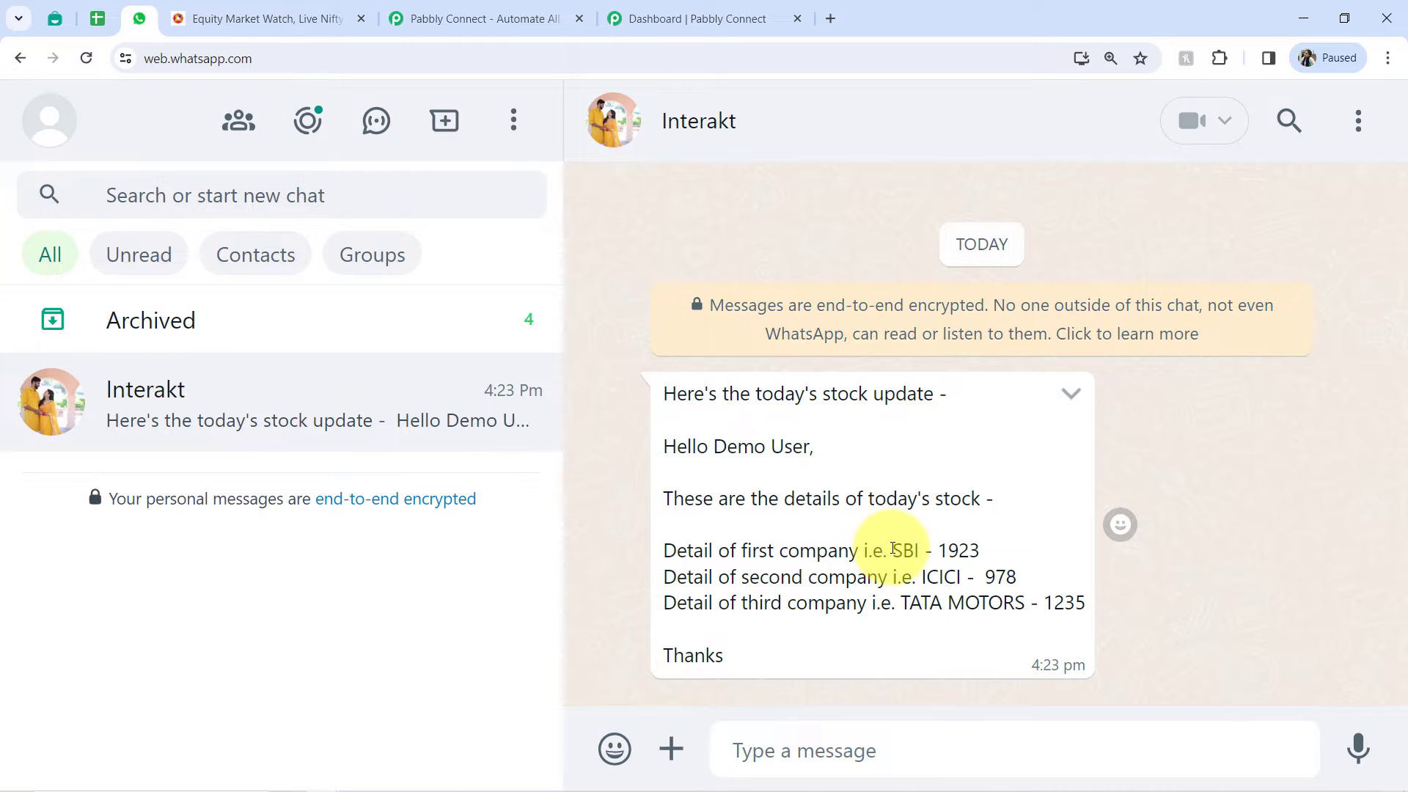
- Review the company names and their prices in the WhatsApp stock update message from Interakt
{"action": "left_click_drag", "start_coordinate": [889, 548], "coordinate": [980, 578]}
{"action": "left_click_drag", "start_coordinate": [902, 603], "coordinate": [1006, 613]}
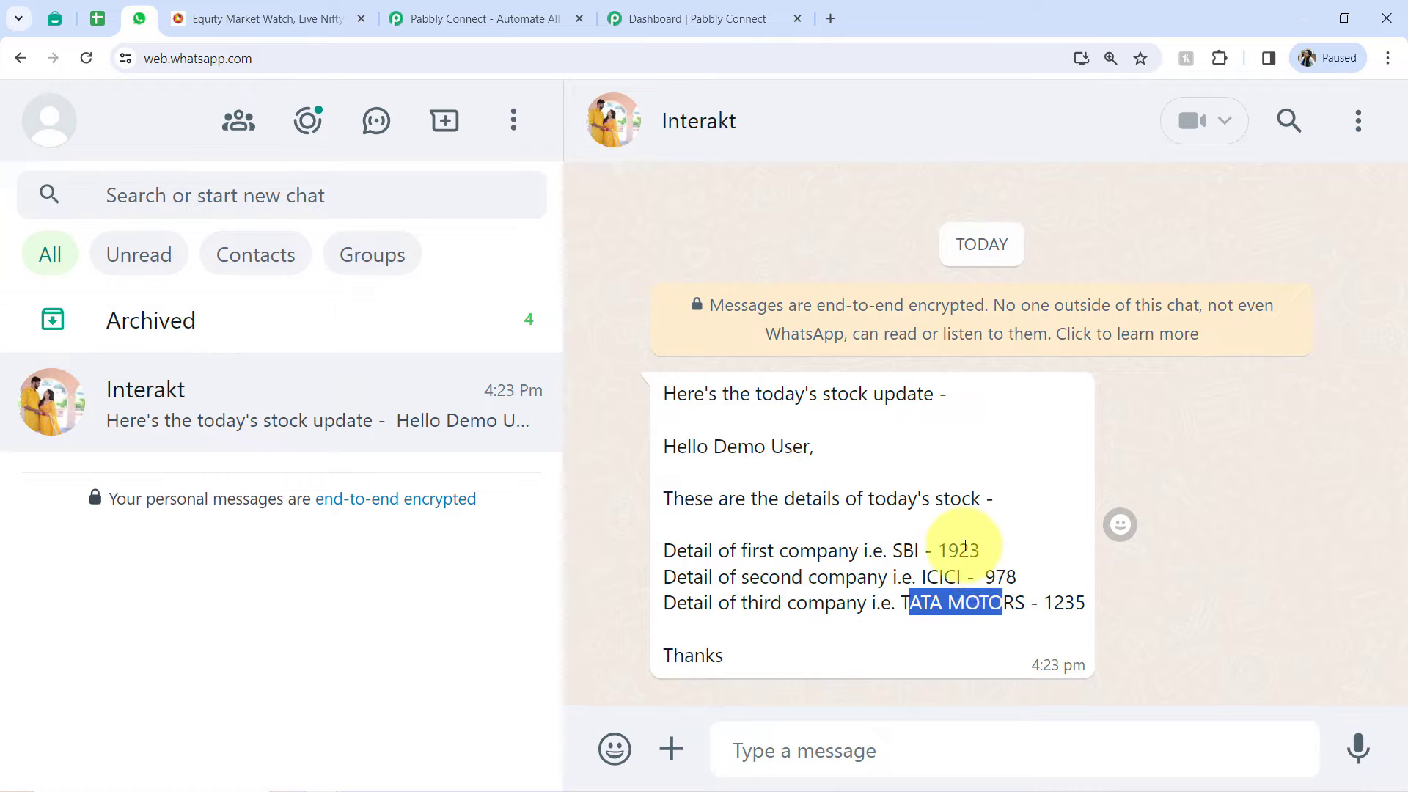
{"action": "left_click_drag", "start_coordinate": [937, 550], "coordinate": [1086, 603]}
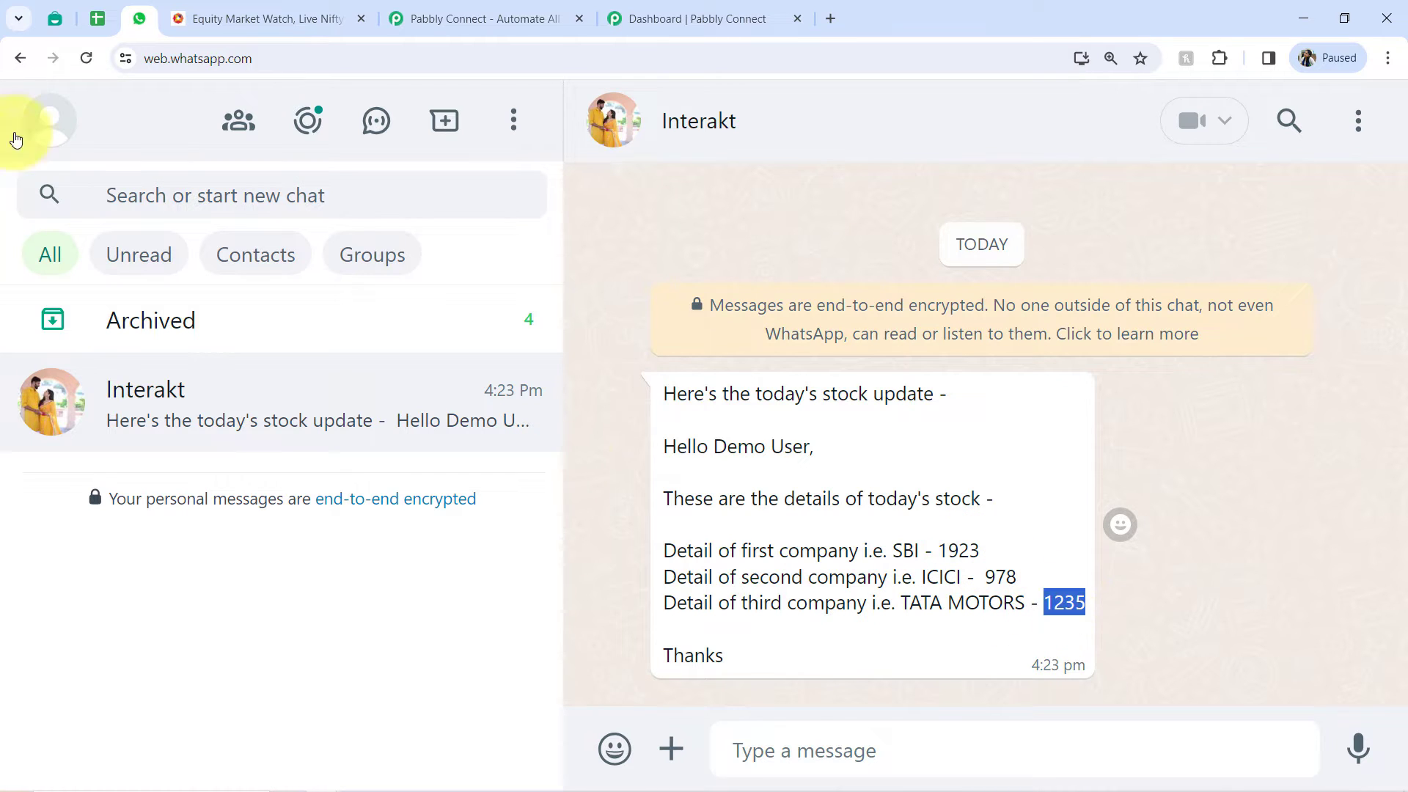
- Switch to the Stock Price Alerts sheet to review its stock rows, and compare with the NSE Equity Market Watch list
{"action": "left_click", "coordinate": [91, 16]}
{"action": "left_click", "coordinate": [323, 522]}
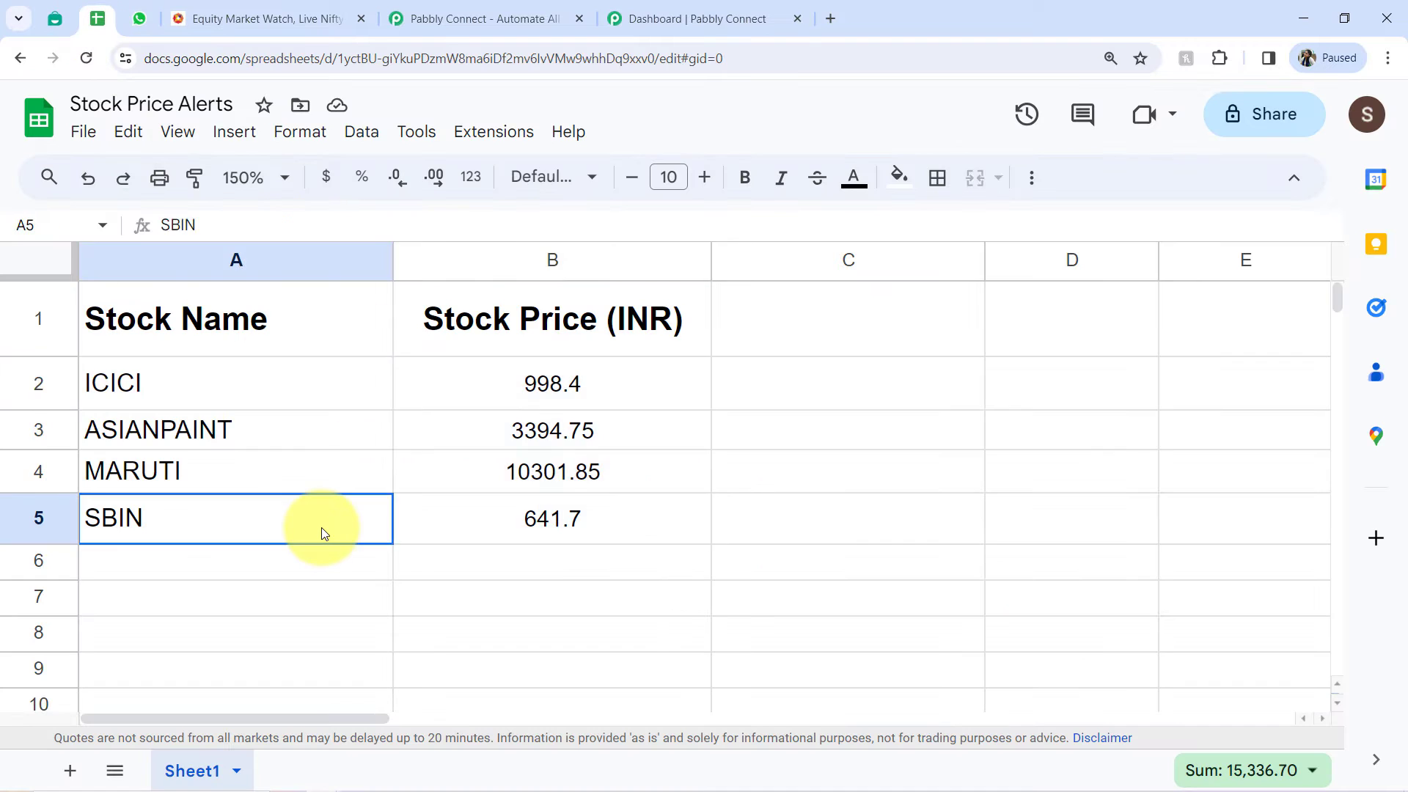
{"action": "left_click_drag", "start_coordinate": [301, 393], "coordinate": [482, 521]}
{"action": "left_click", "coordinate": [250, 16]}
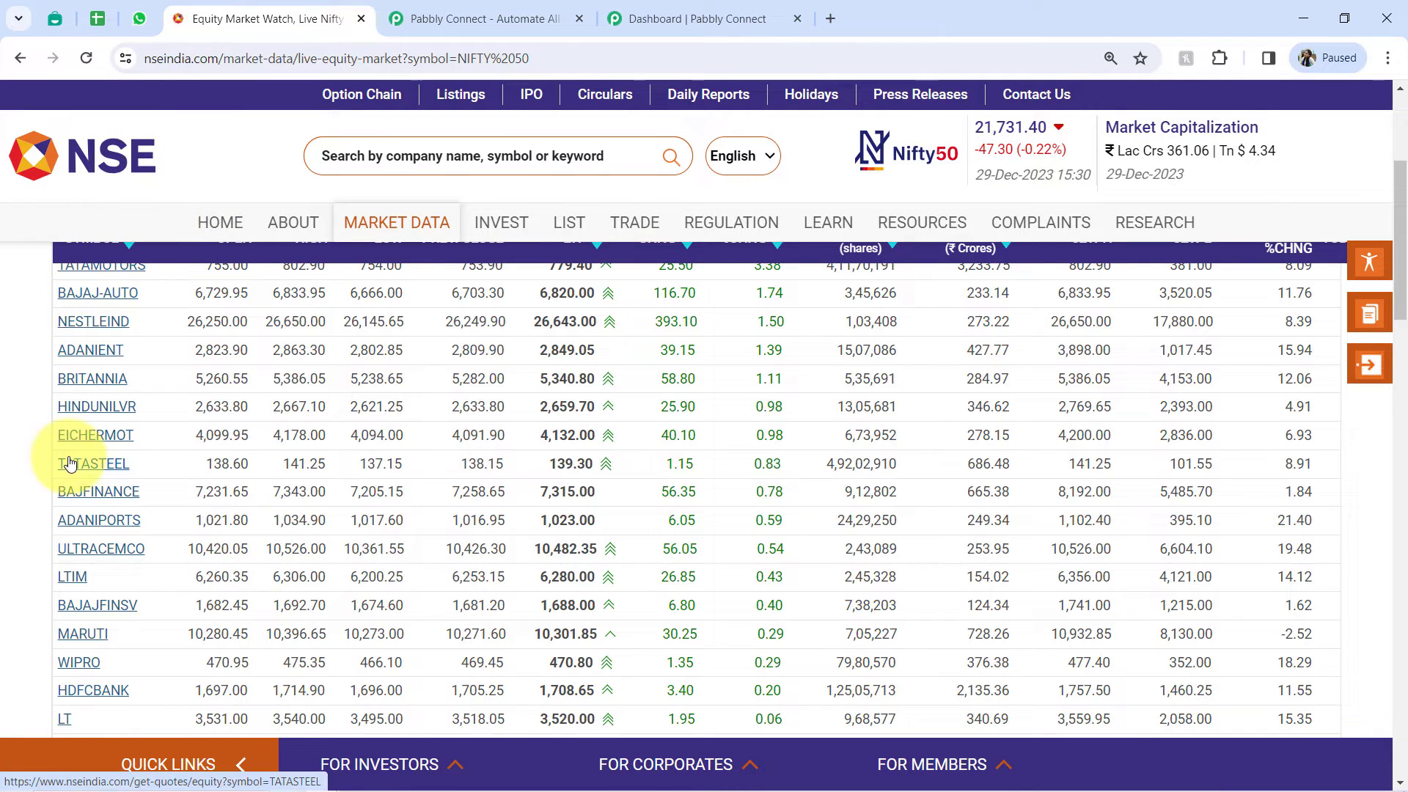
{"action": "left_click_drag", "start_coordinate": [1400, 300], "coordinate": [1401, 221]}
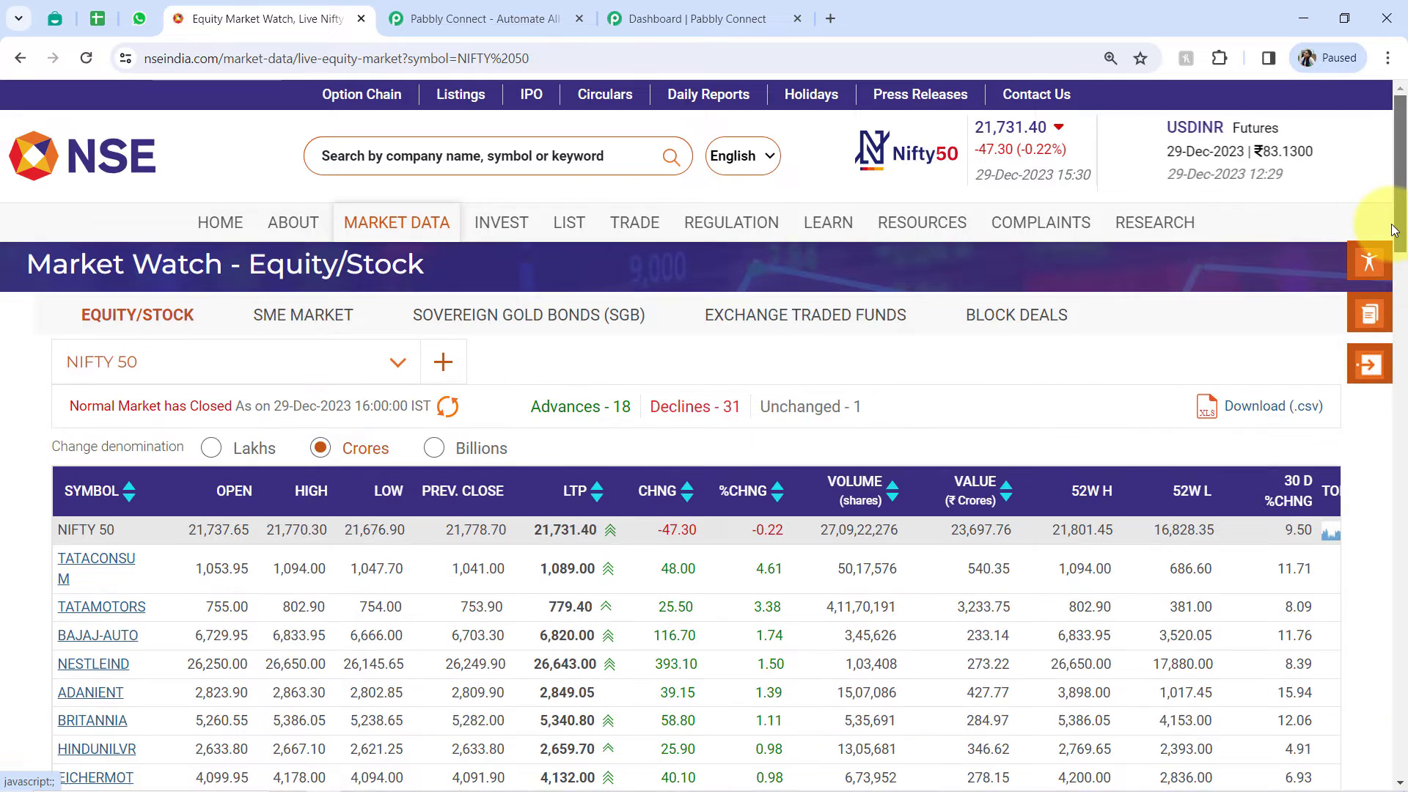
- Return to the Stock Price Alerts sheet and inspect the GOOGLEFINANCE formula and its arguments behind the ICICI price
{"action": "left_click", "coordinate": [97, 19]}
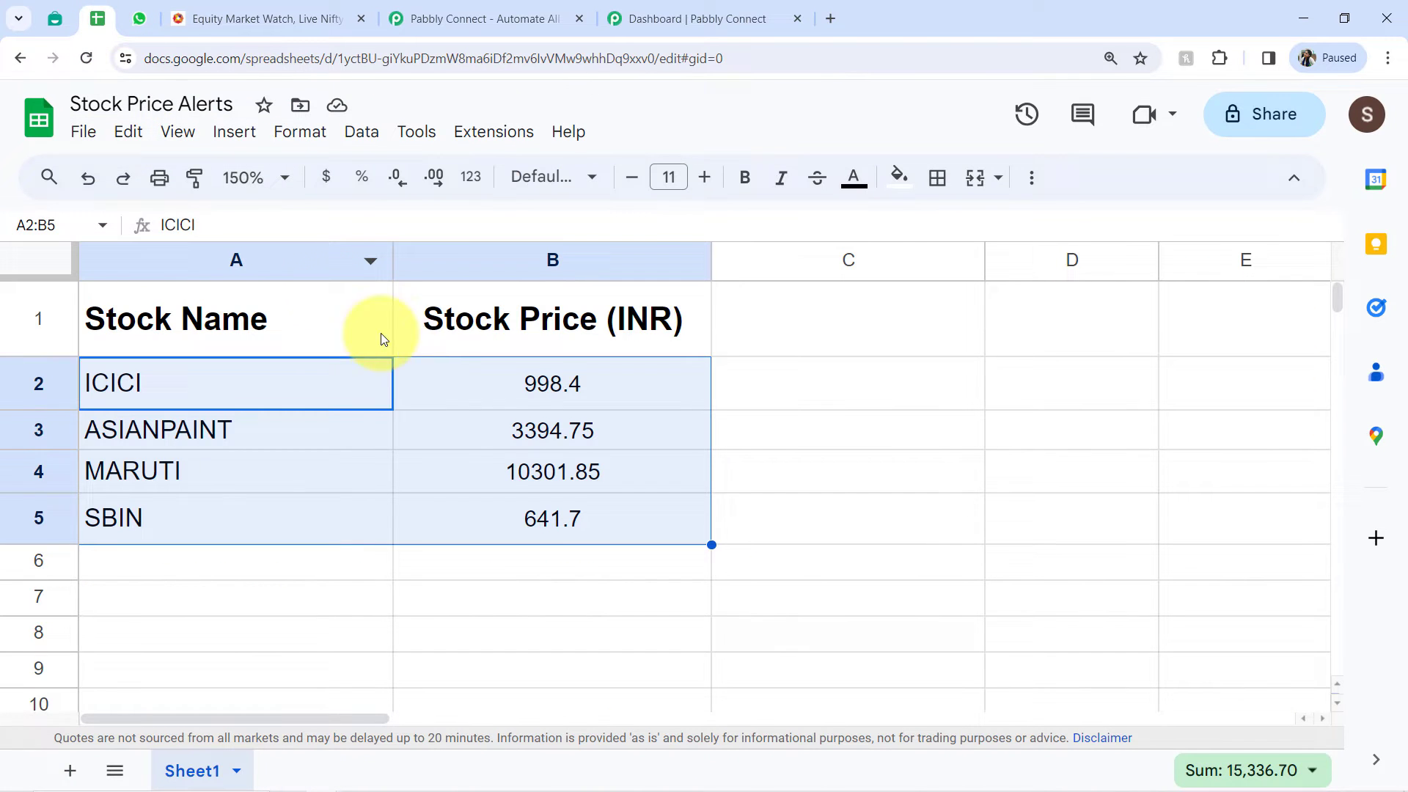
{"action": "left_click", "coordinate": [489, 400]}
{"action": "left_click_drag", "start_coordinate": [194, 223], "coordinate": [433, 225]}
{"action": "left_click", "coordinate": [947, 529]}
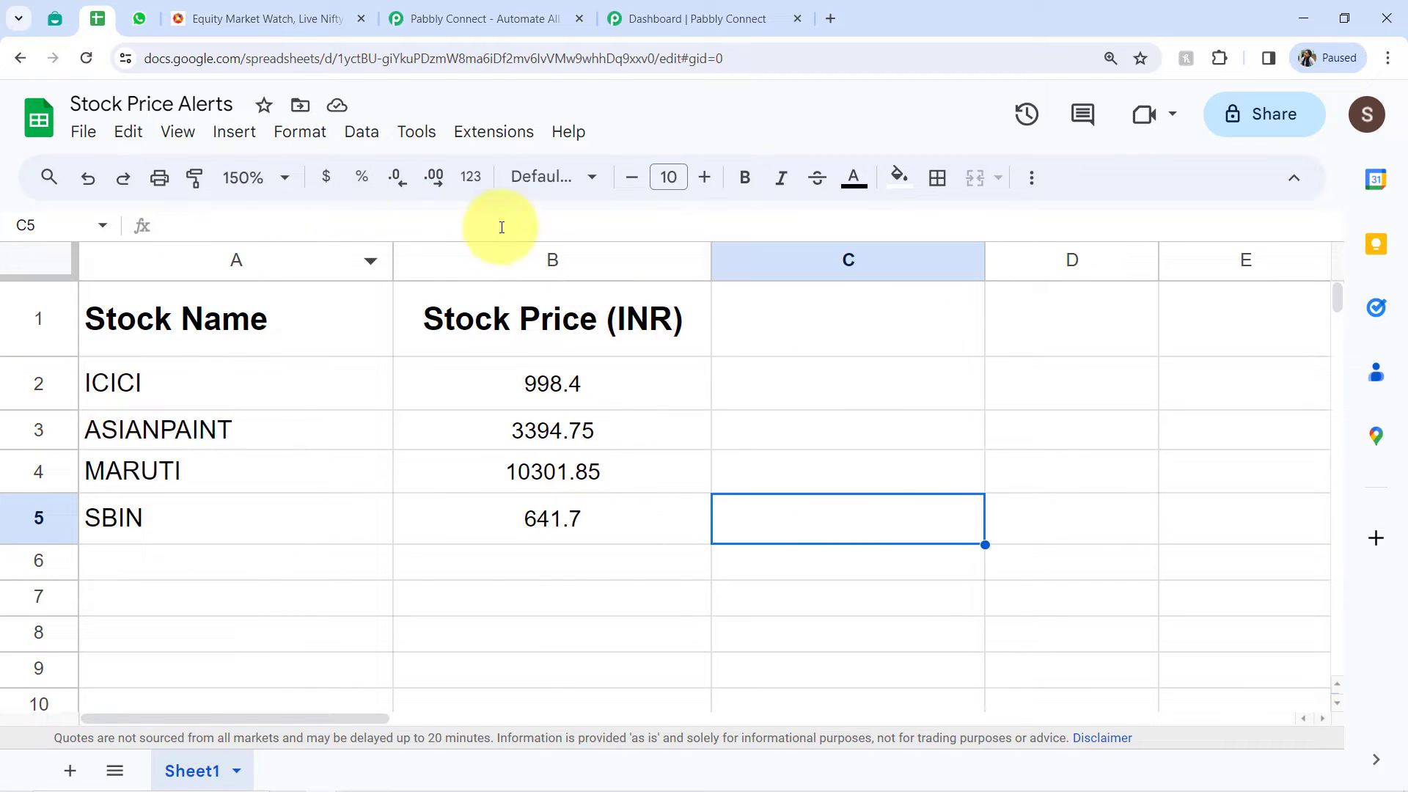
{"action": "left_click_drag", "start_coordinate": [371, 381], "coordinate": [463, 527]}
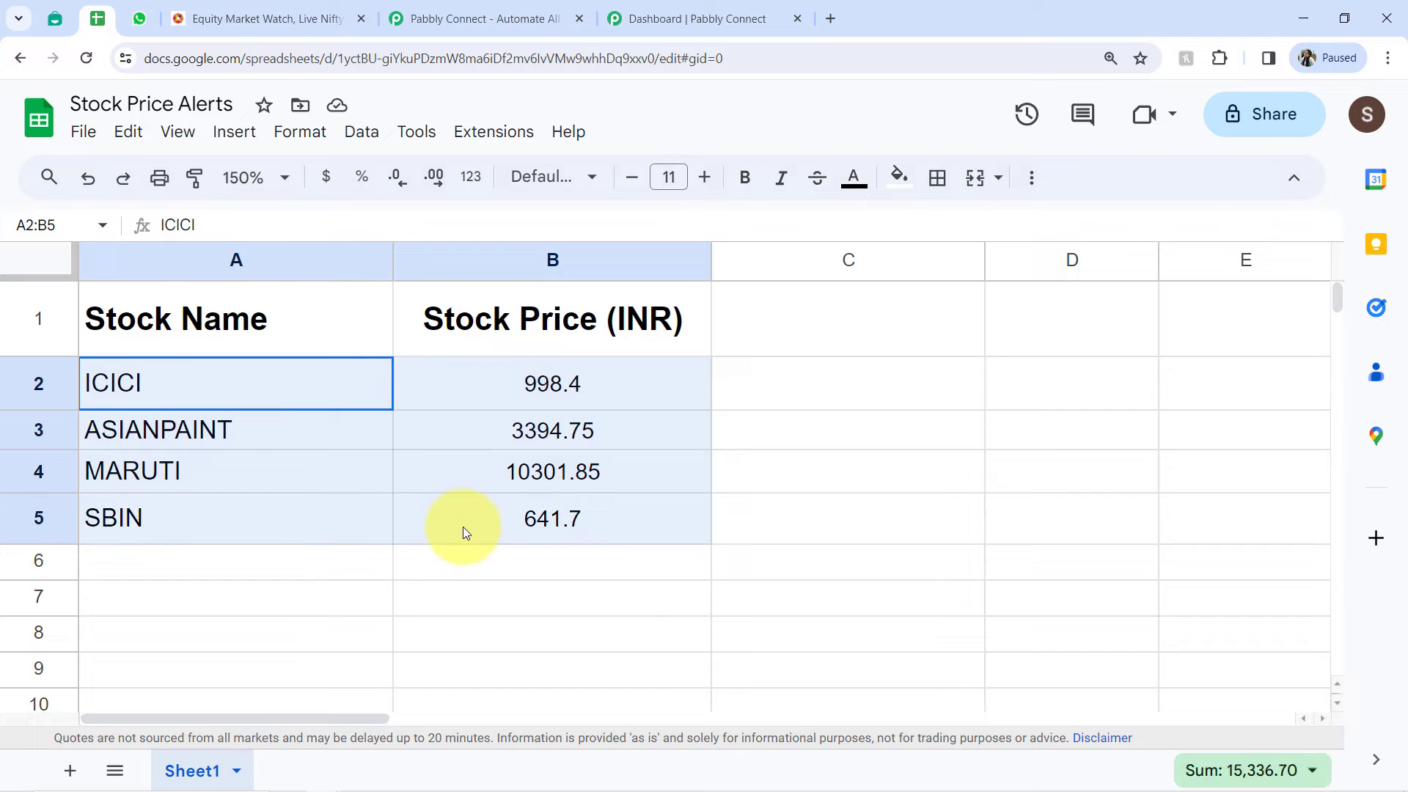
{"action": "left_click", "coordinate": [327, 601]}
{"action": "left_click", "coordinate": [558, 404]}
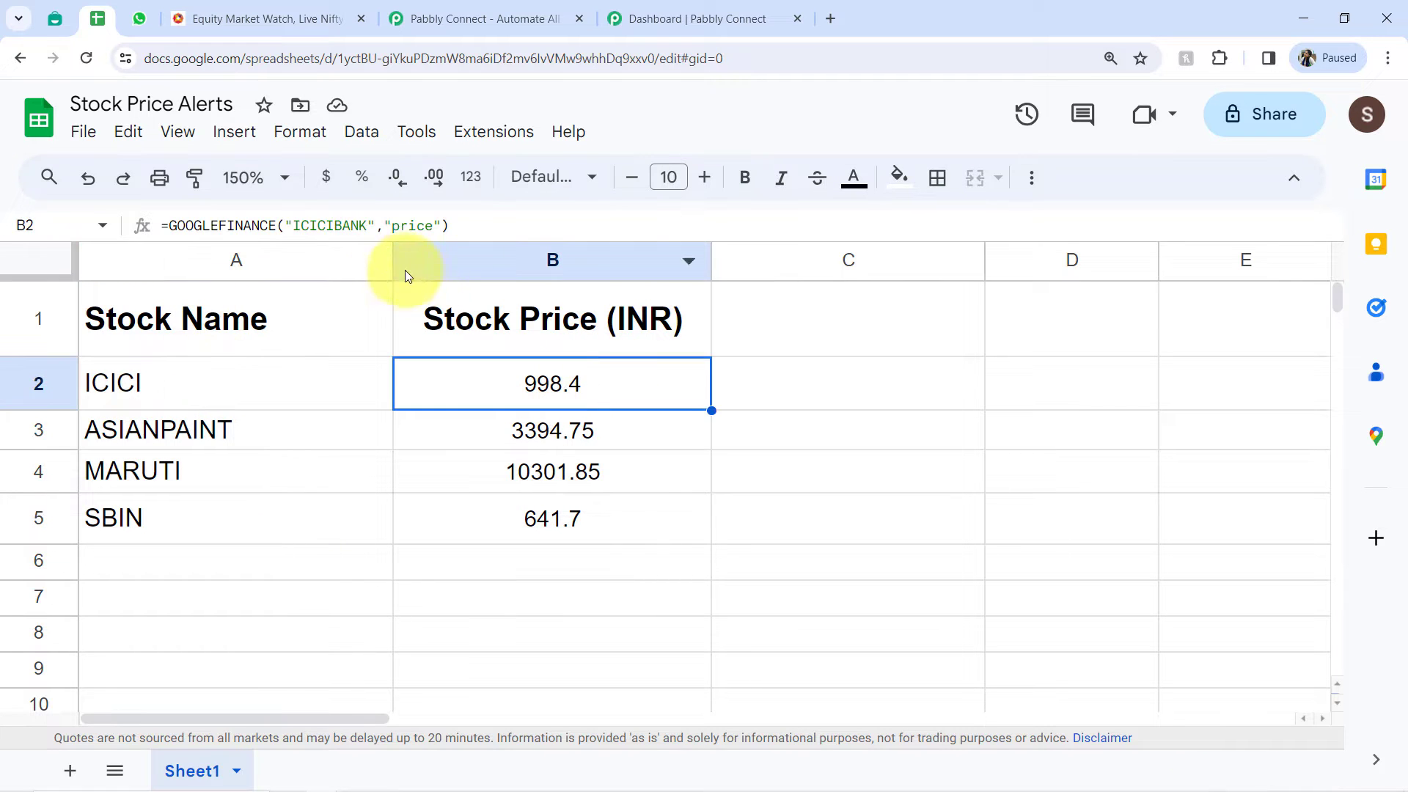
{"action": "double_click", "coordinate": [322, 225]}
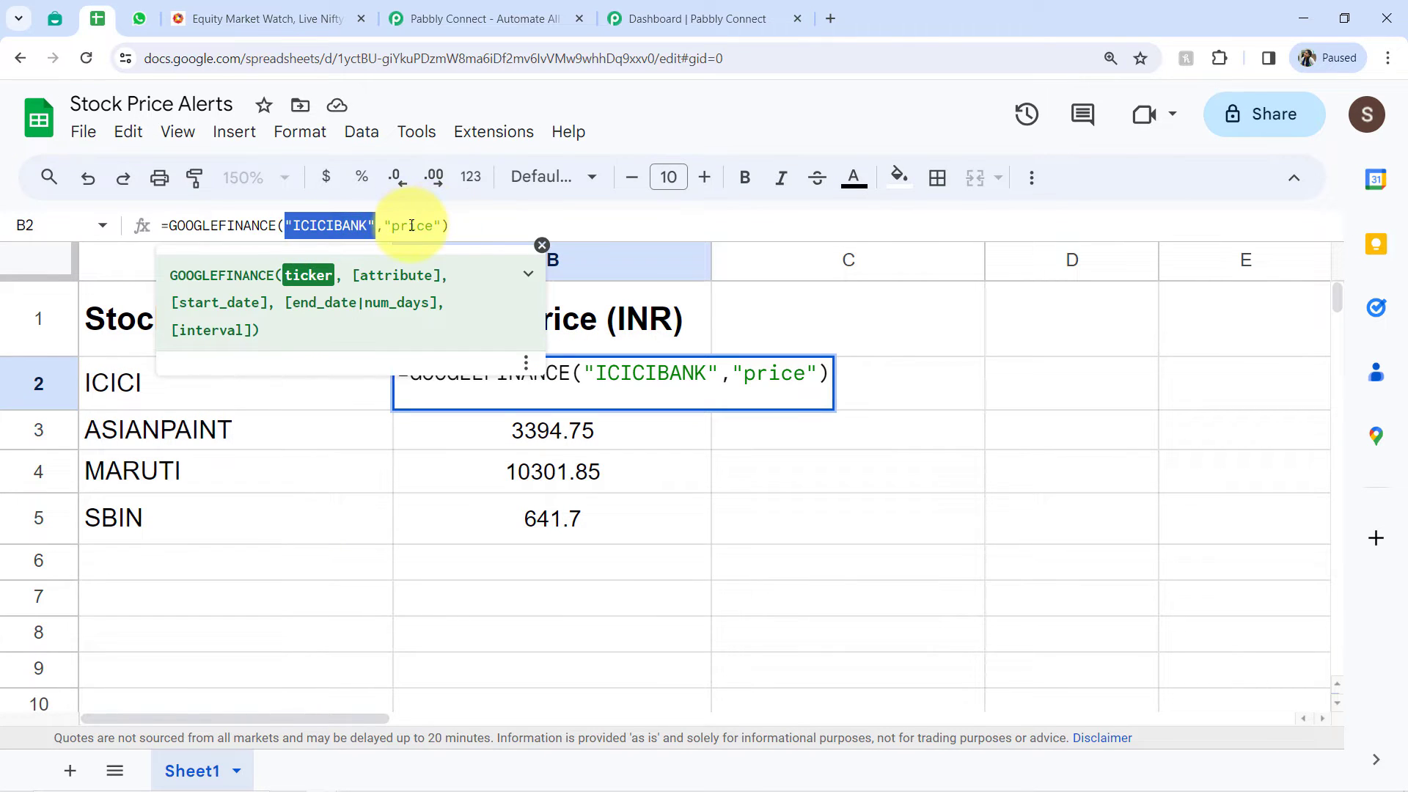
{"action": "left_click", "coordinate": [383, 225]}
{"action": "left_click", "coordinate": [522, 477]}
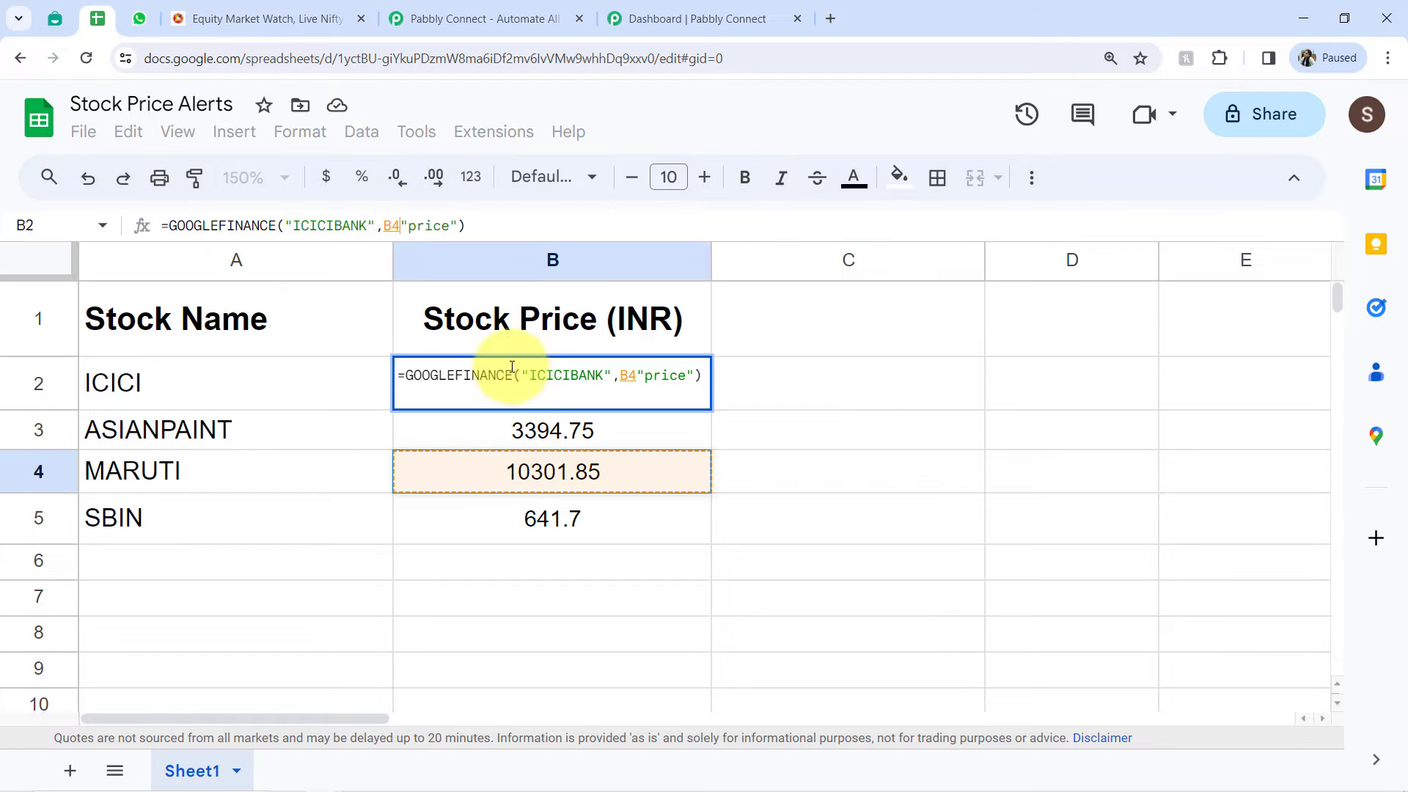
{"action": "left_click", "coordinate": [753, 477]}
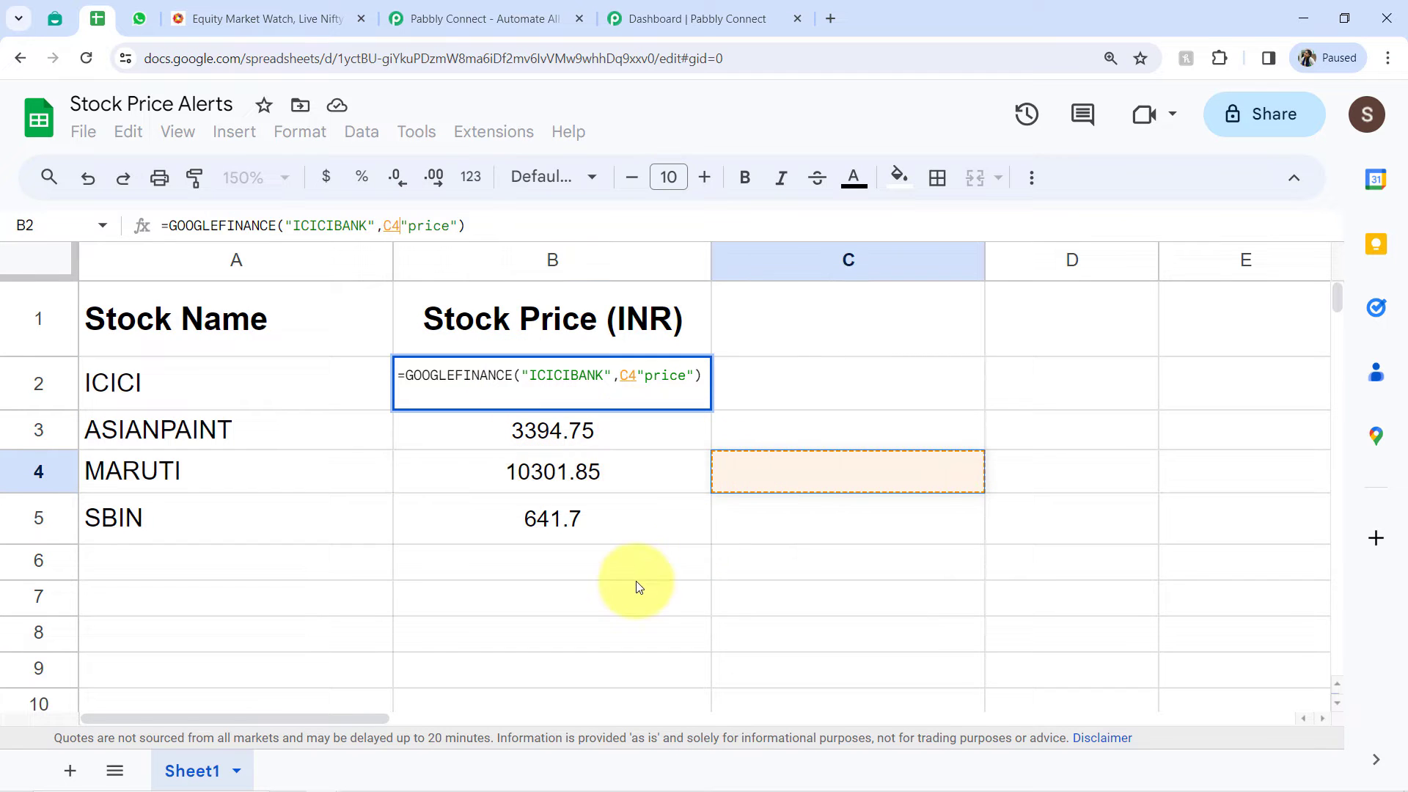
{"action": "left_click", "coordinate": [620, 374]}
{"action": "key", "text": "Delete"}
{"action": "key", "text": "Delete"}
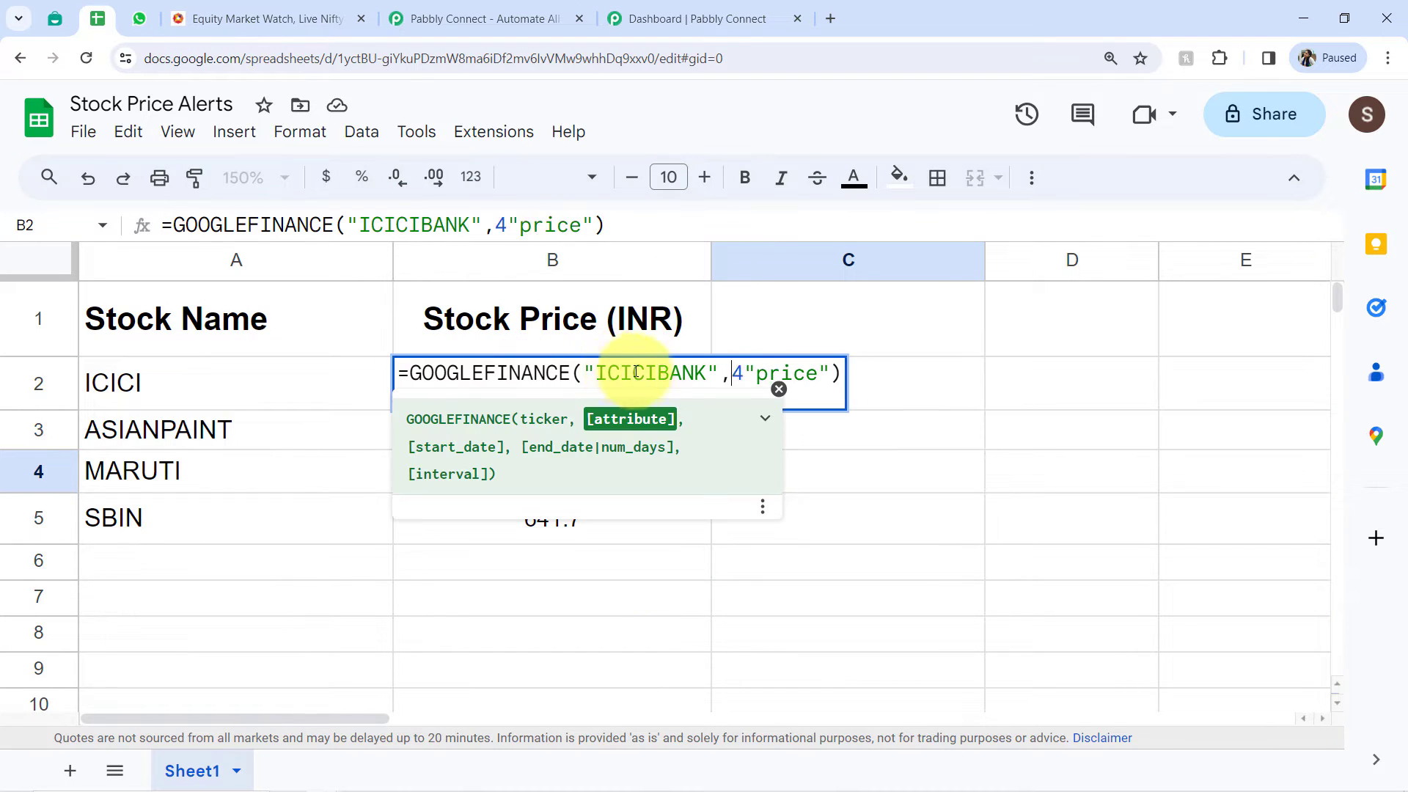
{"action": "key", "text": "Return"}
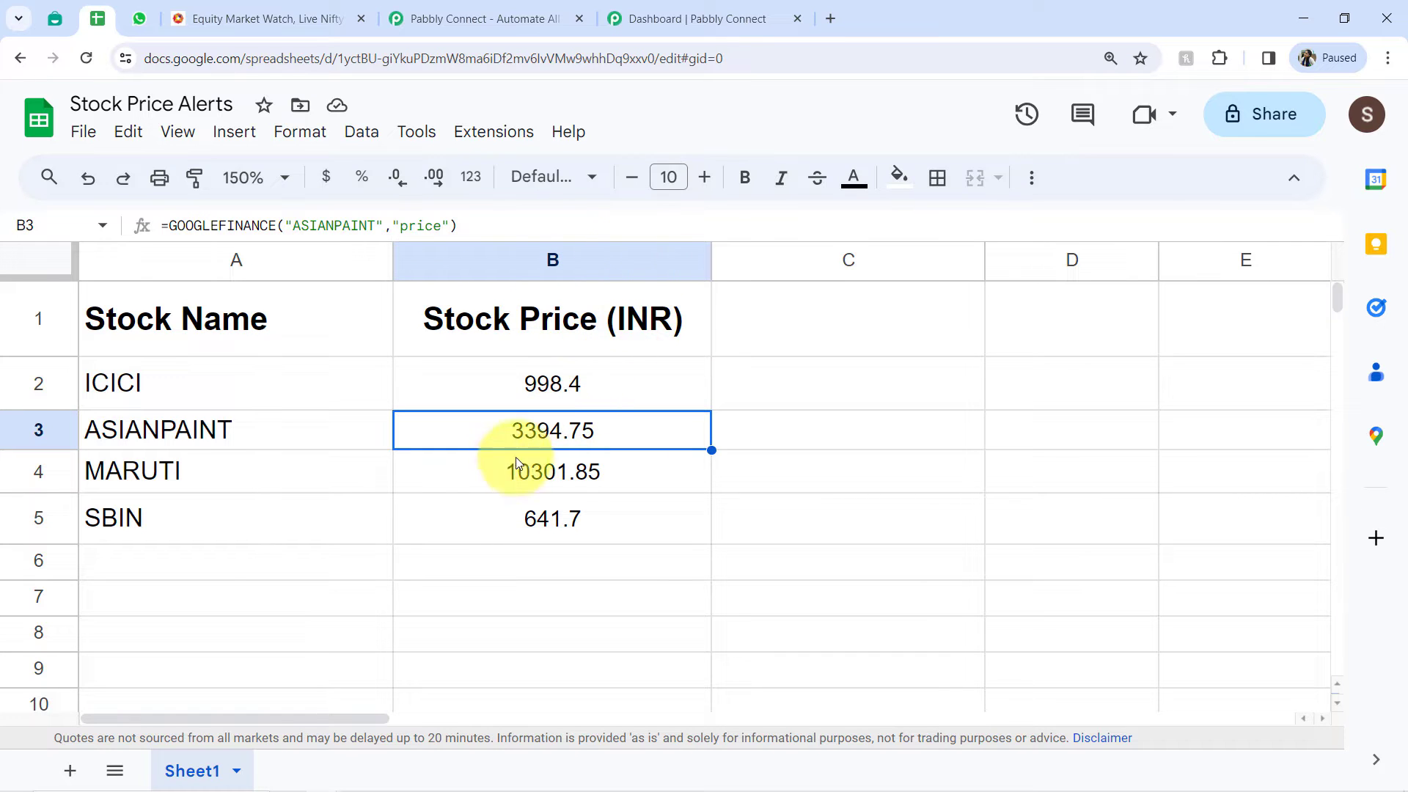
- Look over the stock prices in B2:B5 and switch to WhatsApp to view the stock update message
{"action": "left_click_drag", "start_coordinate": [622, 380], "coordinate": [597, 536]}
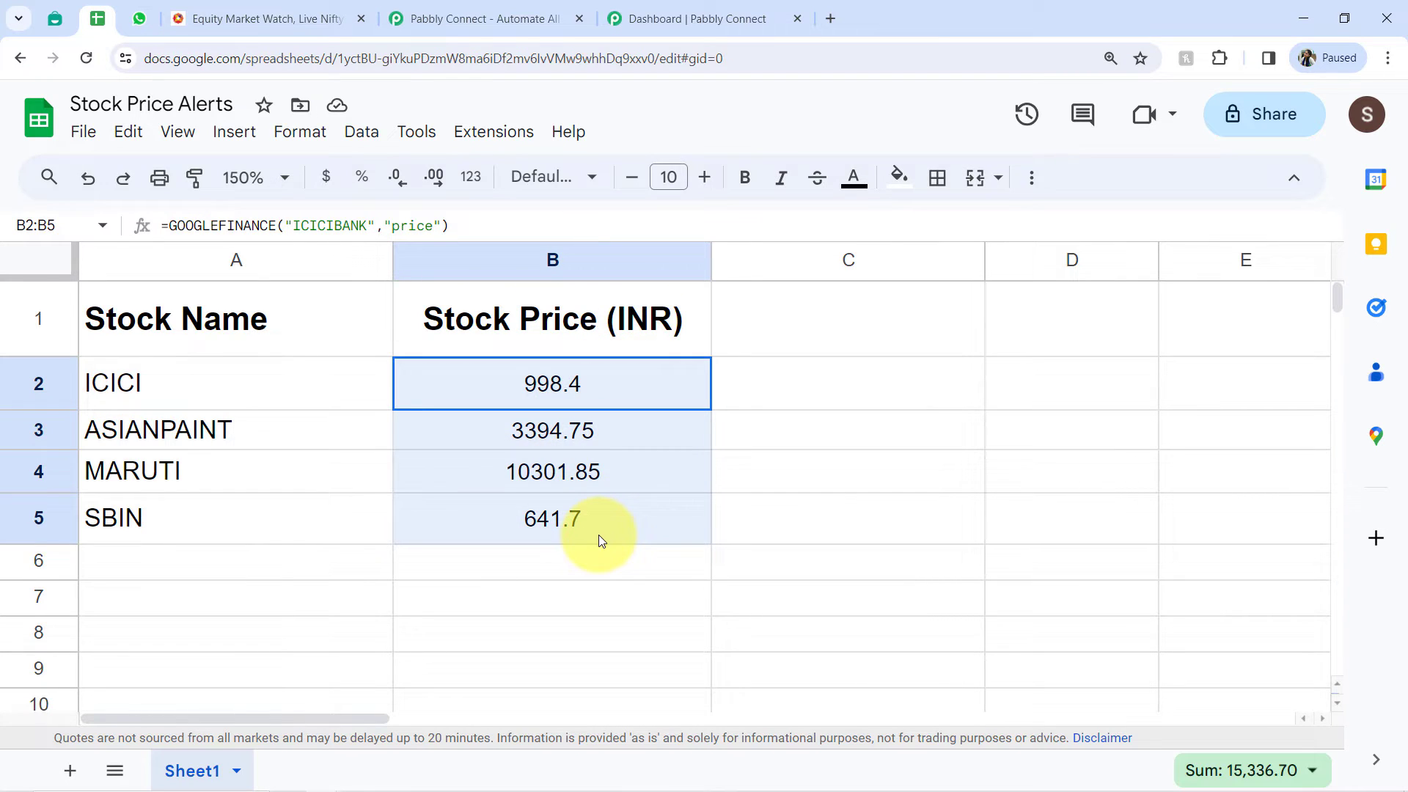
{"action": "left_click", "coordinate": [142, 19]}
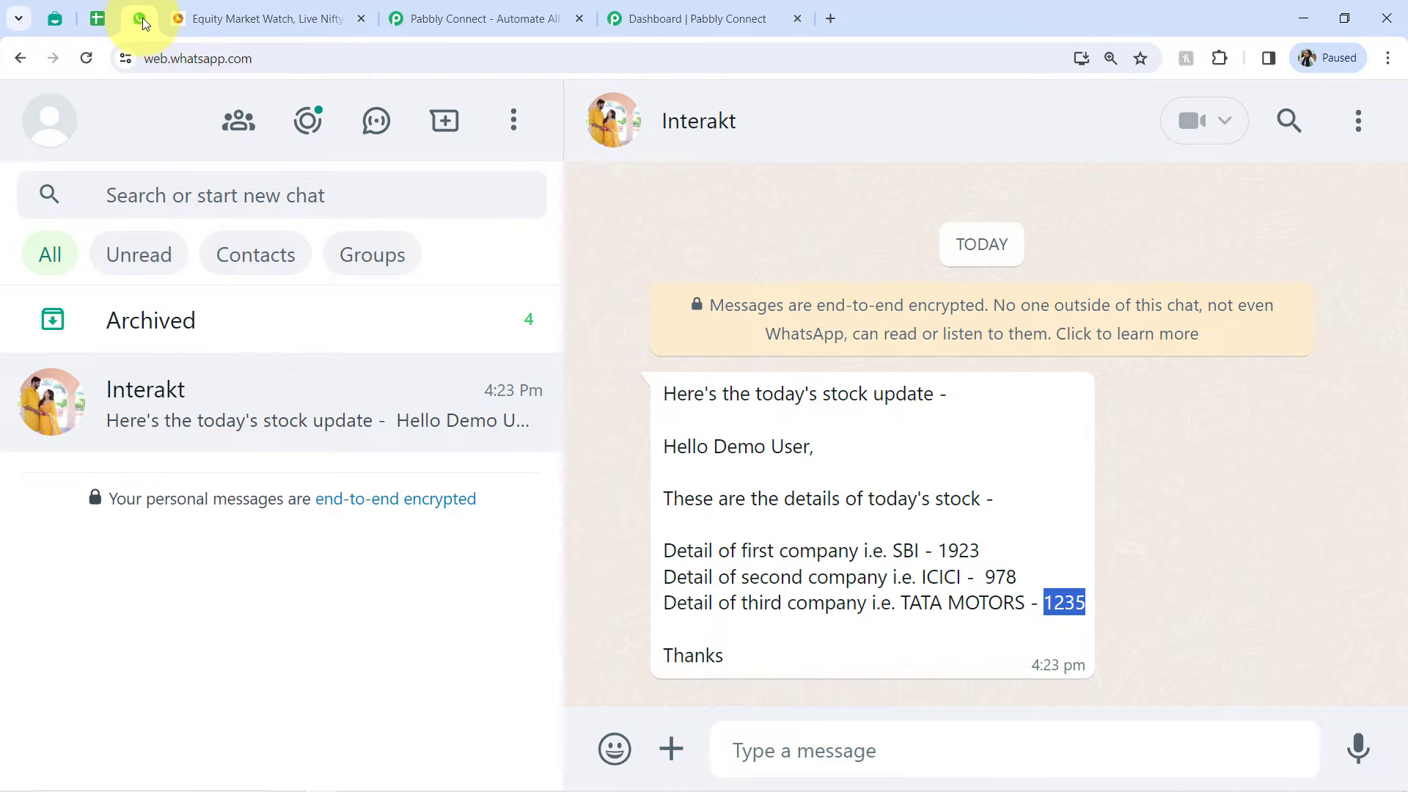
- Switch to Interakt and look at its WhatsApp Templates page and web address
{"action": "left_click", "coordinate": [57, 18]}
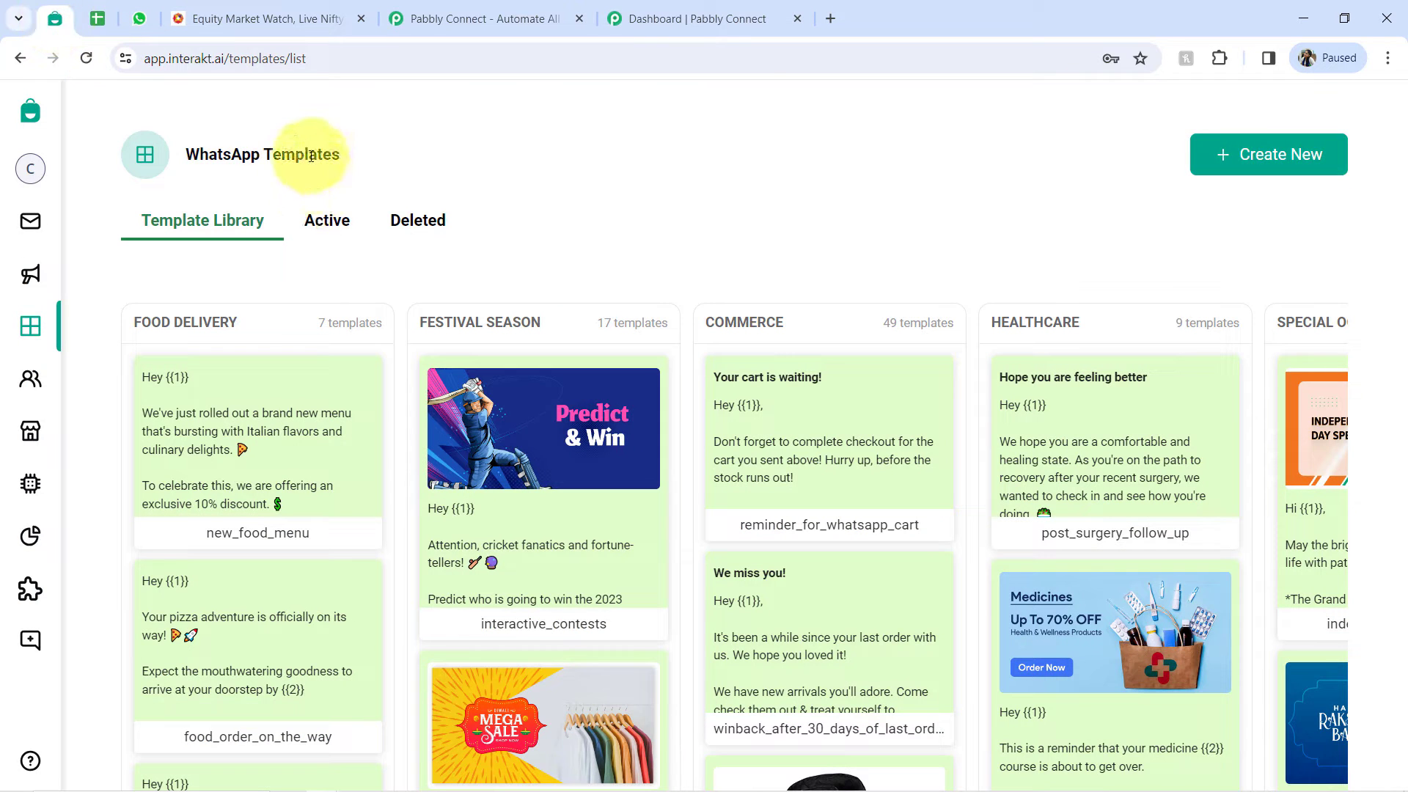
{"action": "left_click_drag", "start_coordinate": [167, 59], "coordinate": [280, 58]}
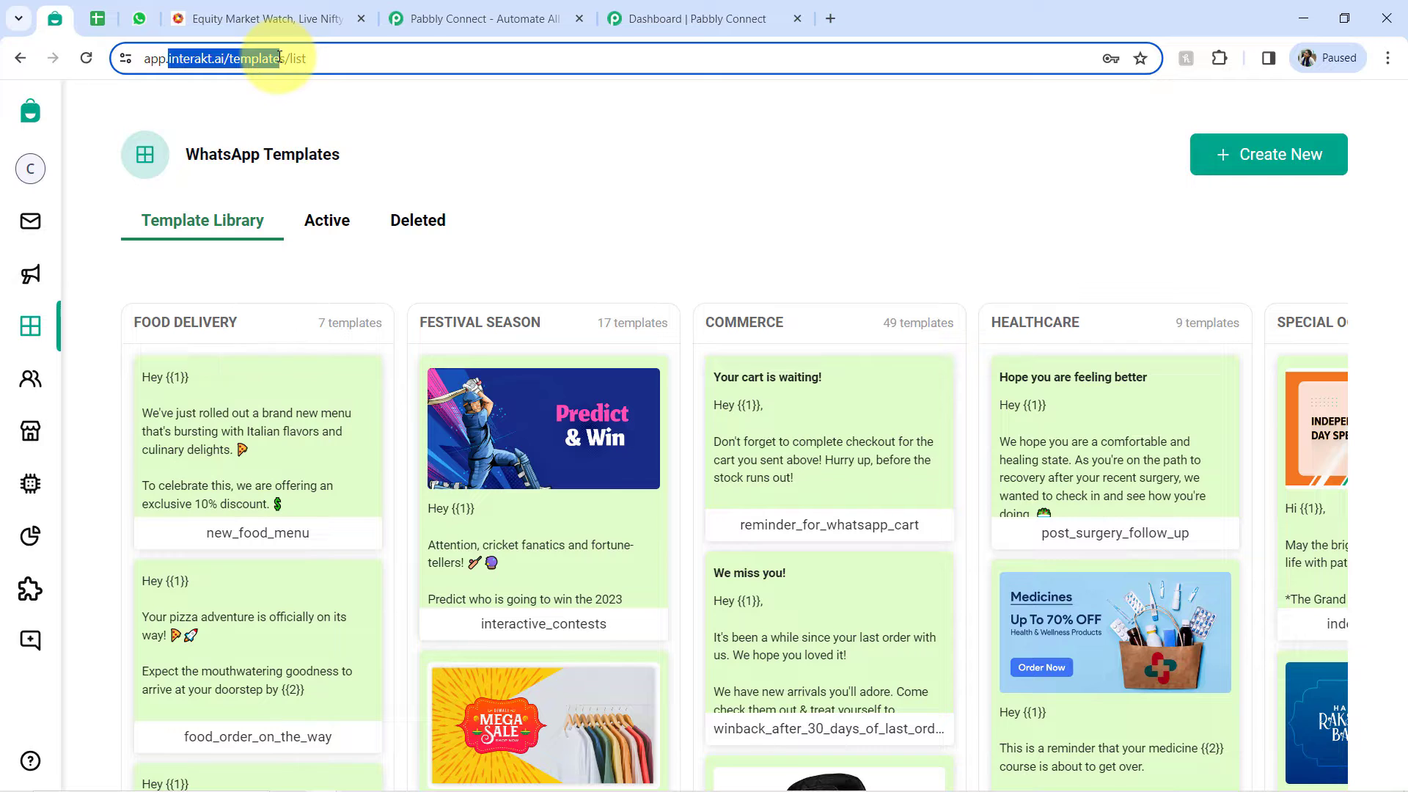
{"action": "left_click_drag", "start_coordinate": [279, 58], "coordinate": [280, 59]}
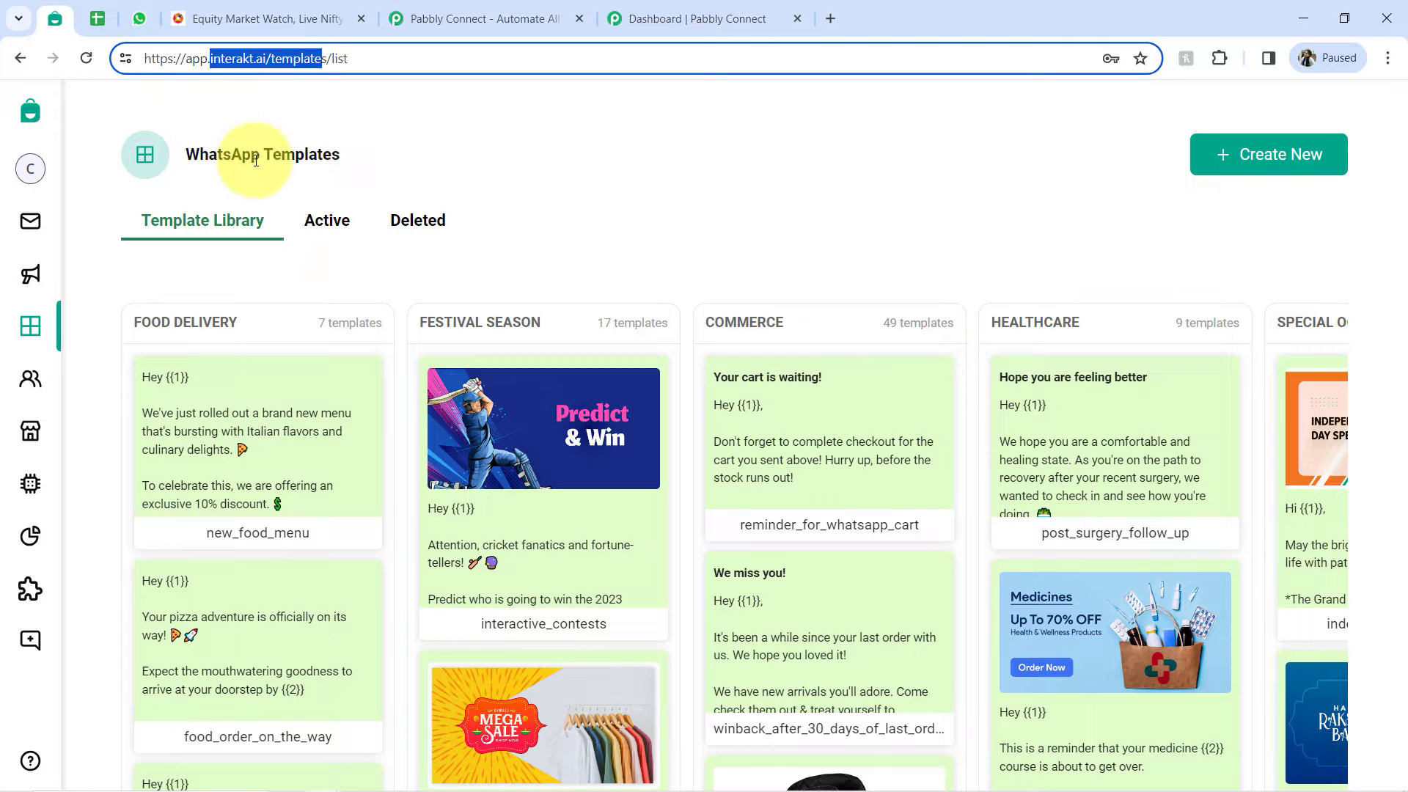
{"action": "left_click_drag", "start_coordinate": [170, 59], "coordinate": [288, 58]}
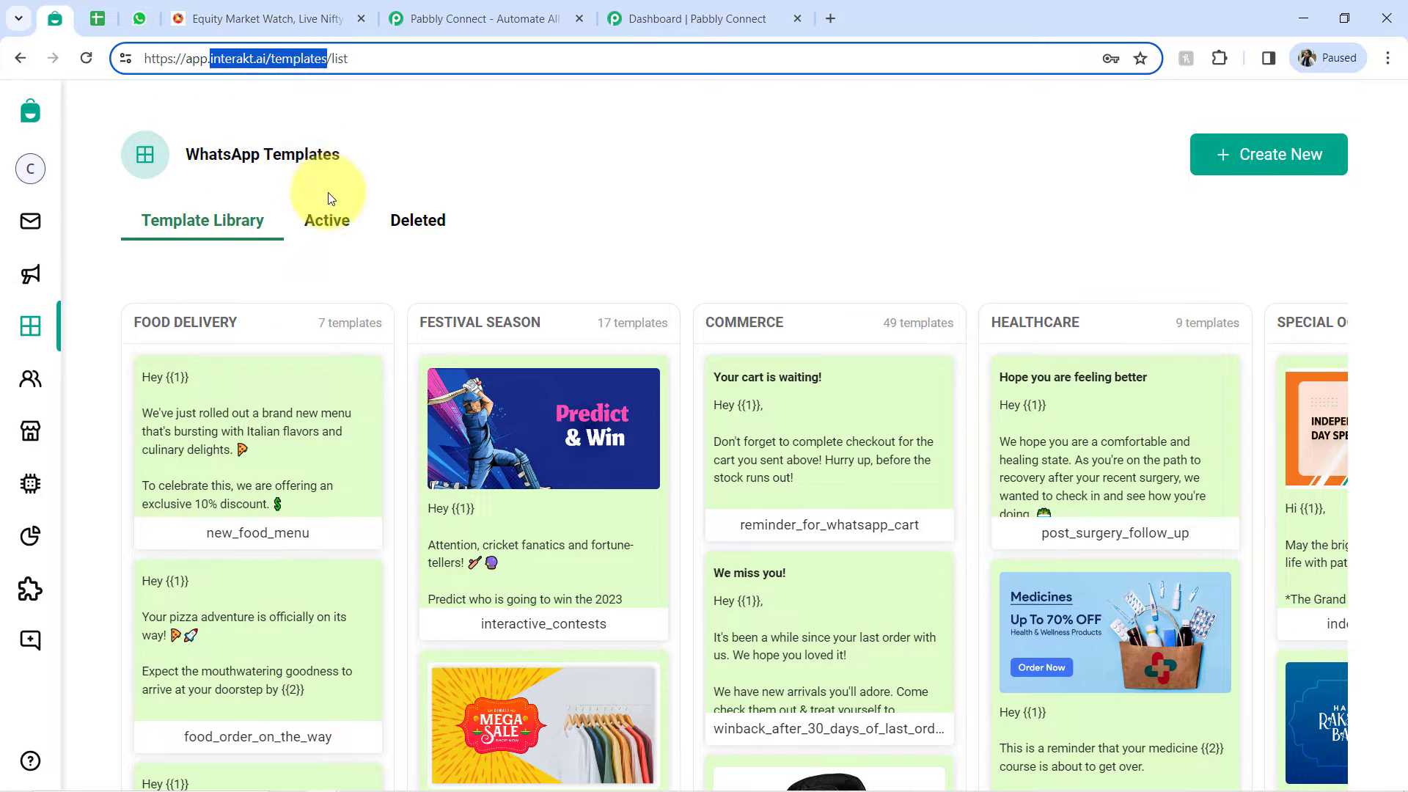
{"action": "left_click", "coordinate": [294, 152]}
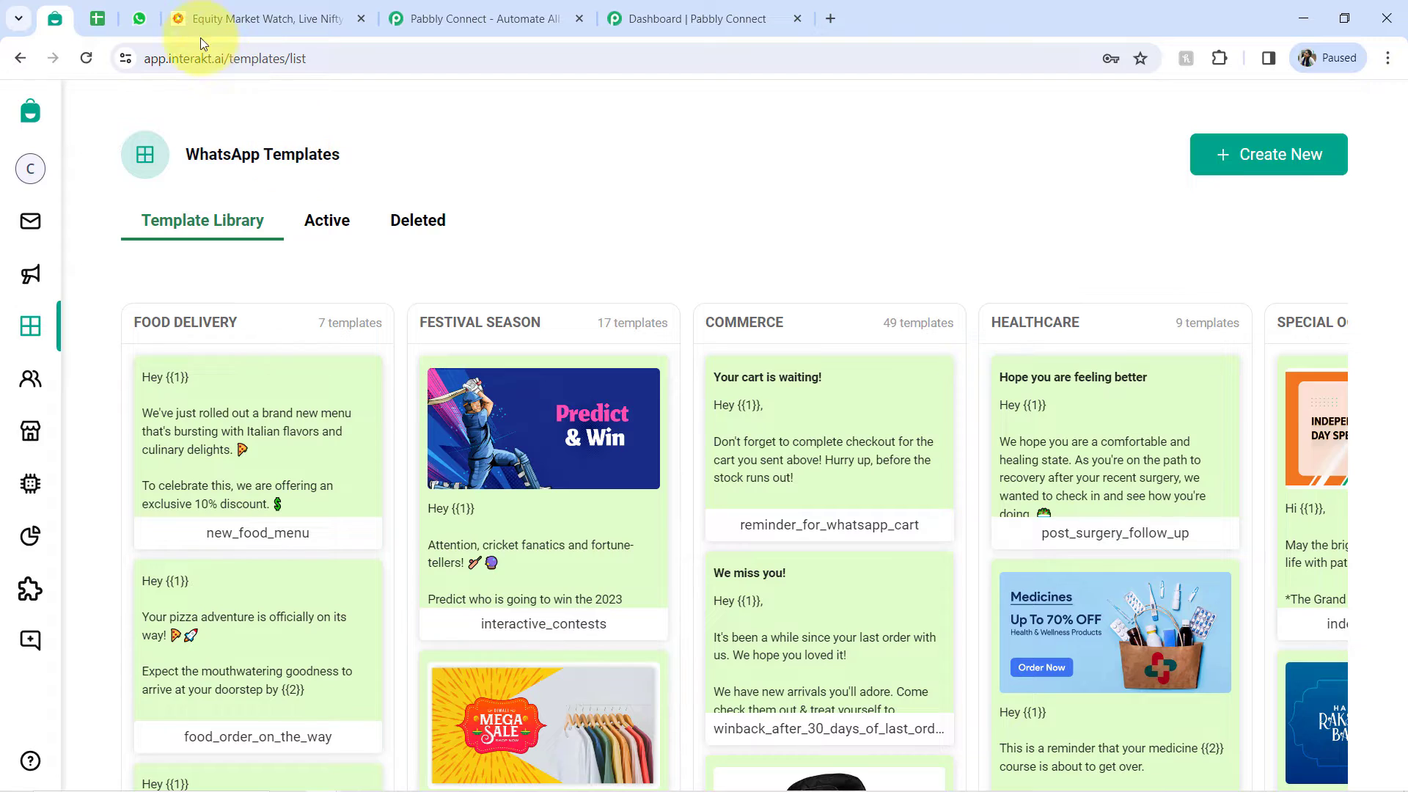
- Begin a GOOGLEFINANCE formula in cell C2 of the Stock Price Alerts sheet with an empty quoted ticker
{"action": "left_click", "coordinate": [104, 25]}
{"action": "left_click", "coordinate": [894, 484]}
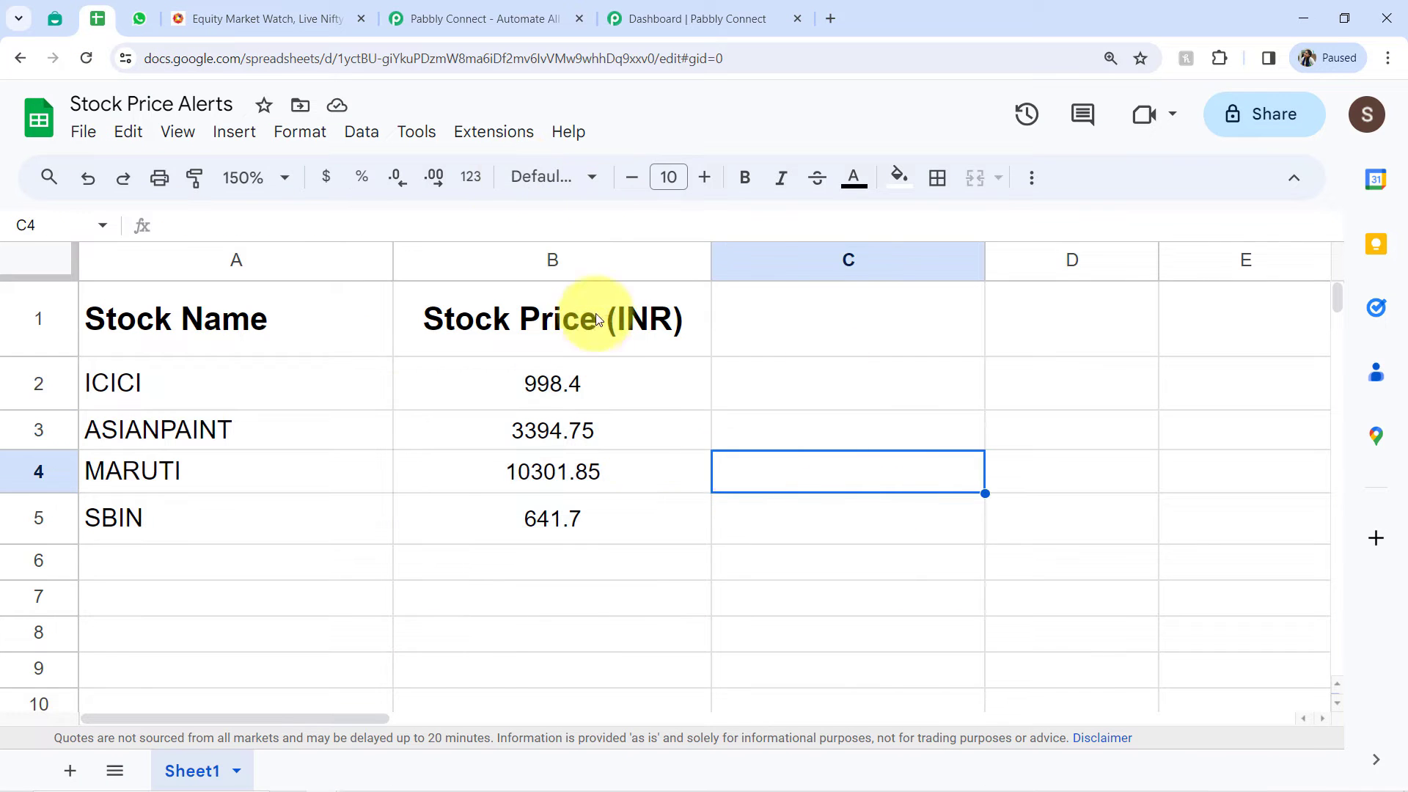
{"action": "left_click", "coordinate": [875, 367]}
{"action": "double_click", "coordinate": [867, 394]}
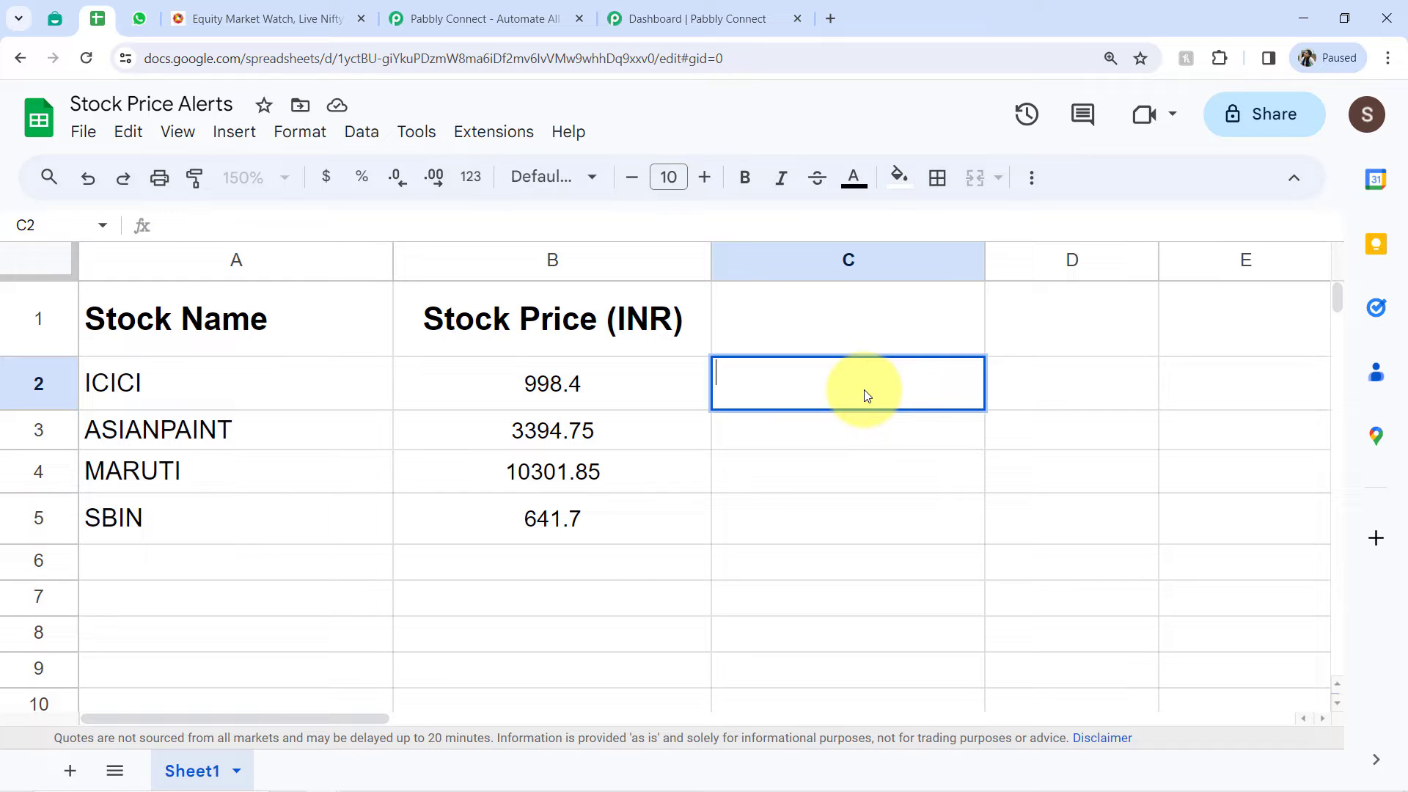
{"action": "type", "text": "=go"}
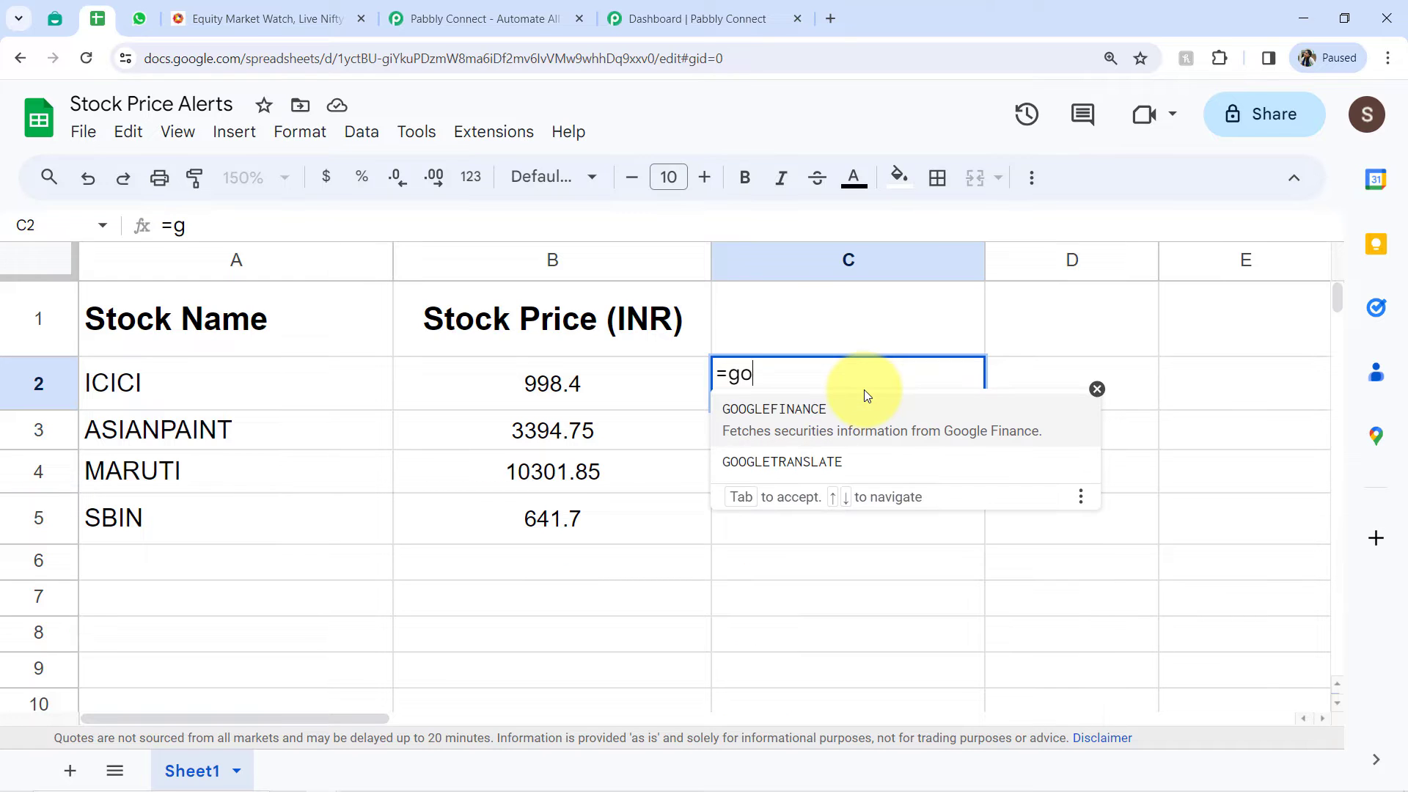
{"action": "type", "text": "oglefi"}
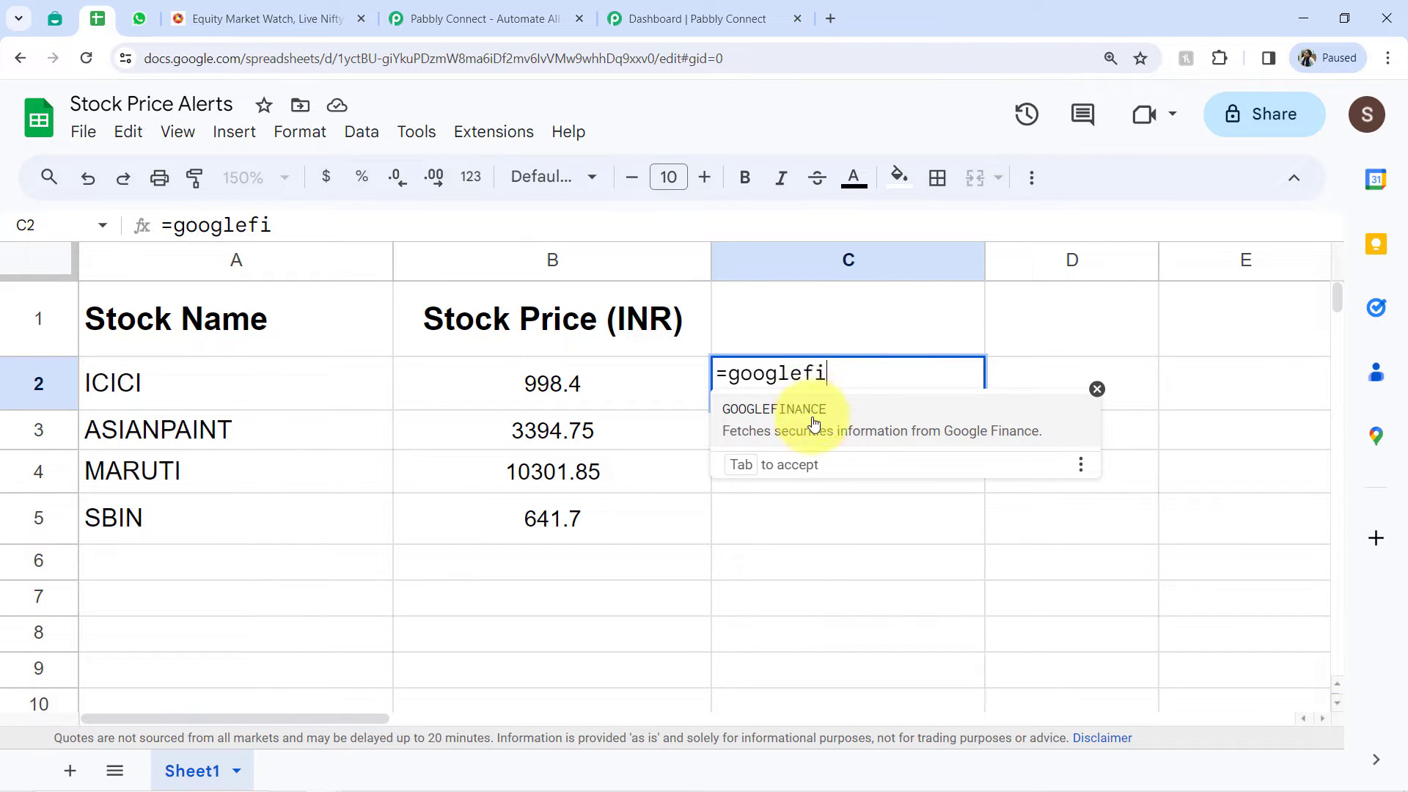
{"action": "left_click", "coordinate": [846, 416]}
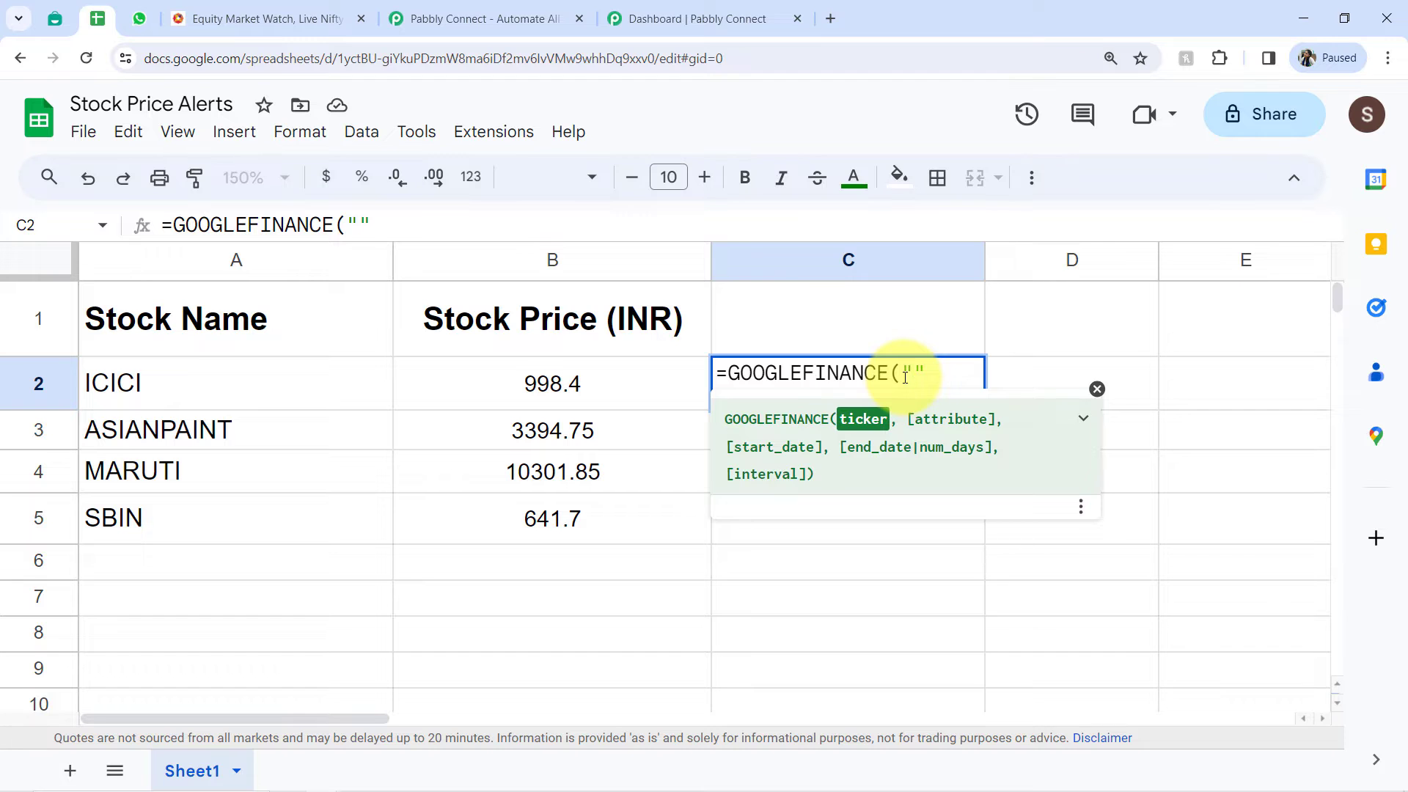
- Copy the TATAMOTORS symbol from the NSE market list and paste it as the ticker of the C2 formula
{"action": "left_click", "coordinate": [188, 9]}
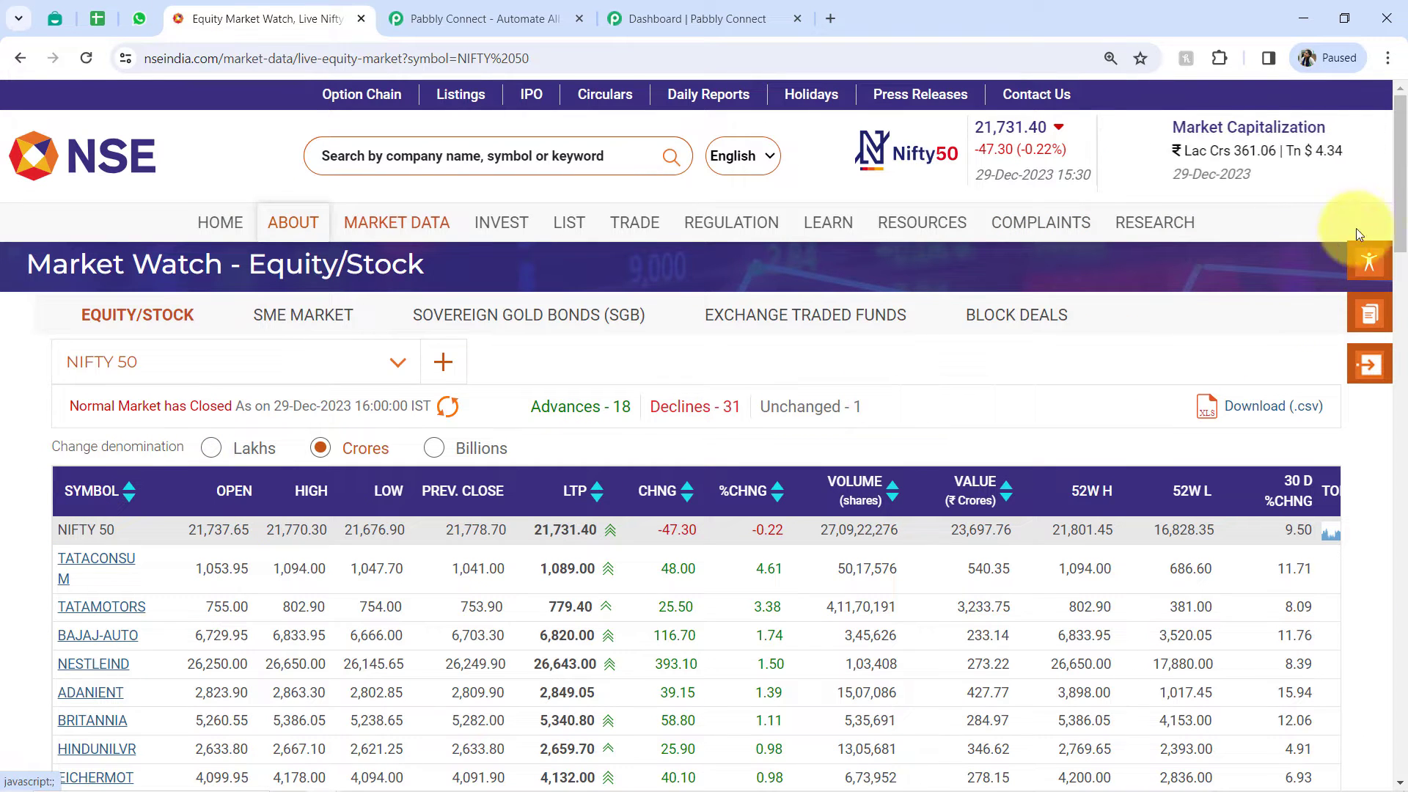
{"action": "scroll", "coordinate": [424, 270], "scroll_direction": "down", "scroll_amount": 3}
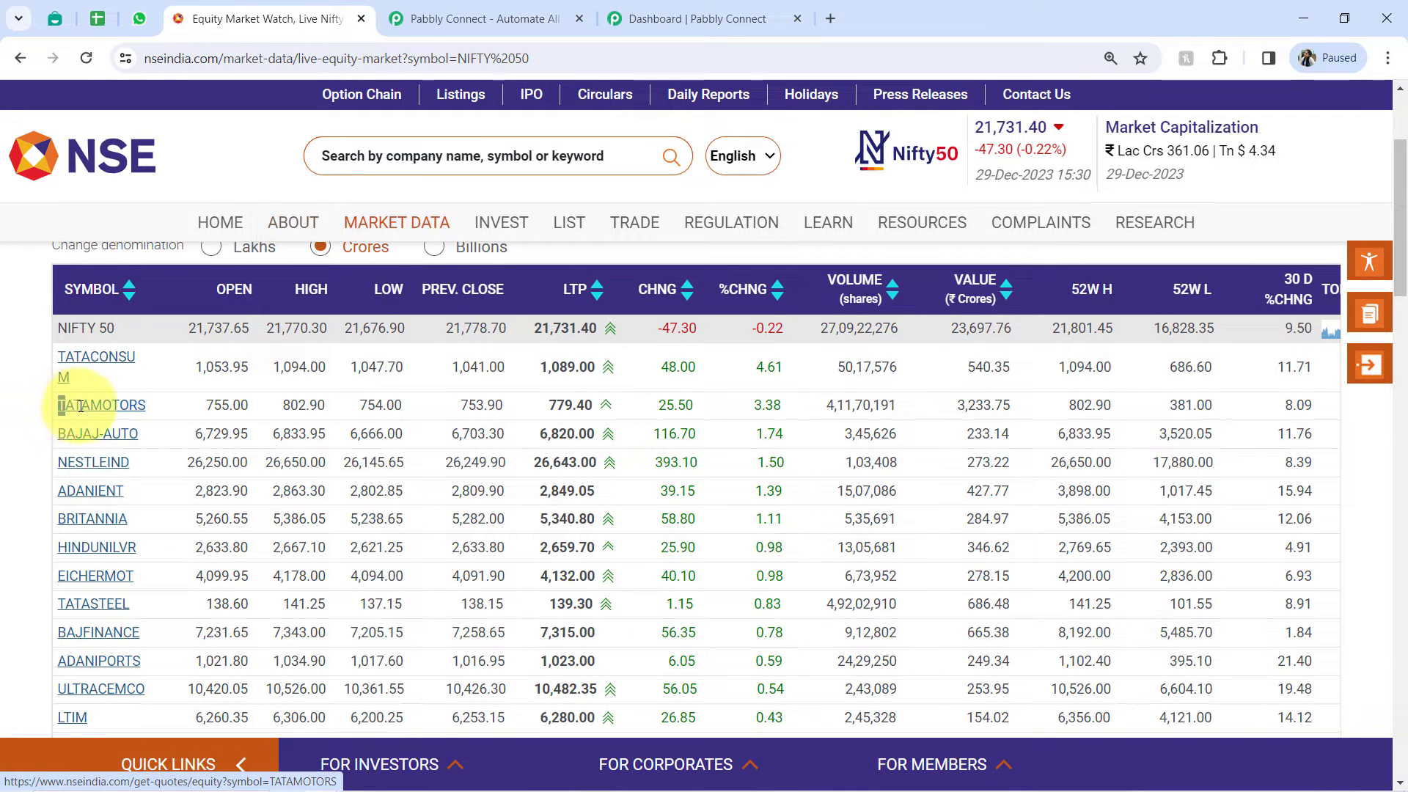
{"action": "left_click_drag", "start_coordinate": [81, 405], "coordinate": [148, 407]}
{"action": "key", "text": "ctrl+c"}
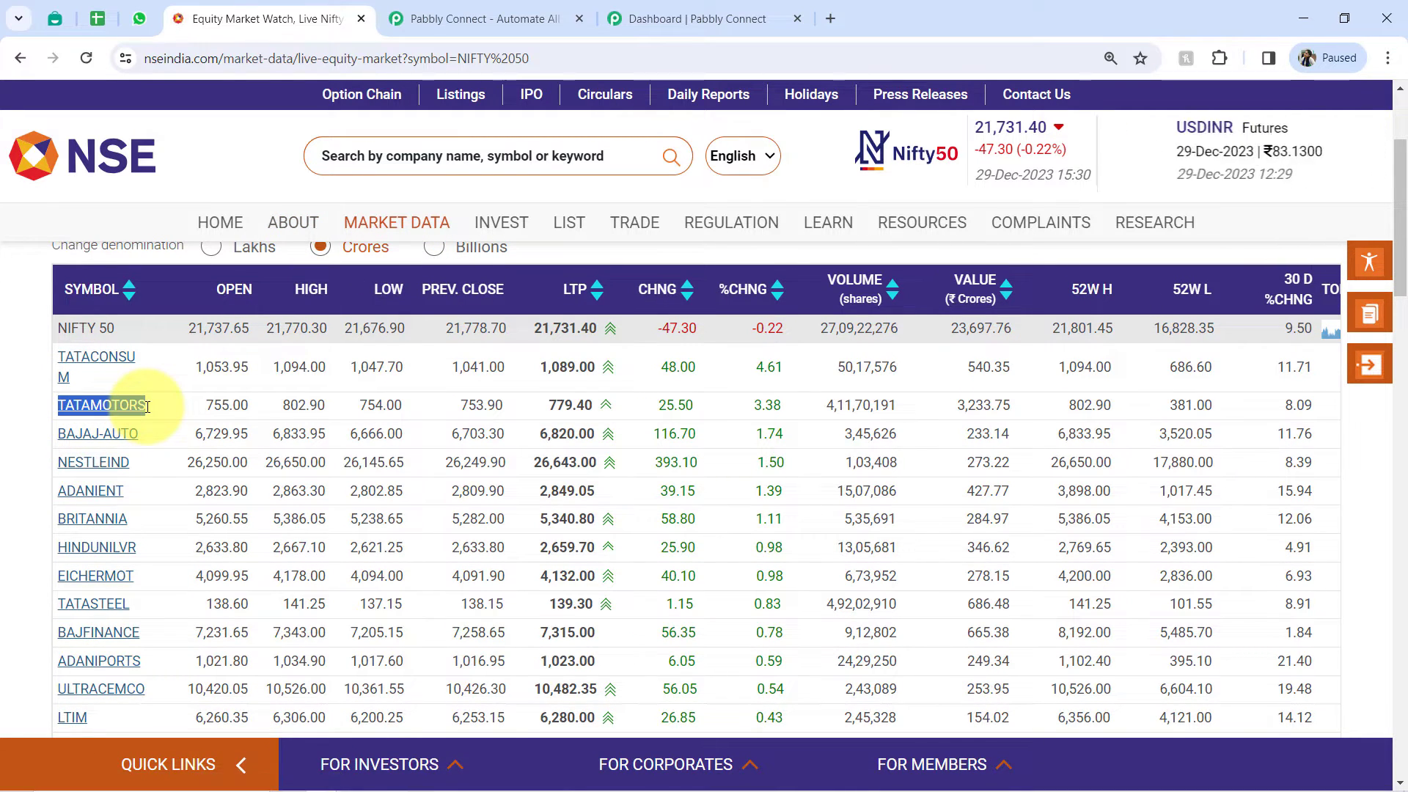
{"action": "left_click", "coordinate": [98, 18]}
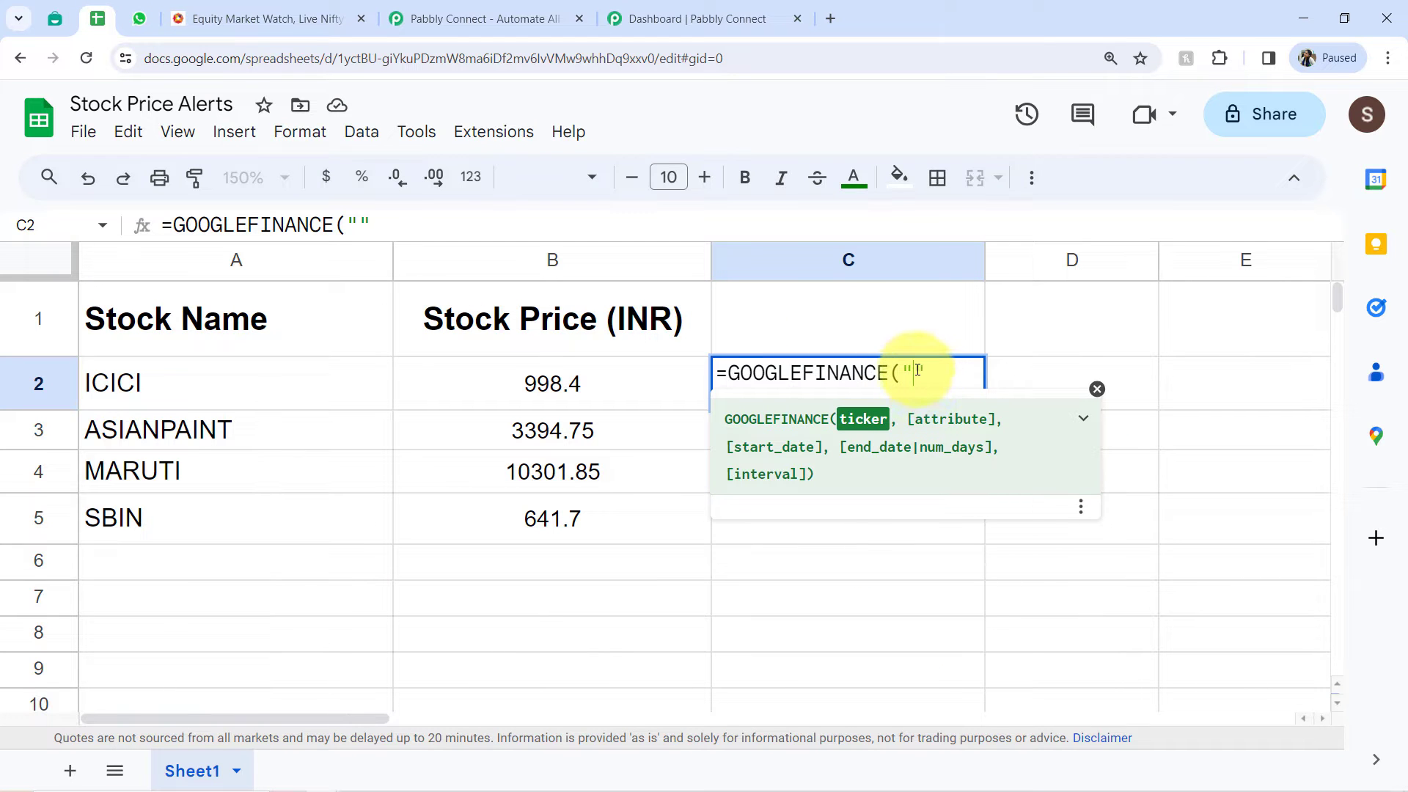
{"action": "key", "text": "ctrl+v"}
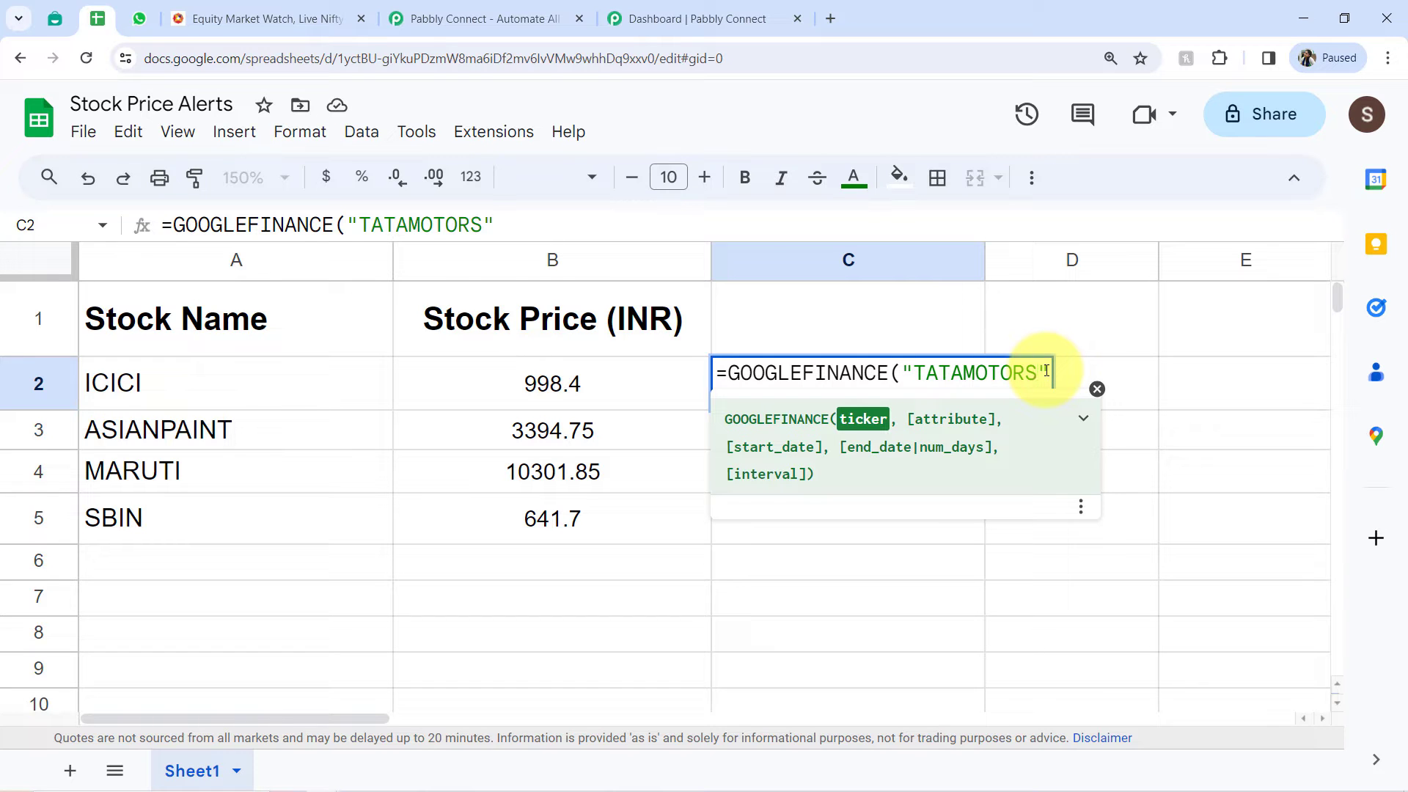
- Complete the C2 formula with the attribute "price" and a closing parenthesis, and enter it
{"action": "type", "text": ", "}
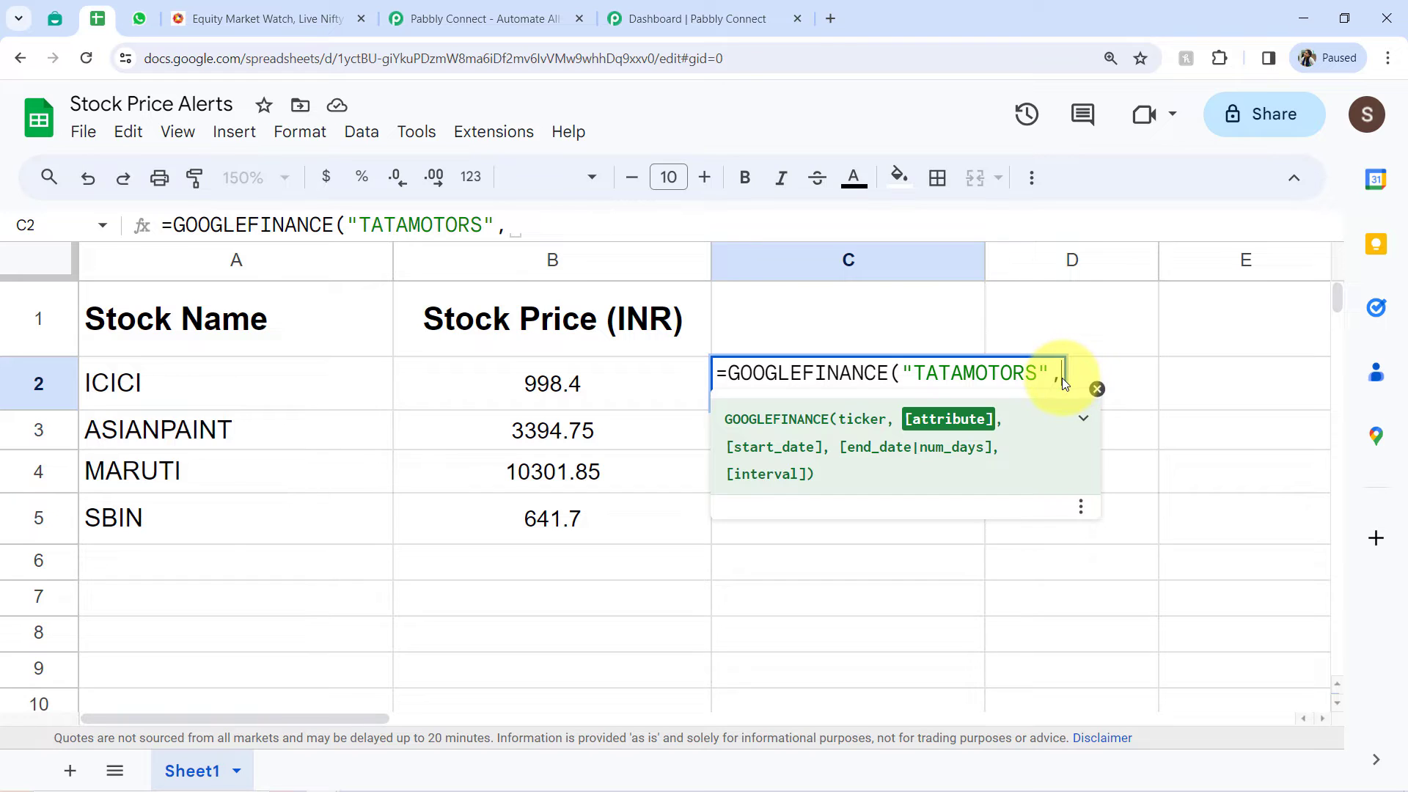
{"action": "type", "text": "\"\"price"}
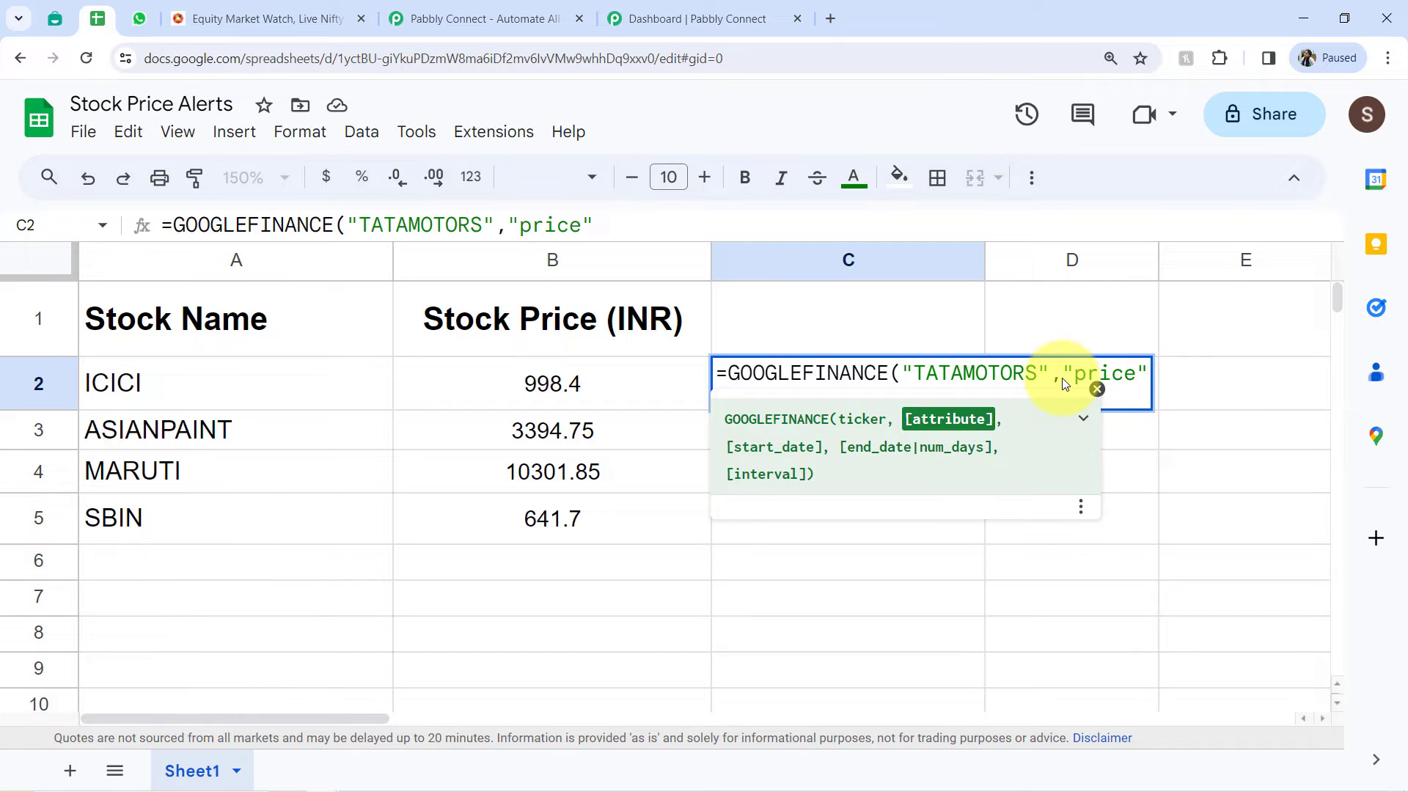
{"action": "type", "text": ")"}
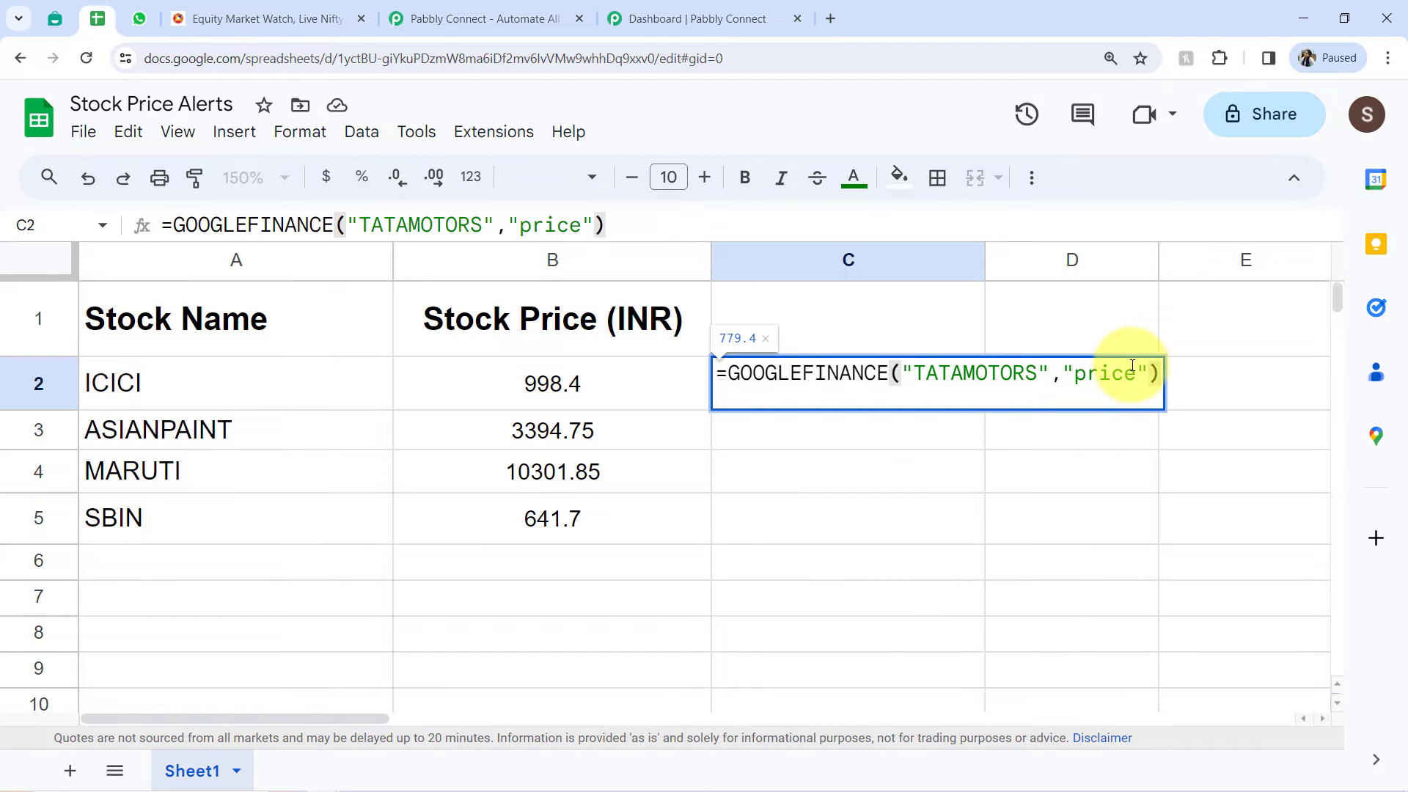
{"action": "key", "text": "Return"}
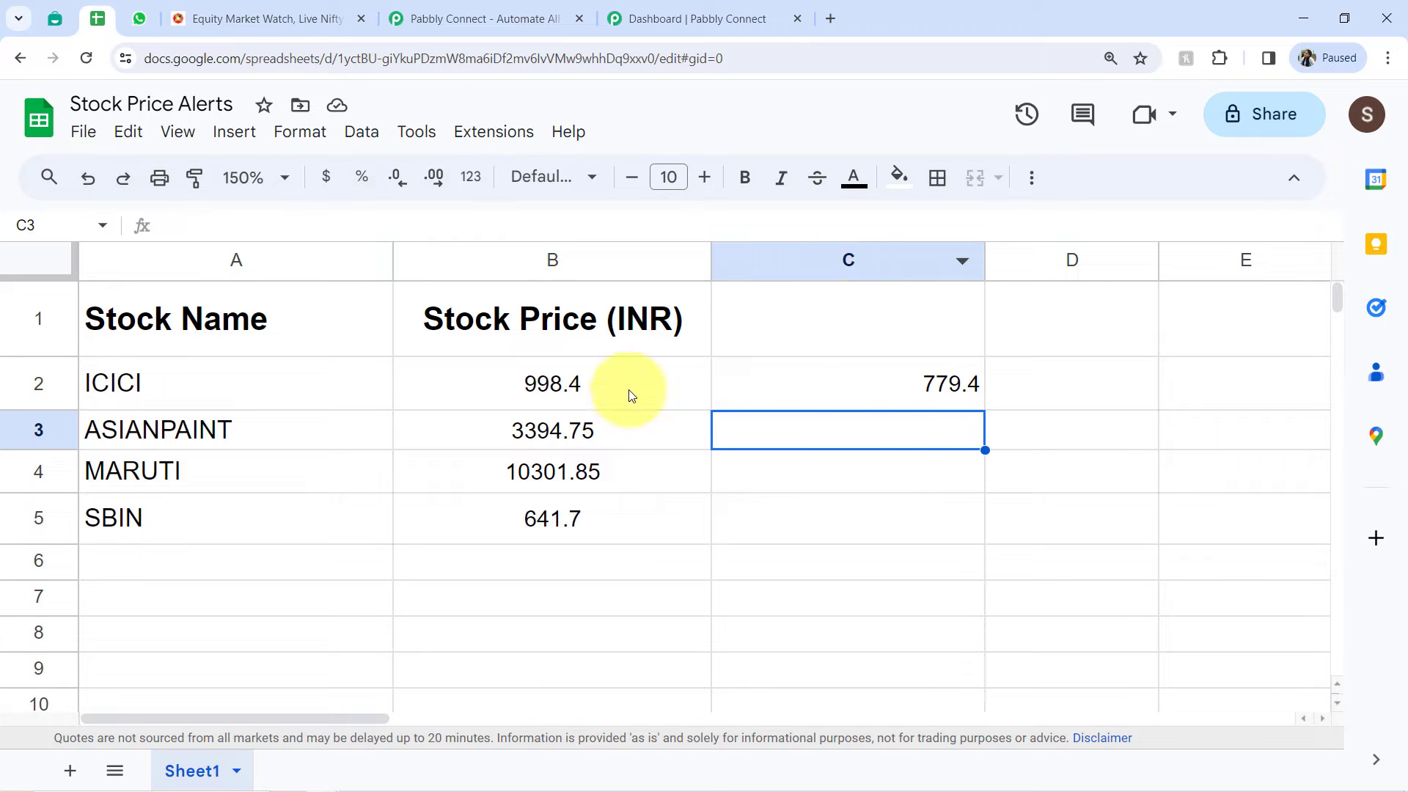
- Check the TATAMOTORS price on the NSE market list against cell C2, and examine the function name and ticker in the C2 formula
{"action": "left_click", "coordinate": [298, 23]}
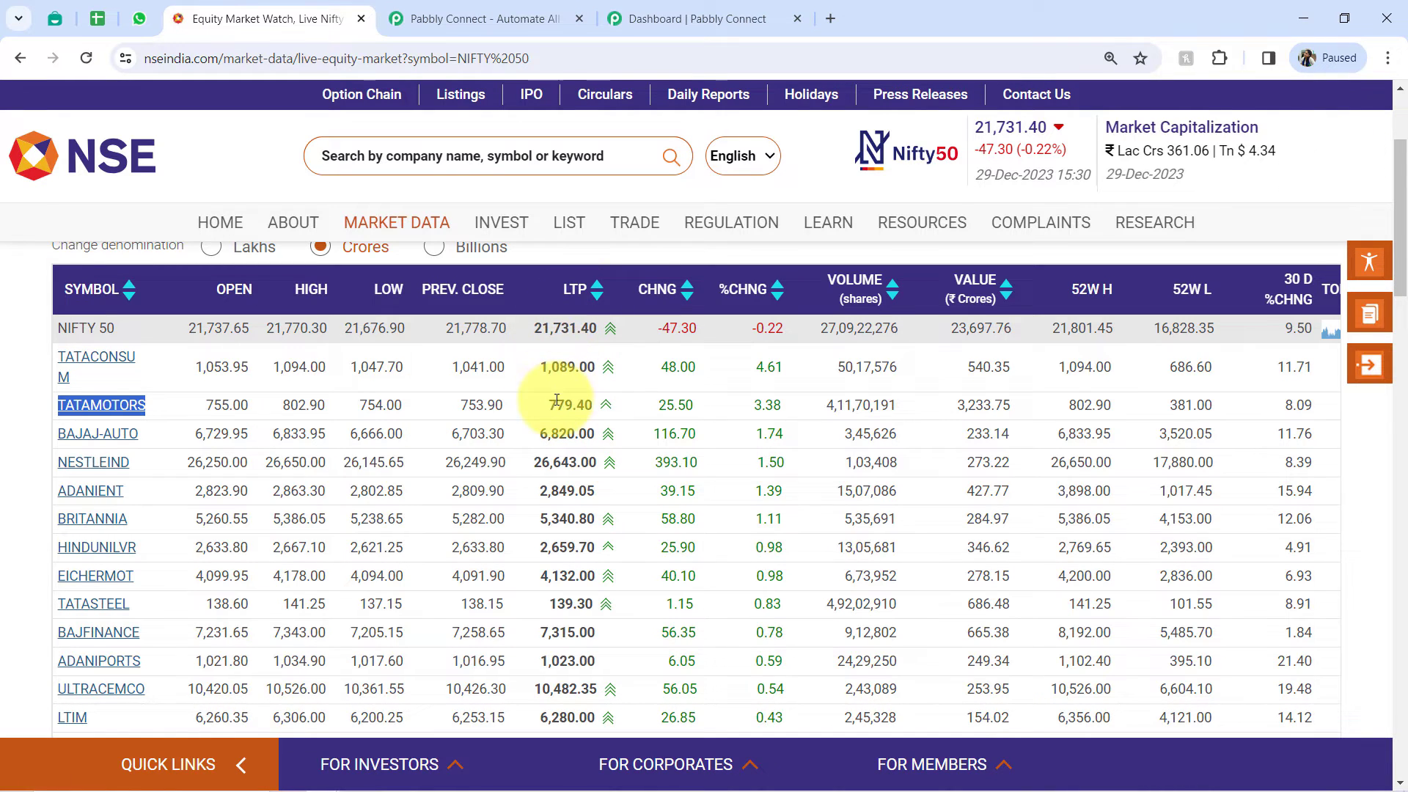
{"action": "left_click", "coordinate": [98, 18]}
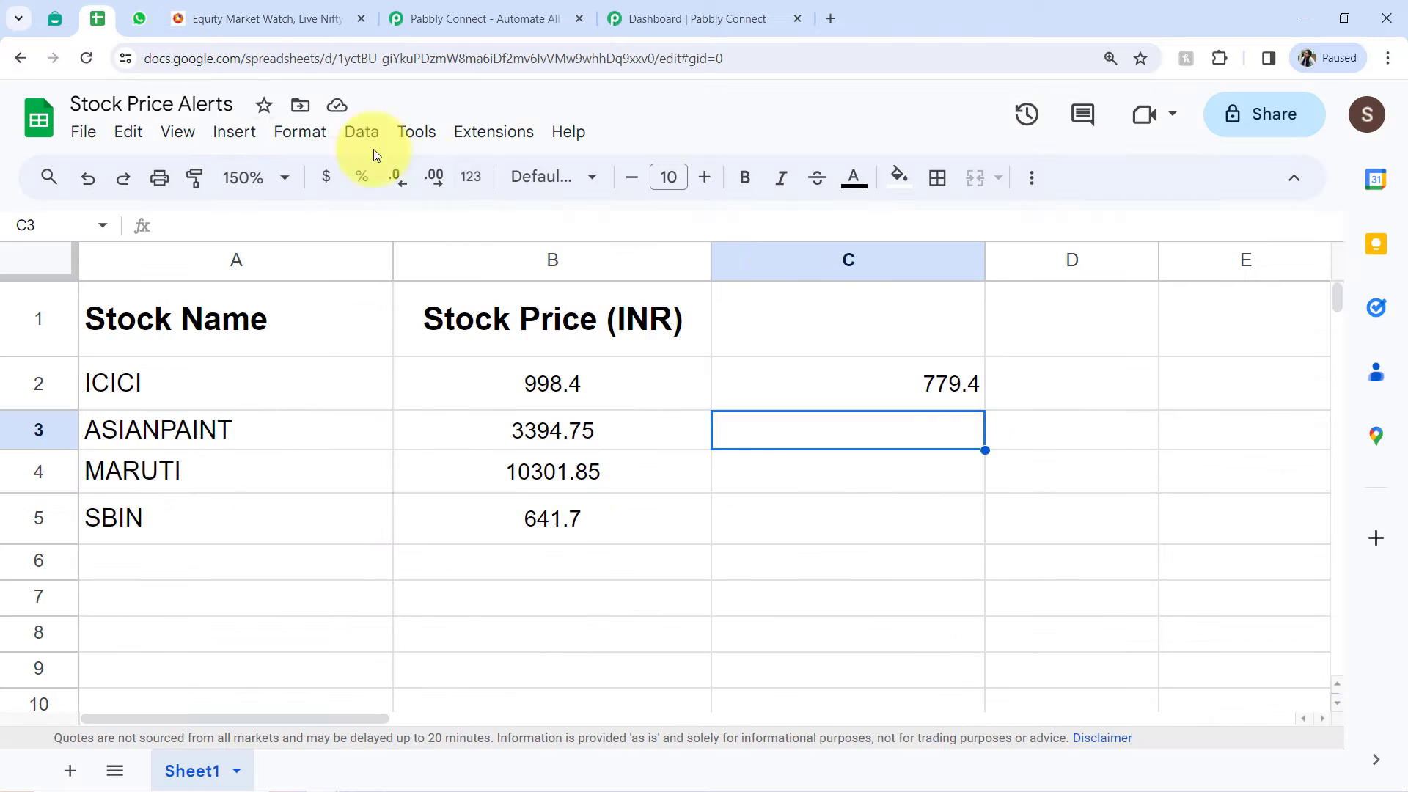
{"action": "left_click", "coordinate": [923, 385]}
{"action": "double_click", "coordinate": [925, 392]}
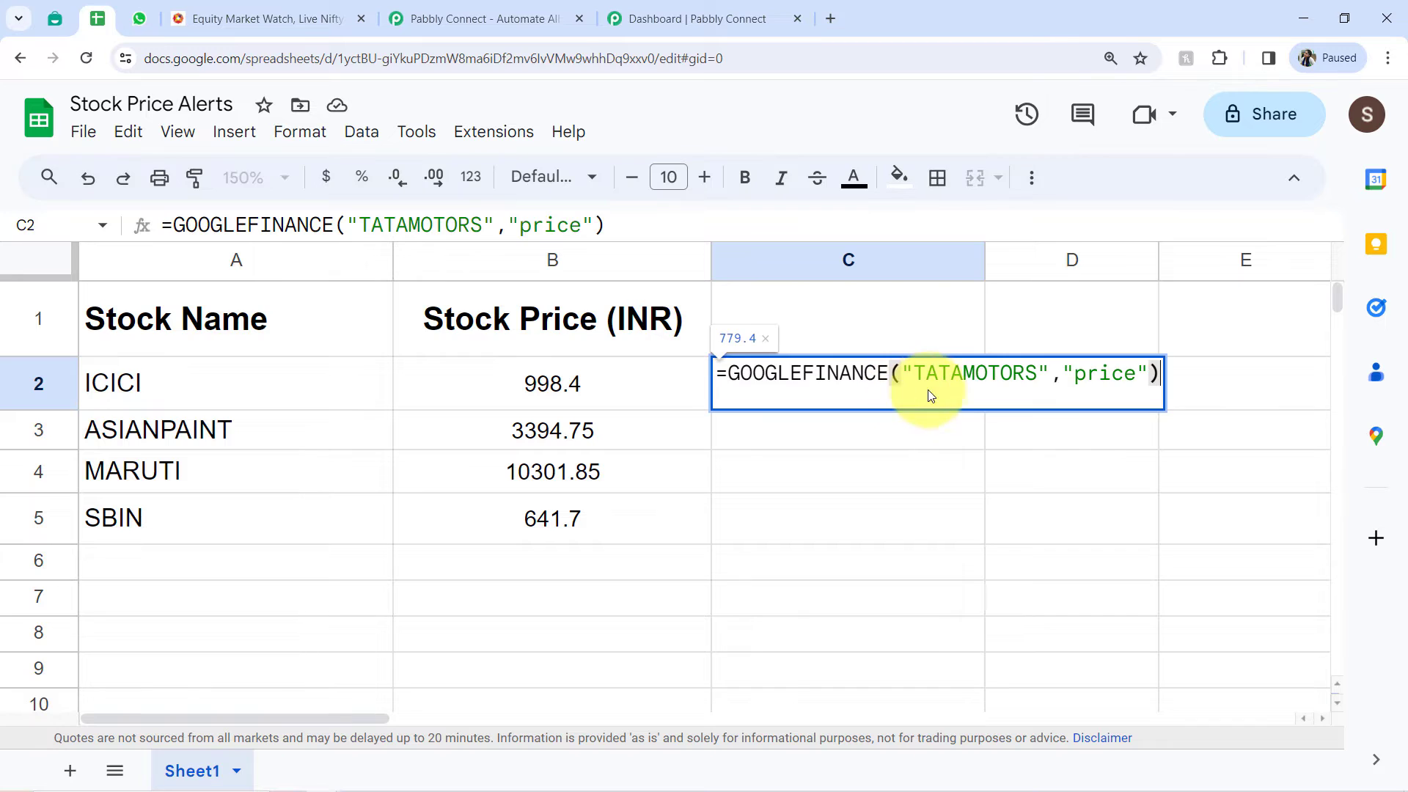
{"action": "left_click_drag", "start_coordinate": [866, 376], "coordinate": [757, 375]}
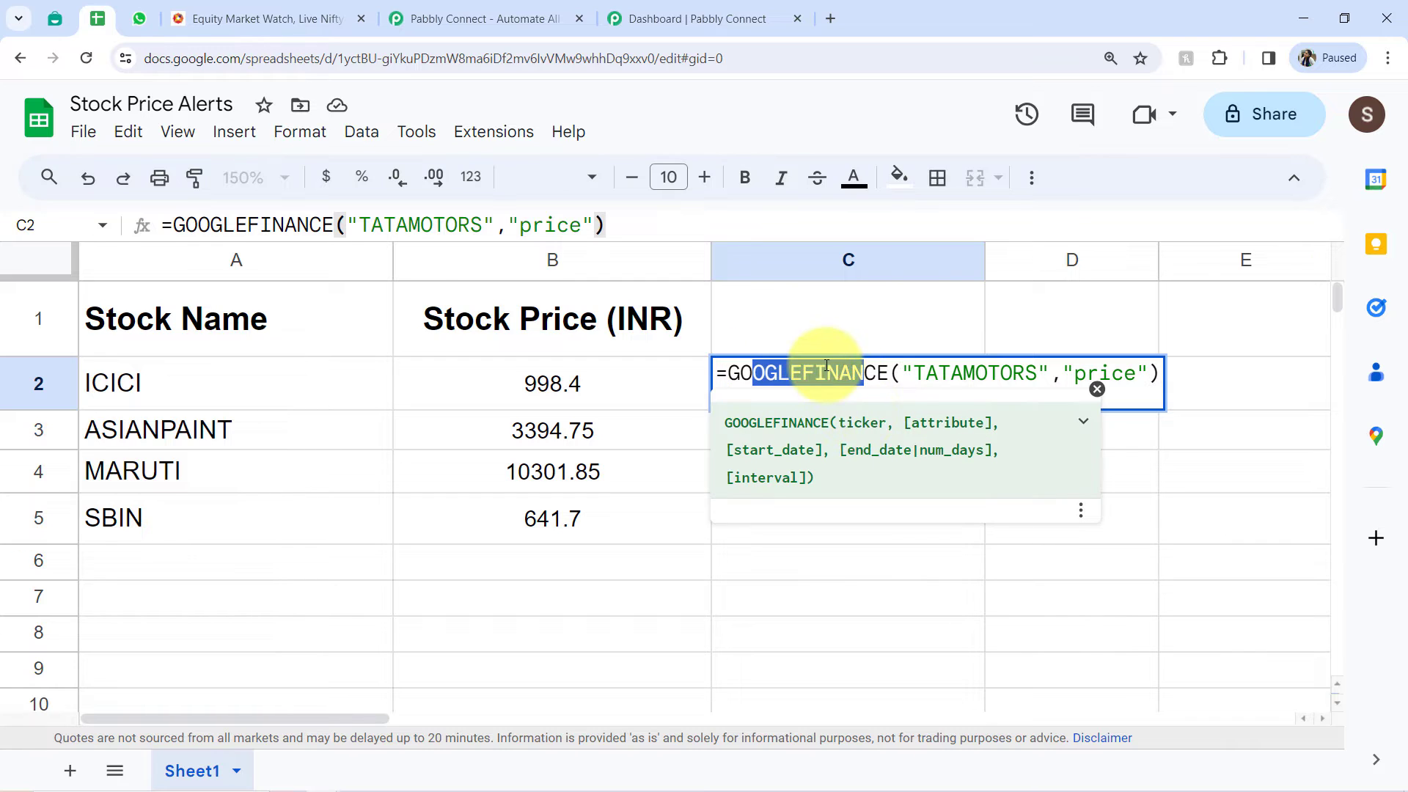
{"action": "left_click_drag", "start_coordinate": [926, 374], "coordinate": [1009, 377]}
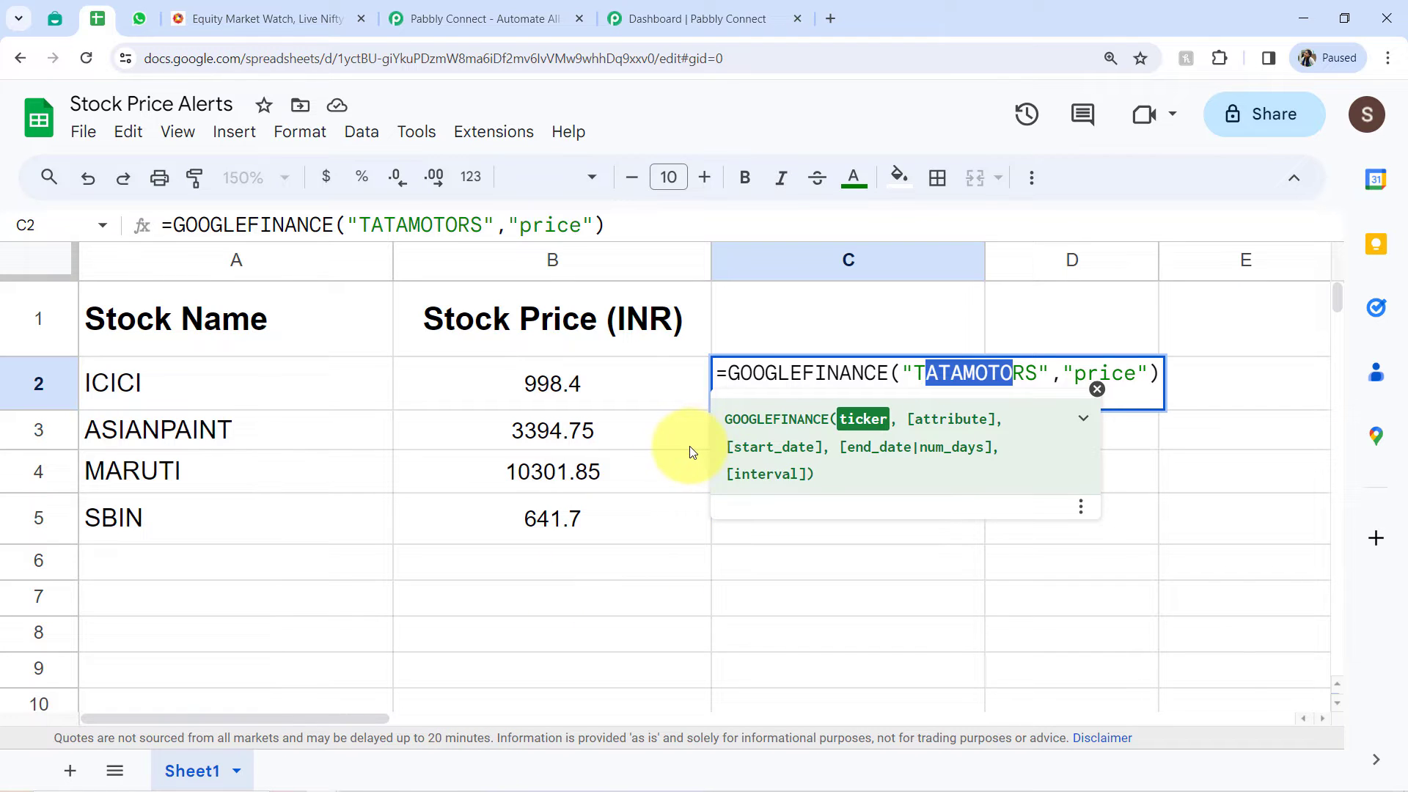
{"action": "left_click", "coordinate": [645, 518]}
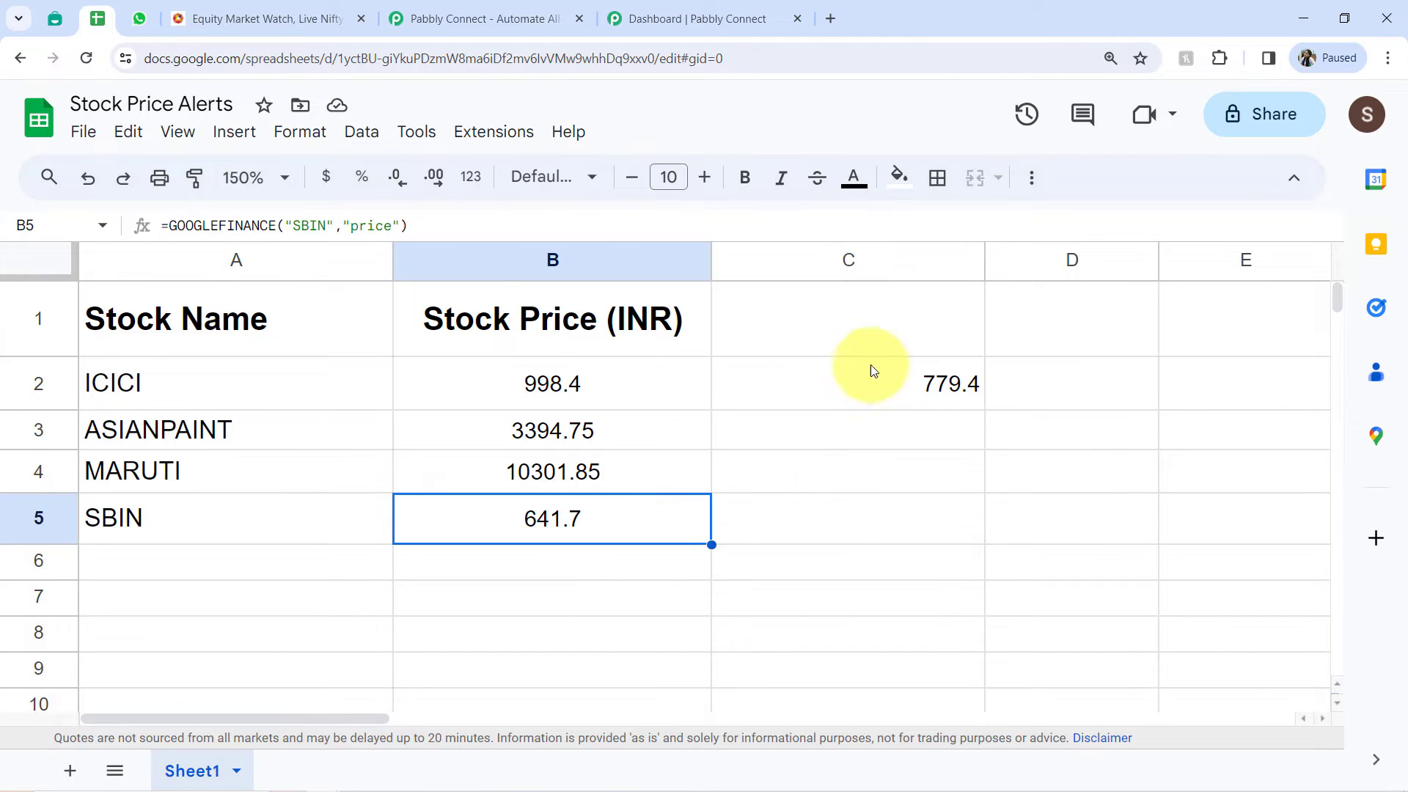
- Review the stock prices in B2:B5 and clear the TATAMOTORS trial formula from cell C2
{"action": "left_click_drag", "start_coordinate": [596, 380], "coordinate": [585, 534]}
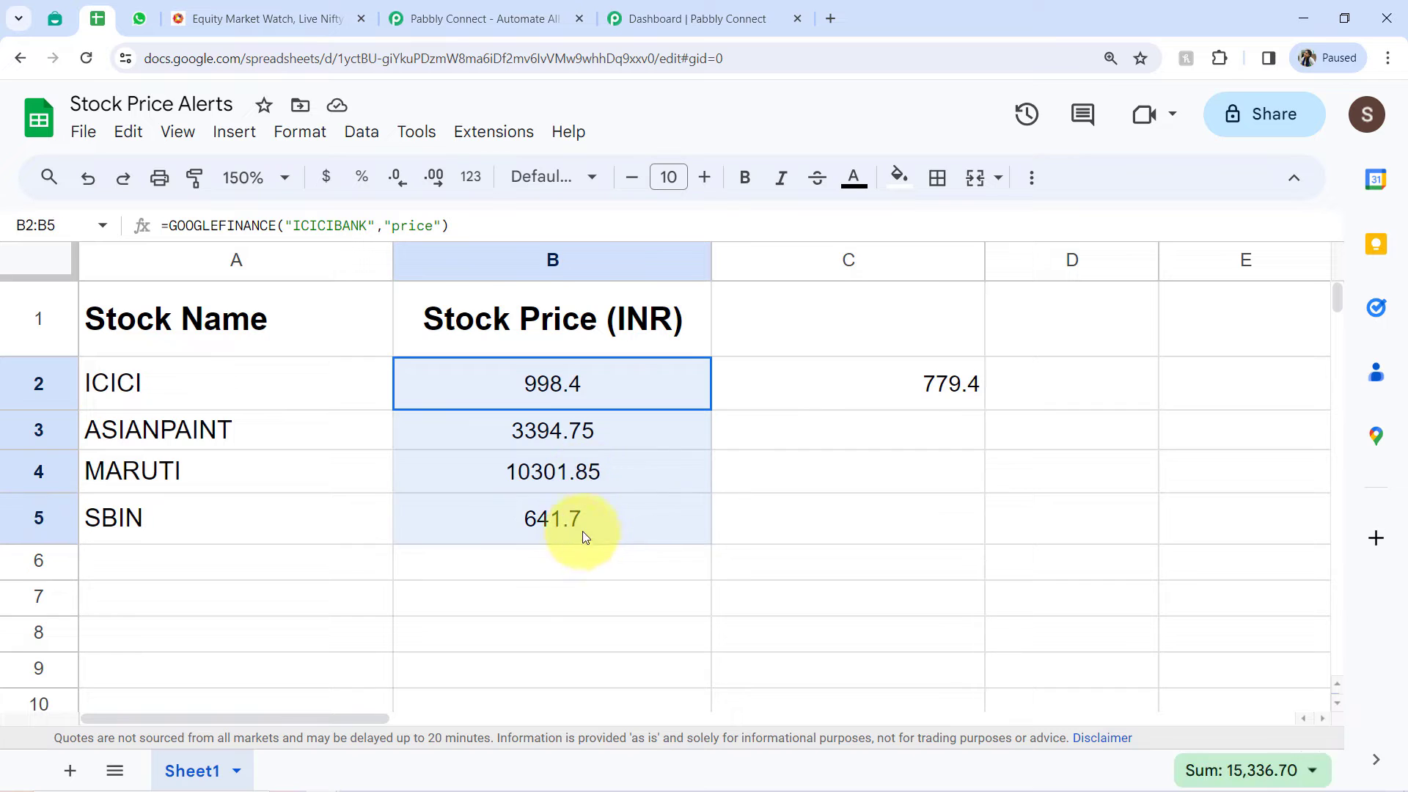
{"action": "left_click", "coordinate": [802, 379]}
{"action": "key", "text": "Delete"}
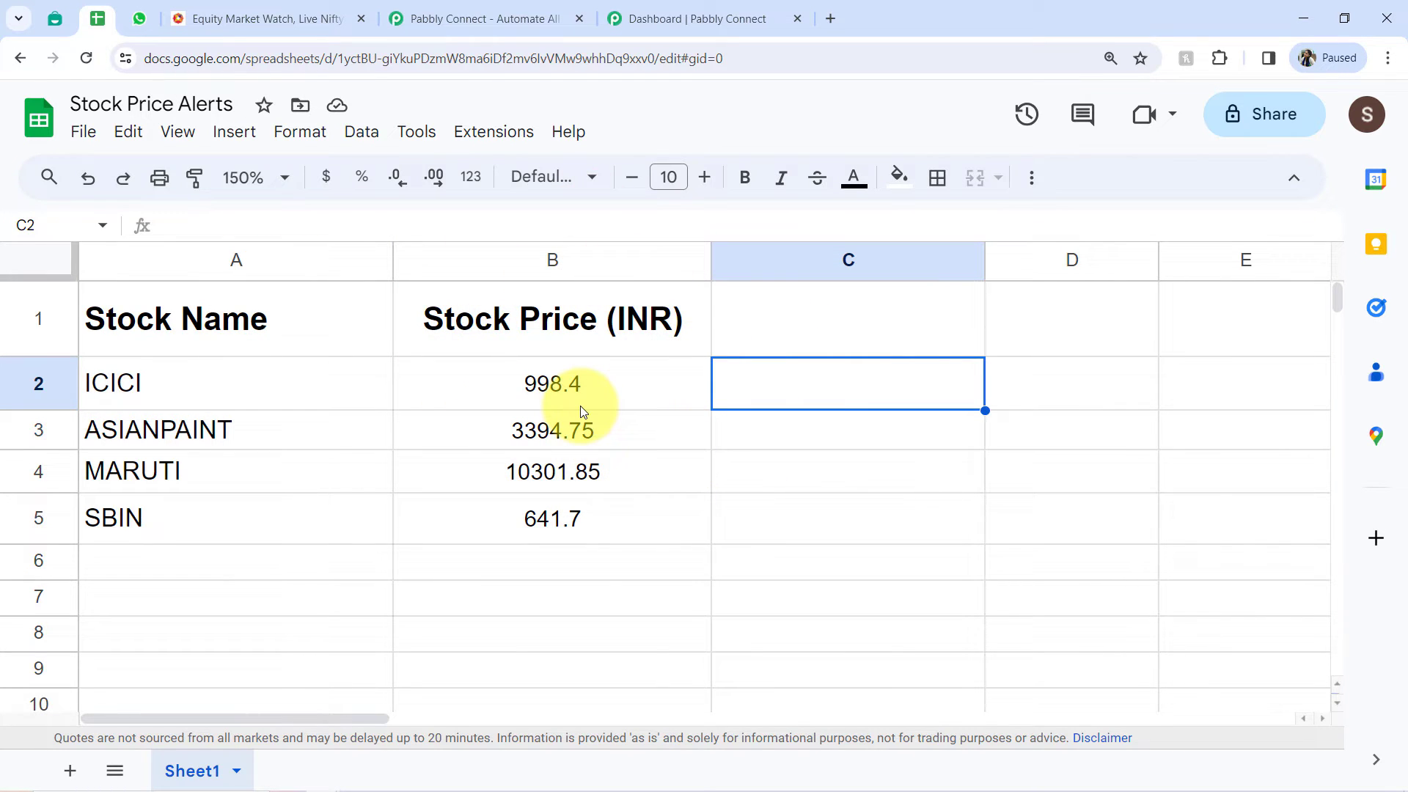
- Look over the Interakt templates page, the Pabbly Connect landing page with its sign-up options, and the Pabbly Connect dashboard
{"action": "left_click", "coordinate": [53, 18]}
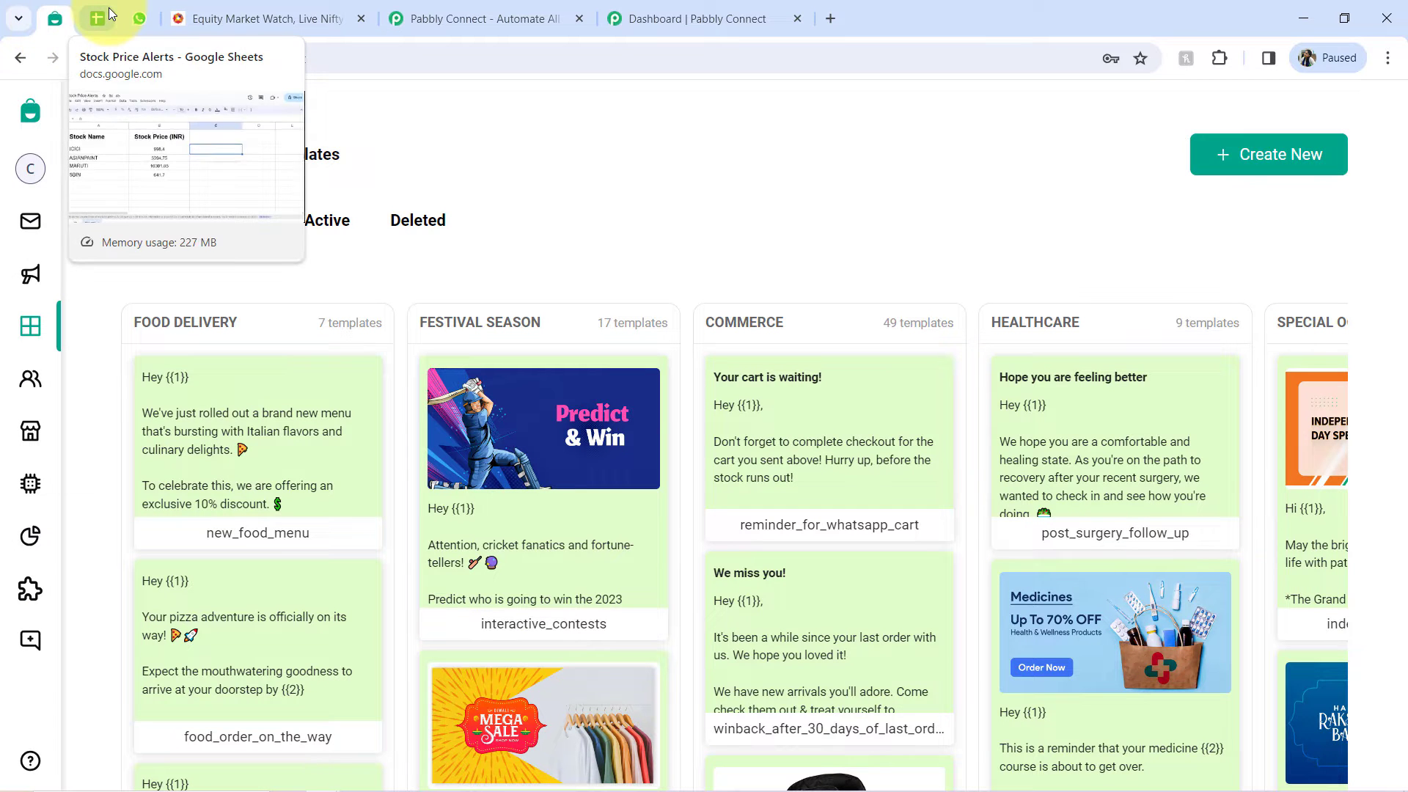
{"action": "left_click", "coordinate": [444, 15]}
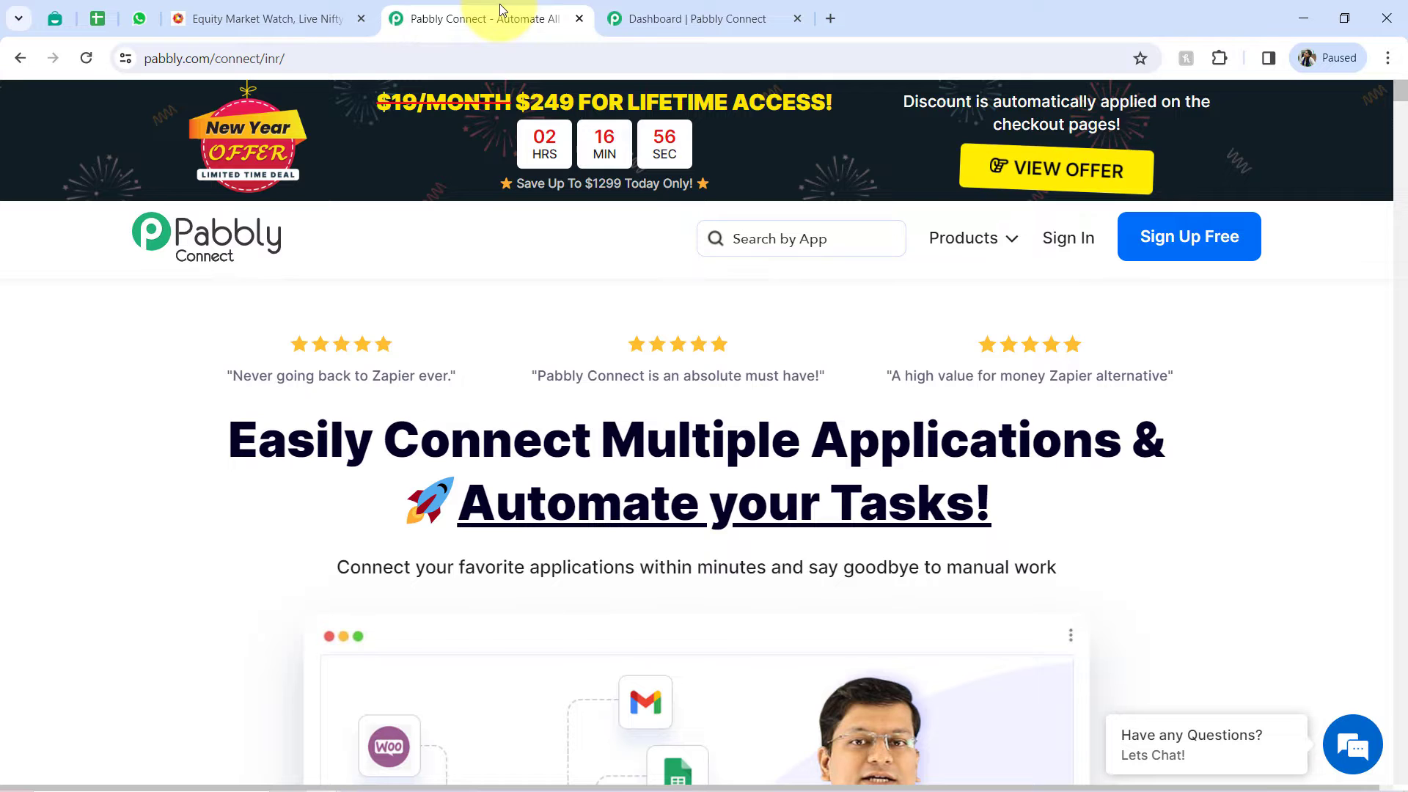
{"action": "left_click", "coordinate": [676, 9]}
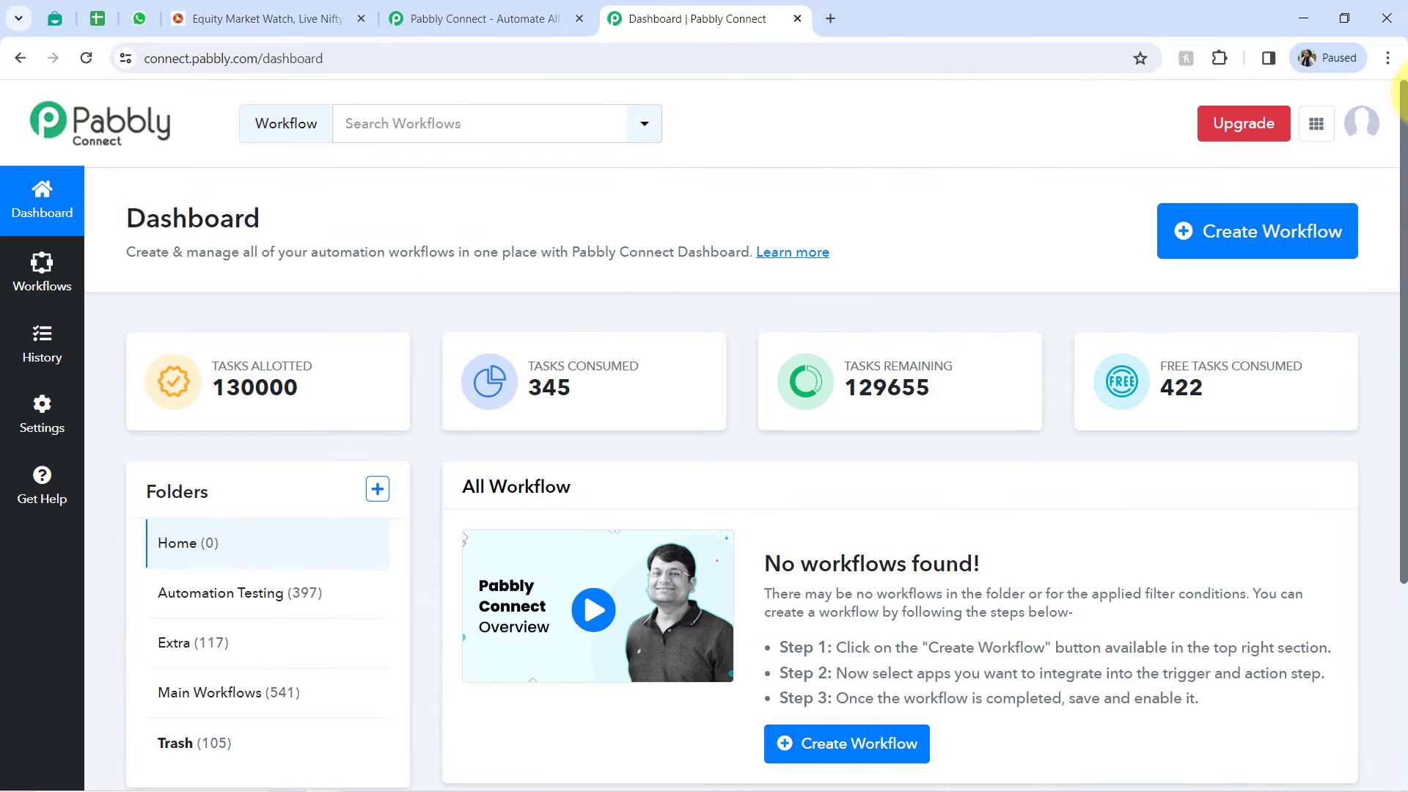
{"action": "left_click", "coordinate": [1385, 60]}
{"action": "left_click", "coordinate": [1386, 57]}
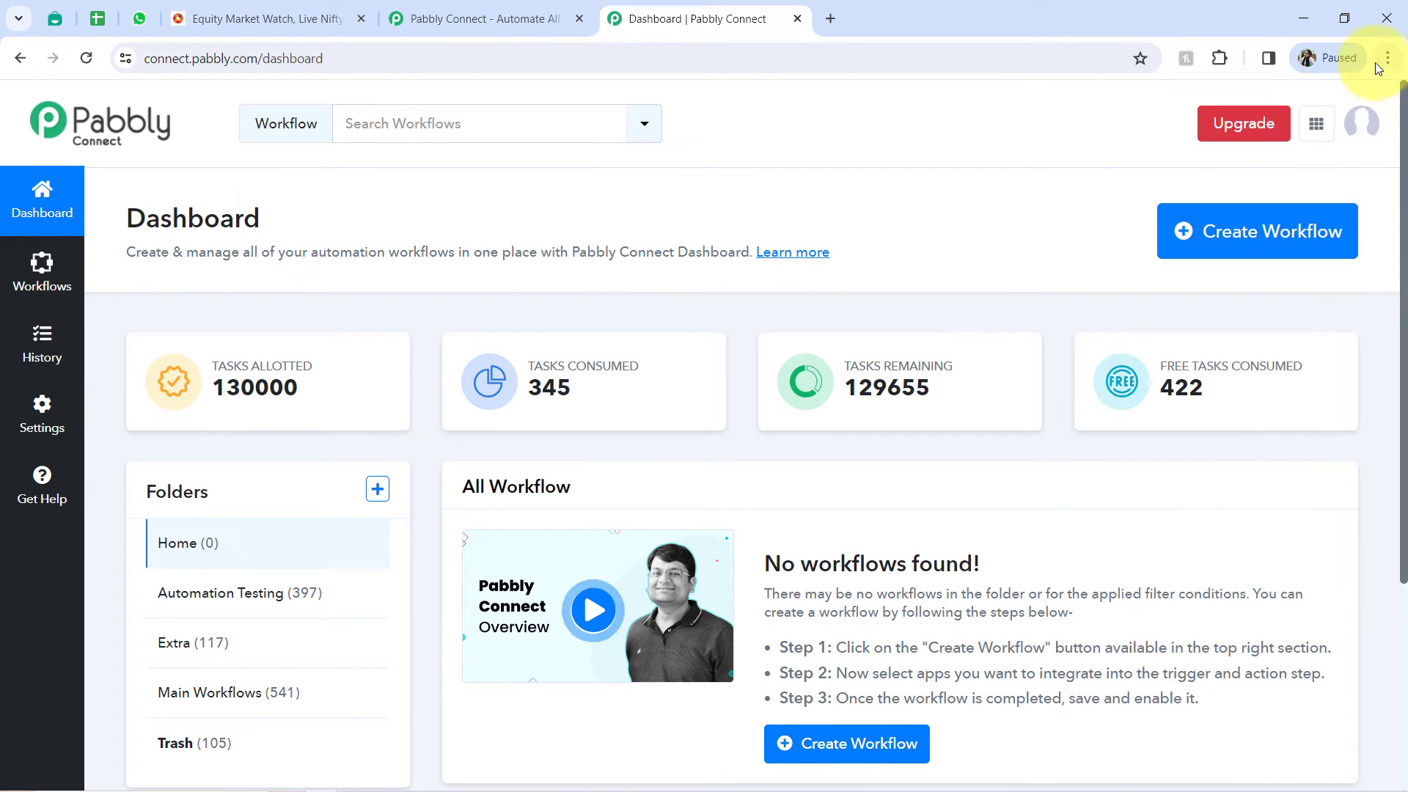
{"action": "left_click", "coordinate": [574, 15]}
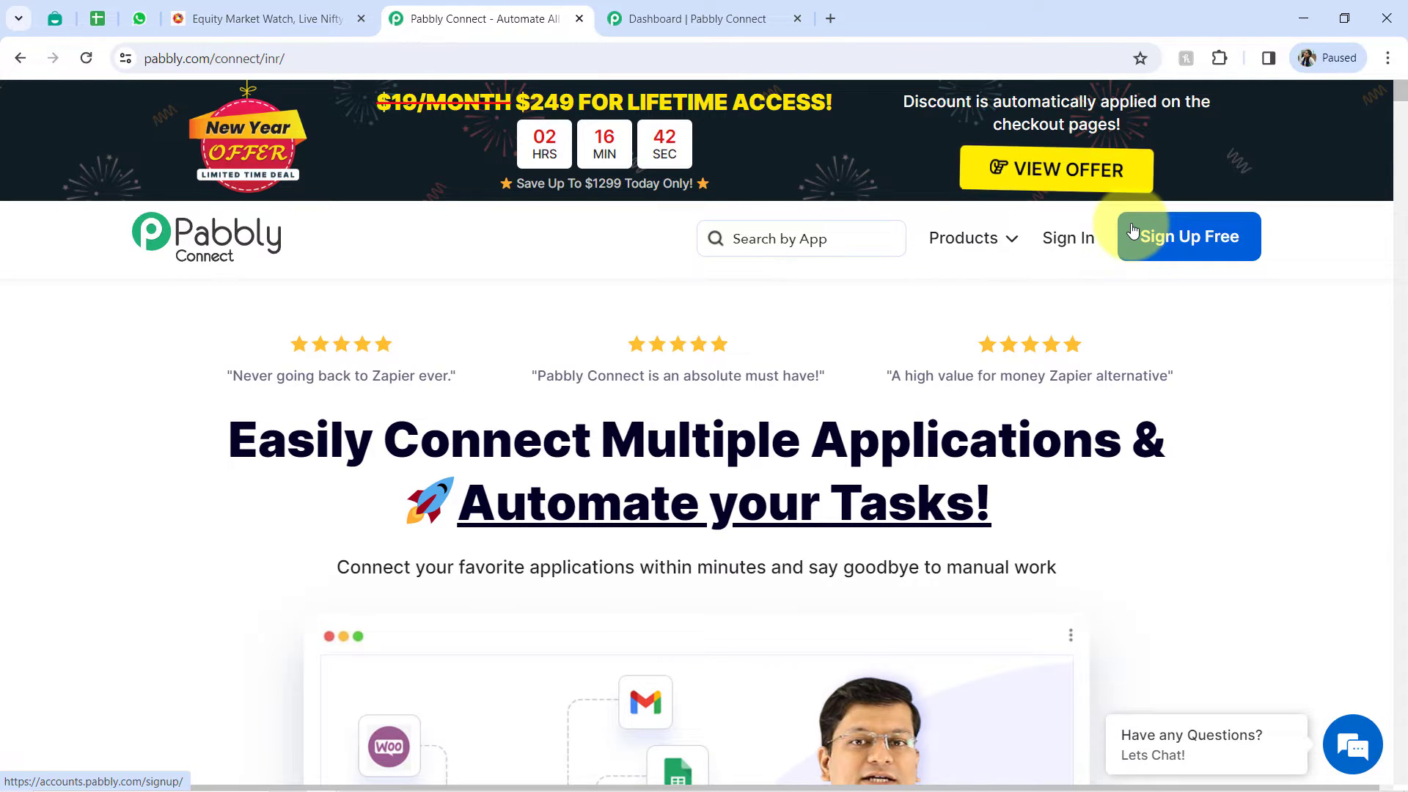
{"action": "left_click", "coordinate": [731, 16]}
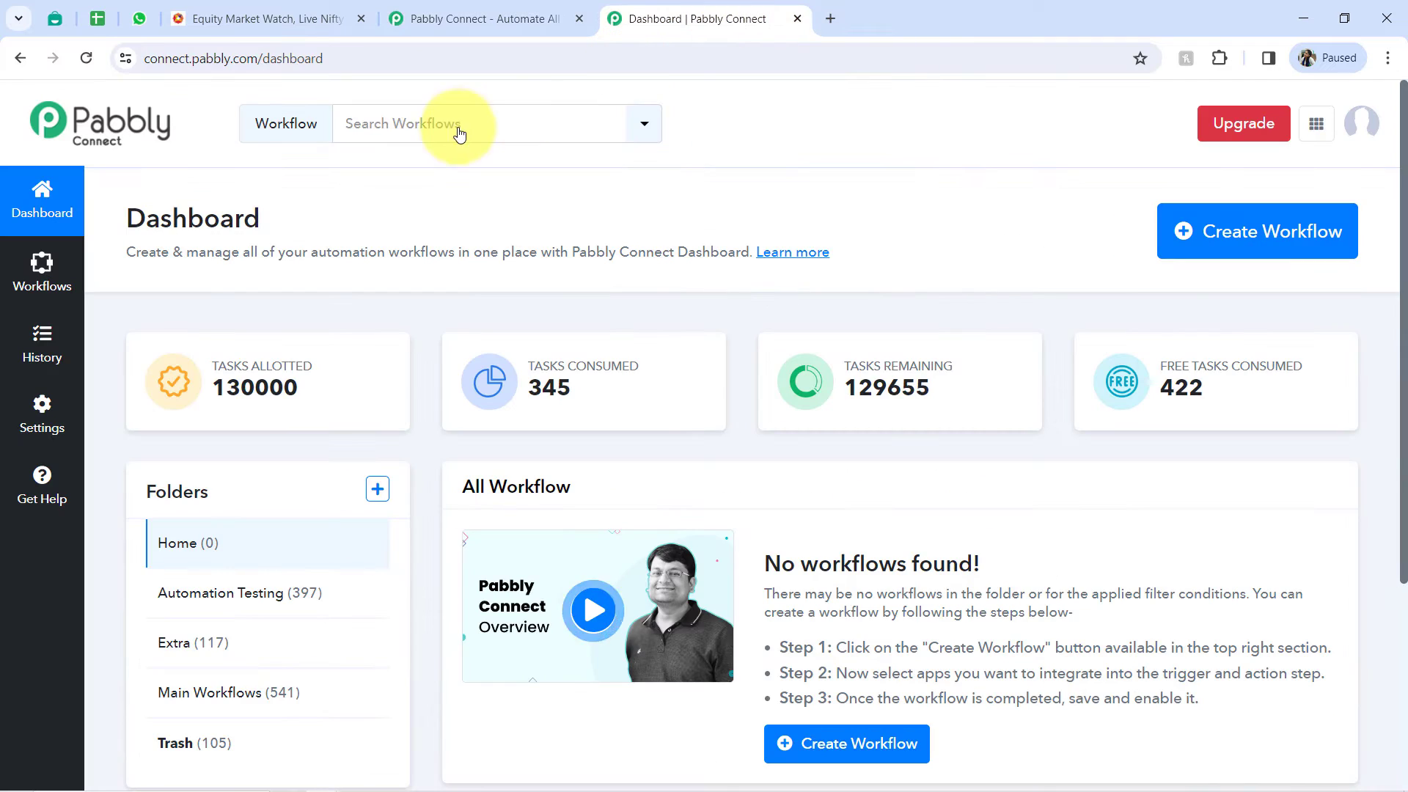
{"action": "left_click_drag", "start_coordinate": [160, 218], "coordinate": [242, 219]}
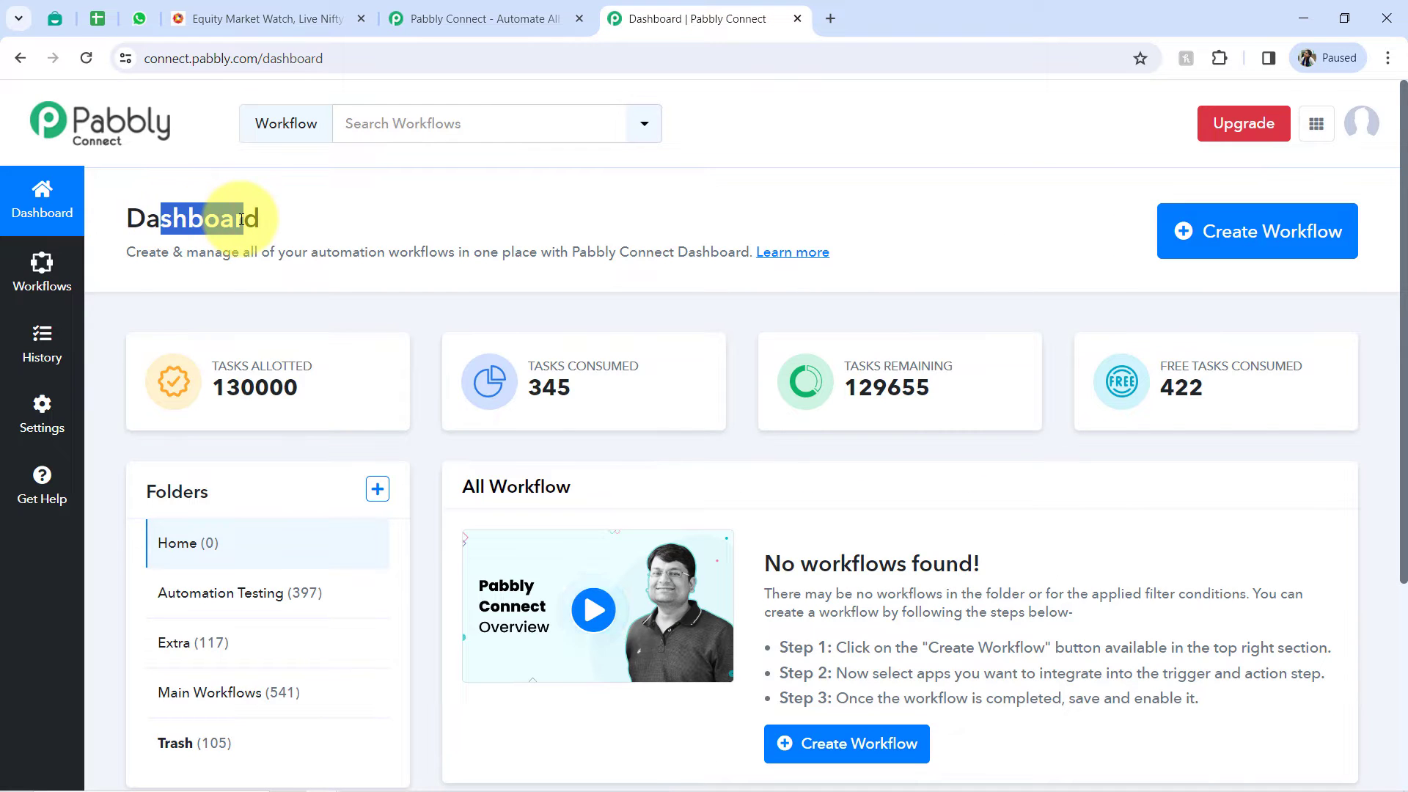
{"action": "left_click", "coordinate": [242, 219]}
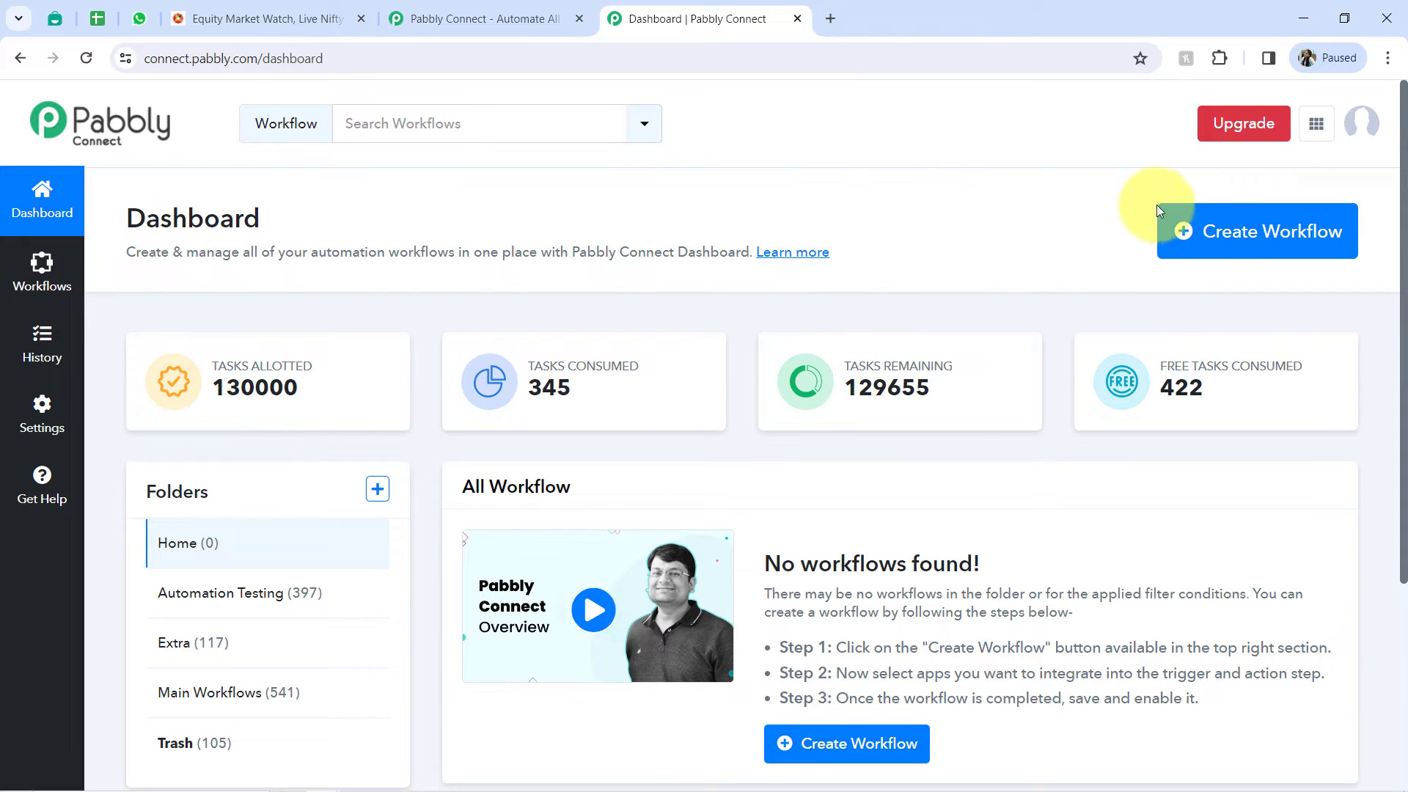
- Start a new Pabbly Connect workflow and name it "Get Real Stock Price Alert on WhatsApp"
{"action": "left_click", "coordinate": [1206, 233]}
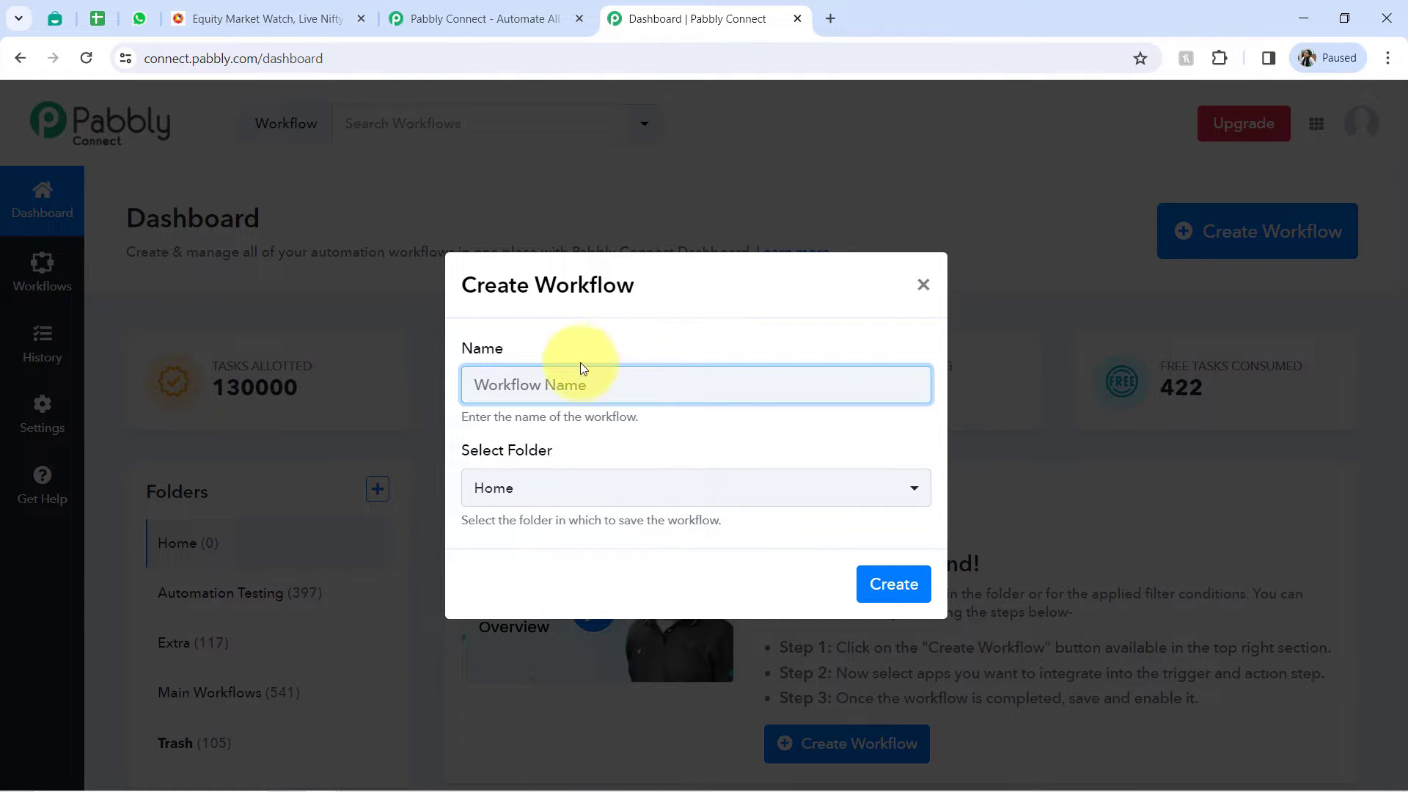
{"action": "left_click", "coordinate": [547, 261]}
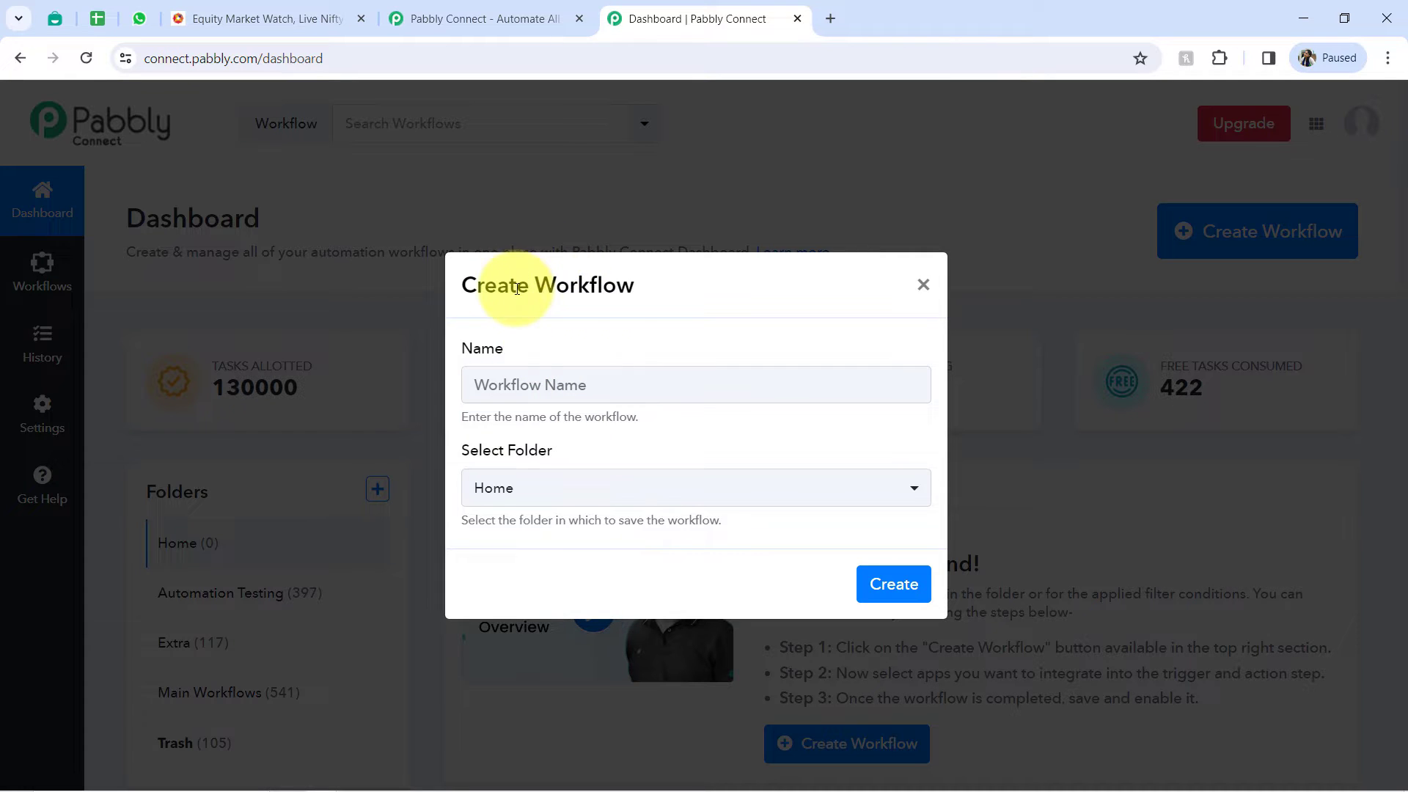
{"action": "left_click_drag", "start_coordinate": [517, 288], "coordinate": [614, 295]}
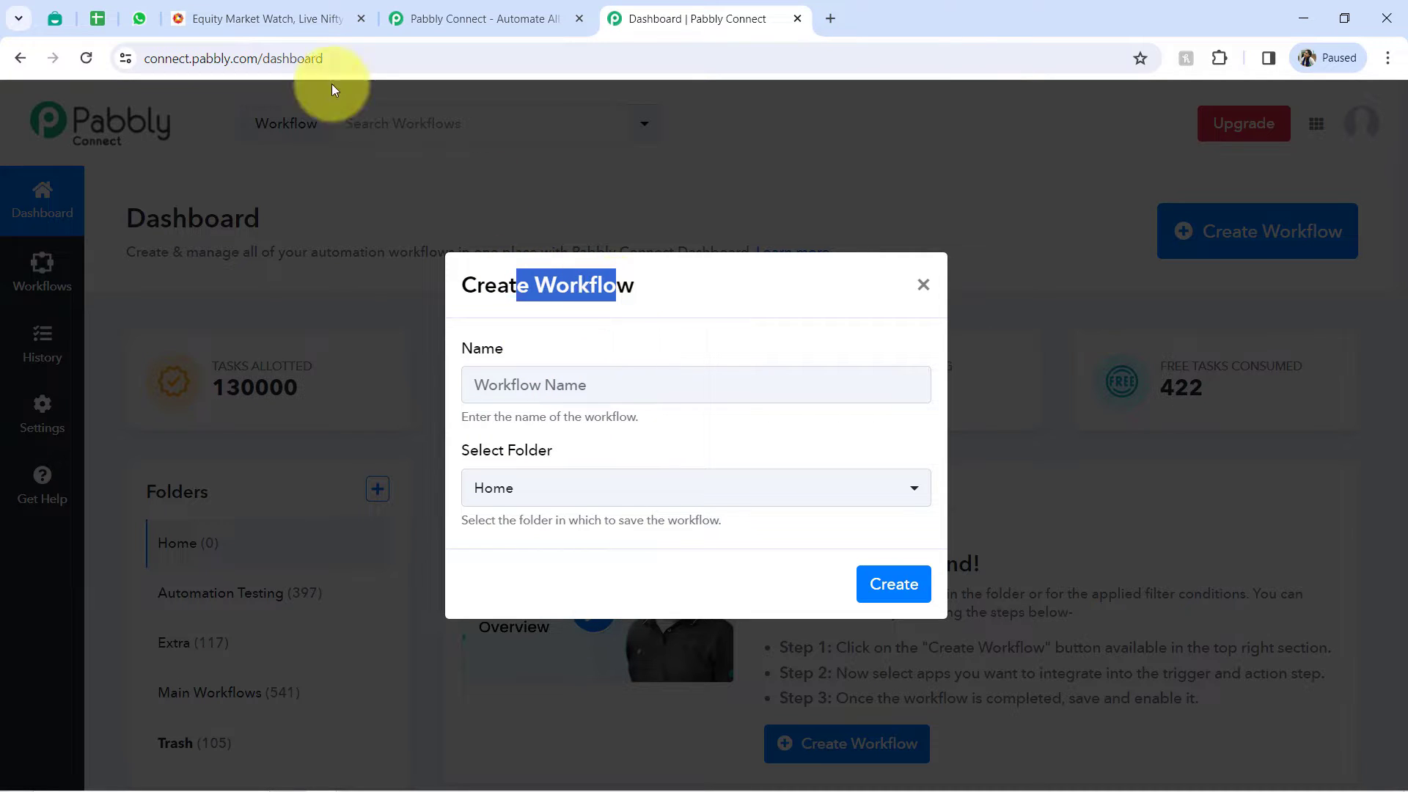
{"action": "left_click", "coordinate": [93, 20]}
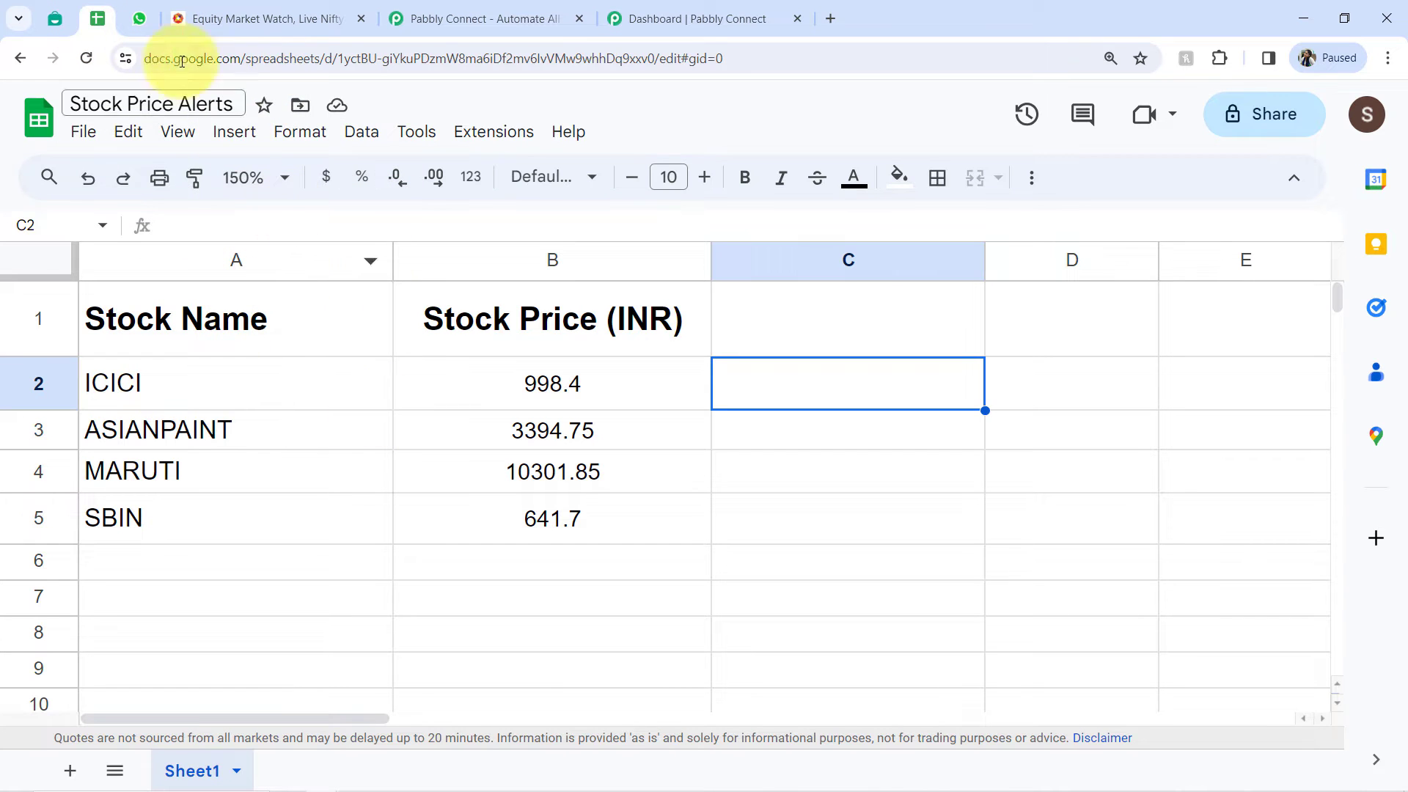
{"action": "left_click", "coordinate": [45, 16]}
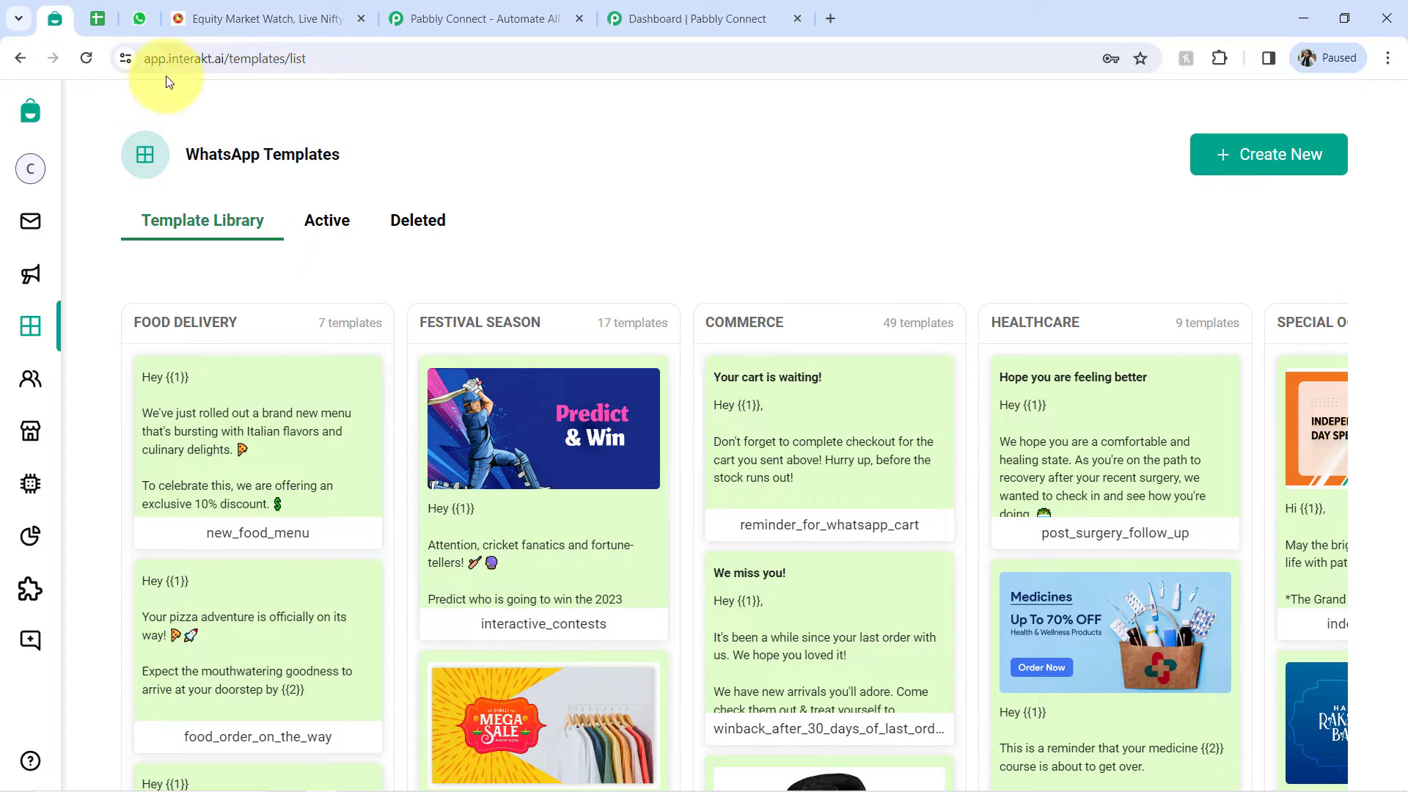
{"action": "left_click", "coordinate": [664, 18]}
{"action": "left_click", "coordinate": [549, 383]}
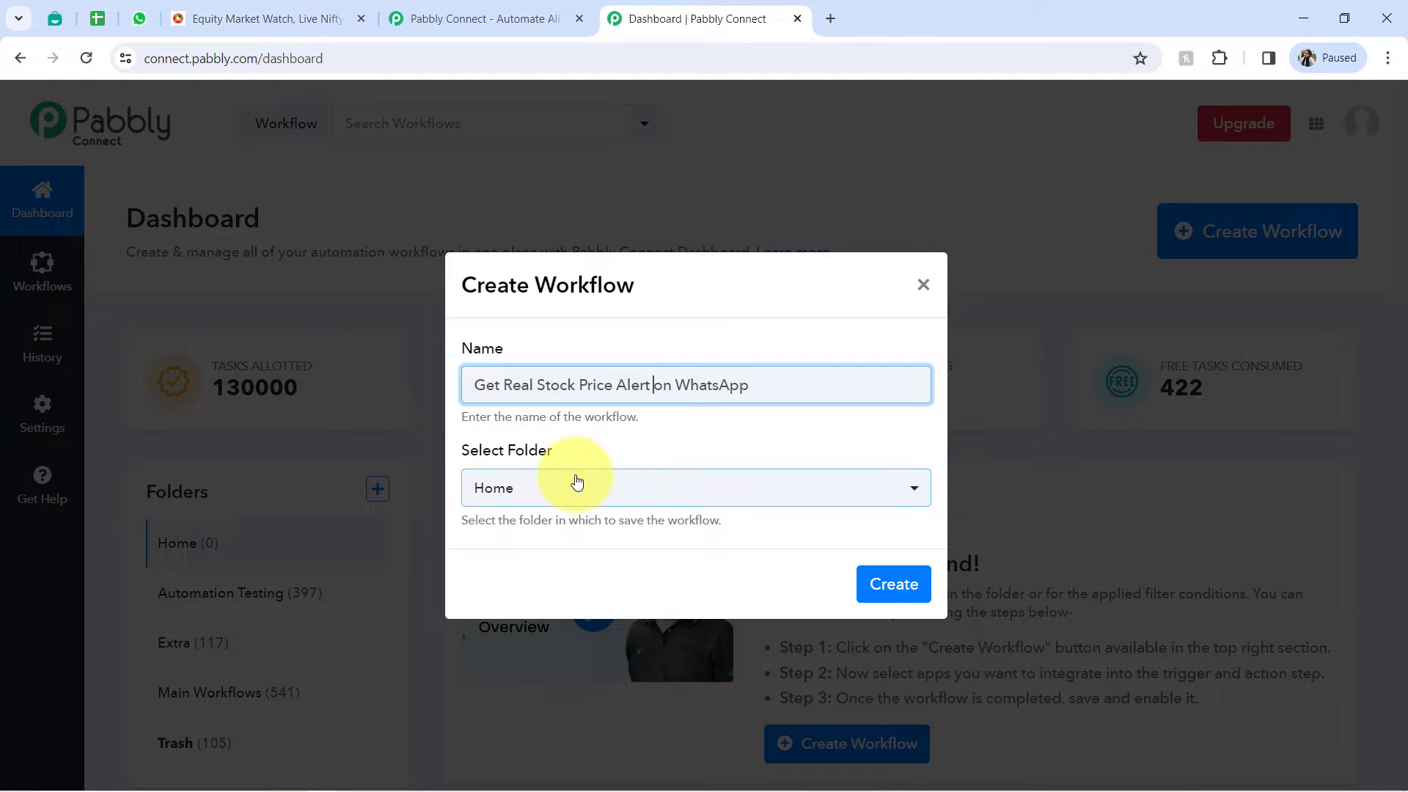
- Choose Main Workflows as the folder for the new workflow and create it
{"action": "left_click", "coordinate": [490, 488]}
{"action": "left_click", "coordinate": [503, 688]}
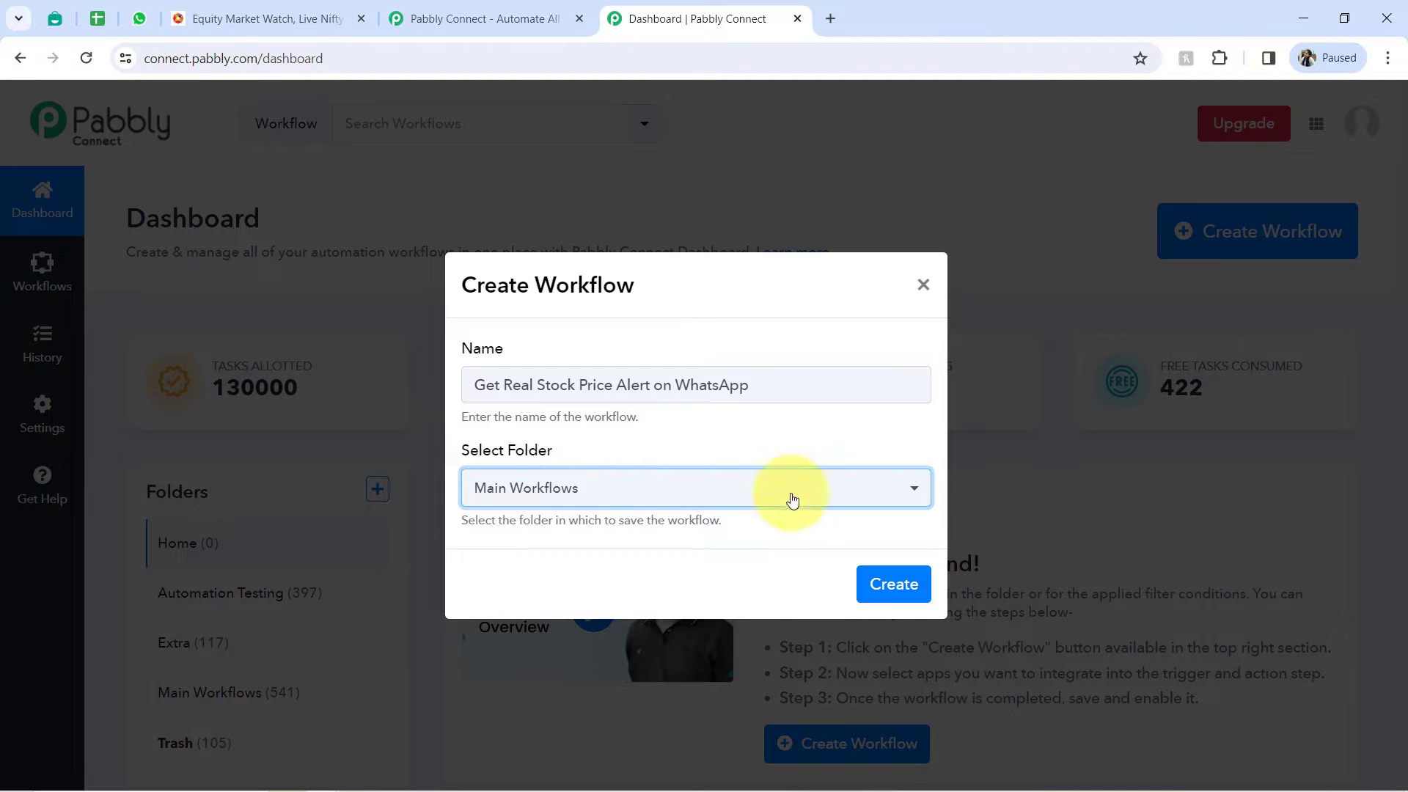
{"action": "left_click", "coordinate": [892, 583]}
{"action": "left_click", "coordinate": [1387, 59]}
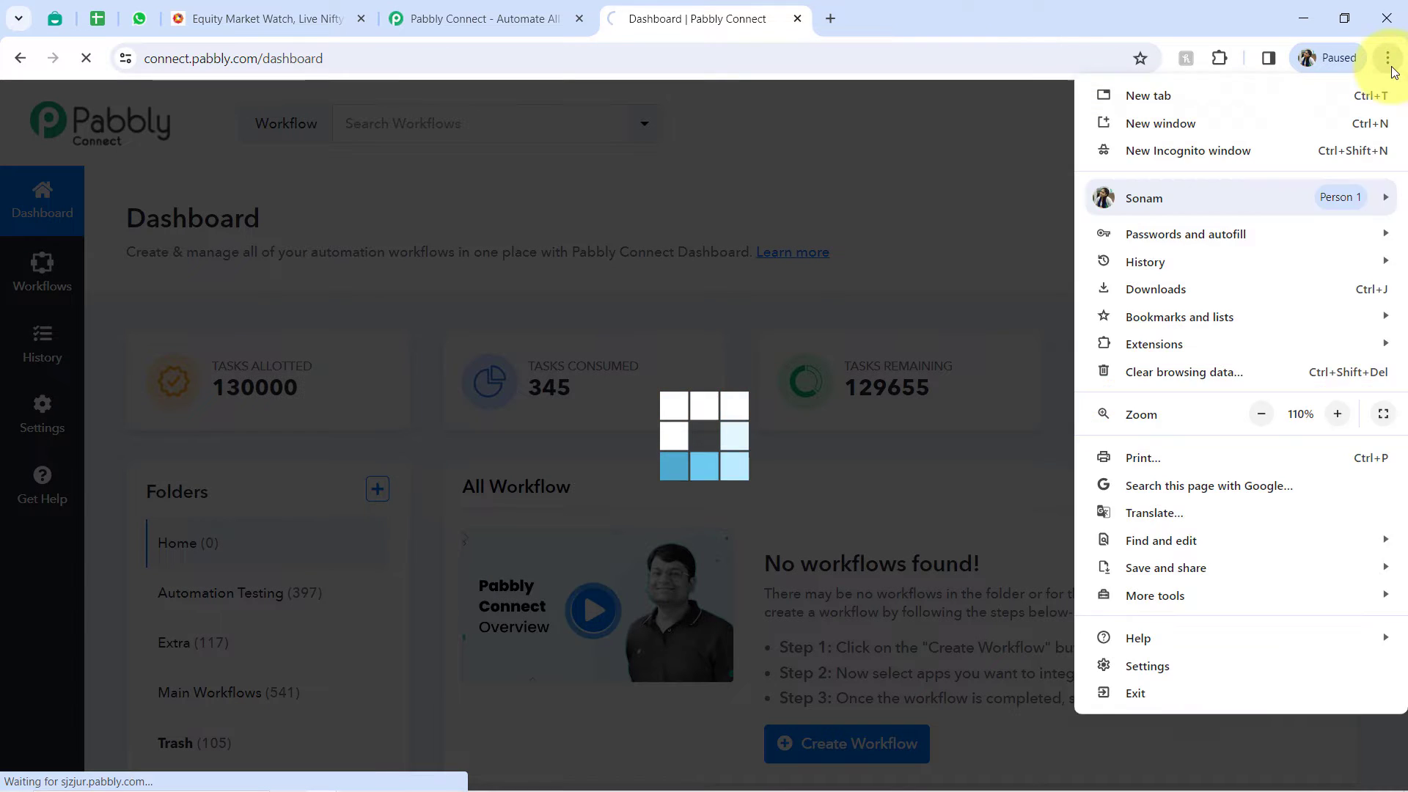
{"action": "left_click", "coordinate": [1392, 69]}
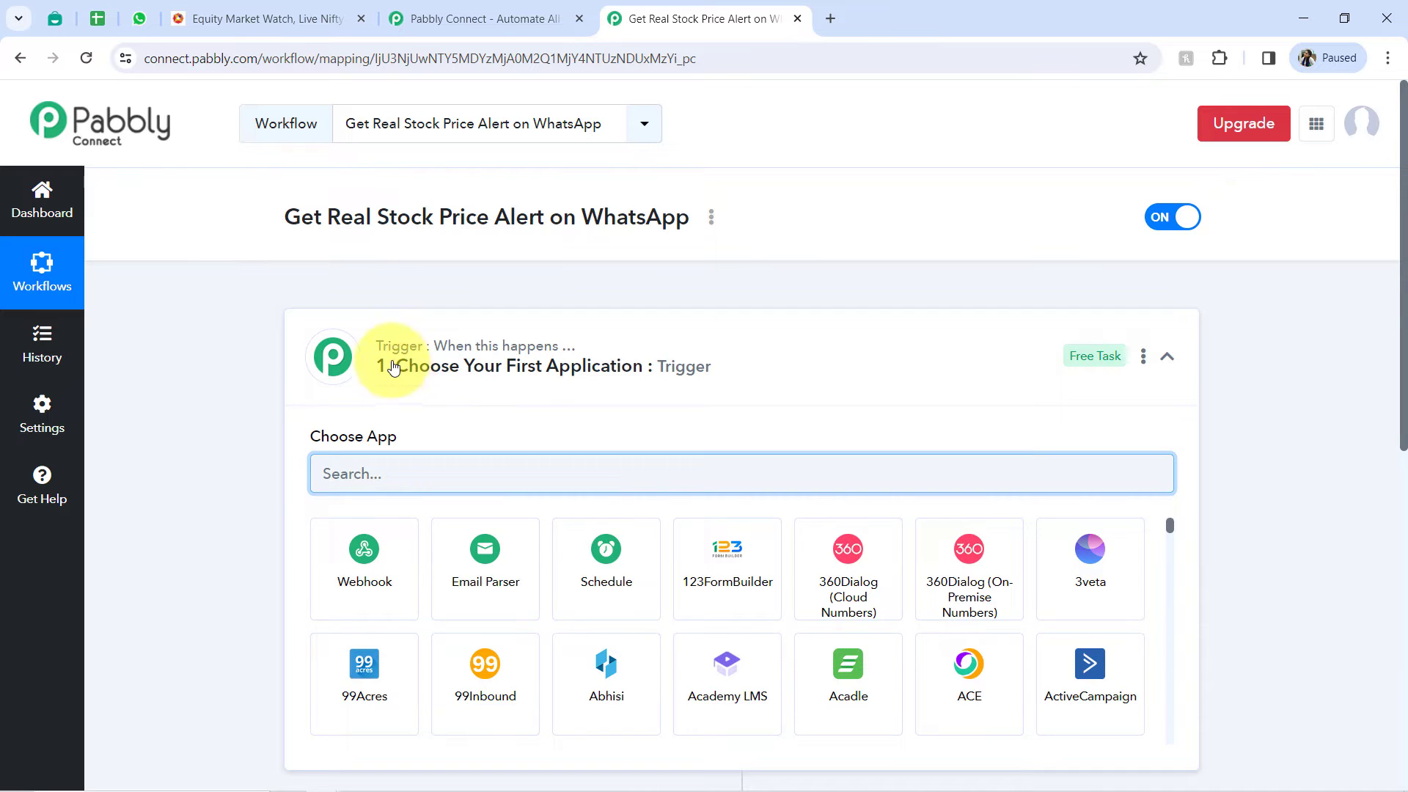
- Choose Schedule by Pabbly as the trigger application of the new workflow
{"action": "left_click", "coordinate": [373, 350]}
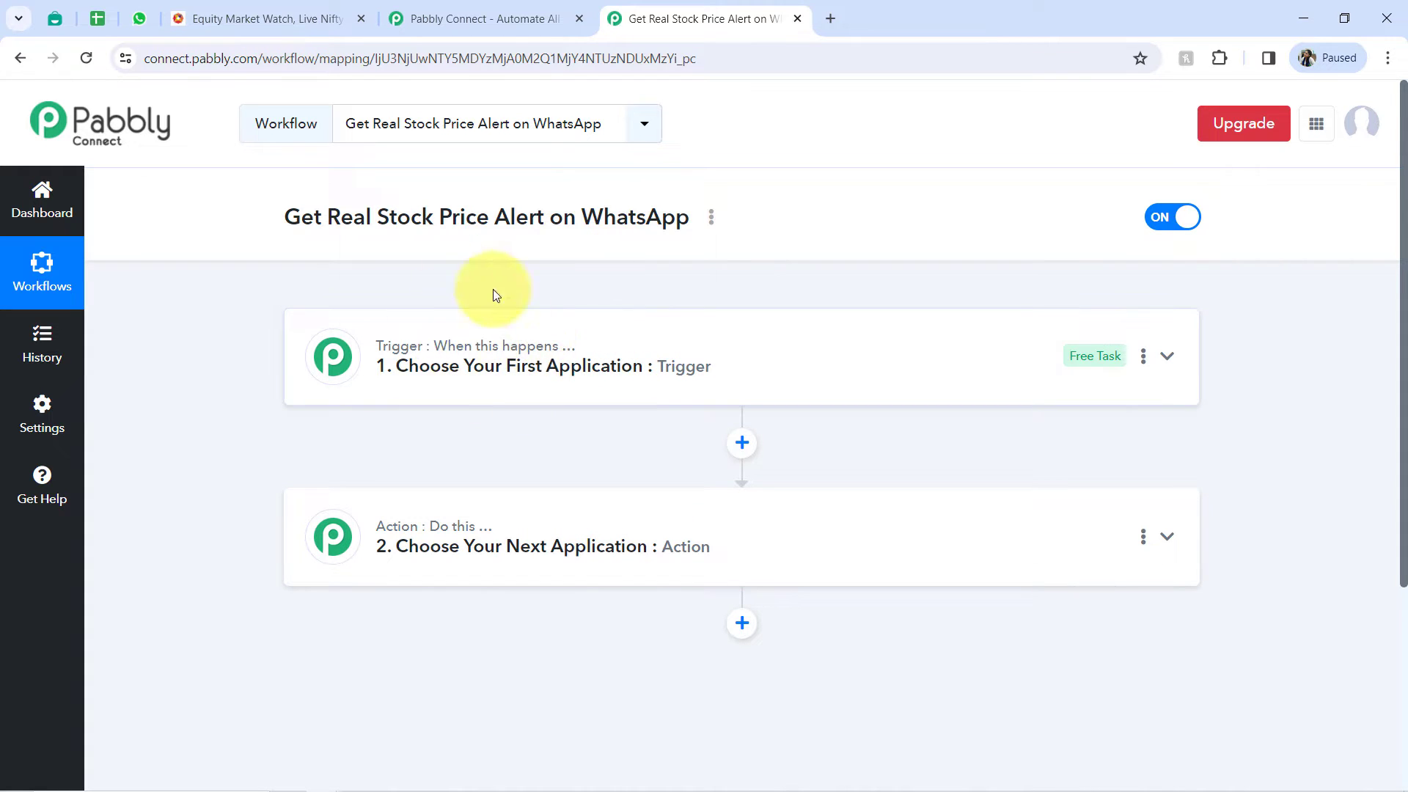
{"action": "left_click_drag", "start_coordinate": [394, 217], "coordinate": [616, 213]}
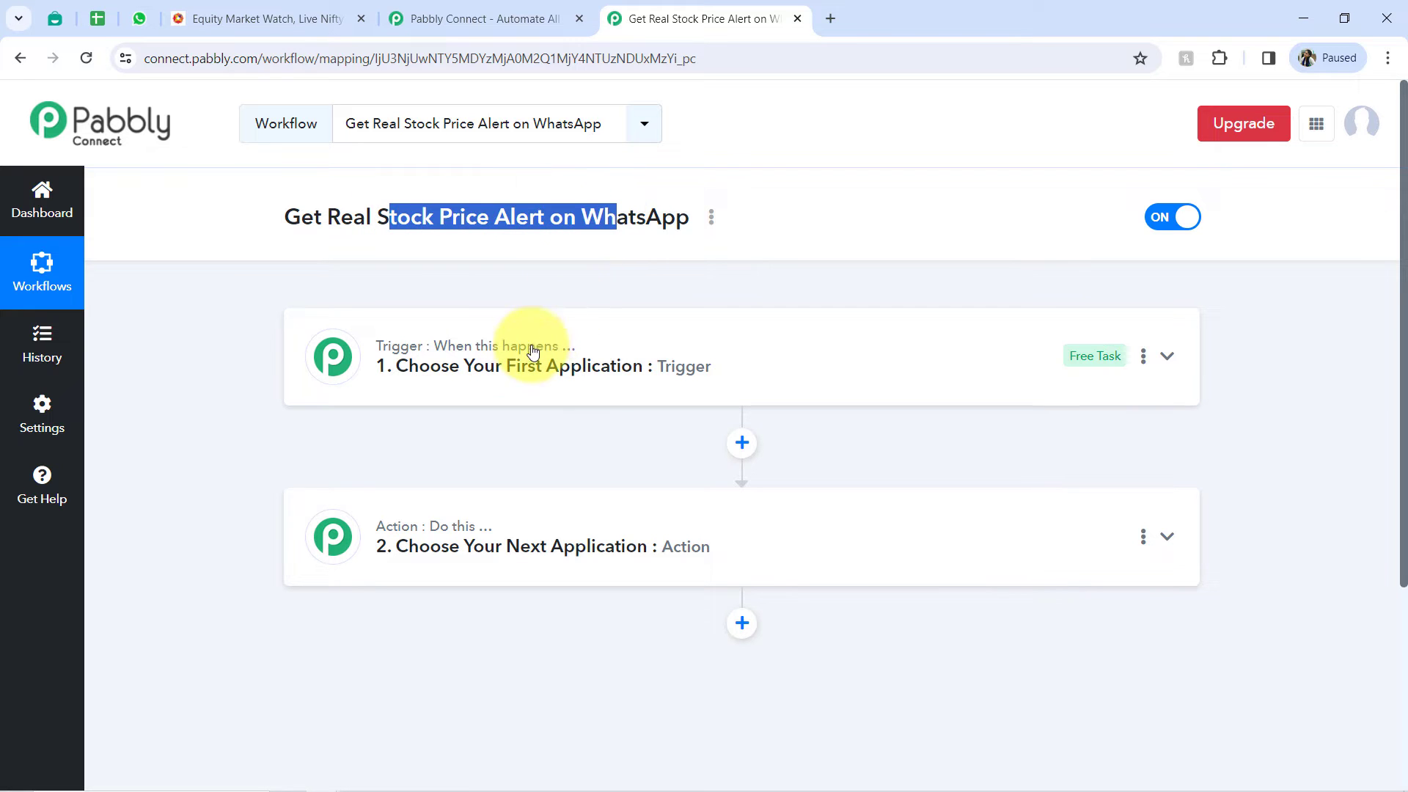
{"action": "left_click", "coordinate": [557, 343]}
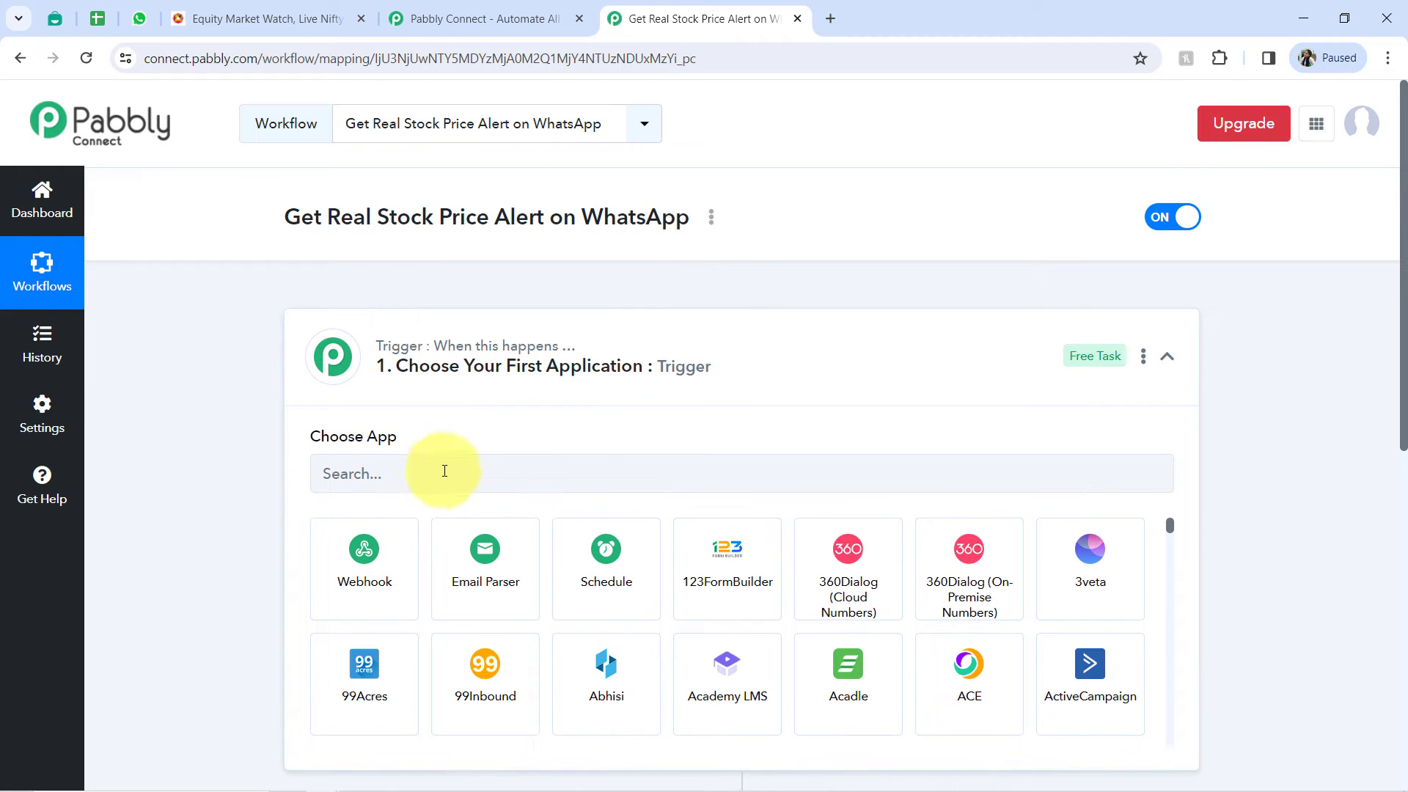
{"action": "left_click", "coordinate": [594, 564]}
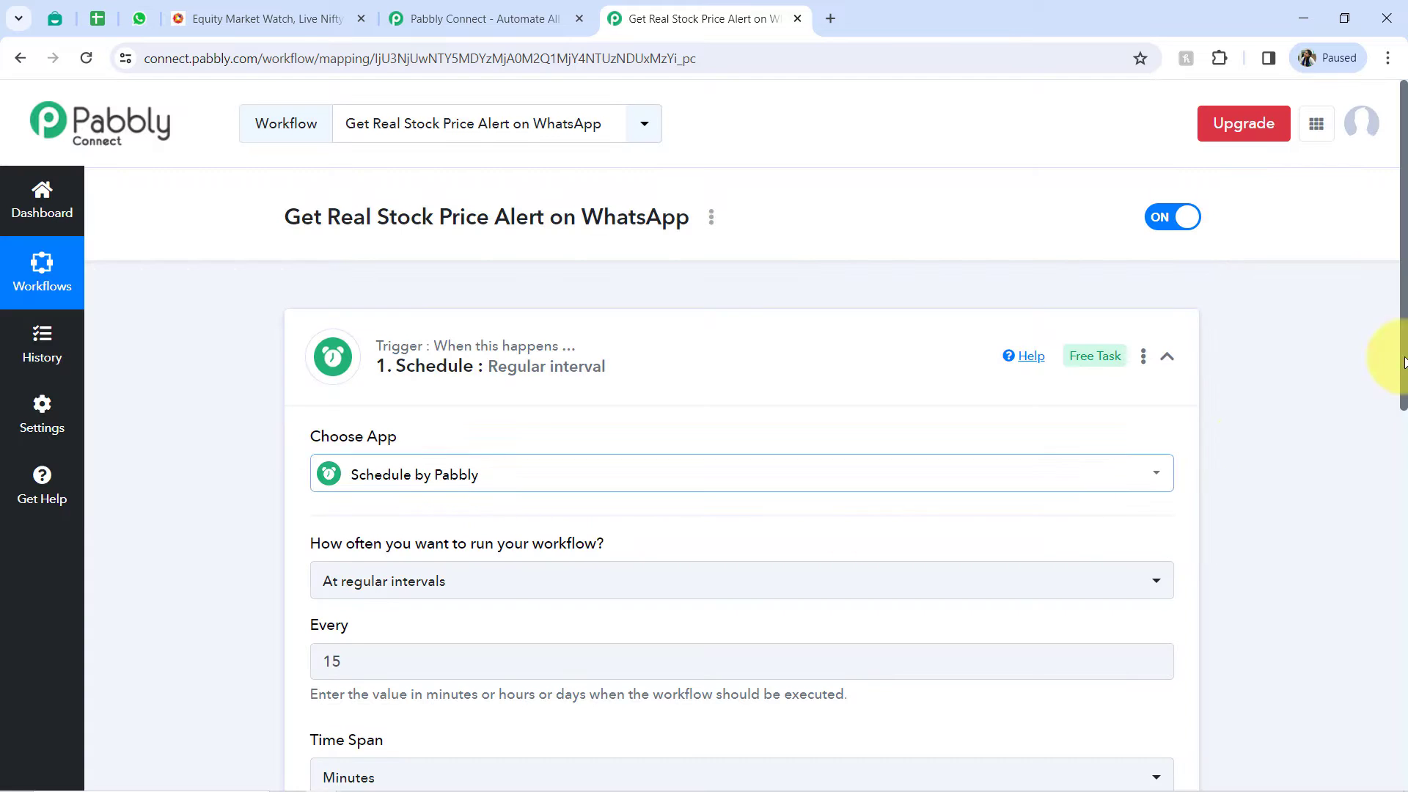
- Check the sample stock update in WhatsApp, and set the Schedule trigger in Pabbly Connect to run every day
{"action": "left_click_drag", "start_coordinate": [1402, 259], "coordinate": [1402, 359]}
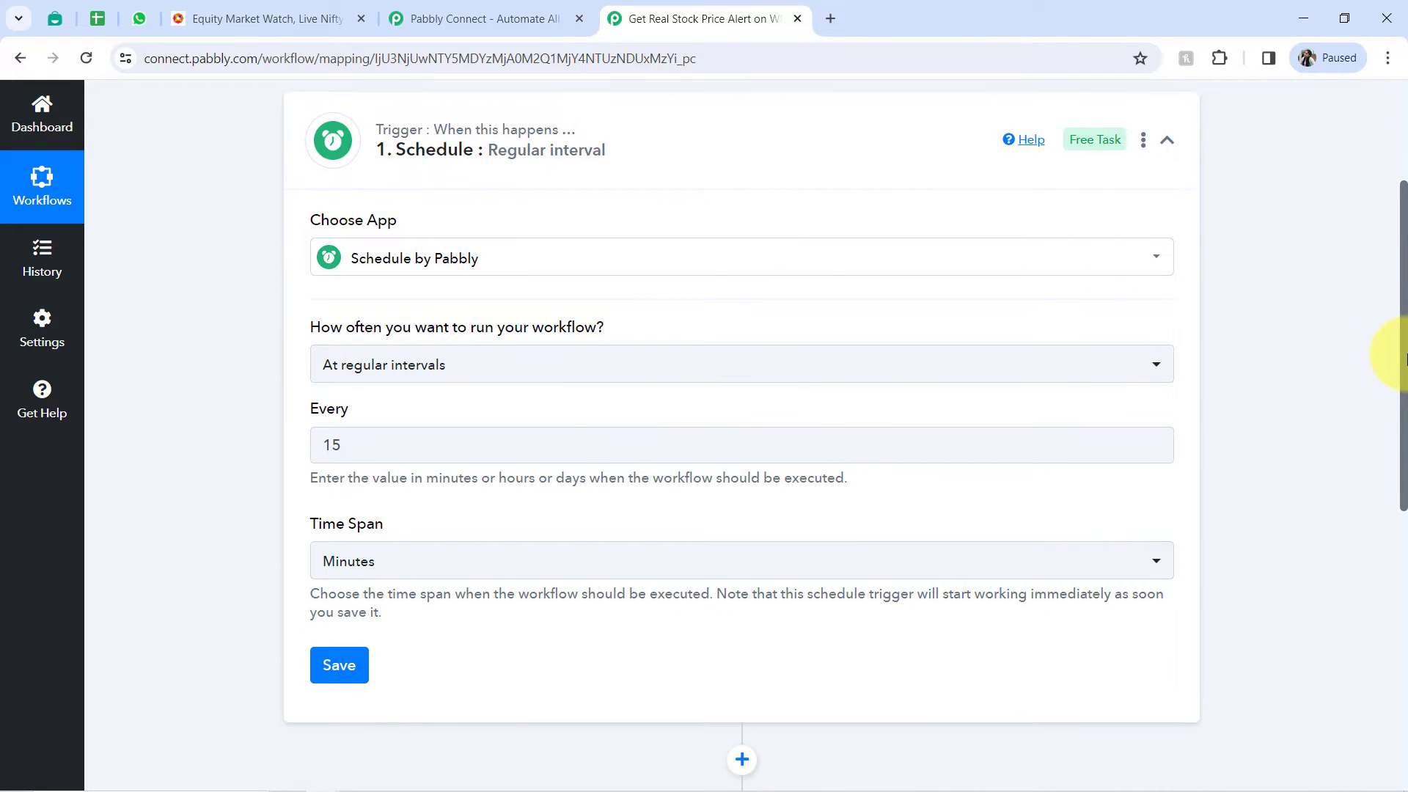
{"action": "left_click", "coordinate": [139, 18]}
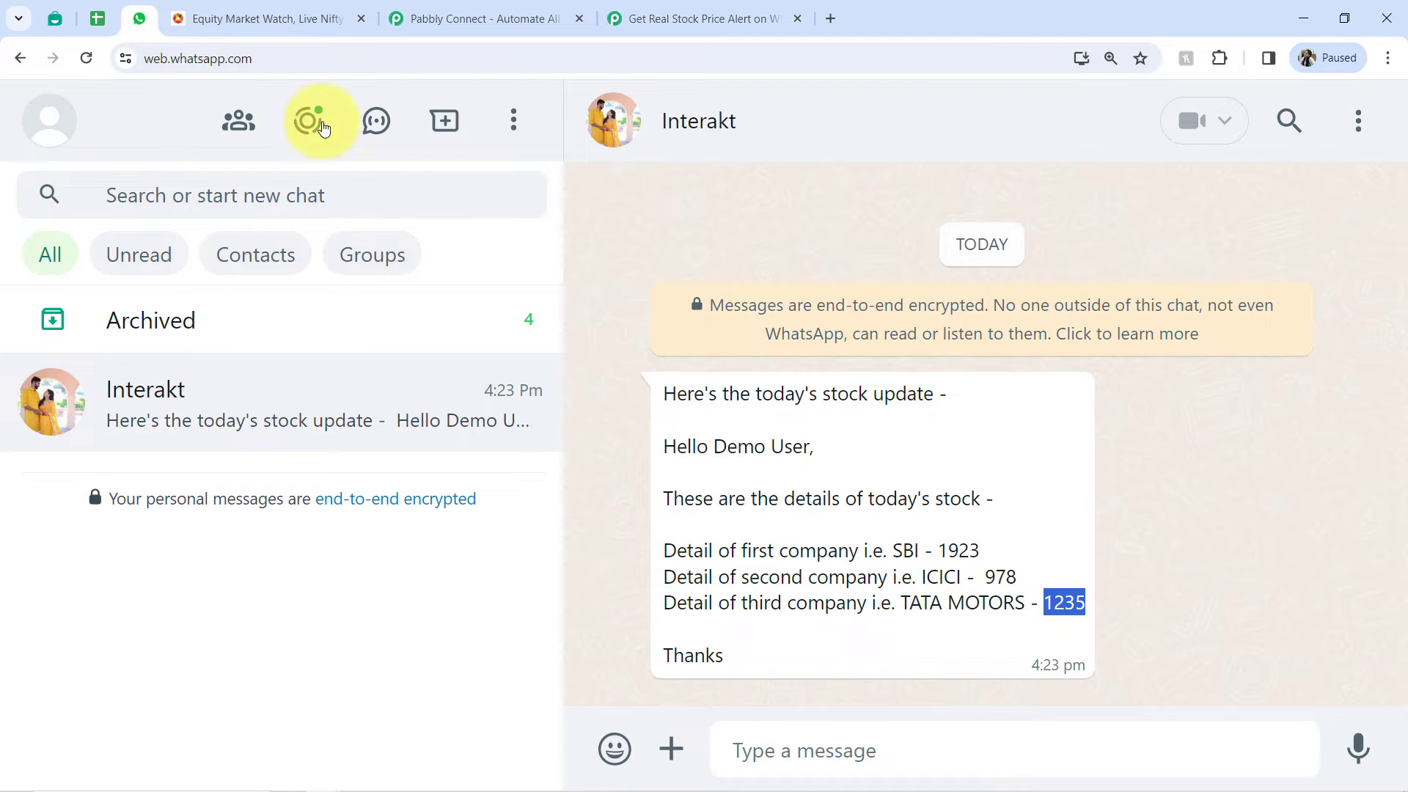
{"action": "left_click", "coordinate": [658, 8]}
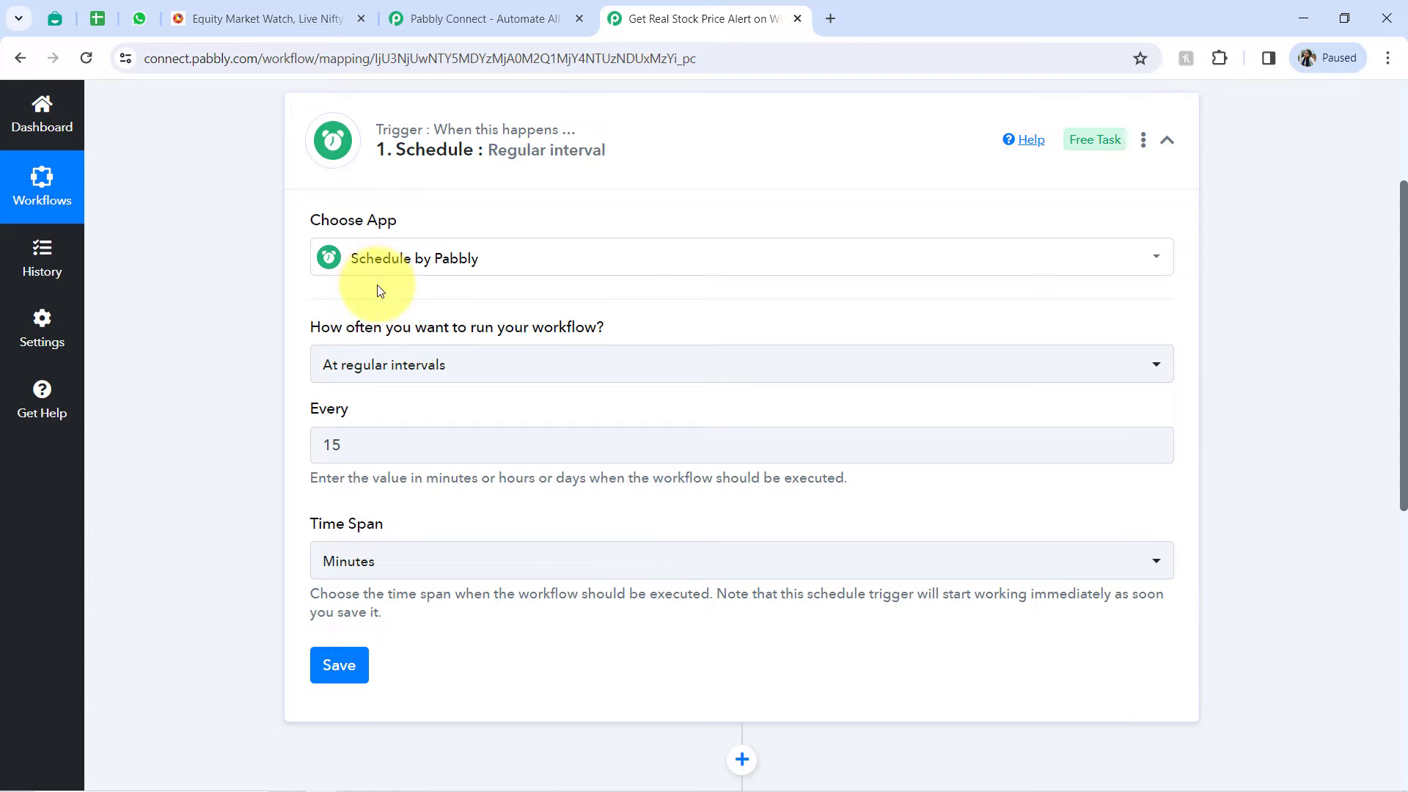
{"action": "left_click_drag", "start_coordinate": [330, 326], "coordinate": [560, 323]}
{"action": "left_click", "coordinate": [526, 324]}
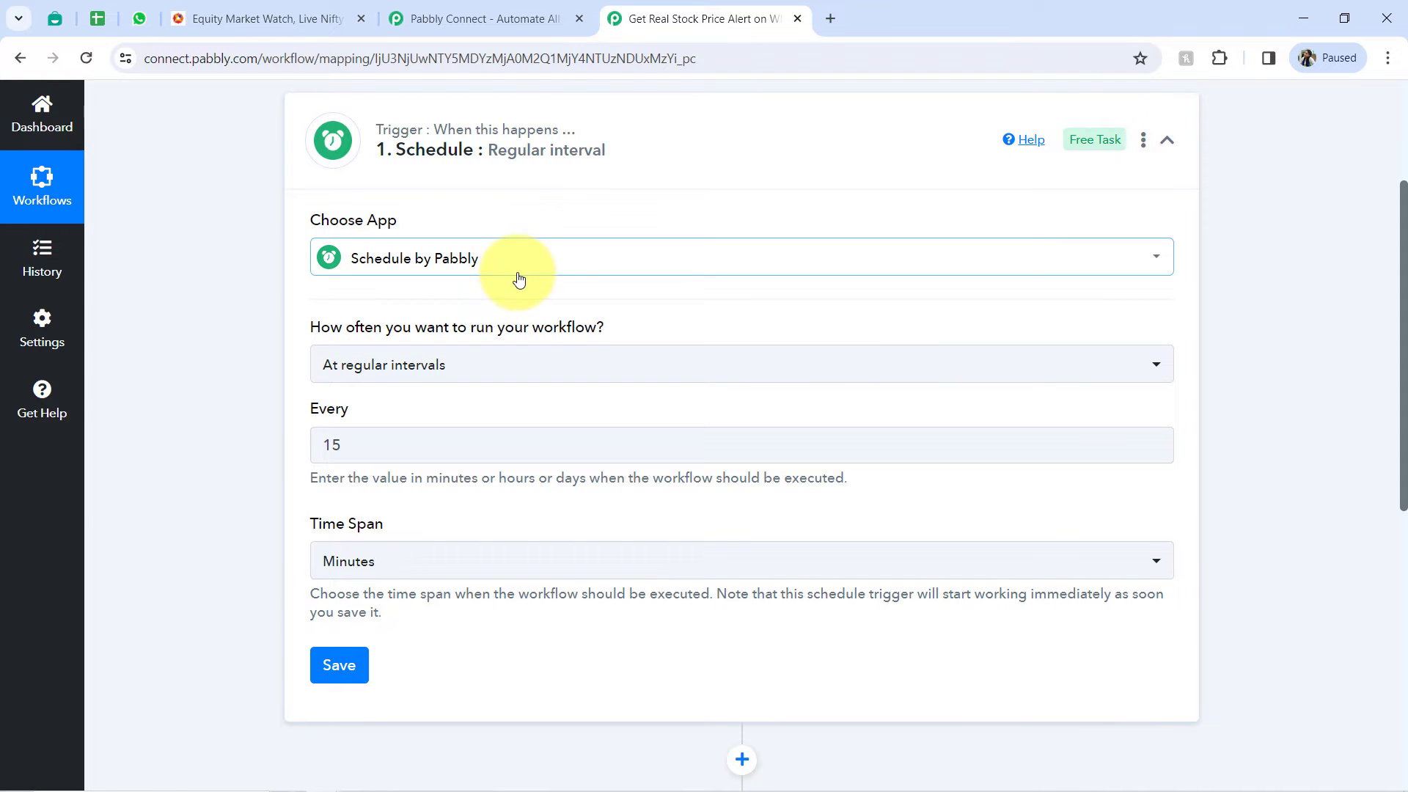
{"action": "left_click", "coordinate": [450, 363]}
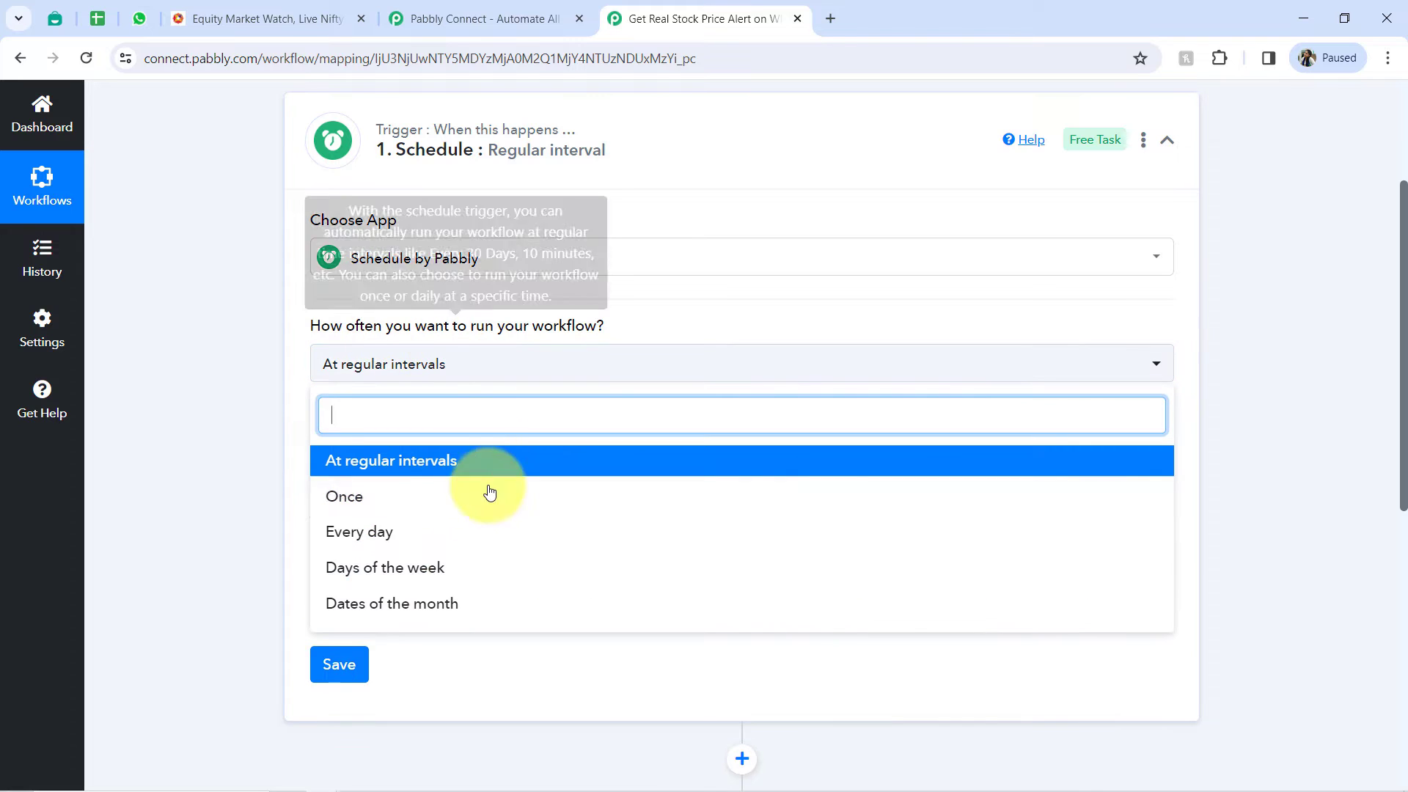
{"action": "left_click", "coordinate": [338, 537]}
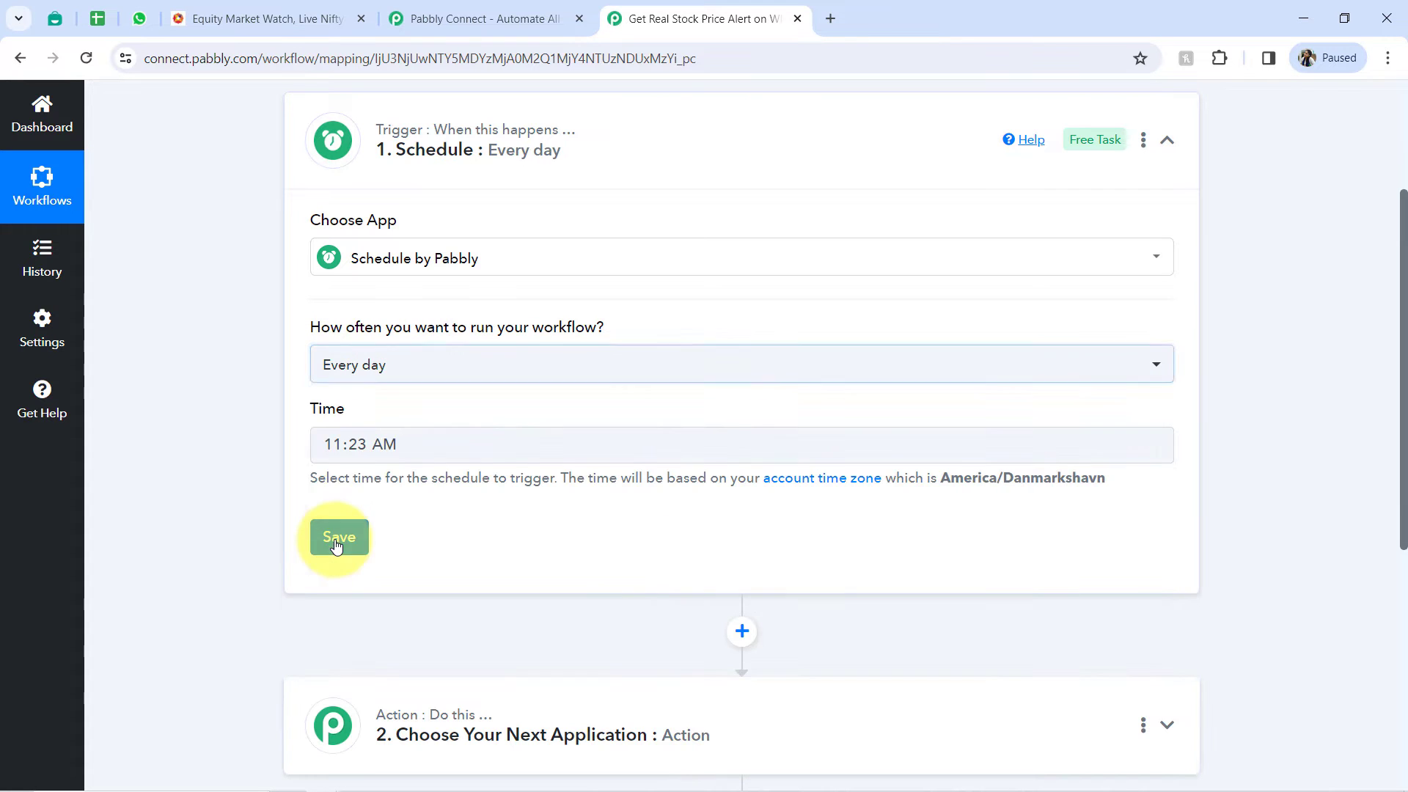
- Keep the daily trigger time at 11:23 AM and save the schedule, dismissing the confirmation
{"action": "left_click", "coordinate": [359, 448]}
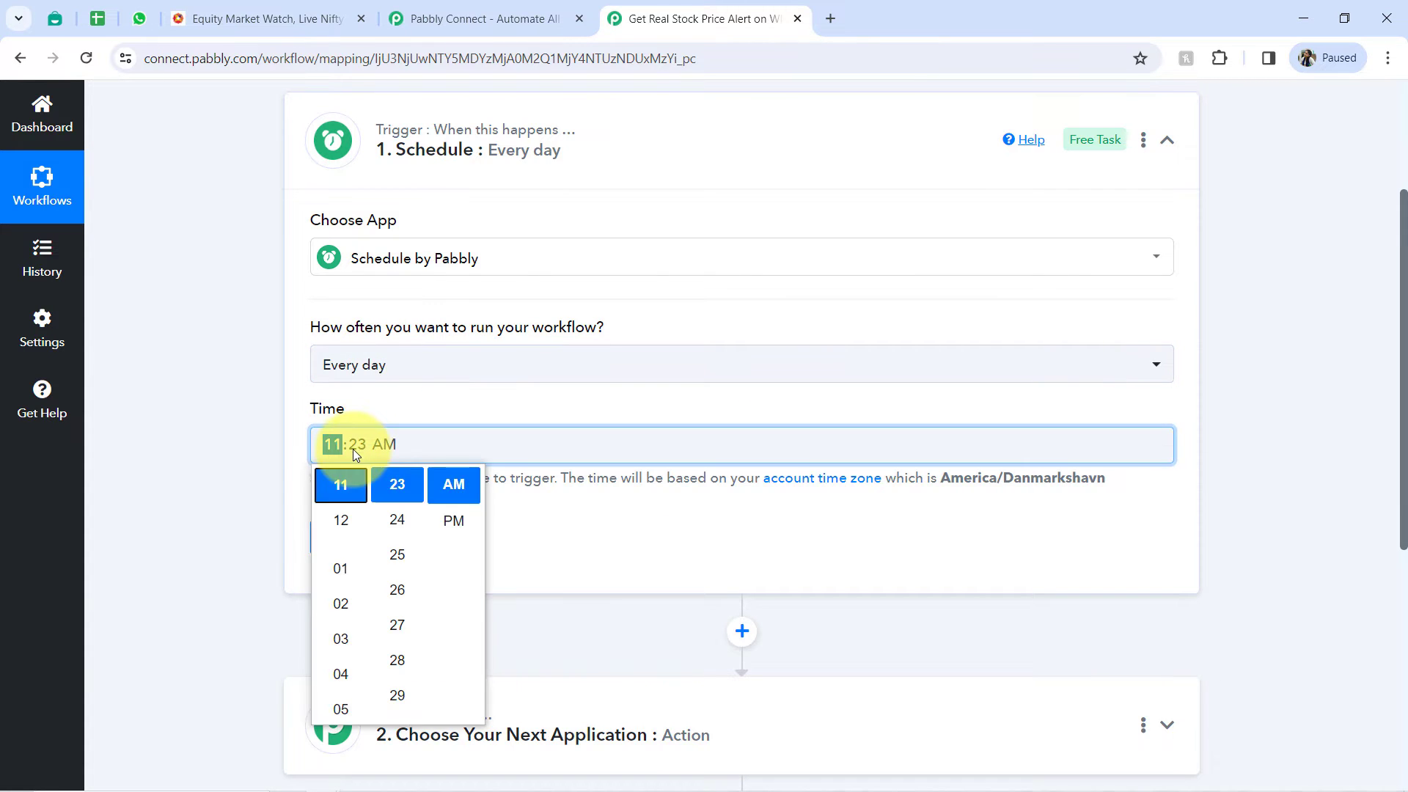
{"action": "scroll", "coordinate": [349, 529], "scroll_direction": "up", "scroll_amount": 3}
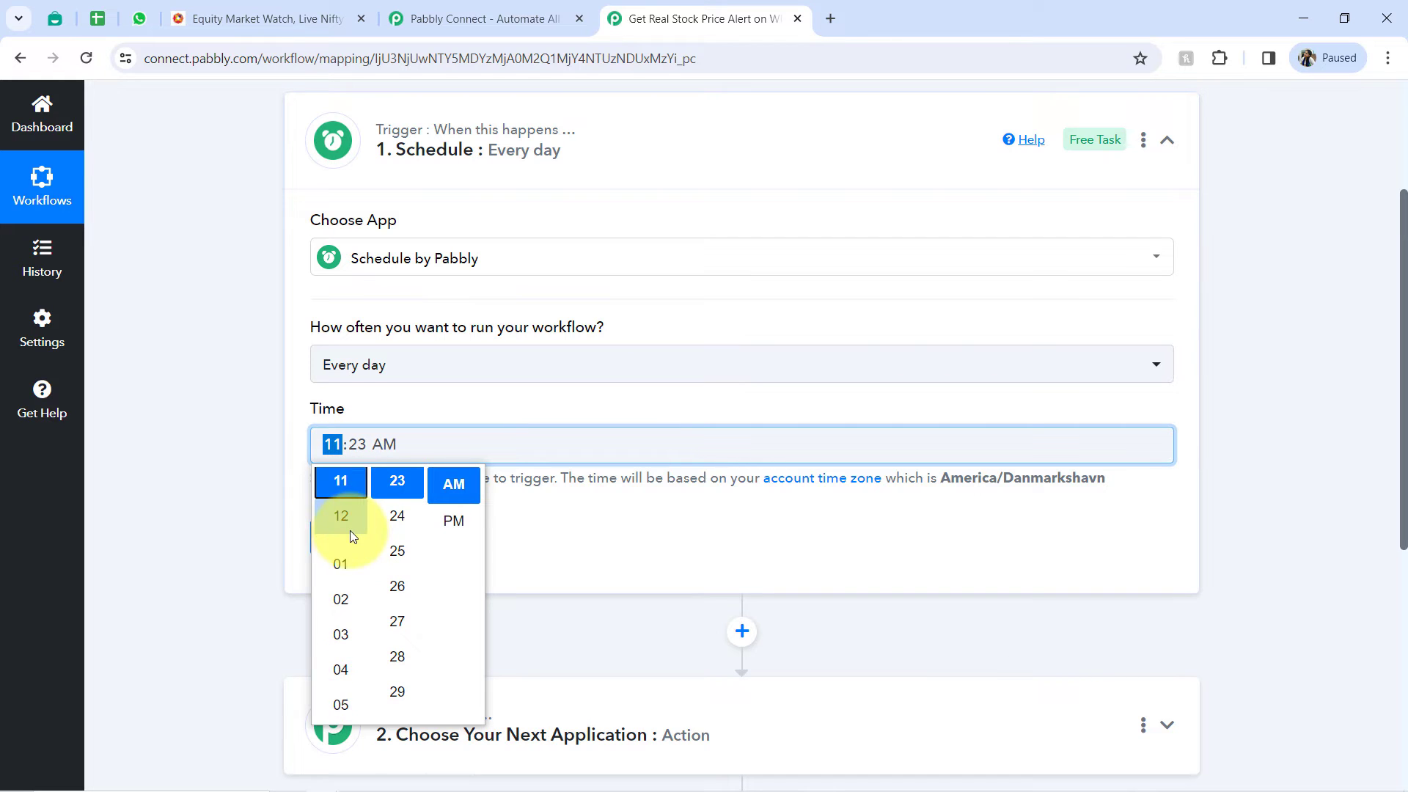
{"action": "scroll", "coordinate": [351, 632], "scroll_direction": "up", "scroll_amount": 1}
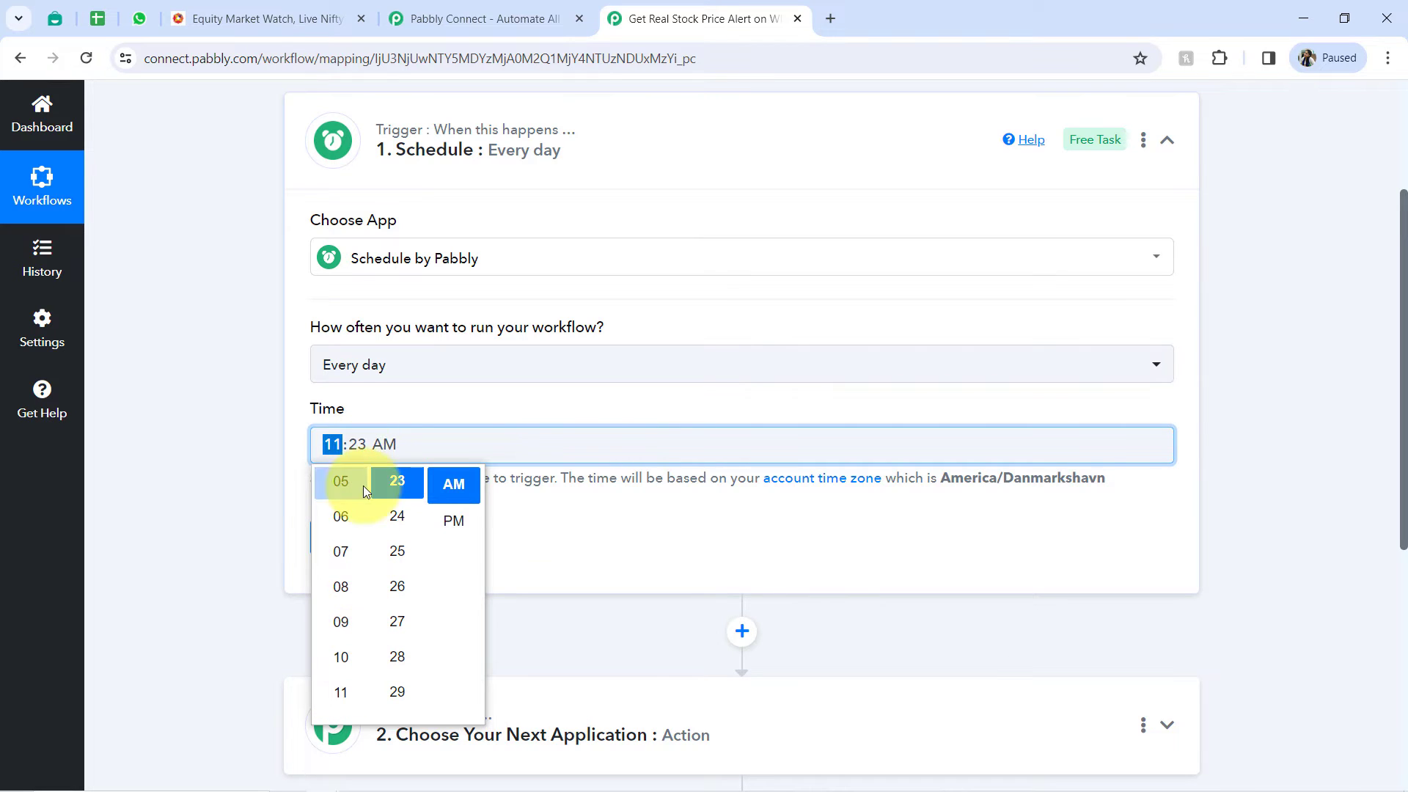
{"action": "left_click", "coordinate": [424, 402]}
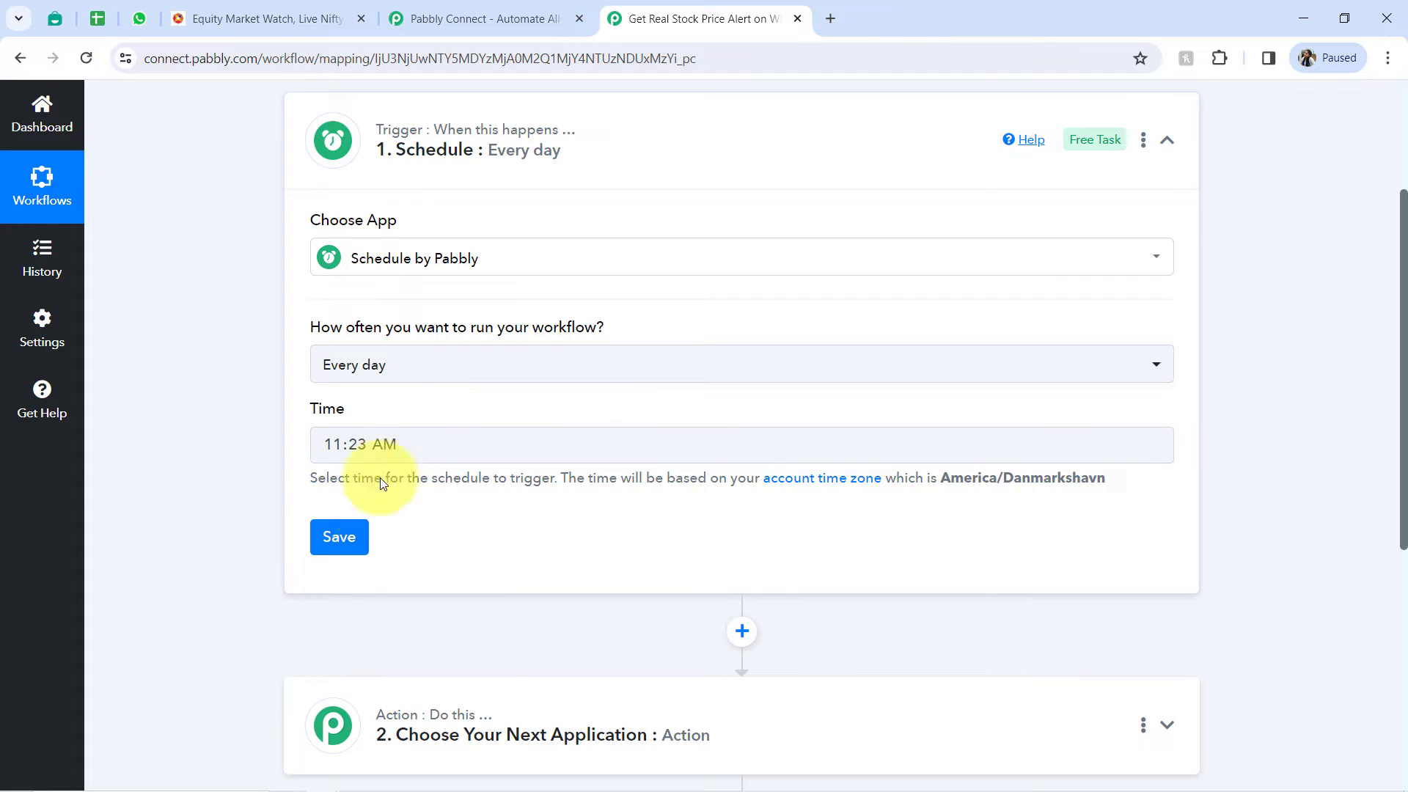
{"action": "left_click", "coordinate": [338, 539]}
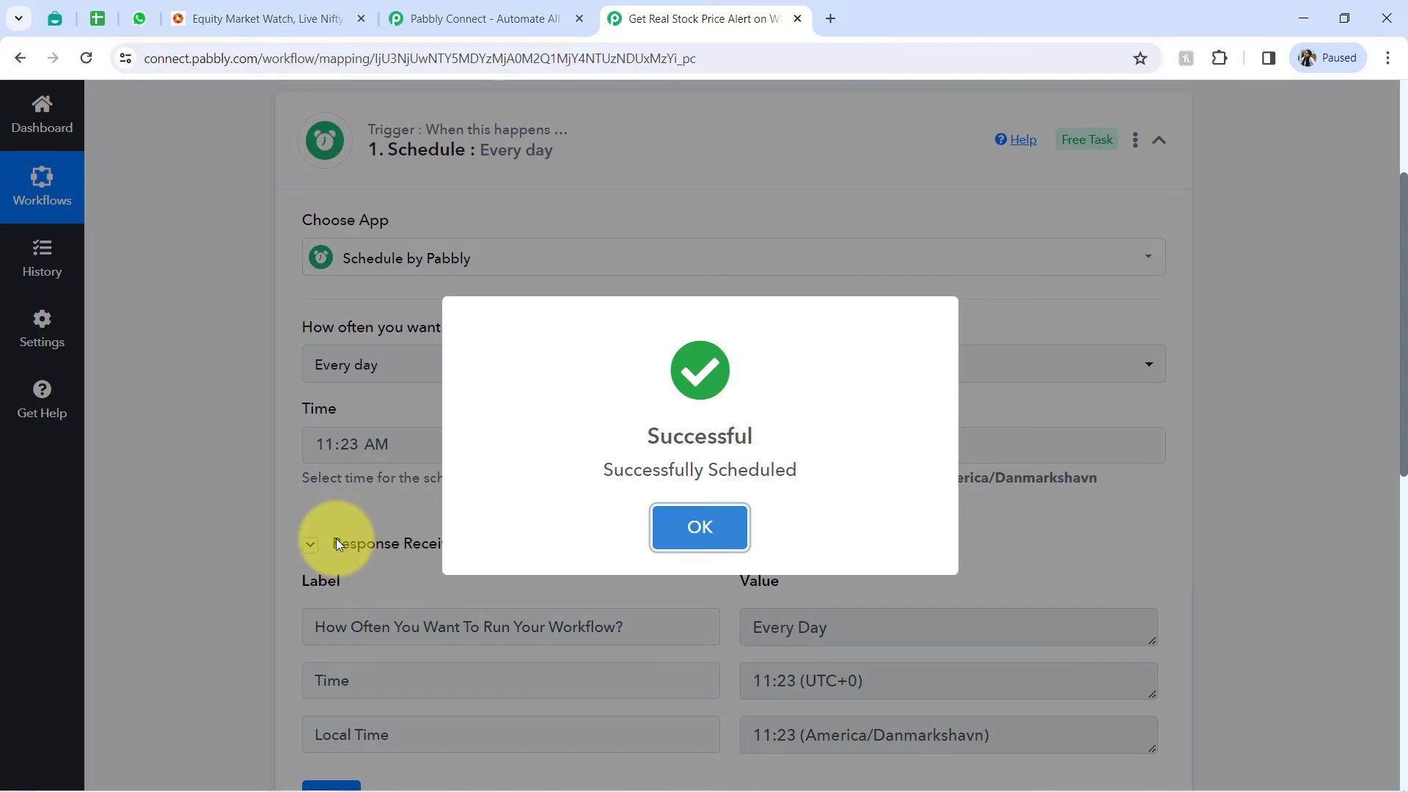
{"action": "left_click", "coordinate": [336, 540]}
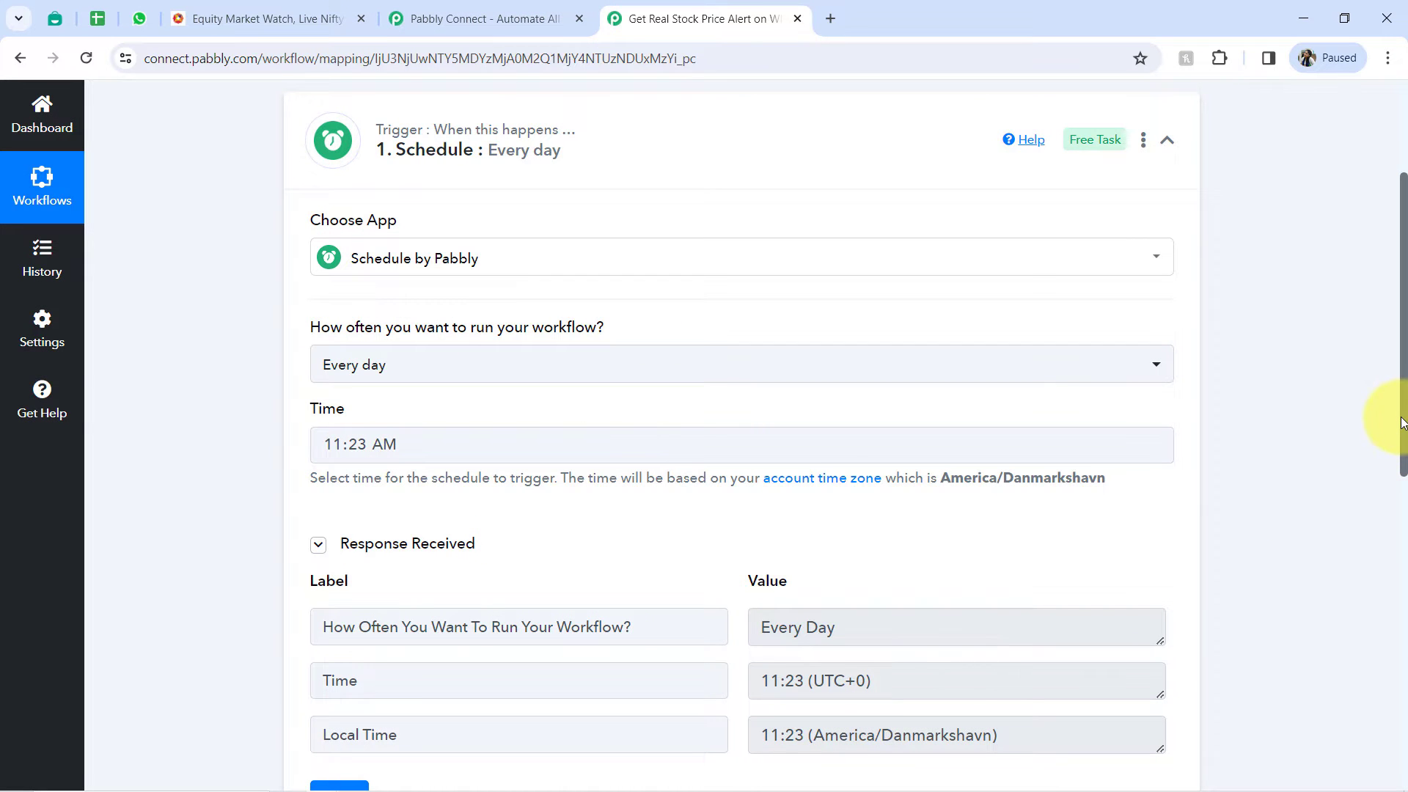
- Review the frequency and local time in the schedule's received response, and collapse the Schedule trigger
{"action": "left_click_drag", "start_coordinate": [1402, 421], "coordinate": [1402, 522]}
{"action": "left_click_drag", "start_coordinate": [819, 394], "coordinate": [709, 411]}
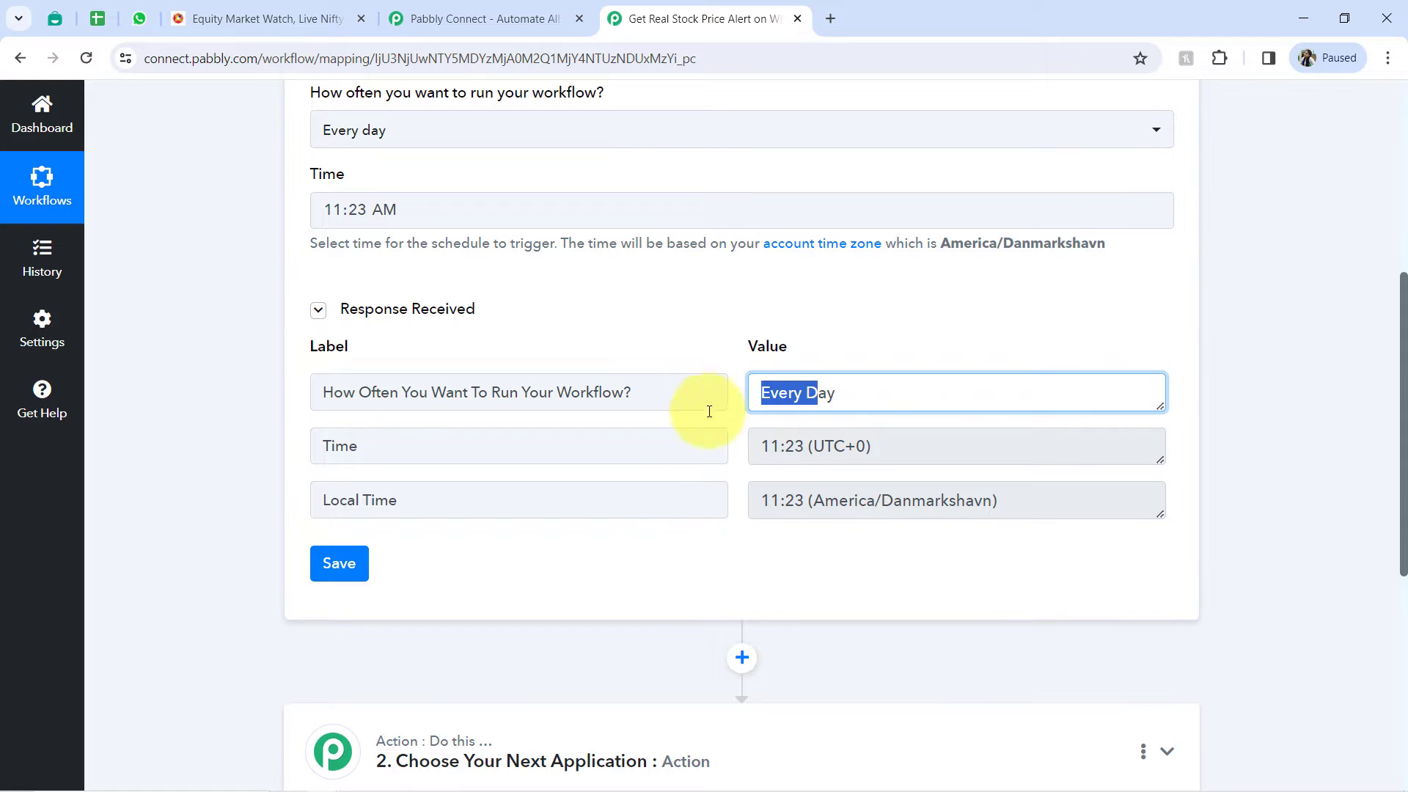
{"action": "left_click_drag", "start_coordinate": [811, 503], "coordinate": [766, 503]}
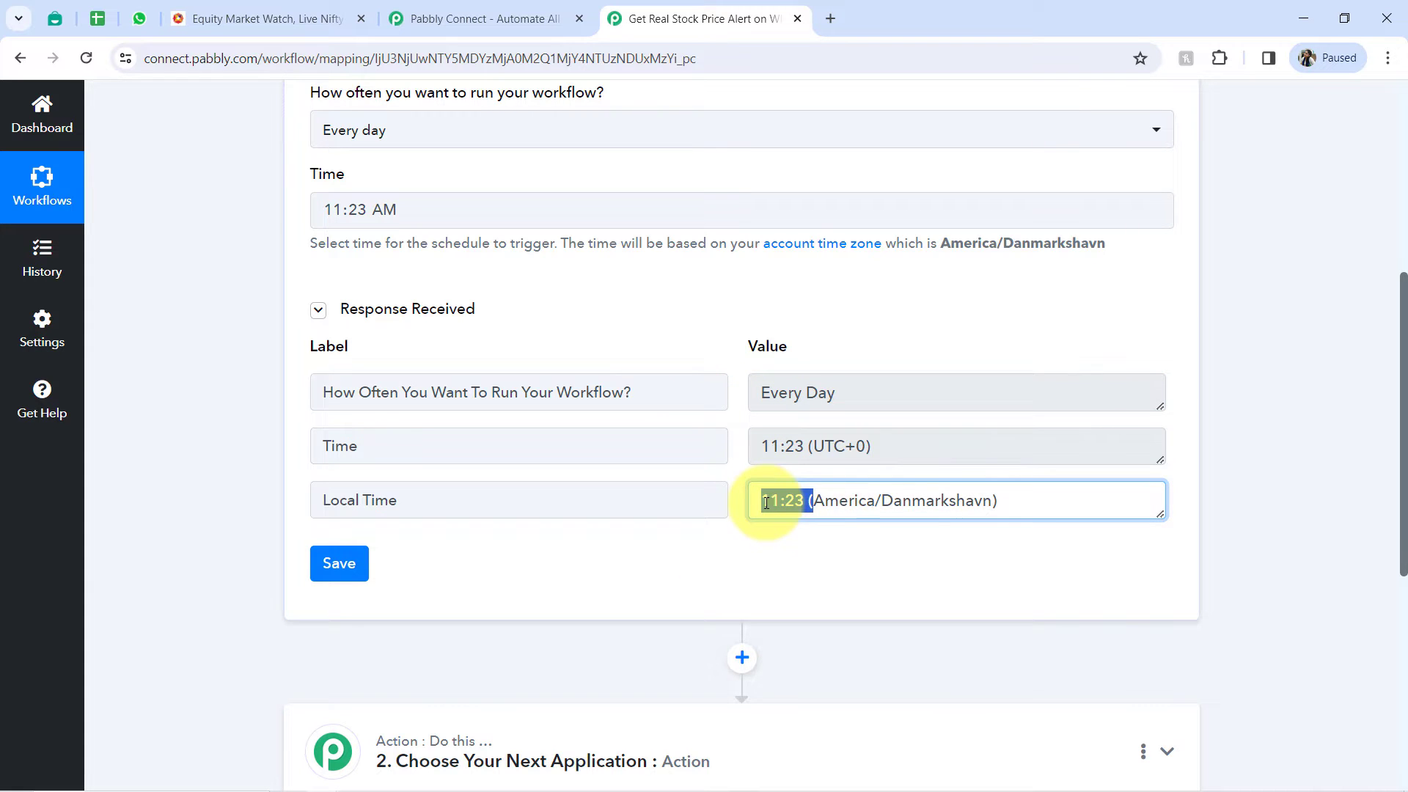
{"action": "left_click_drag", "start_coordinate": [1403, 469], "coordinate": [1357, 225]}
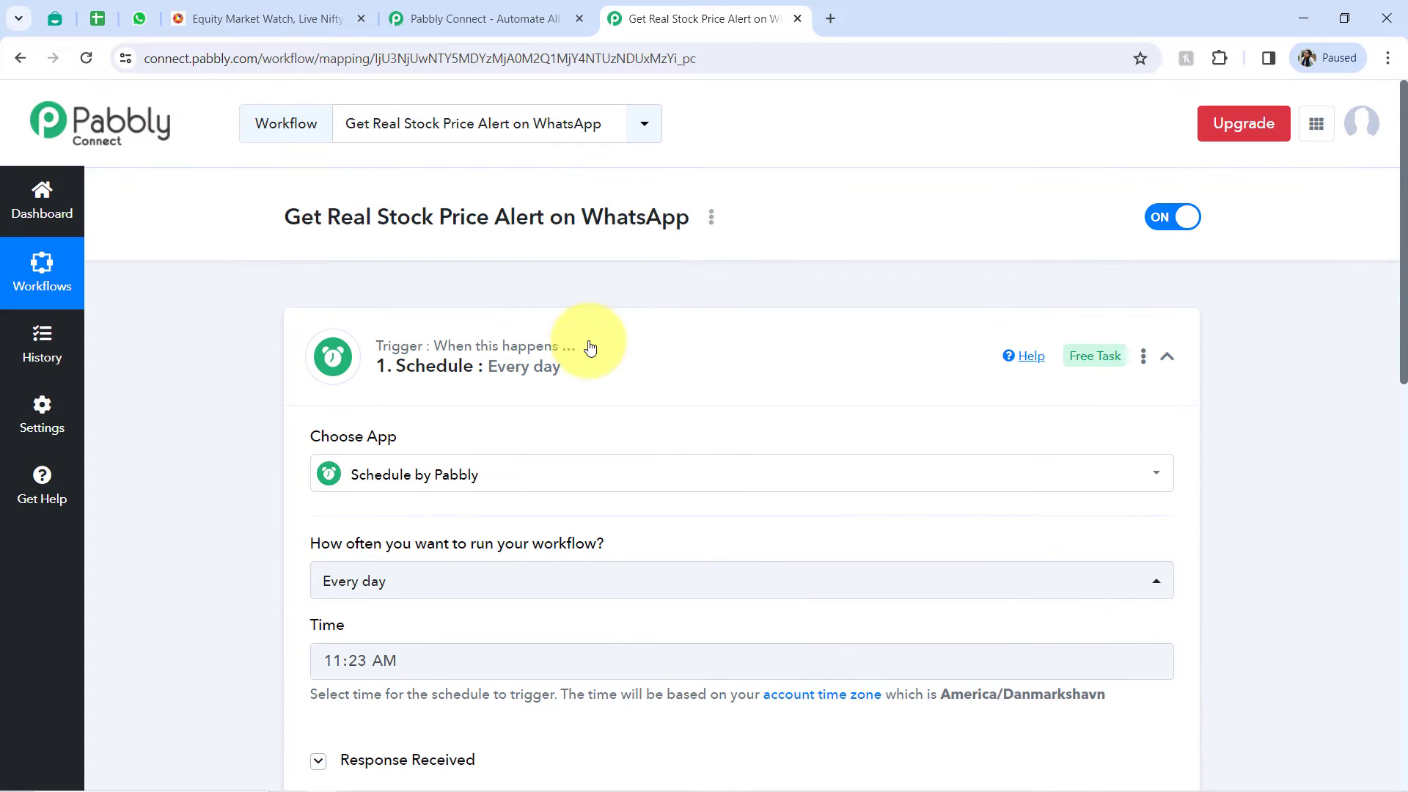
{"action": "left_click", "coordinate": [550, 344]}
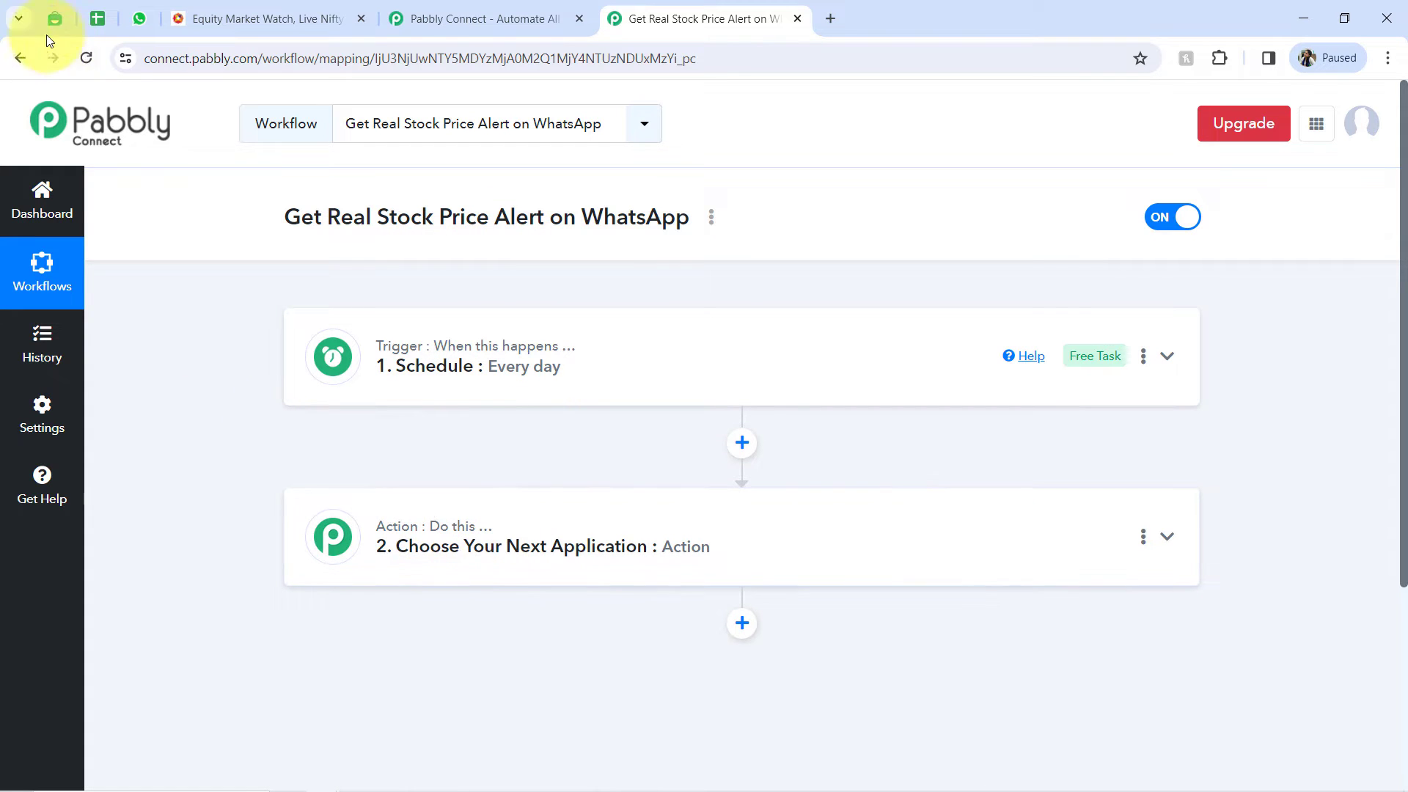
- Check the stock list in the Google Sheet, and choose Google Sheets as the workflow's action application in Pabbly Connect
{"action": "left_click", "coordinate": [97, 19]}
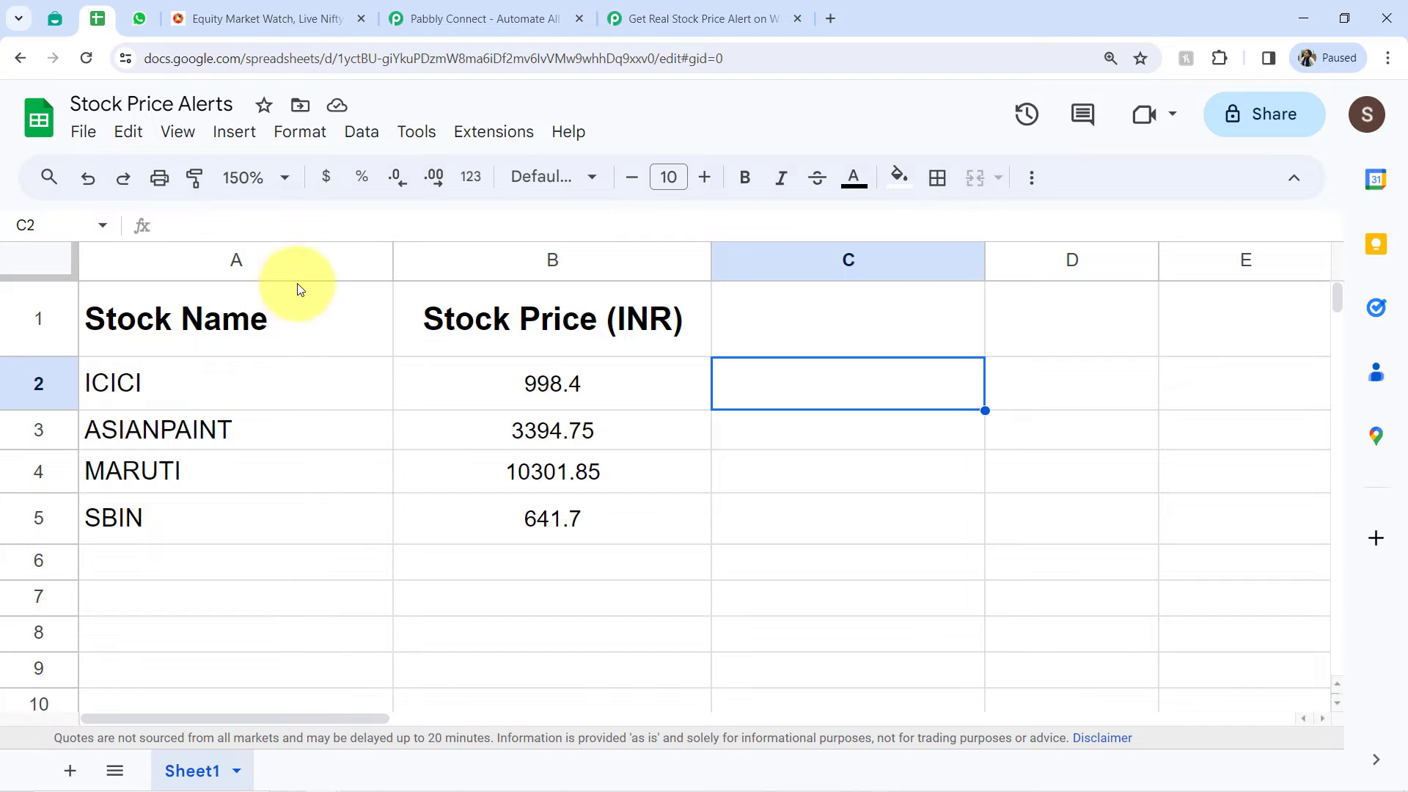
{"action": "left_click", "coordinate": [737, 19]}
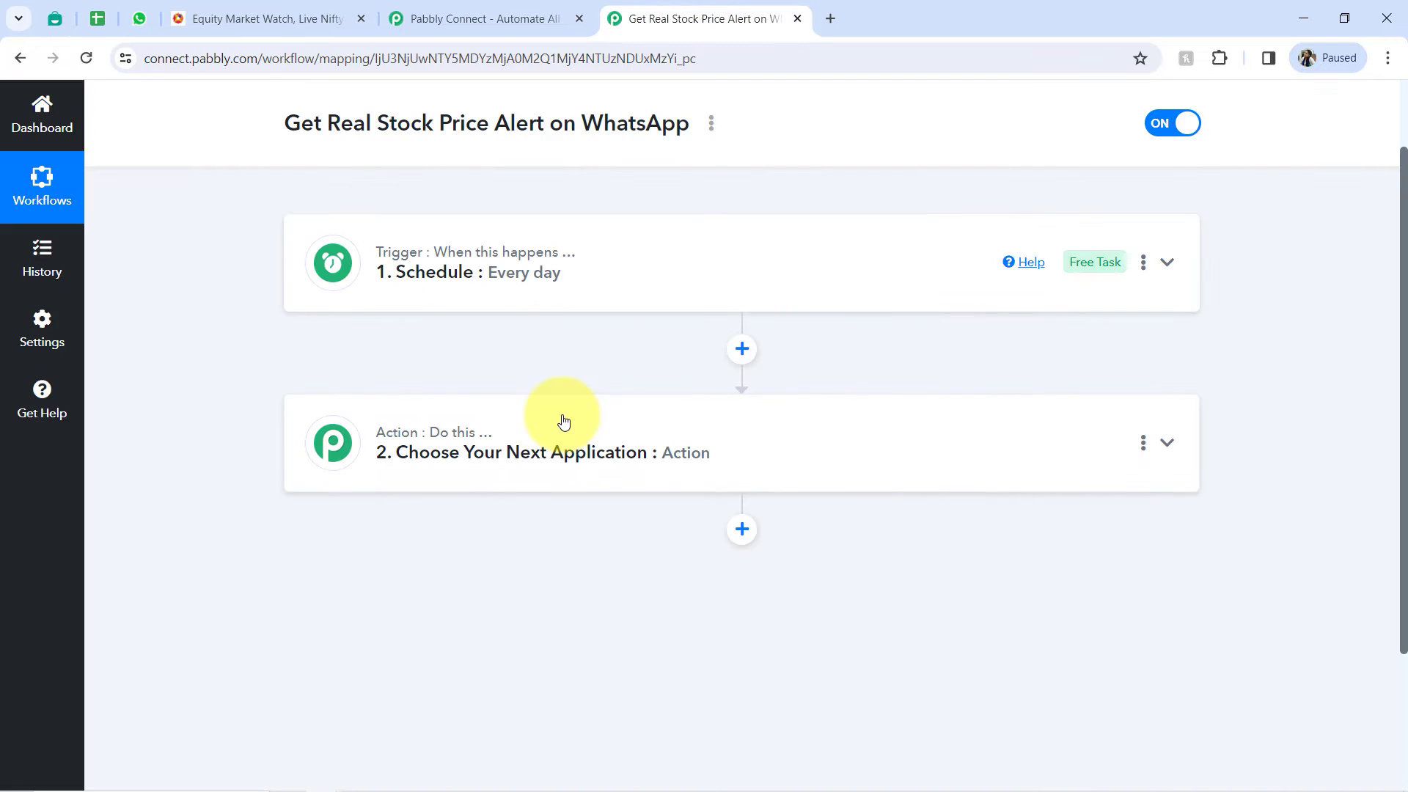
{"action": "left_click", "coordinate": [587, 431]}
{"action": "scroll", "coordinate": [590, 432], "scroll_direction": "down", "scroll_amount": 2}
{"action": "left_click", "coordinate": [355, 418]}
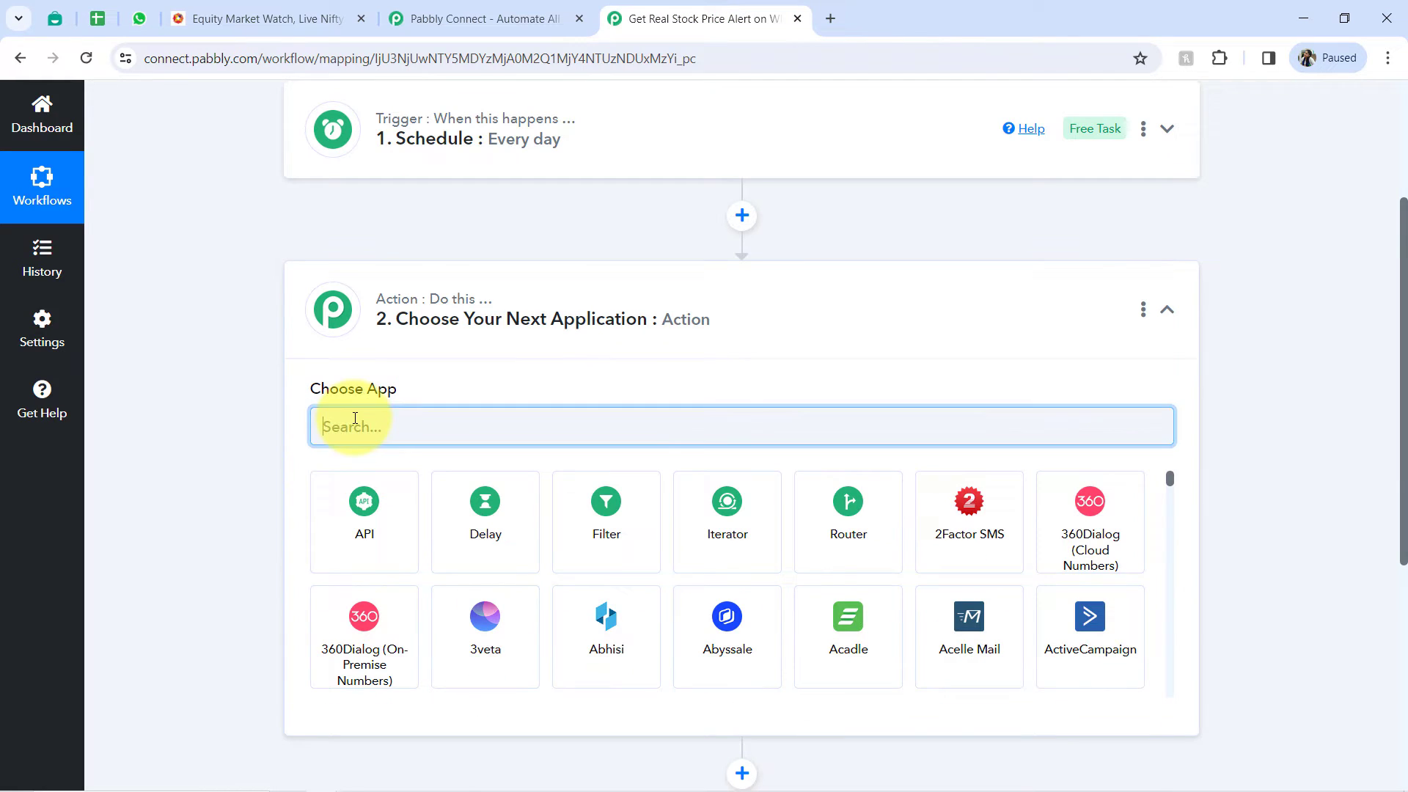
{"action": "type", "text": "sheet"}
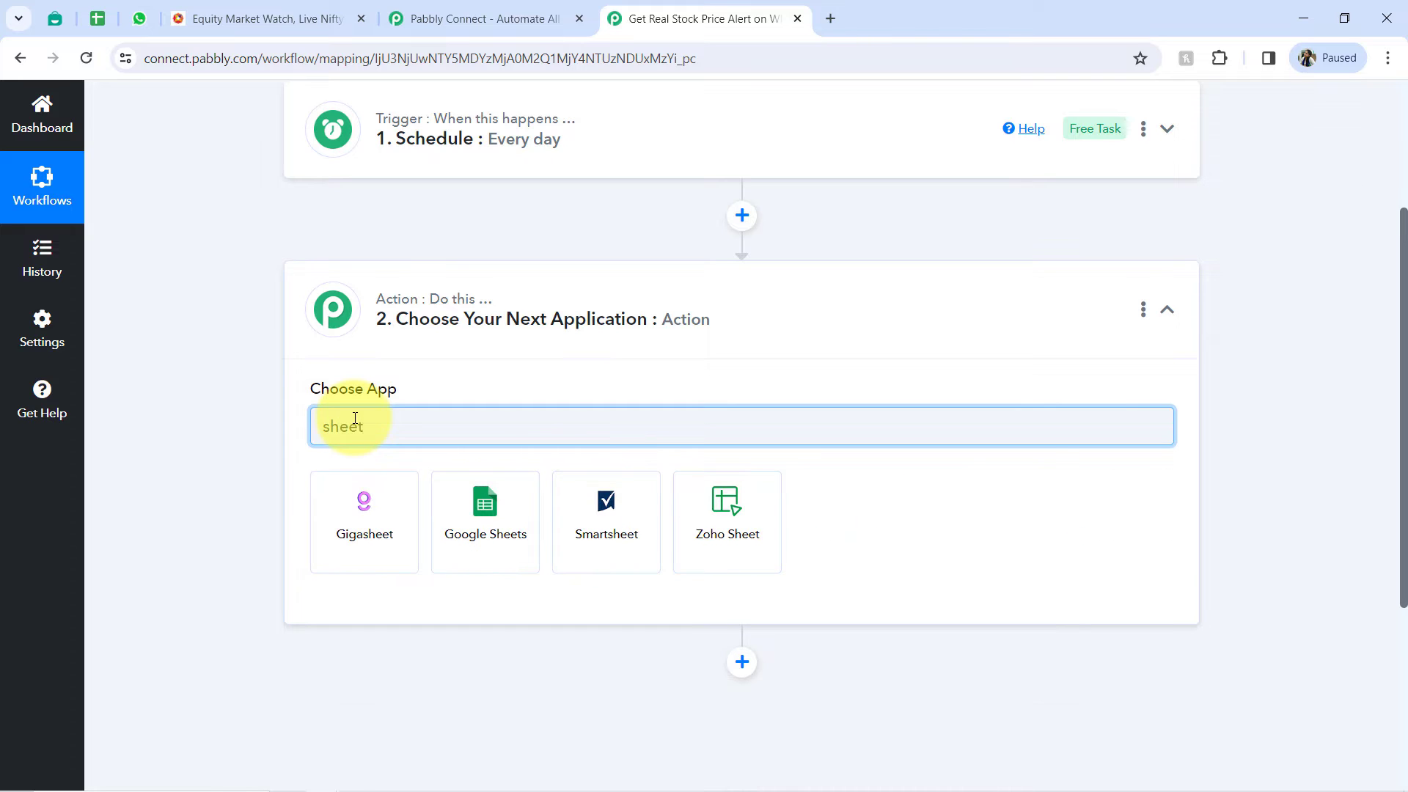
{"action": "left_click", "coordinate": [471, 547]}
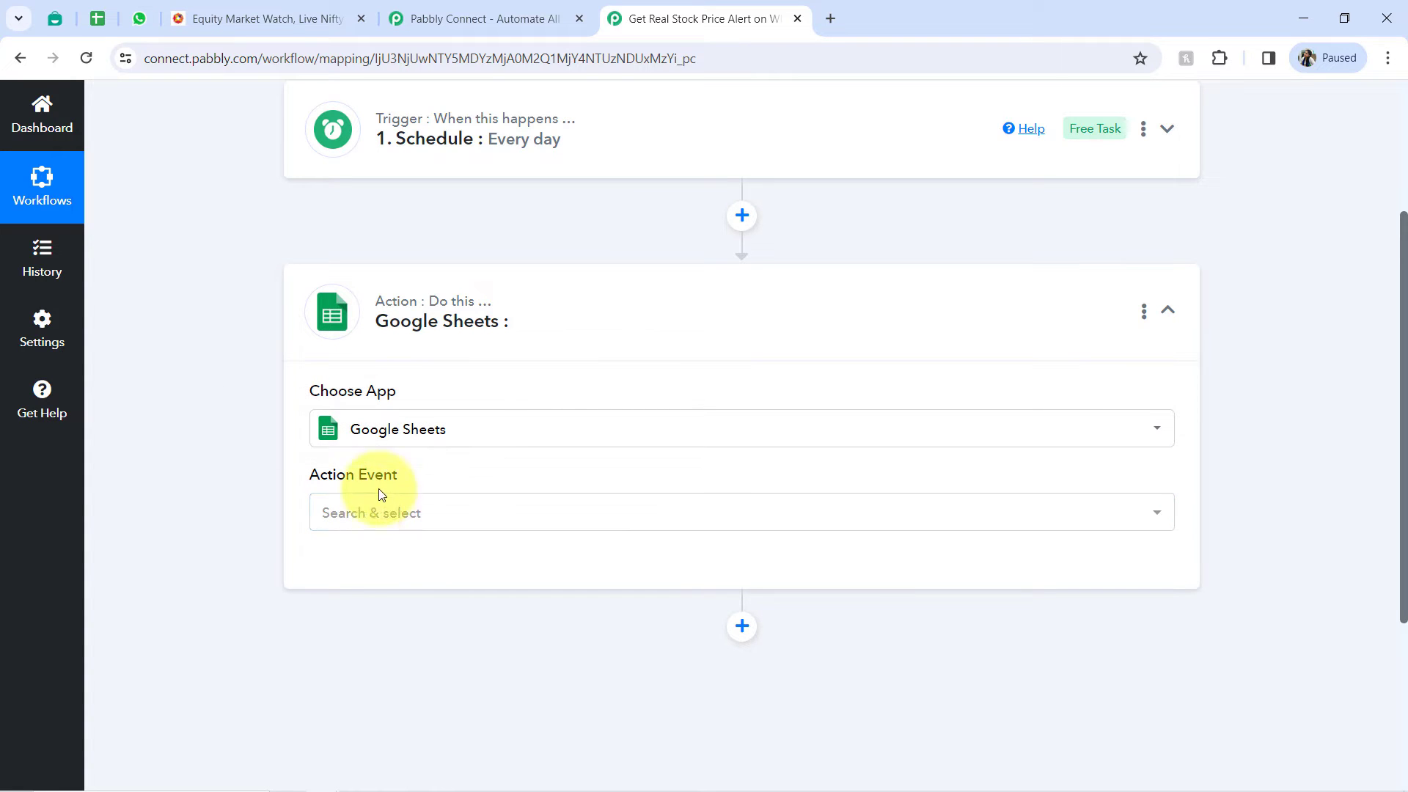
- Set the Google Sheets action event to Get Row(s) and open its account connection settings
{"action": "left_click", "coordinate": [362, 524]}
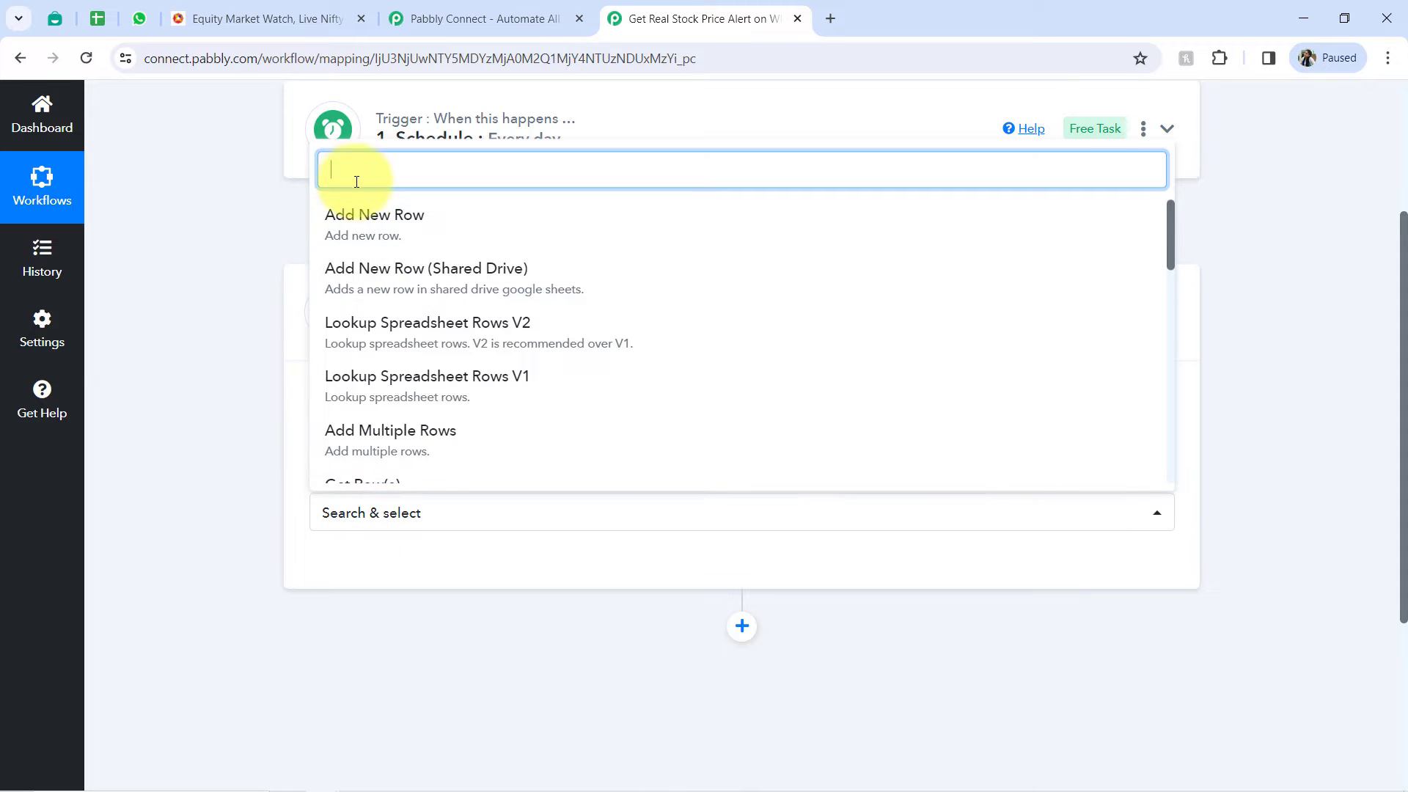
{"action": "type", "text": "get"}
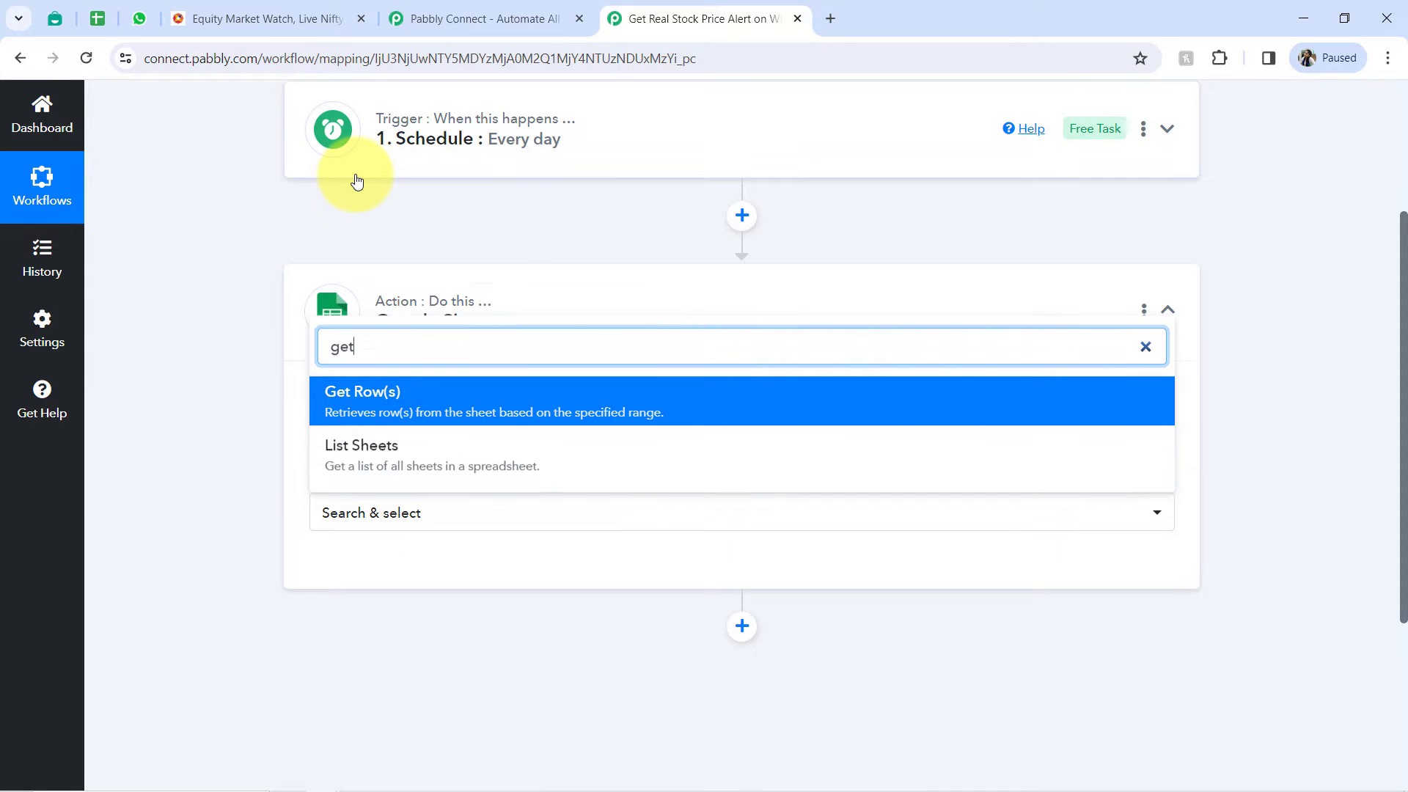
{"action": "left_click", "coordinate": [86, 24]}
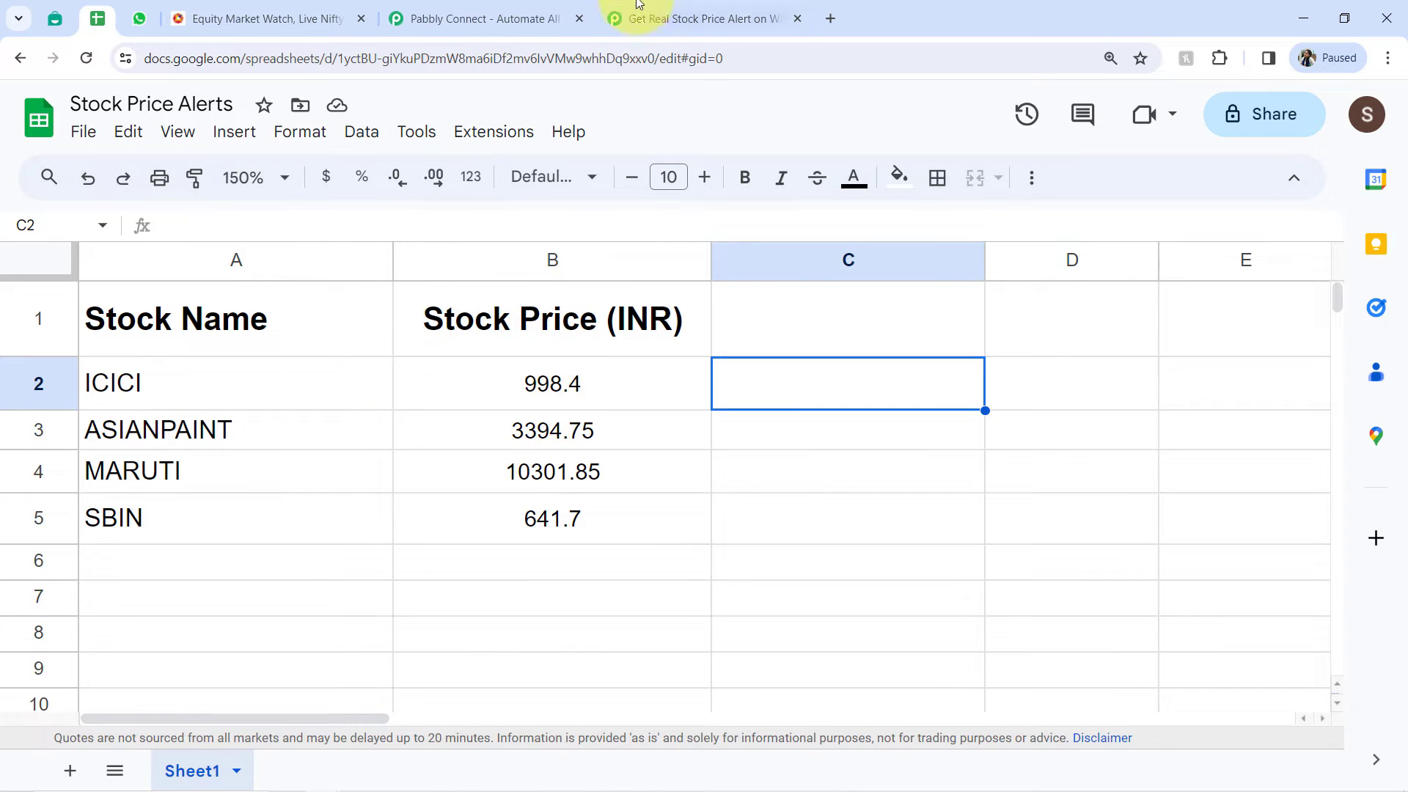
{"action": "left_click", "coordinate": [623, 18]}
{"action": "left_click", "coordinate": [406, 402]}
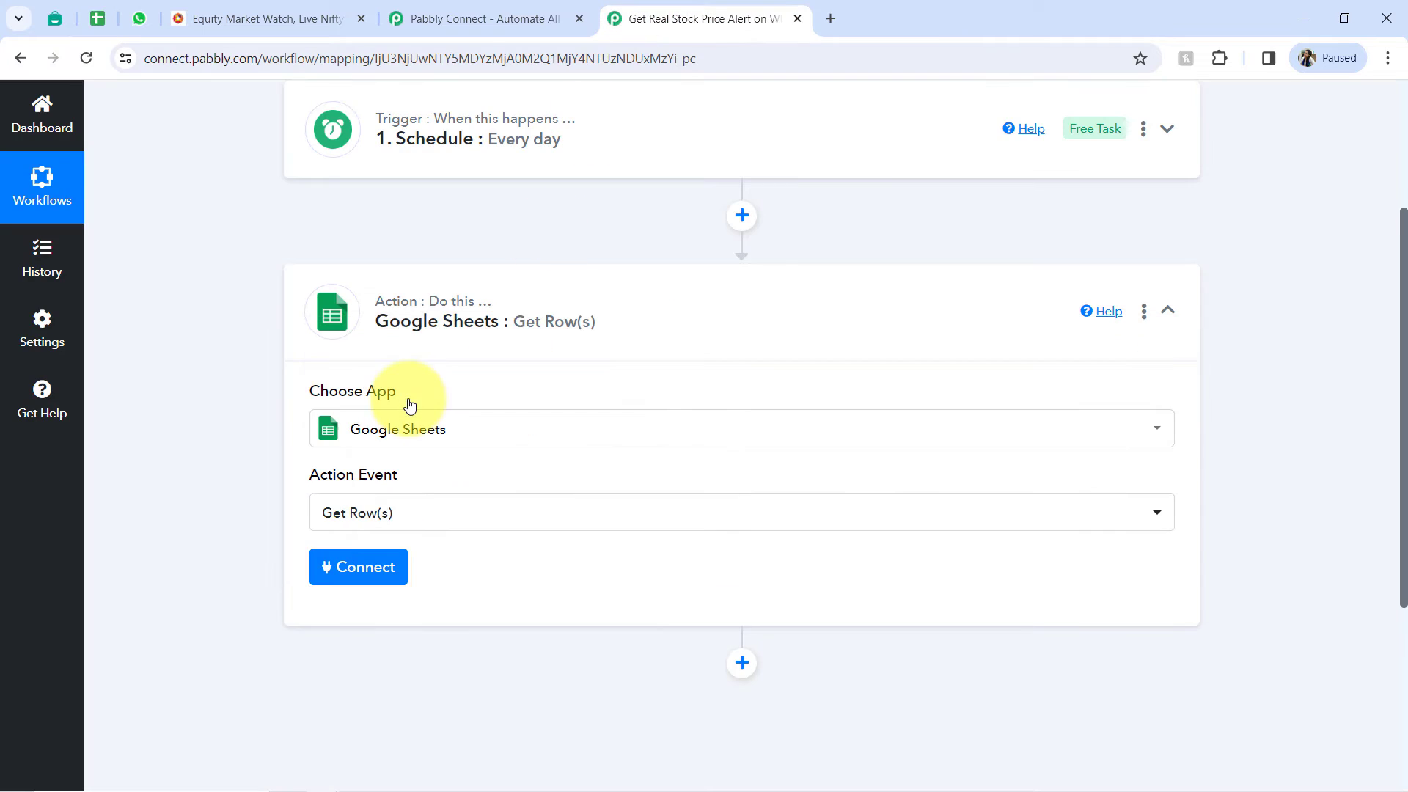
{"action": "left_click", "coordinate": [363, 569]}
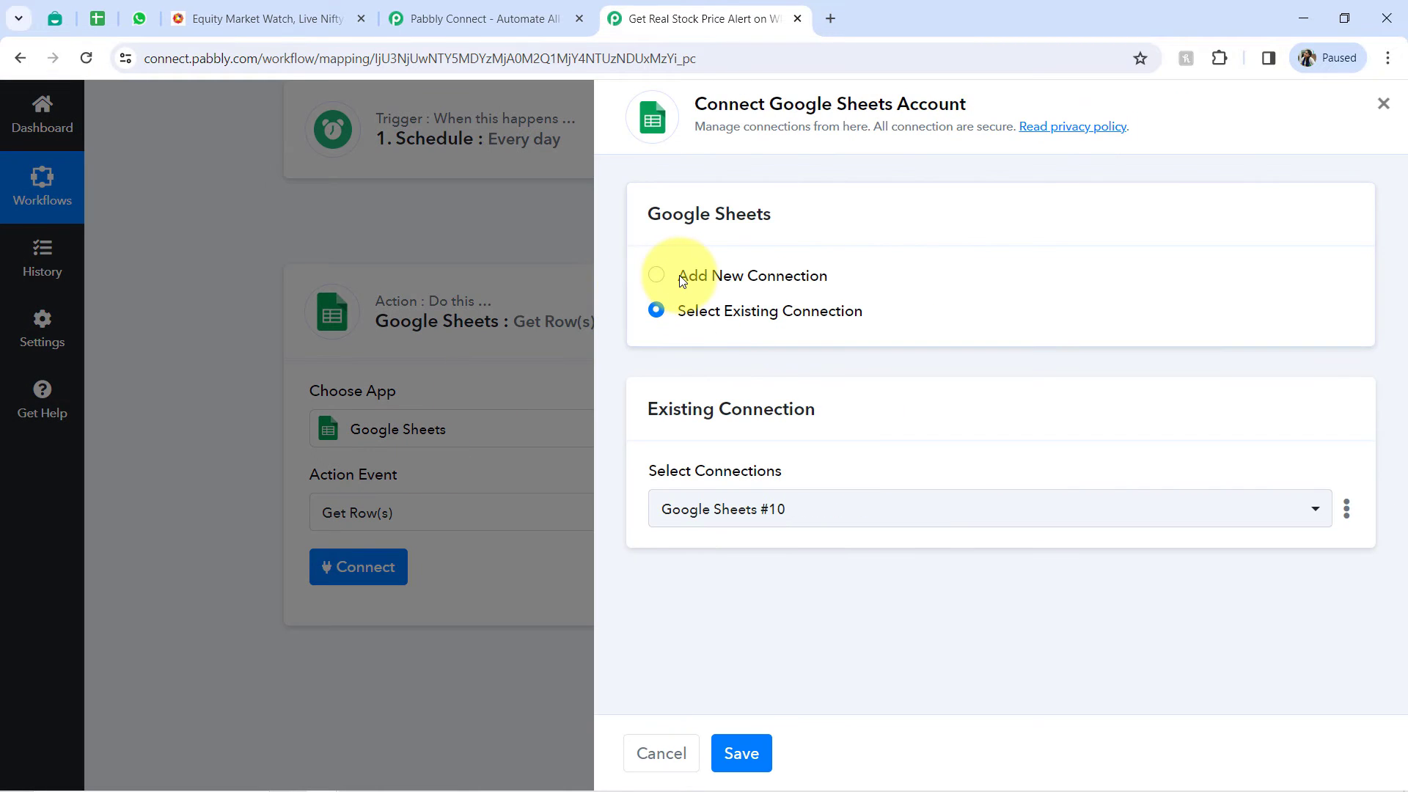
{"action": "left_click", "coordinate": [682, 279]}
{"action": "left_click", "coordinate": [763, 499]}
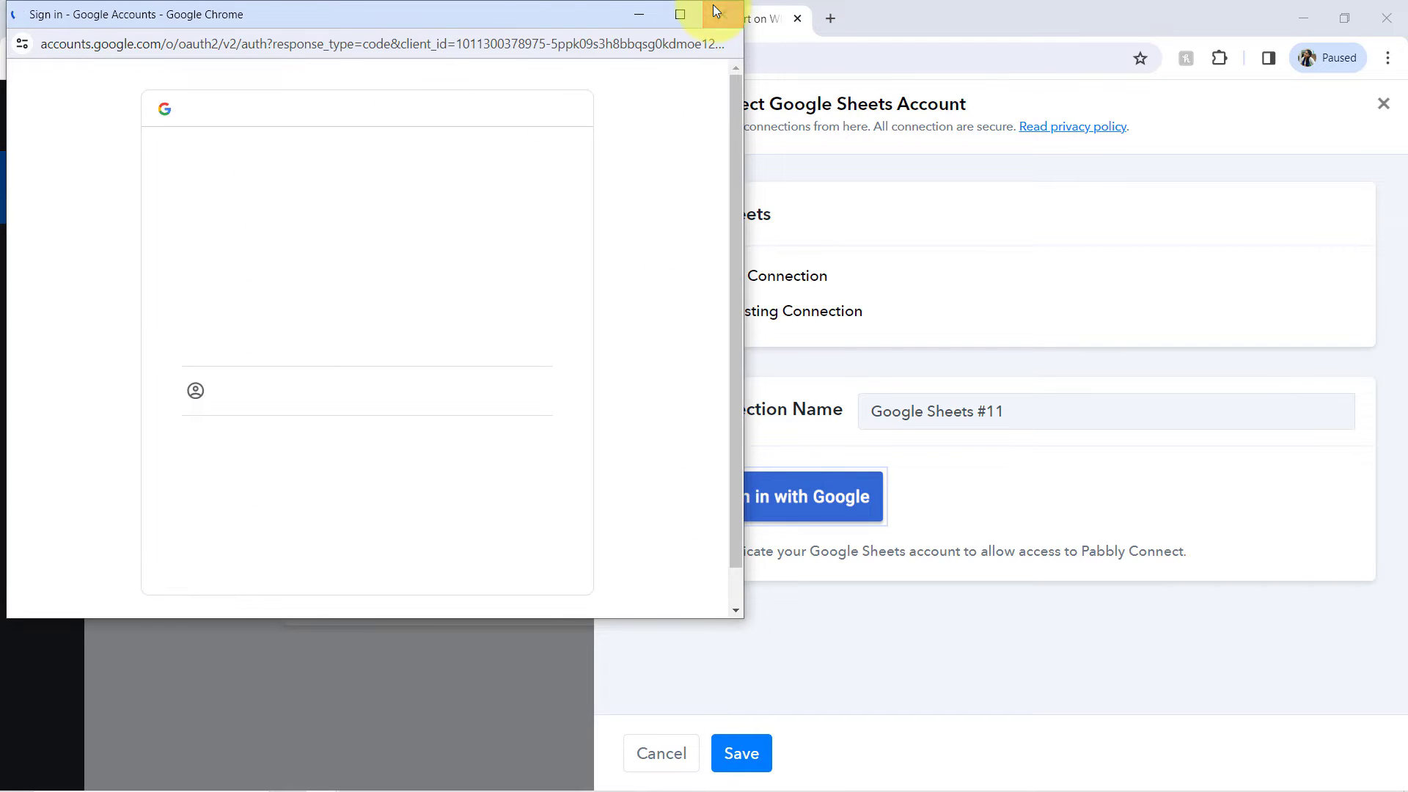
{"action": "left_click", "coordinate": [716, 10]}
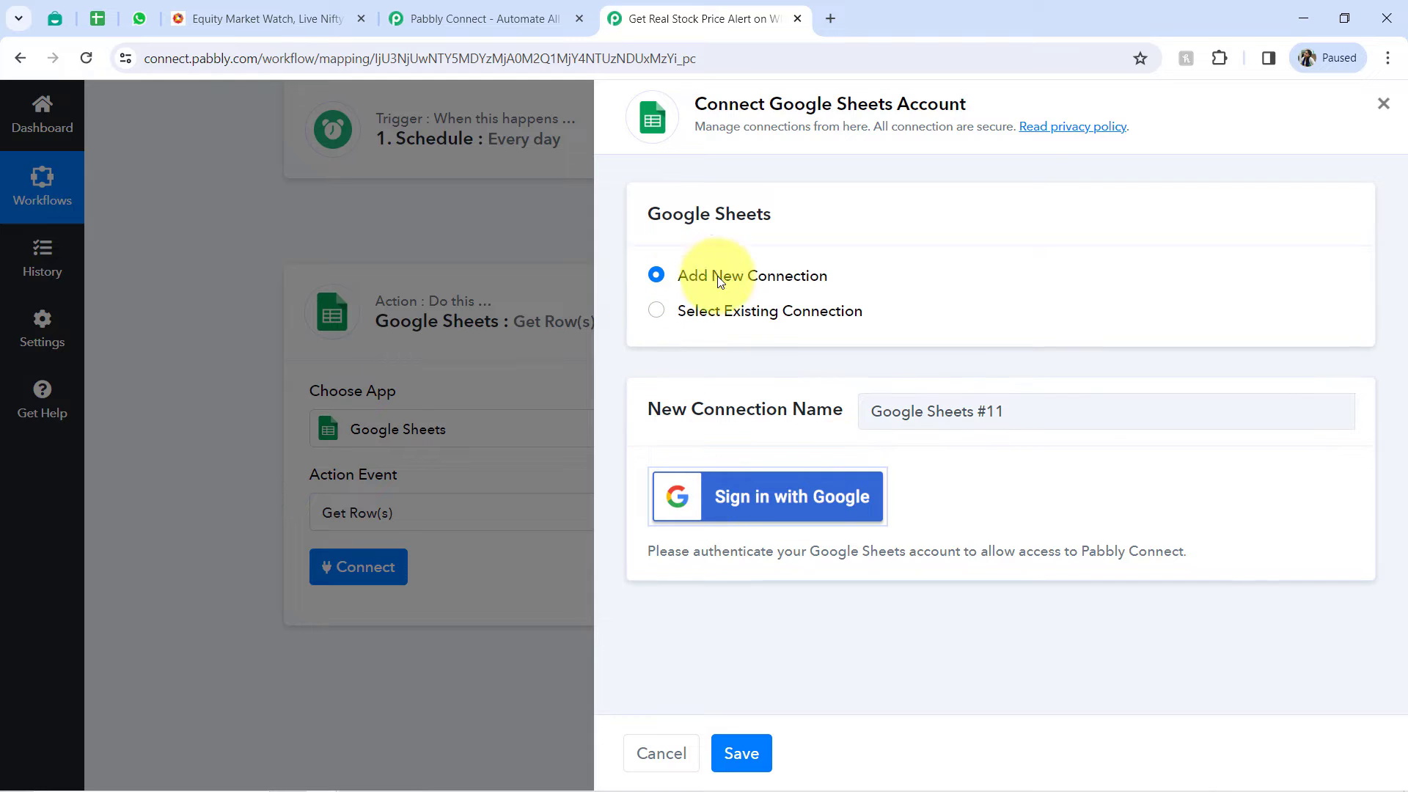
- Connect the Google Sheets action through the existing connection Google Sheets #10 and save it
{"action": "left_click", "coordinate": [762, 314]}
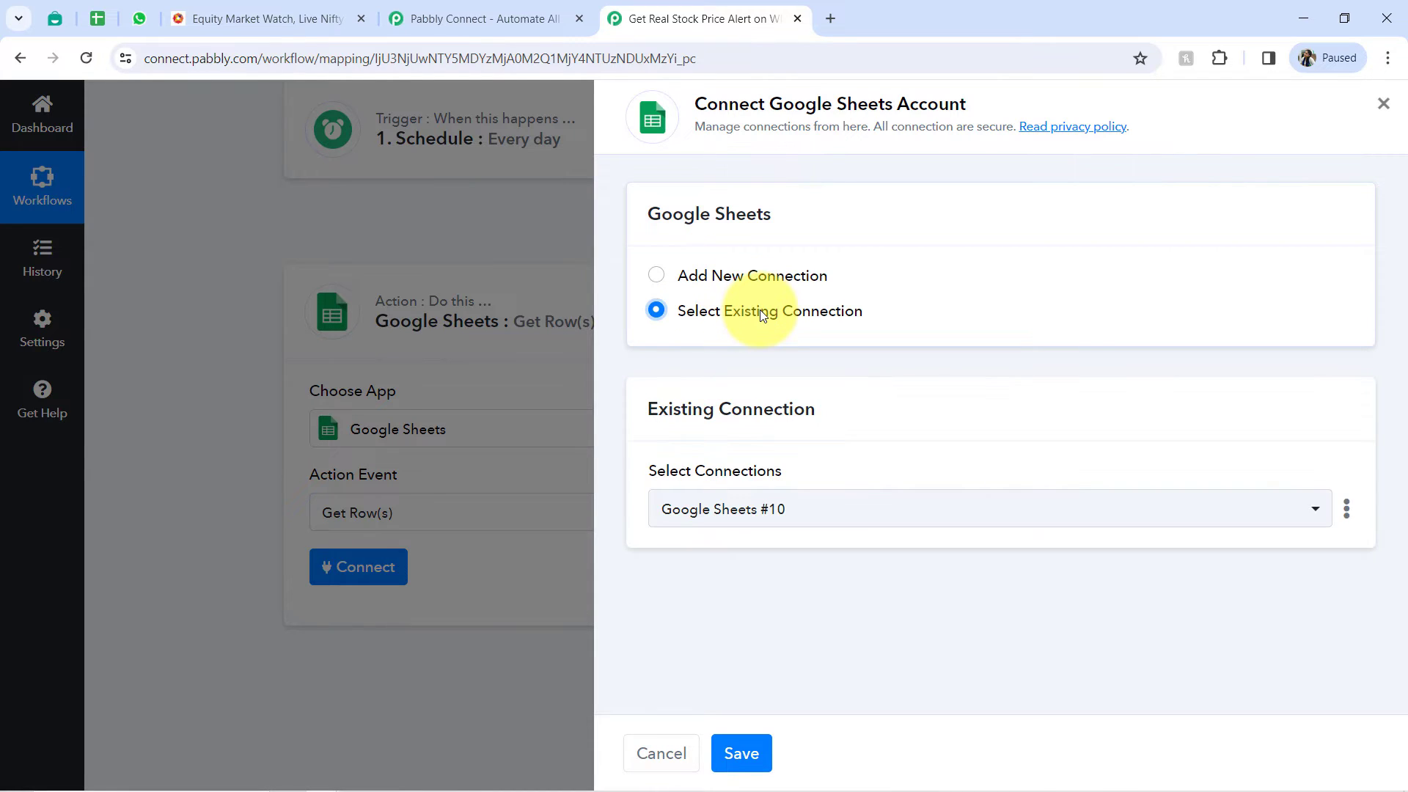
{"action": "left_click", "coordinate": [744, 752]}
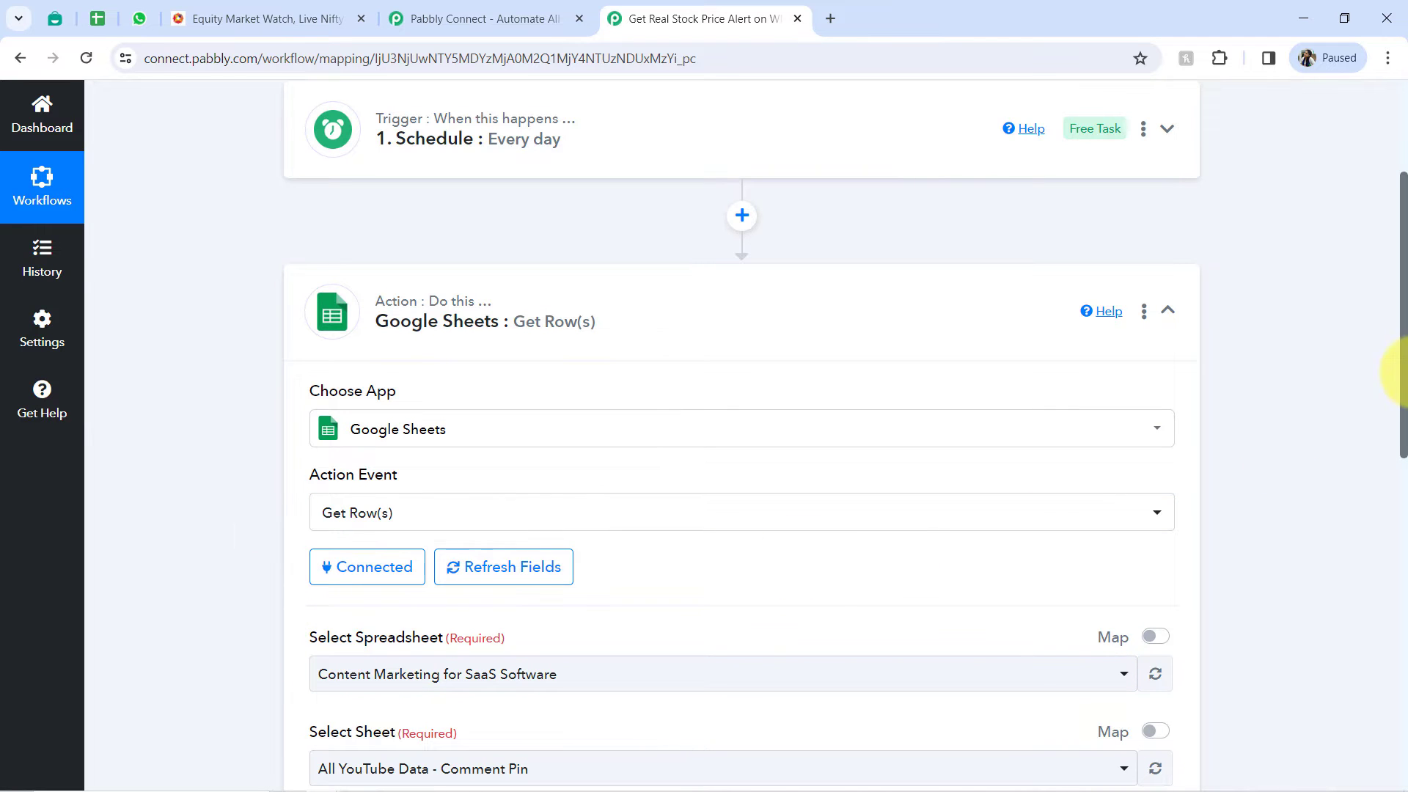
- Select the Stock Price Alerts spreadsheet with Sheet1 for the Get Row(s) action, checking the names against the Google Sheet
{"action": "left_click_drag", "start_coordinate": [1402, 360], "coordinate": [1391, 449]}
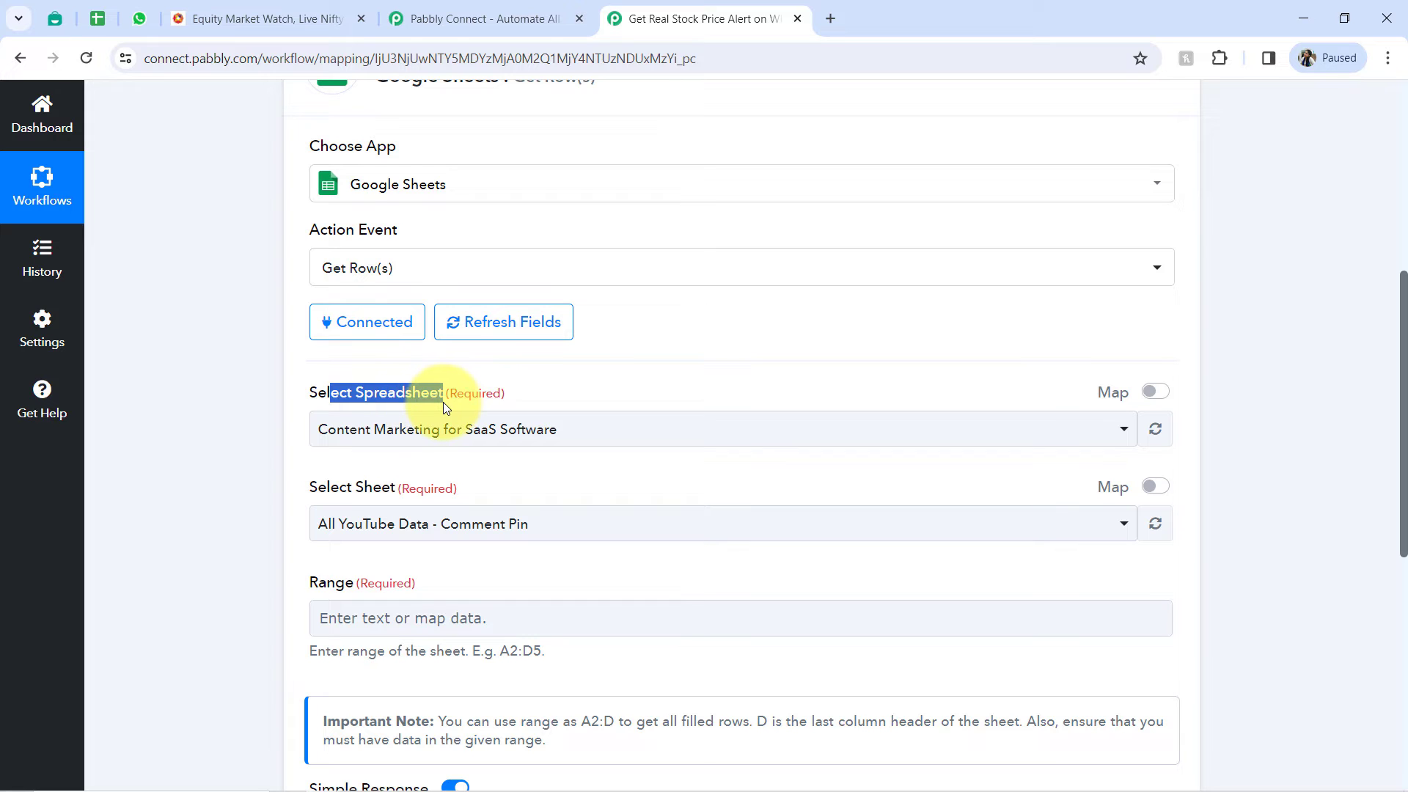
{"action": "left_click", "coordinate": [389, 429]}
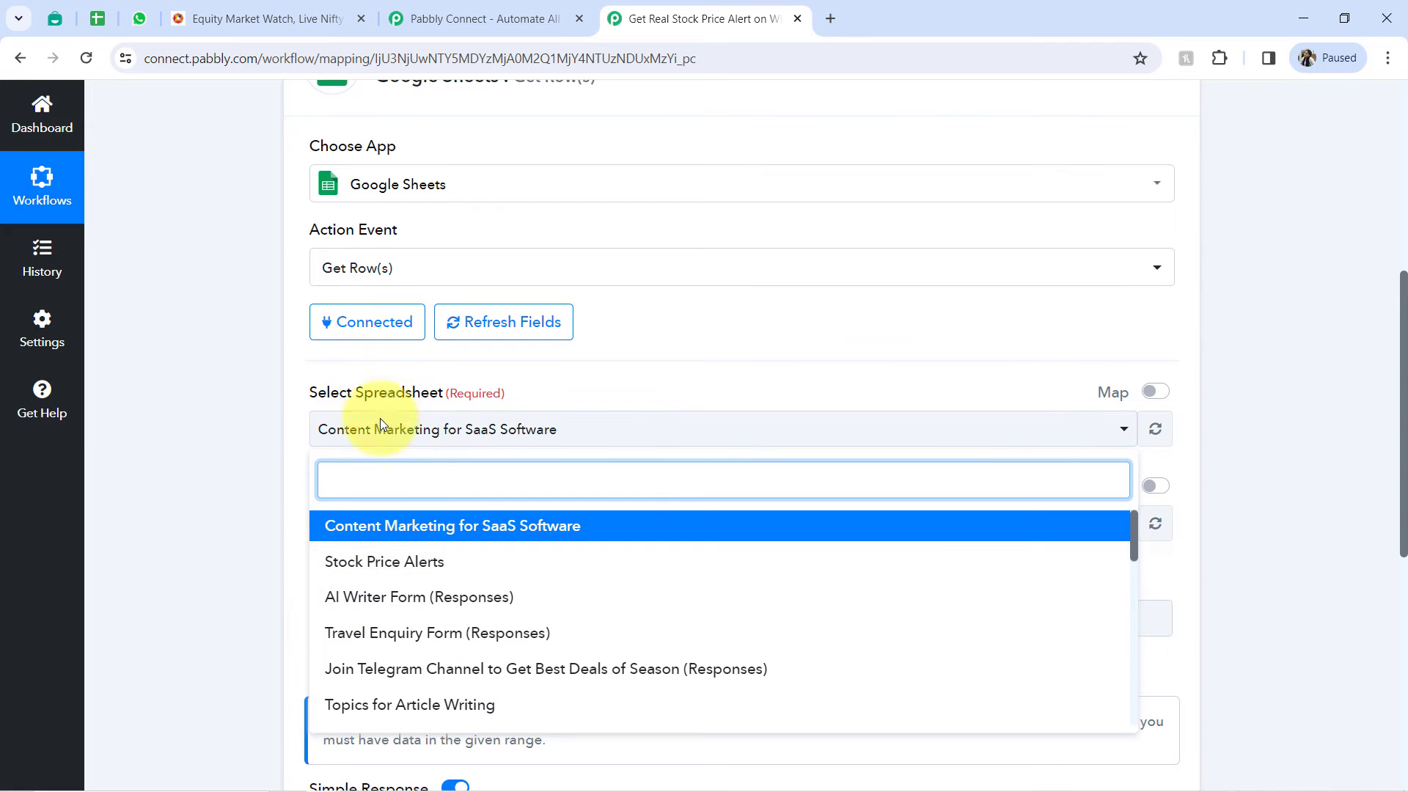
{"action": "left_click", "coordinate": [97, 18]}
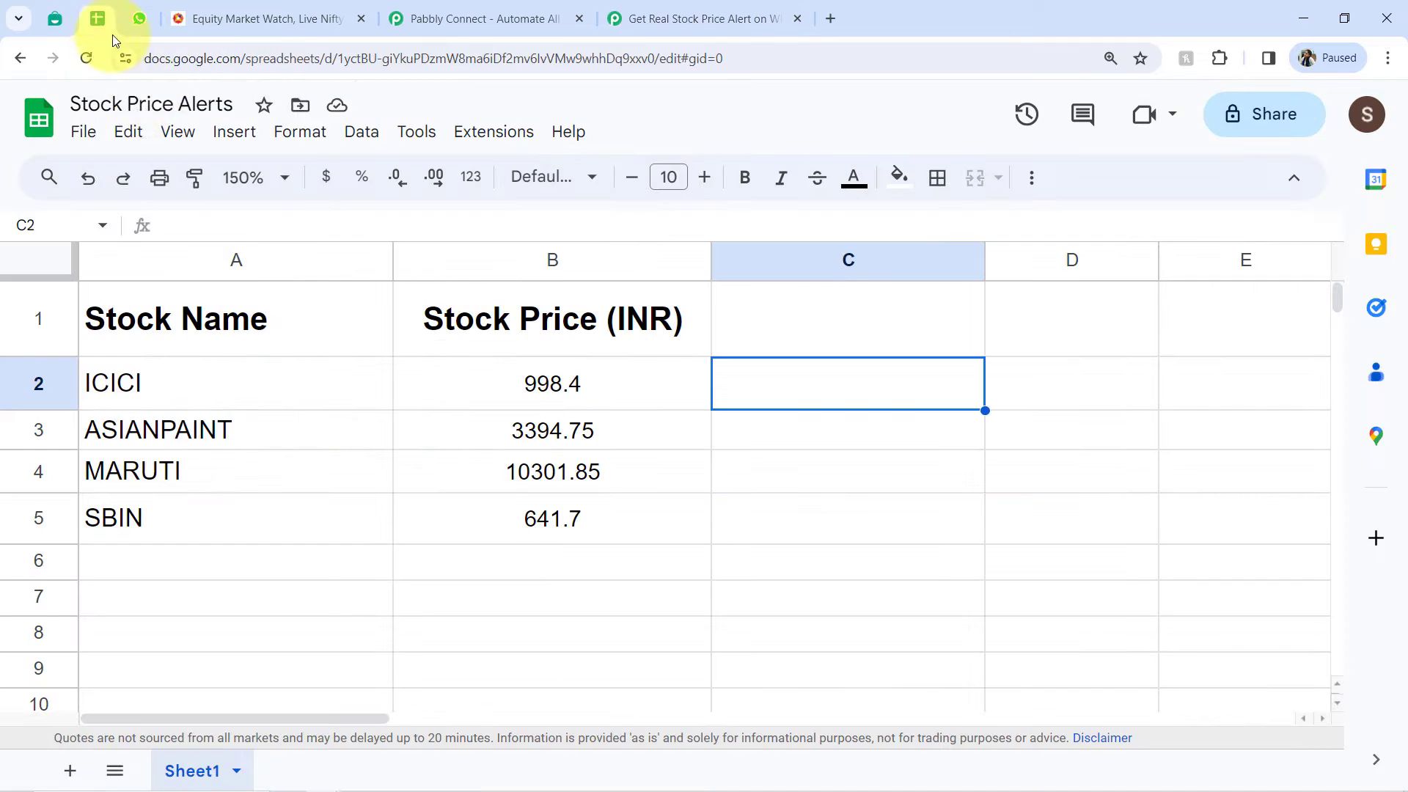
{"action": "left_click_drag", "start_coordinate": [99, 104], "coordinate": [188, 103]}
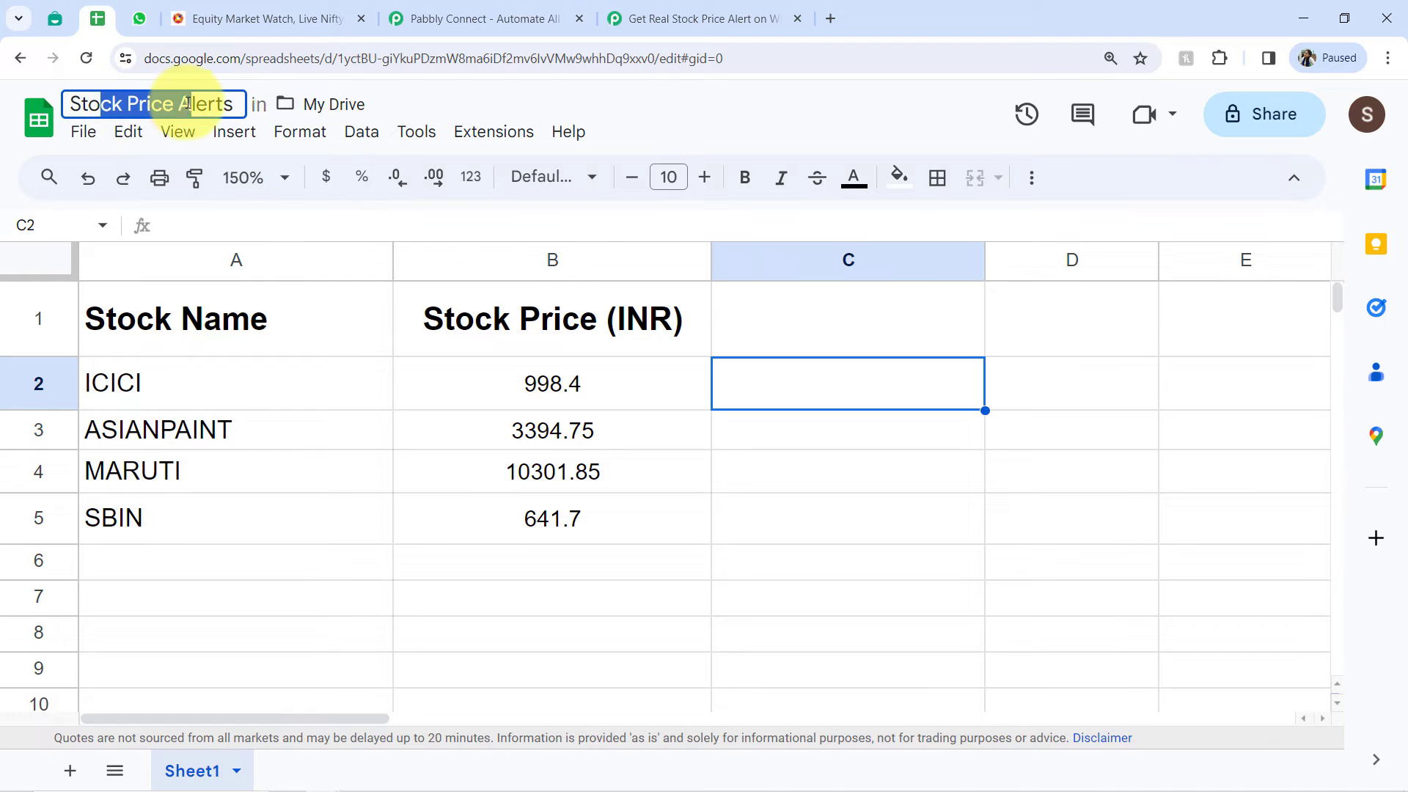
{"action": "left_click", "coordinate": [741, 18]}
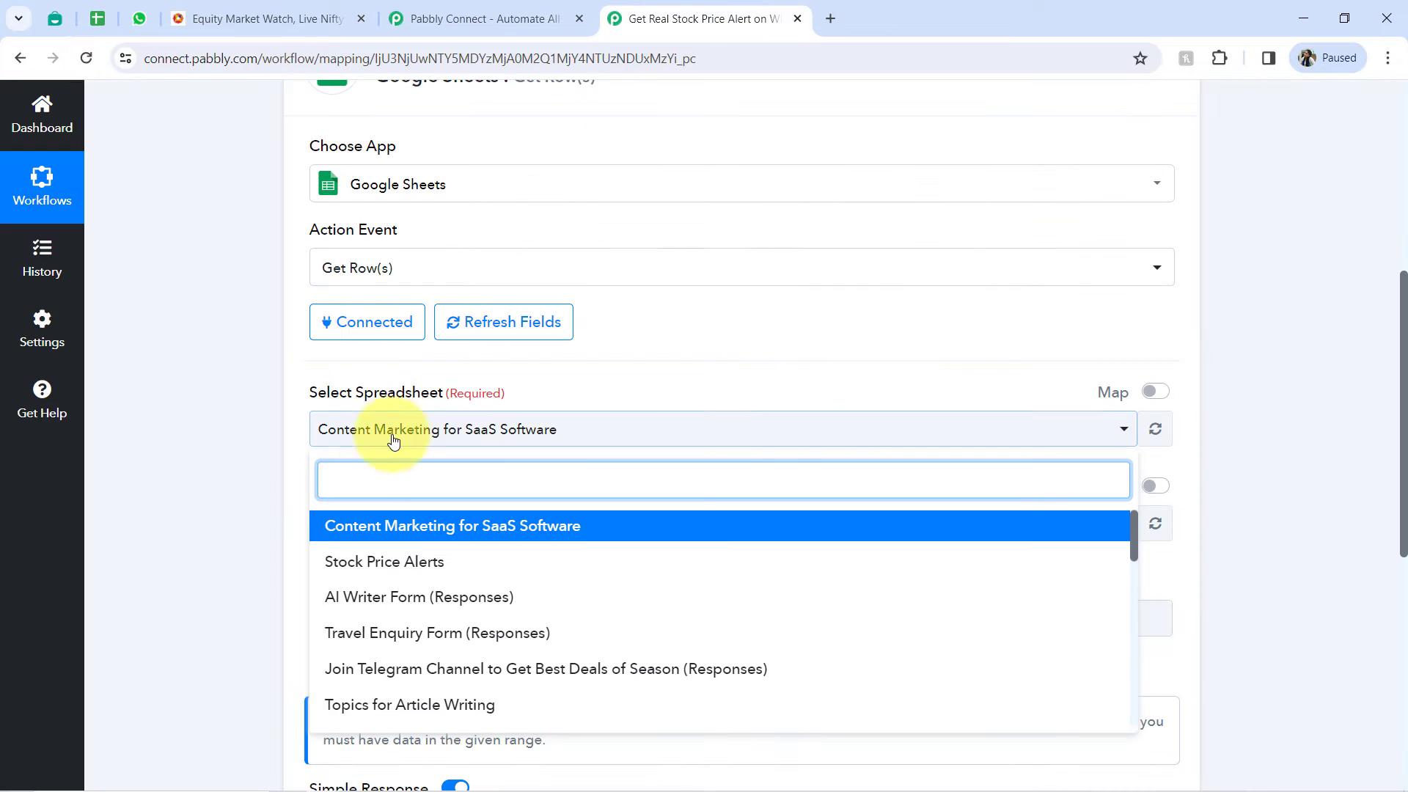
{"action": "type", "text": "sto"}
{"action": "left_click", "coordinate": [367, 528]}
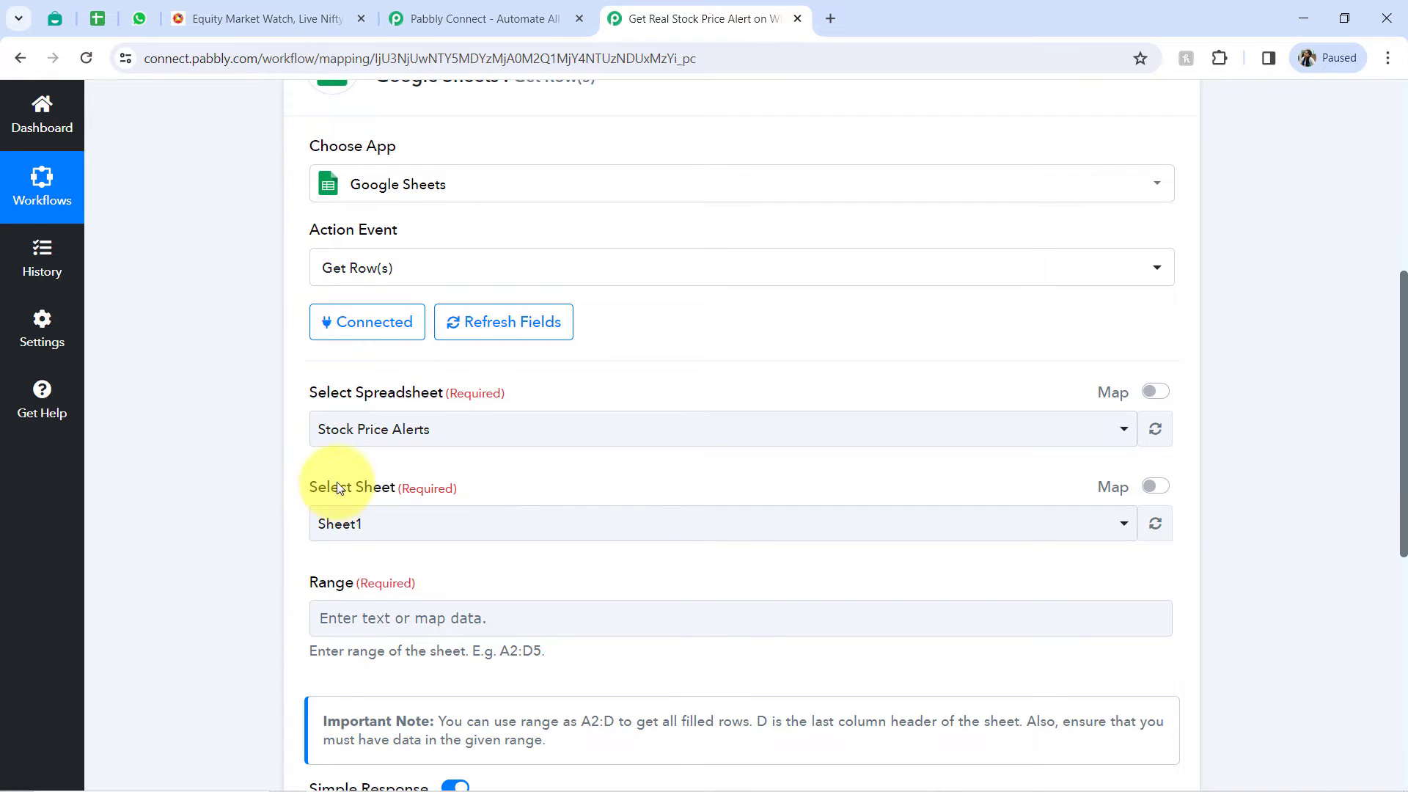
{"action": "left_click", "coordinate": [96, 19]}
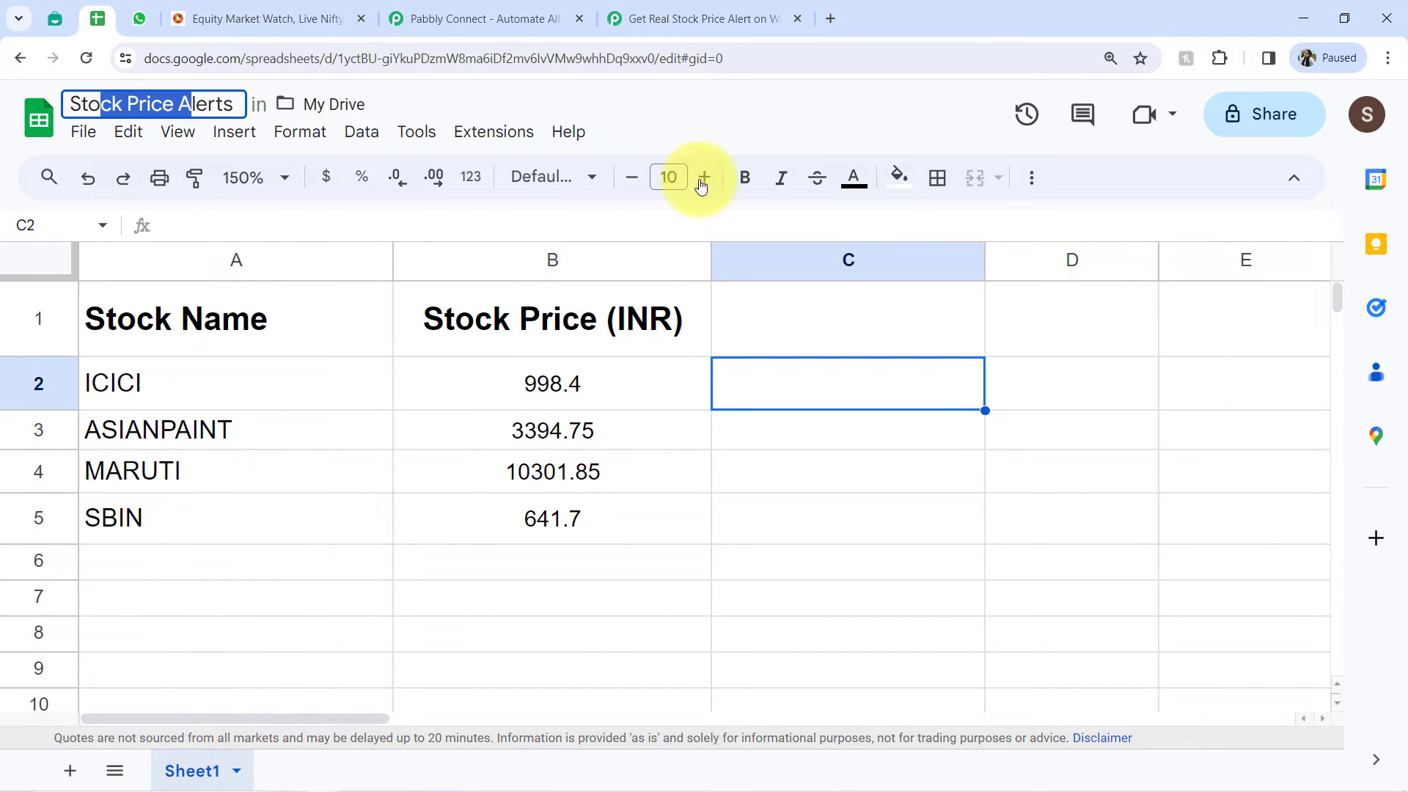
{"action": "left_click", "coordinate": [688, 18]}
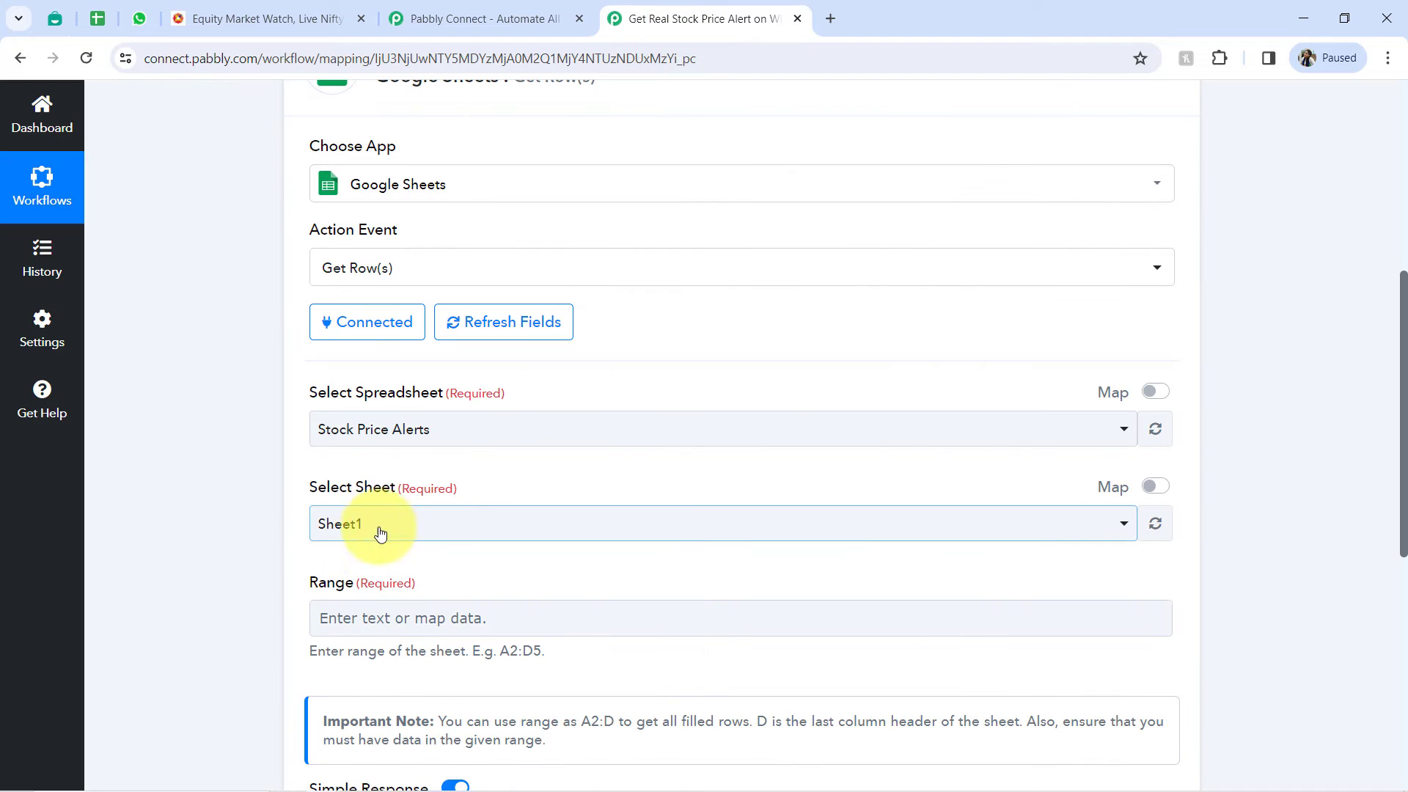
- Check the required Range field, and examine which cells of the Google Sheet hold the stock names and prices
{"action": "left_click_drag", "start_coordinate": [1403, 334], "coordinate": [1402, 451]}
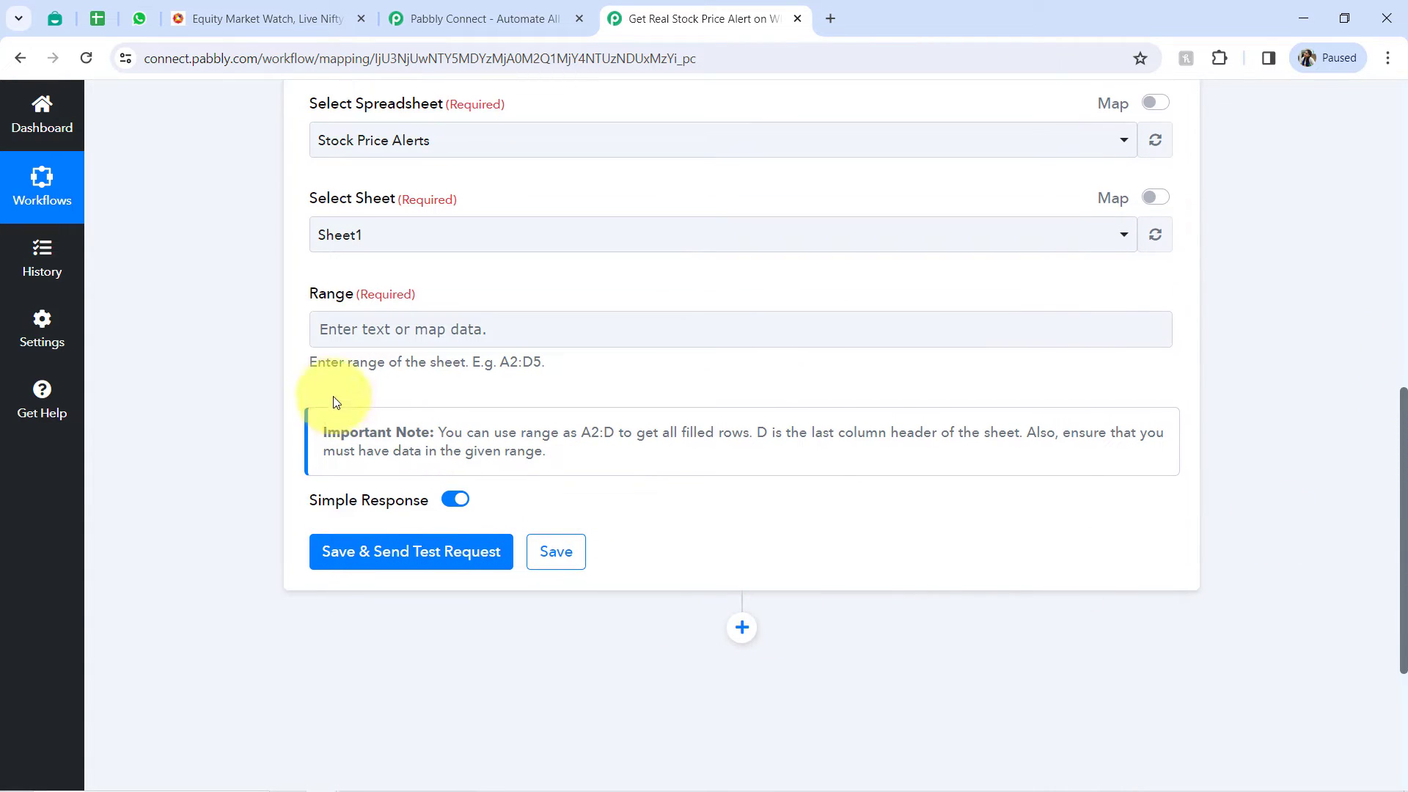
{"action": "left_click_drag", "start_coordinate": [351, 364], "coordinate": [423, 368]}
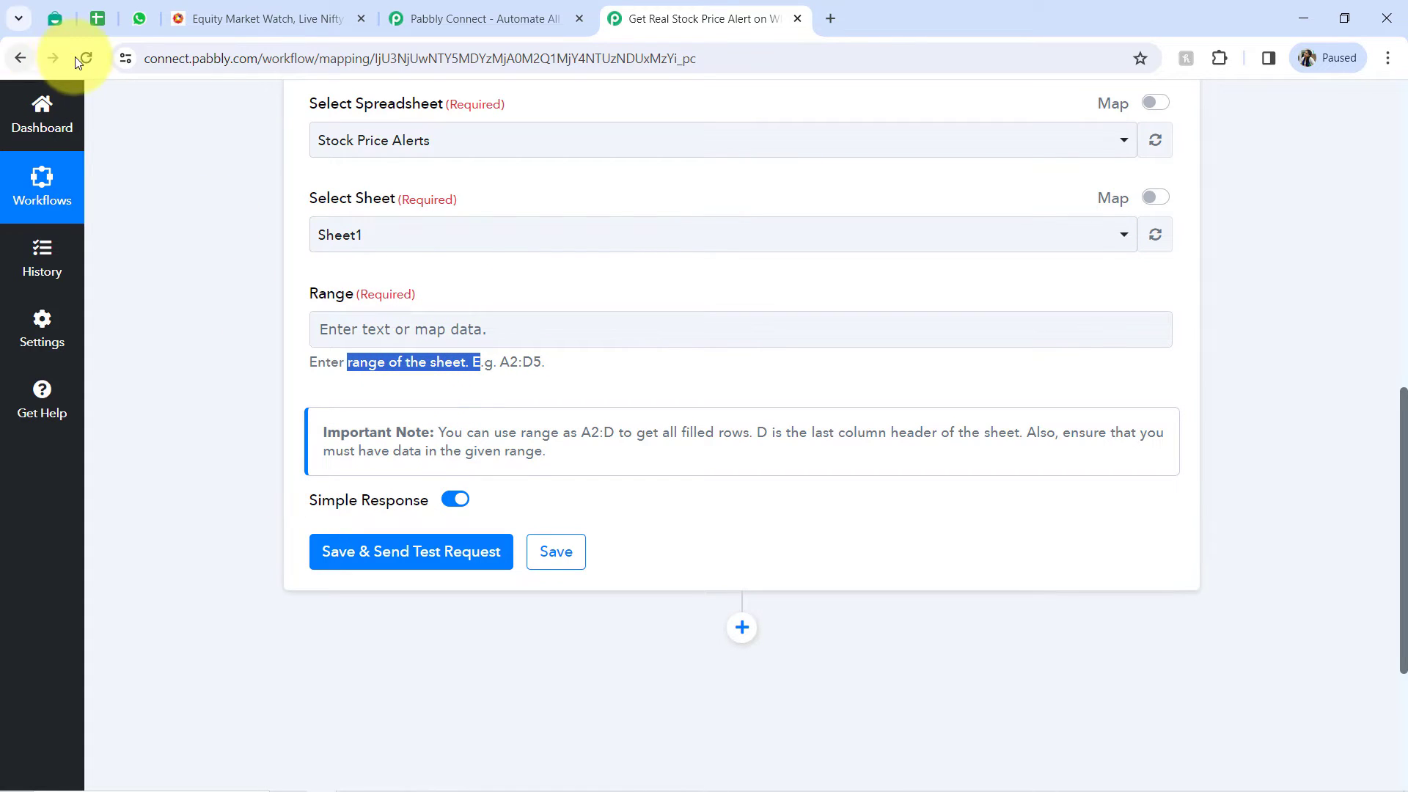
{"action": "left_click", "coordinate": [98, 18]}
{"action": "left_click", "coordinate": [164, 568]}
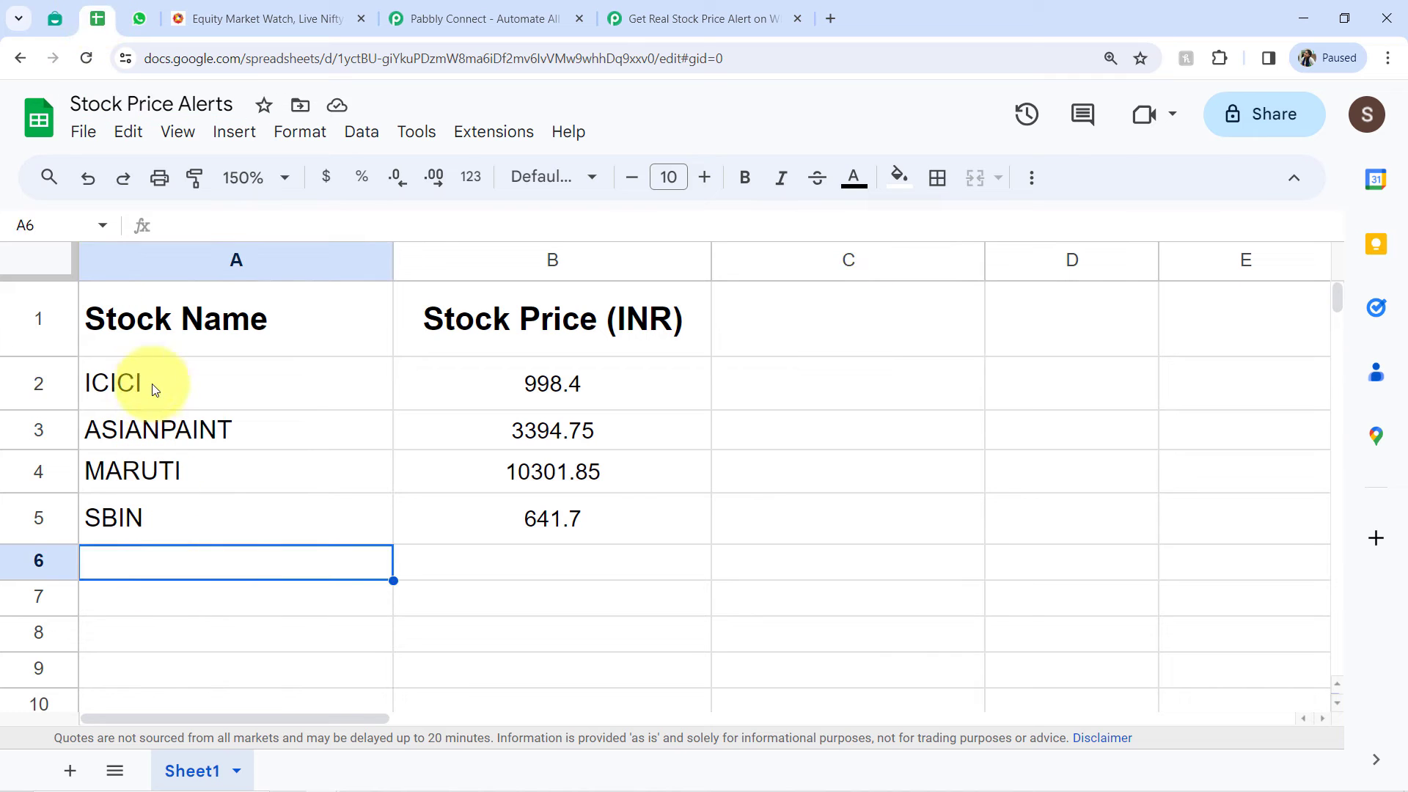
{"action": "left_click_drag", "start_coordinate": [156, 383], "coordinate": [157, 513]}
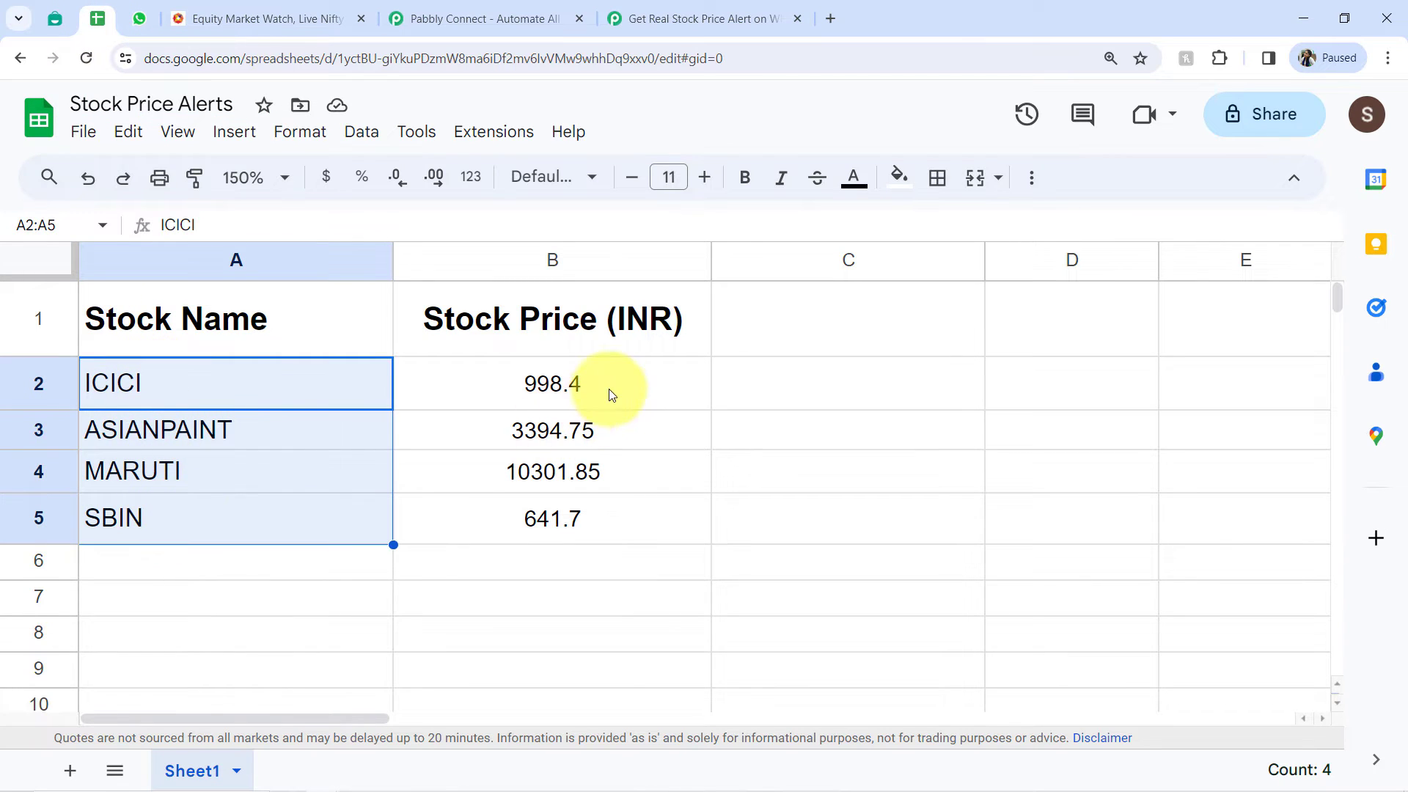
{"action": "left_click", "coordinate": [607, 391]}
{"action": "left_click_drag", "start_coordinate": [606, 455], "coordinate": [597, 541]}
{"action": "left_click", "coordinate": [337, 669]}
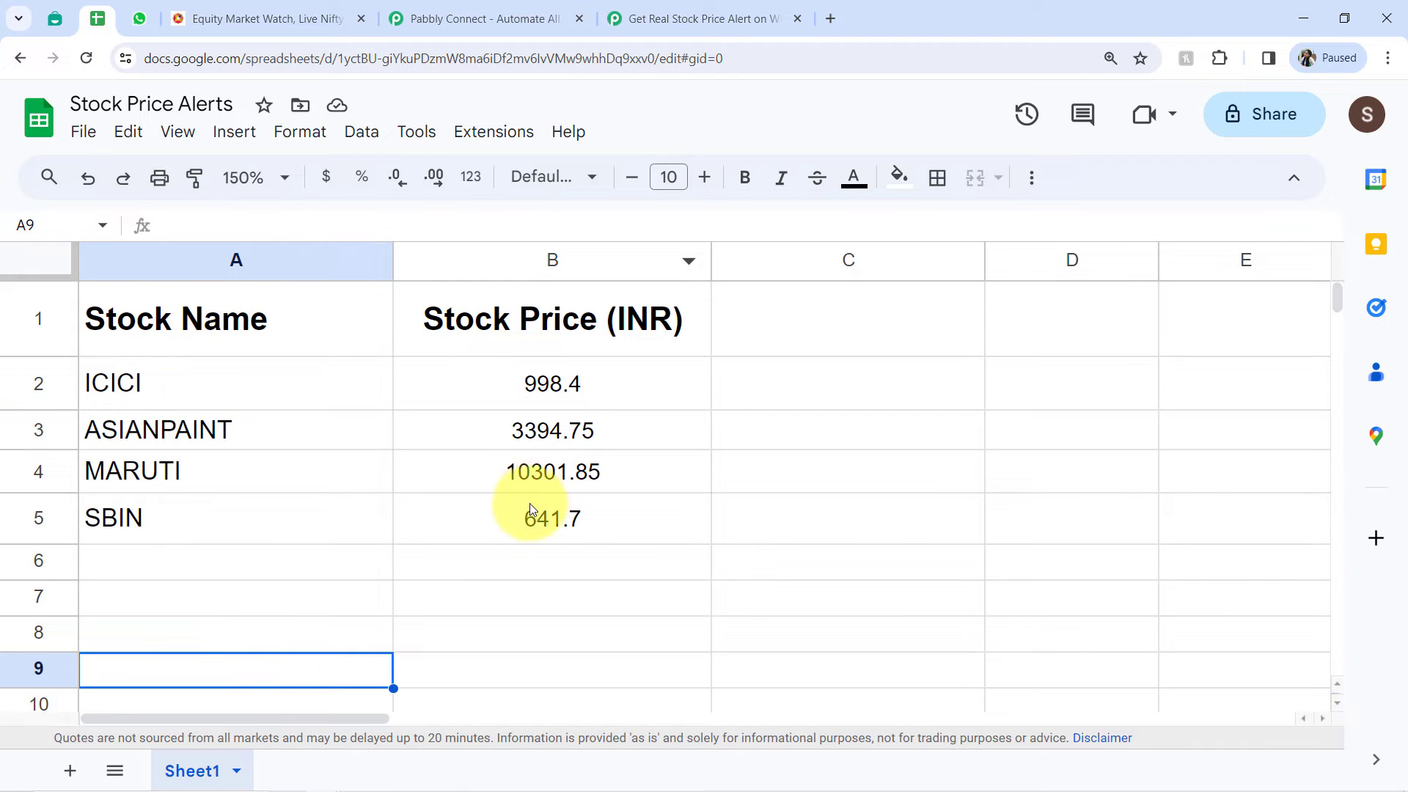
- Set the Get Row(s) range to A2:B5 in Pabbly Connect, and save and send a test request
{"action": "left_click", "coordinate": [660, 18]}
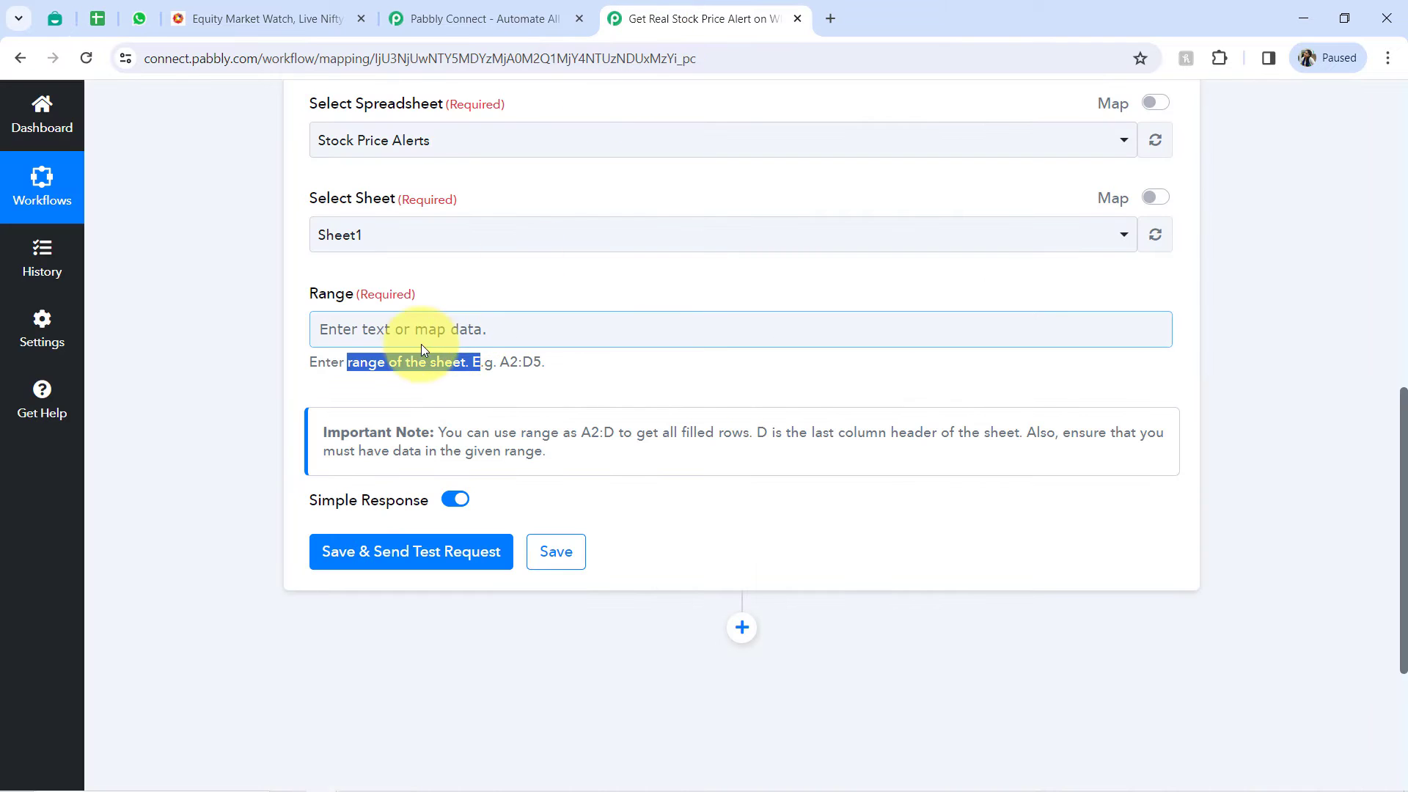
{"action": "left_click", "coordinate": [378, 329]}
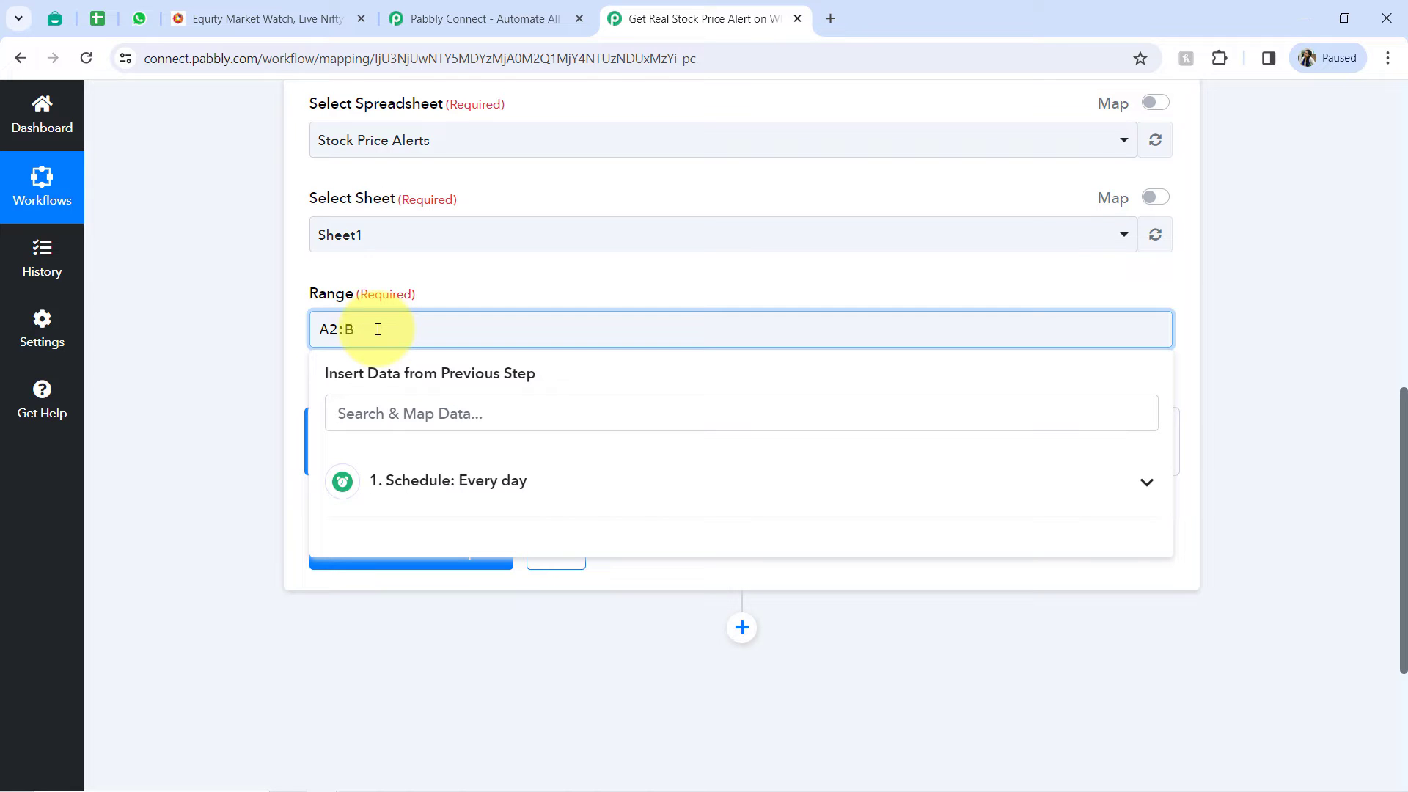
{"action": "left_click", "coordinate": [262, 405]}
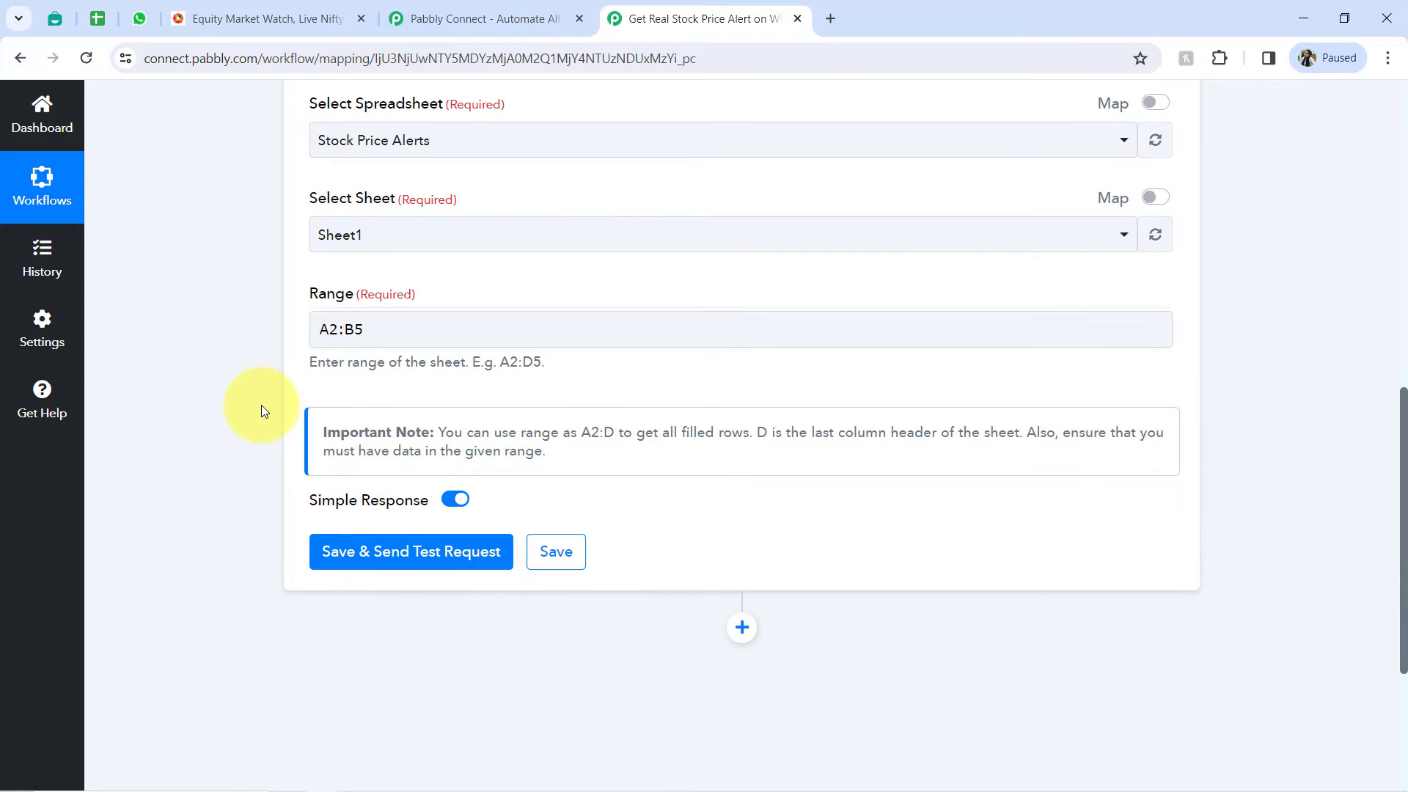
{"action": "left_click", "coordinate": [330, 549]}
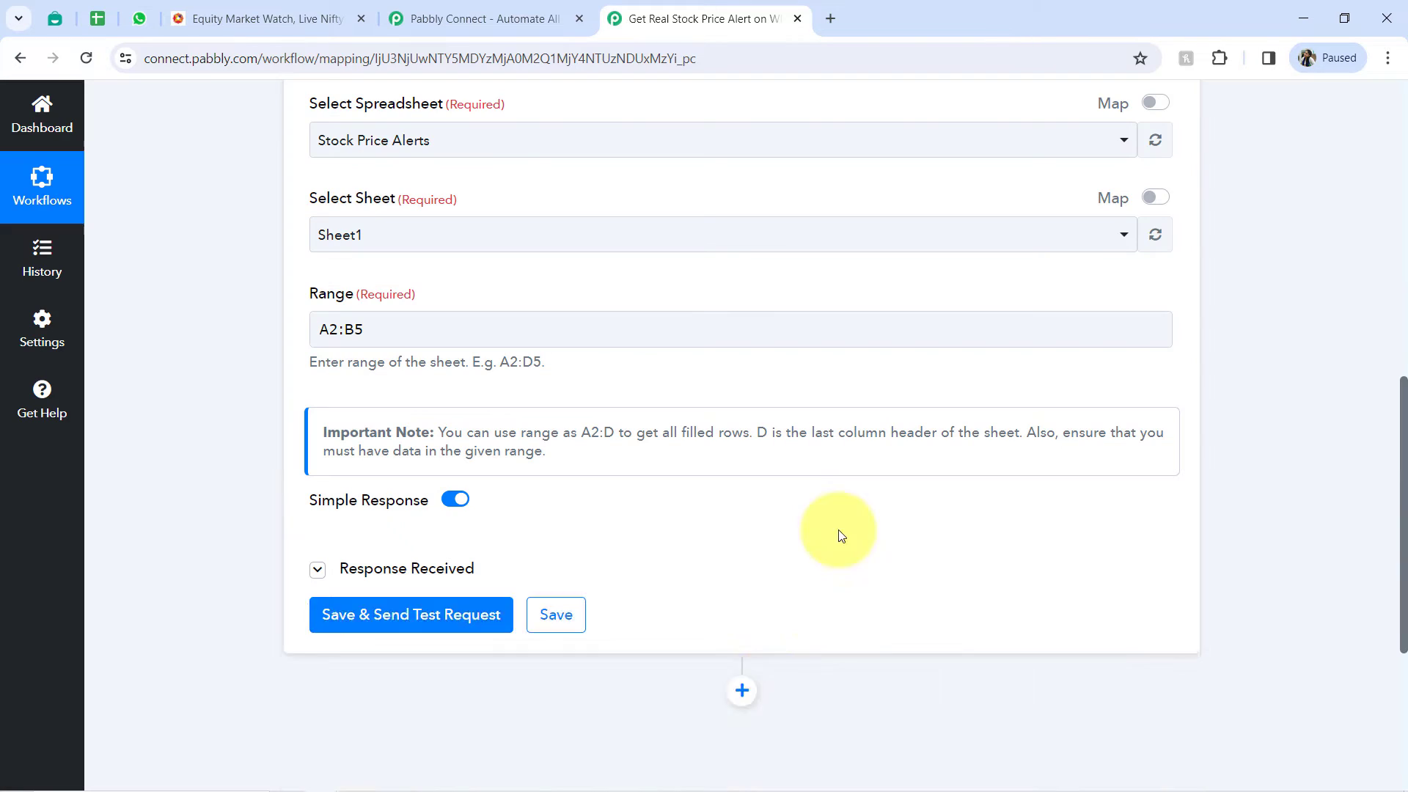
- Examine the stock names and prices returned in the Get Row(s) response, and collapse the response
{"action": "left_click_drag", "start_coordinate": [1403, 405], "coordinate": [1403, 544]}
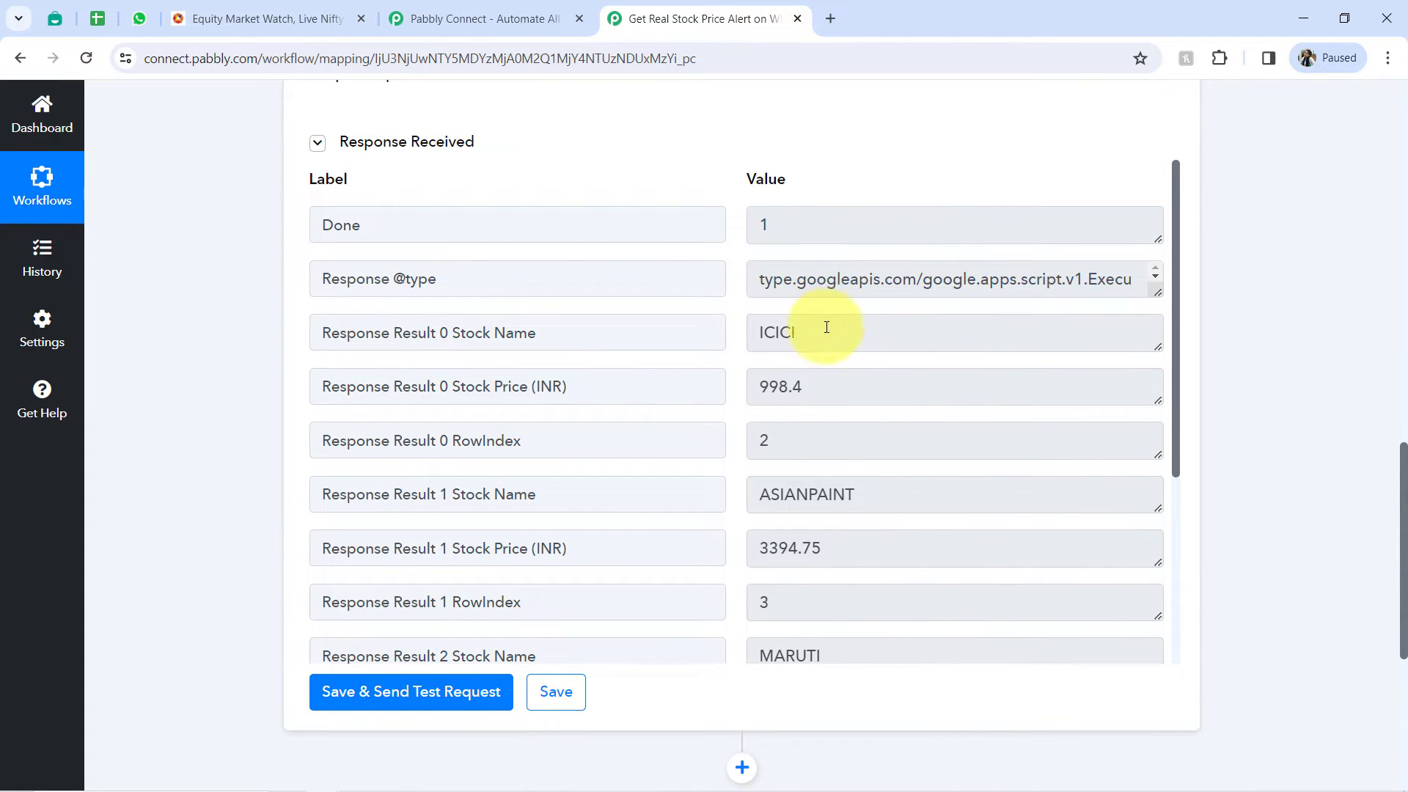
{"action": "left_click_drag", "start_coordinate": [826, 327], "coordinate": [762, 329]}
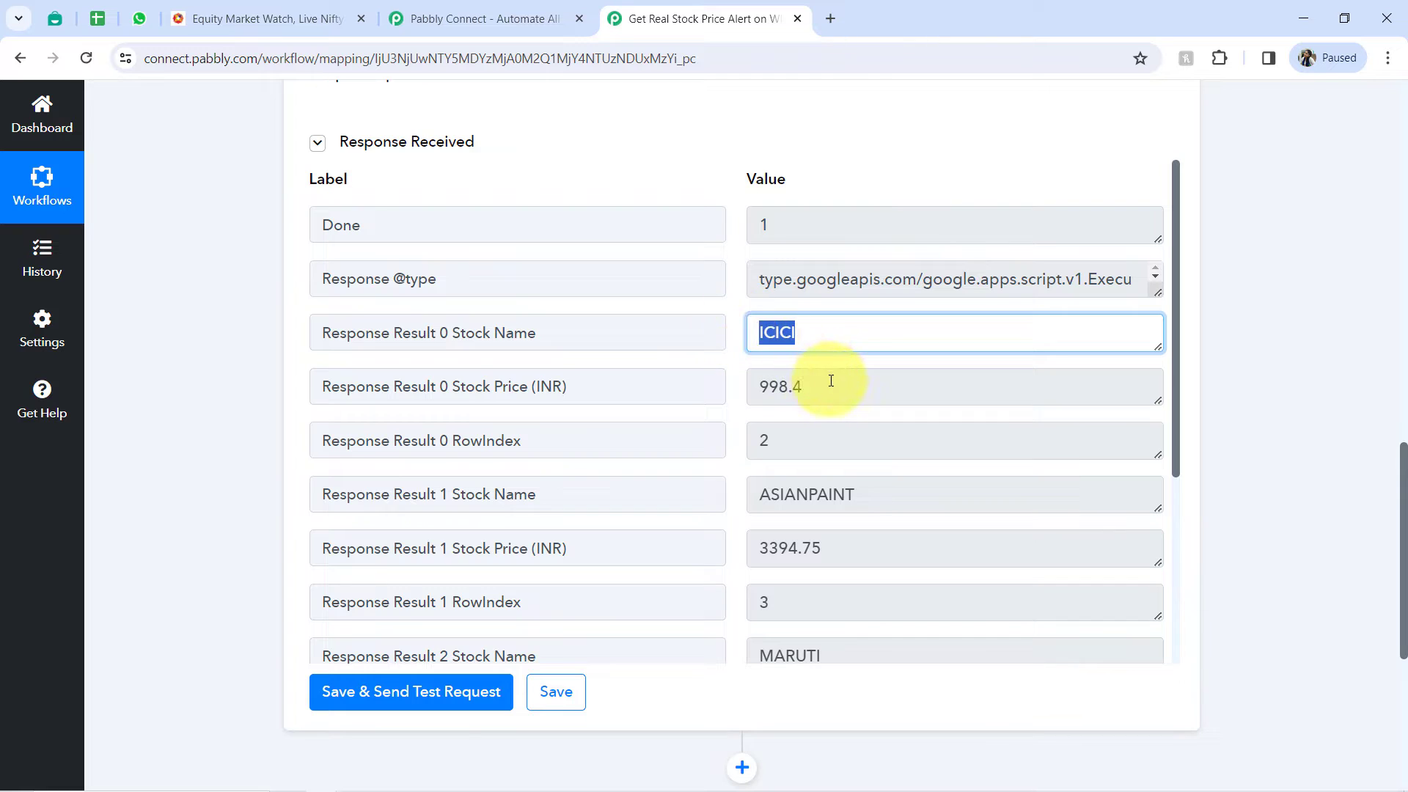
{"action": "left_click_drag", "start_coordinate": [834, 384], "coordinate": [735, 400]}
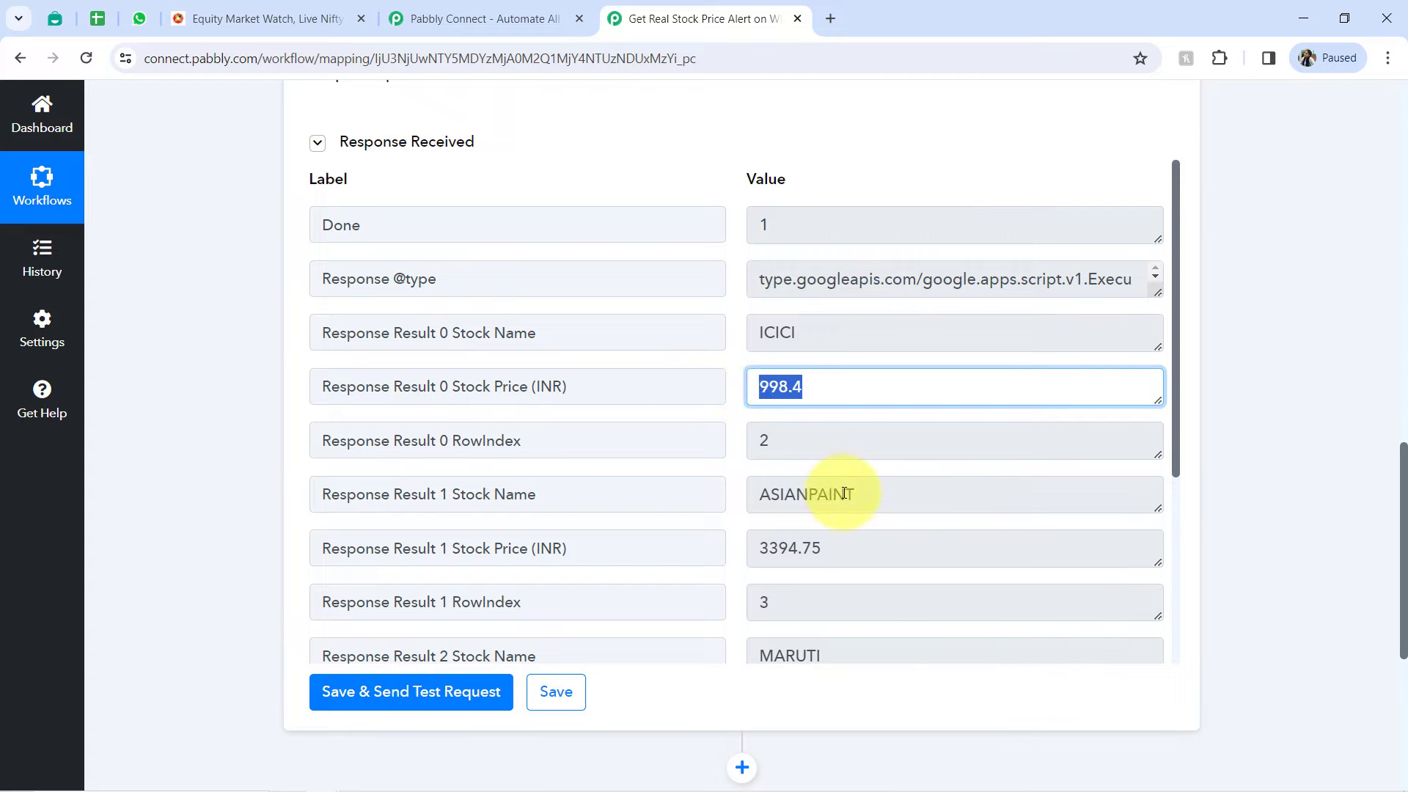
{"action": "left_click_drag", "start_coordinate": [845, 493], "coordinate": [762, 491]}
{"action": "left_click_drag", "start_coordinate": [767, 549], "coordinate": [889, 553]}
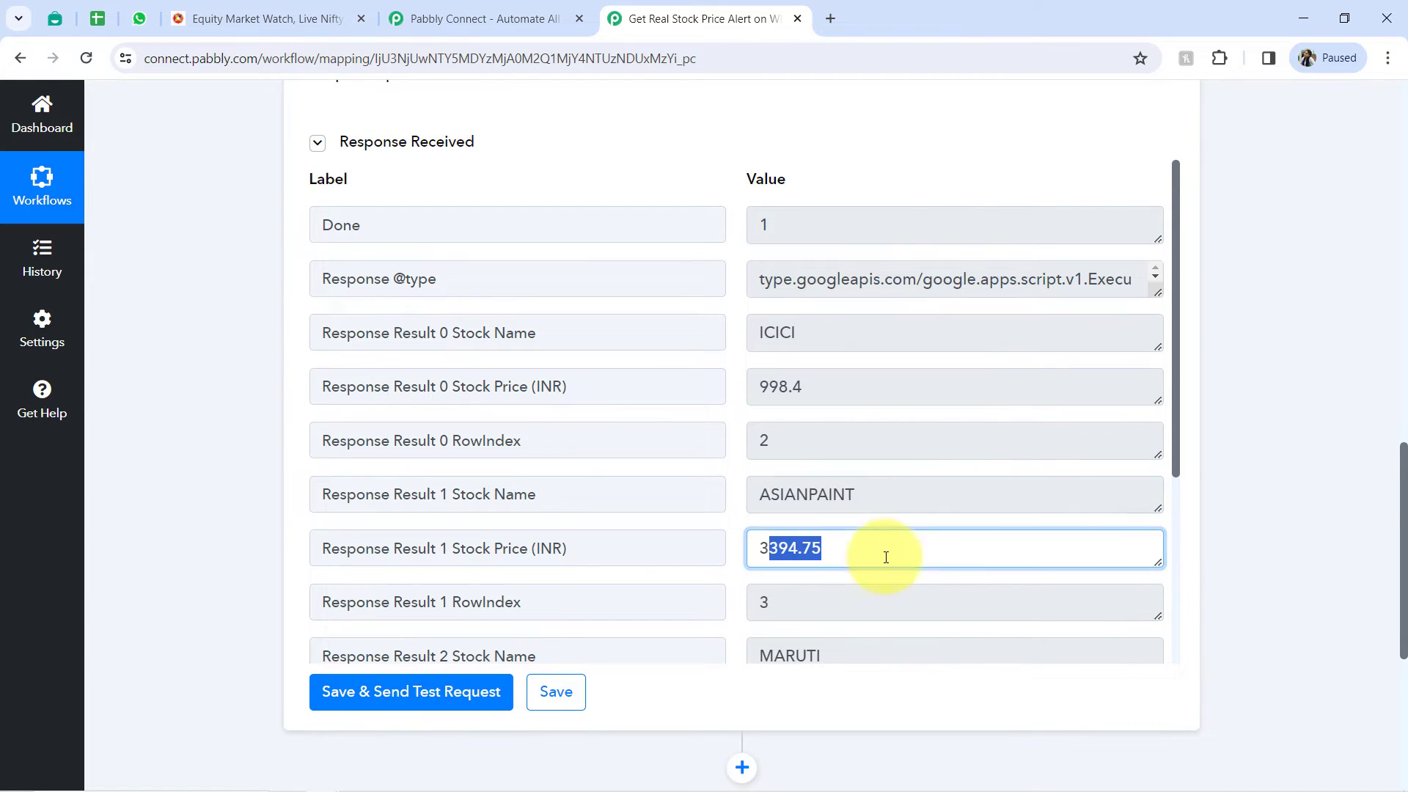
{"action": "left_click_drag", "start_coordinate": [1173, 406], "coordinate": [1141, 629]}
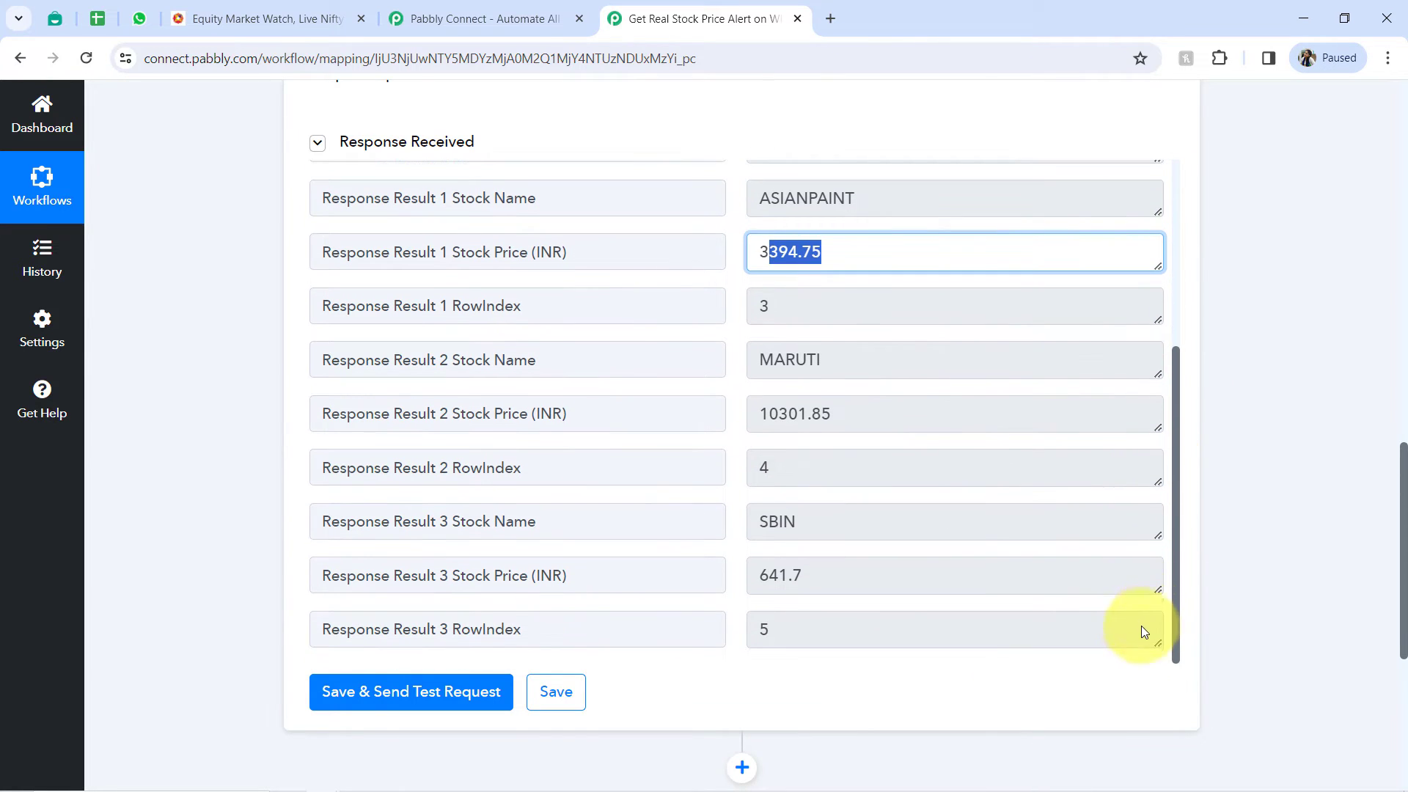
{"action": "left_click", "coordinate": [810, 524]}
{"action": "double_click", "coordinate": [811, 523]}
{"action": "double_click", "coordinate": [843, 568]}
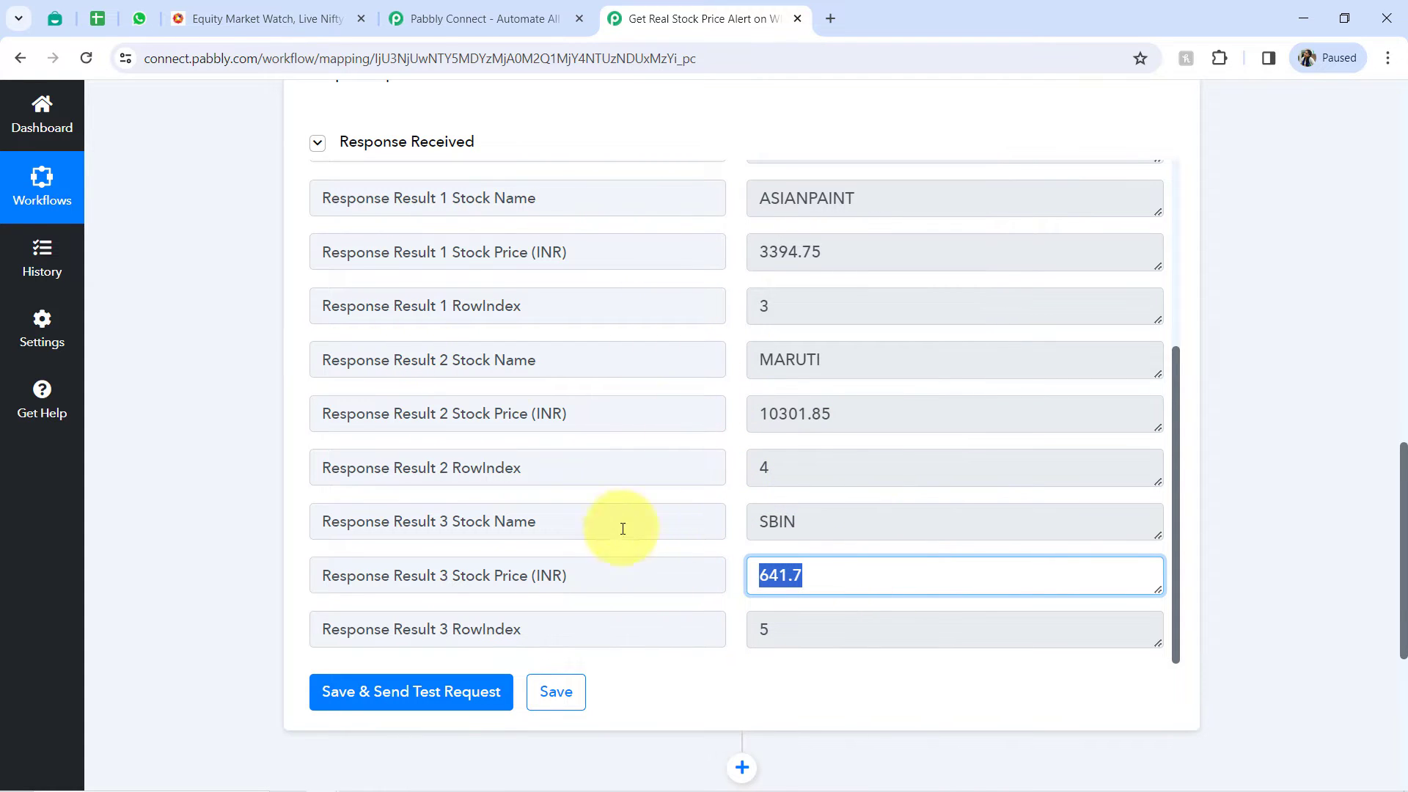
{"action": "left_click", "coordinate": [394, 141]}
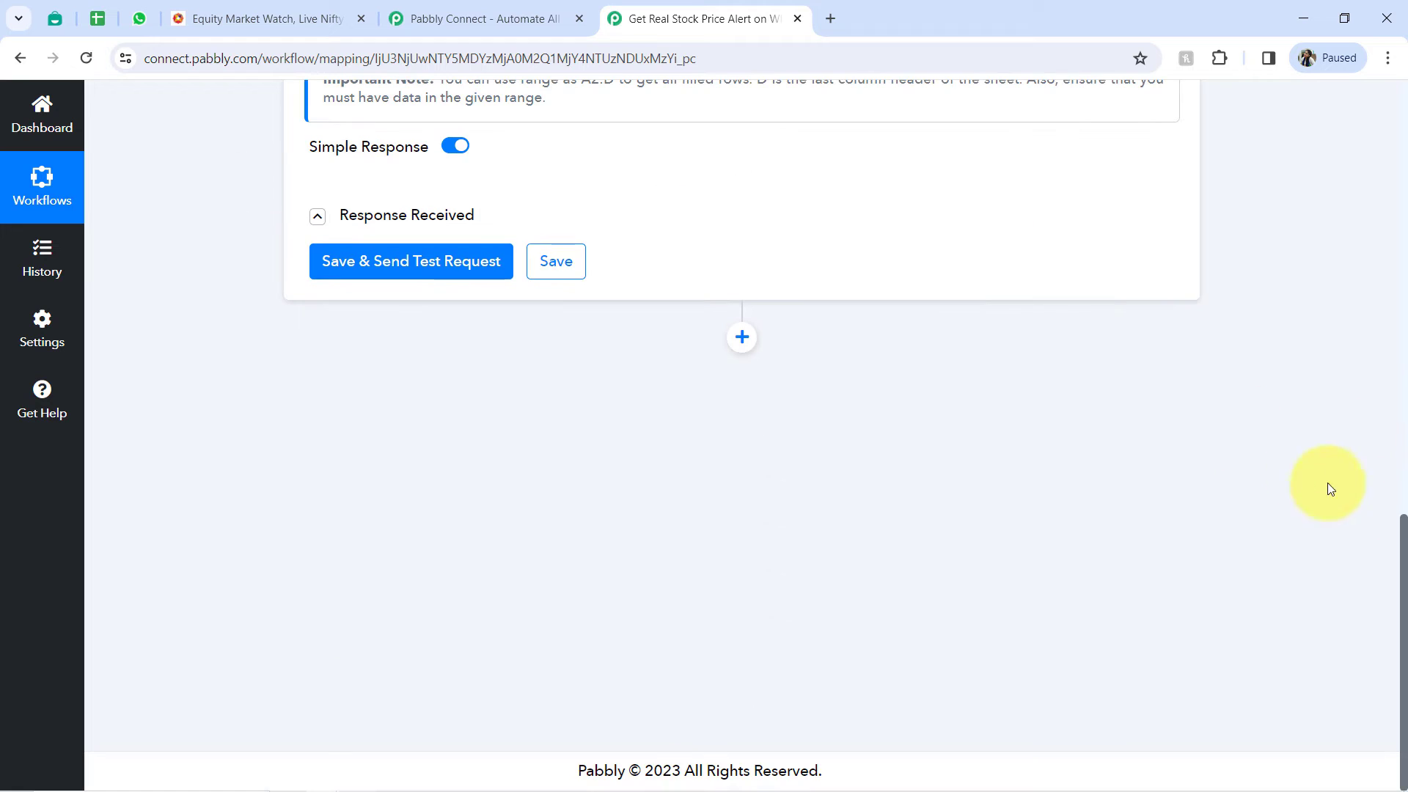
- Review the Schedule trigger and the Google Sheets action, comparing them with the stock list in the Google Sheet
{"action": "left_click_drag", "start_coordinate": [1402, 546], "coordinate": [1353, 256]}
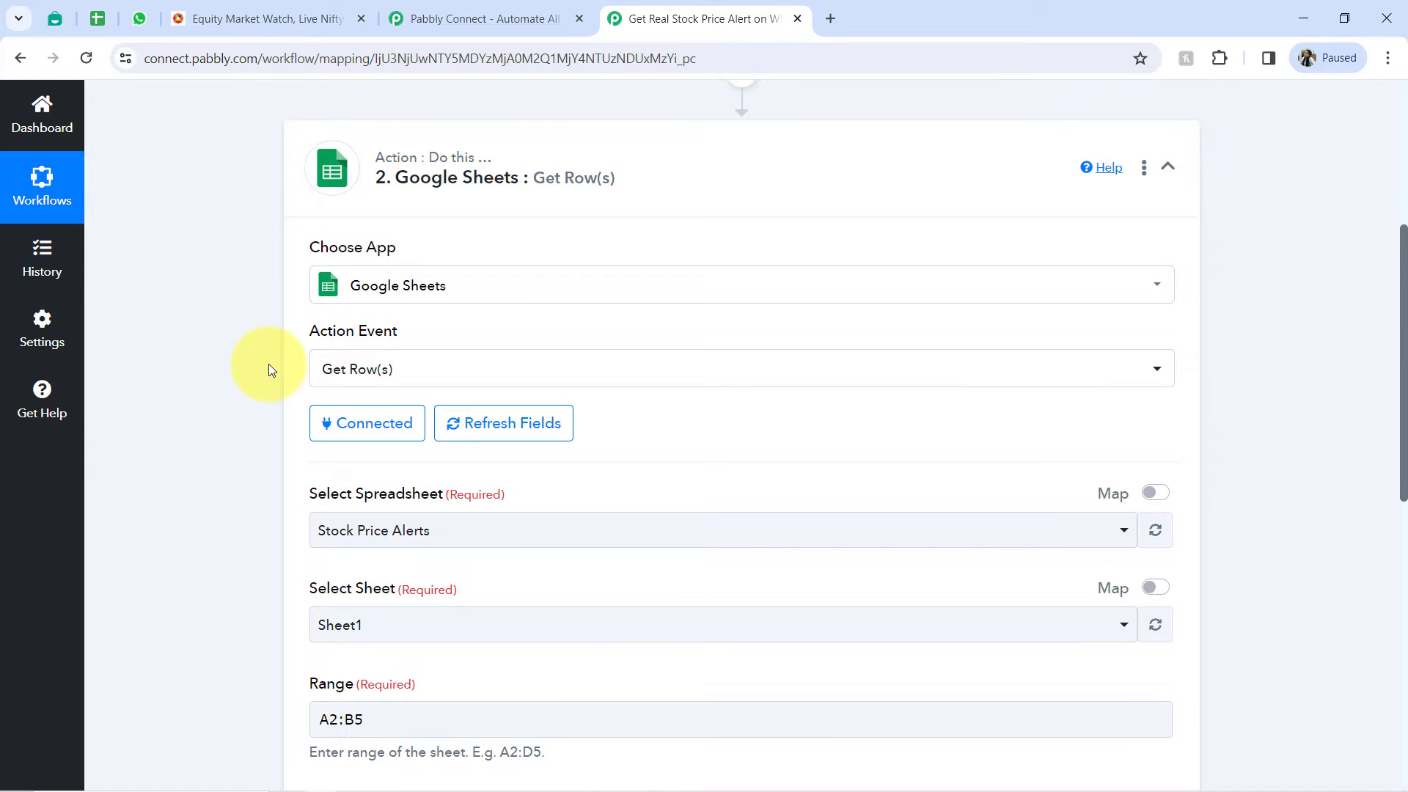
{"action": "left_click", "coordinate": [557, 176]}
{"action": "left_click_drag", "start_coordinate": [1399, 250], "coordinate": [1396, 180]}
{"action": "left_click", "coordinate": [680, 327]}
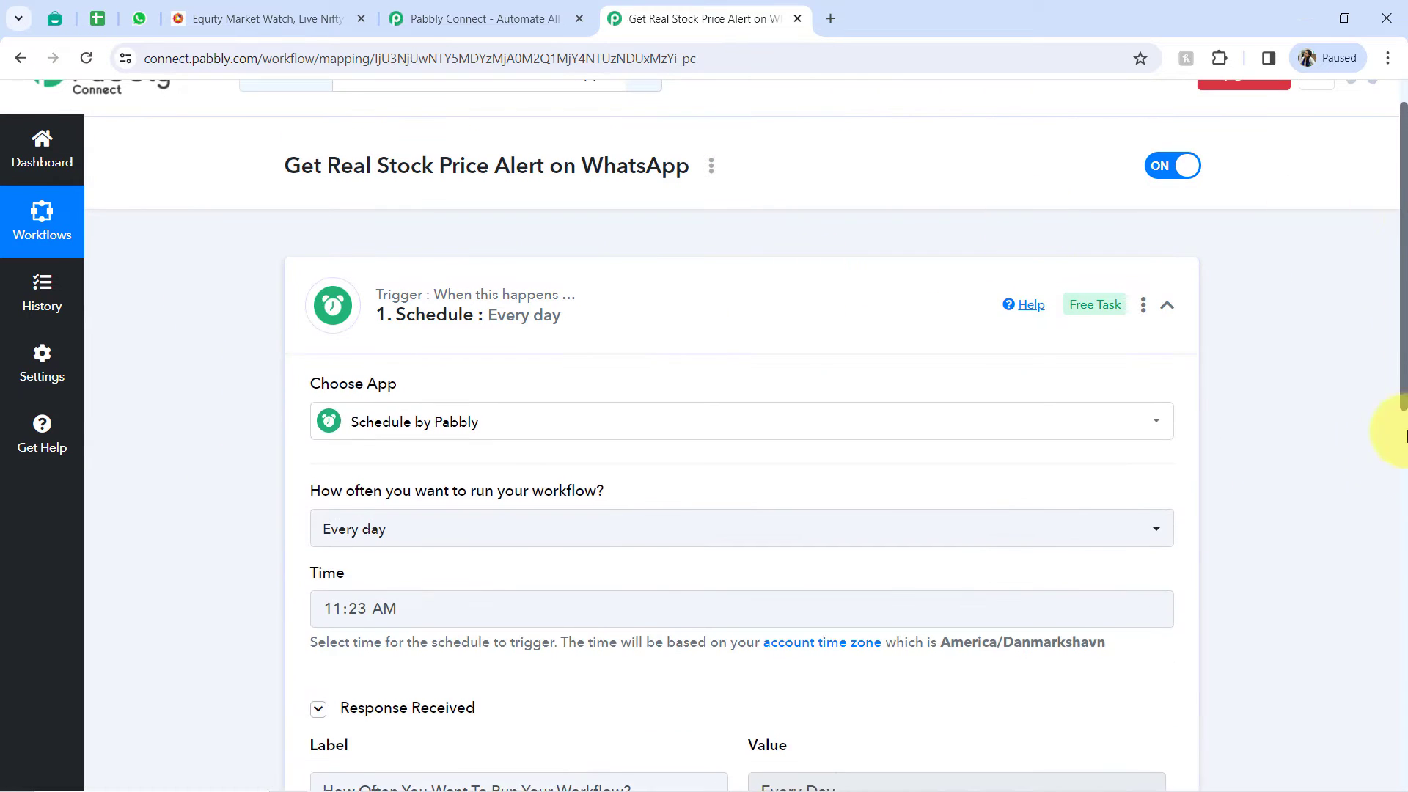
{"action": "left_click_drag", "start_coordinate": [1404, 436], "coordinate": [1376, 515]}
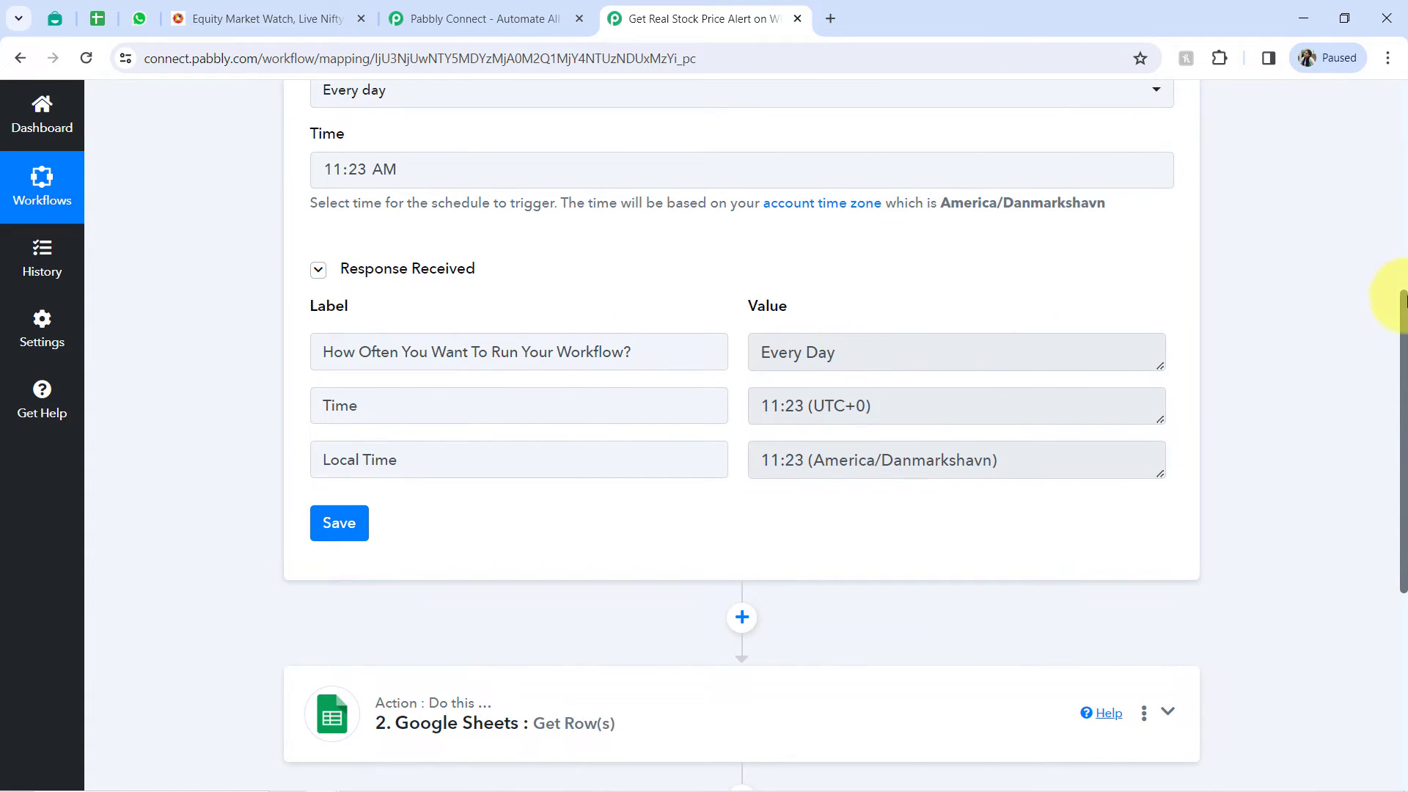
{"action": "left_click_drag", "start_coordinate": [1404, 297], "coordinate": [1372, 471]}
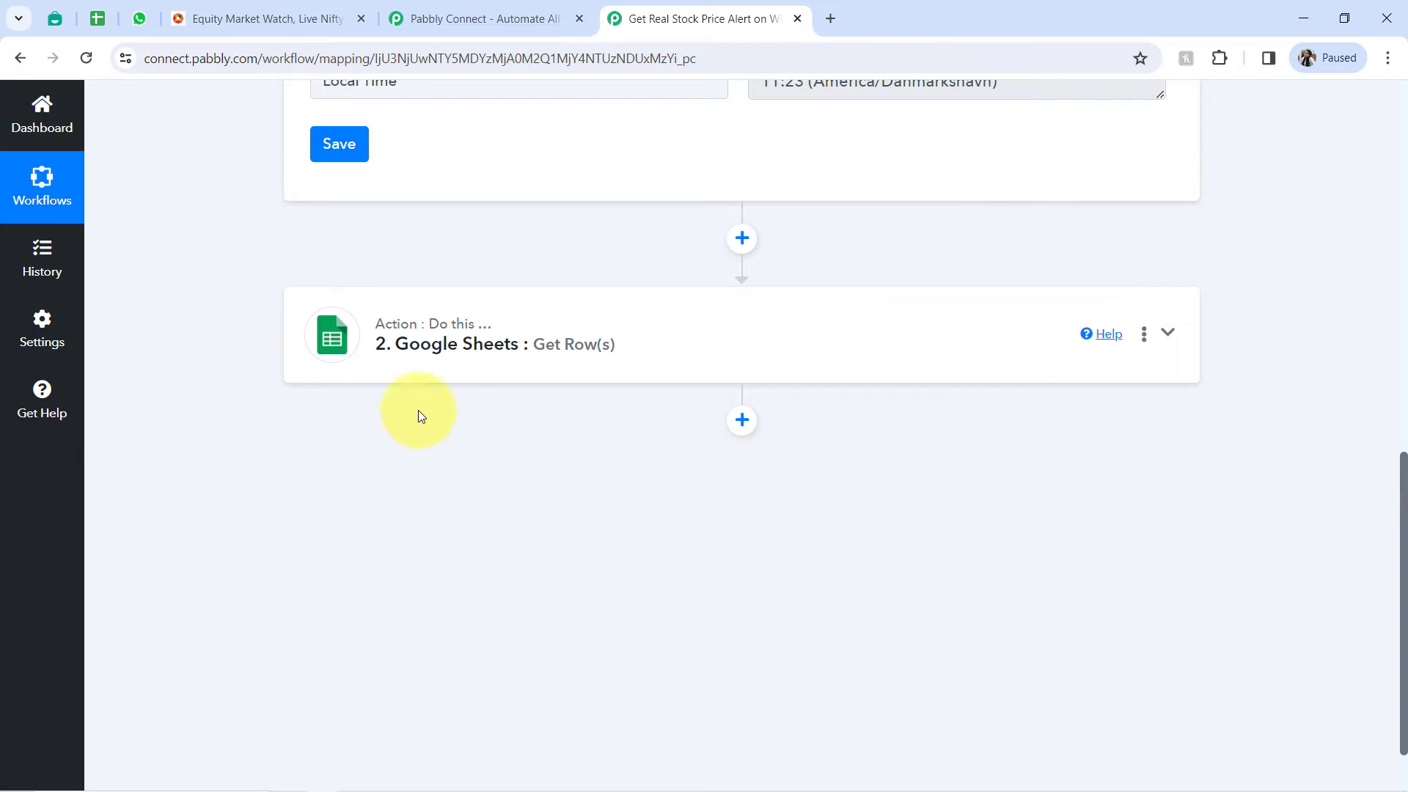
{"action": "left_click", "coordinate": [404, 376]}
{"action": "left_click", "coordinate": [97, 18]}
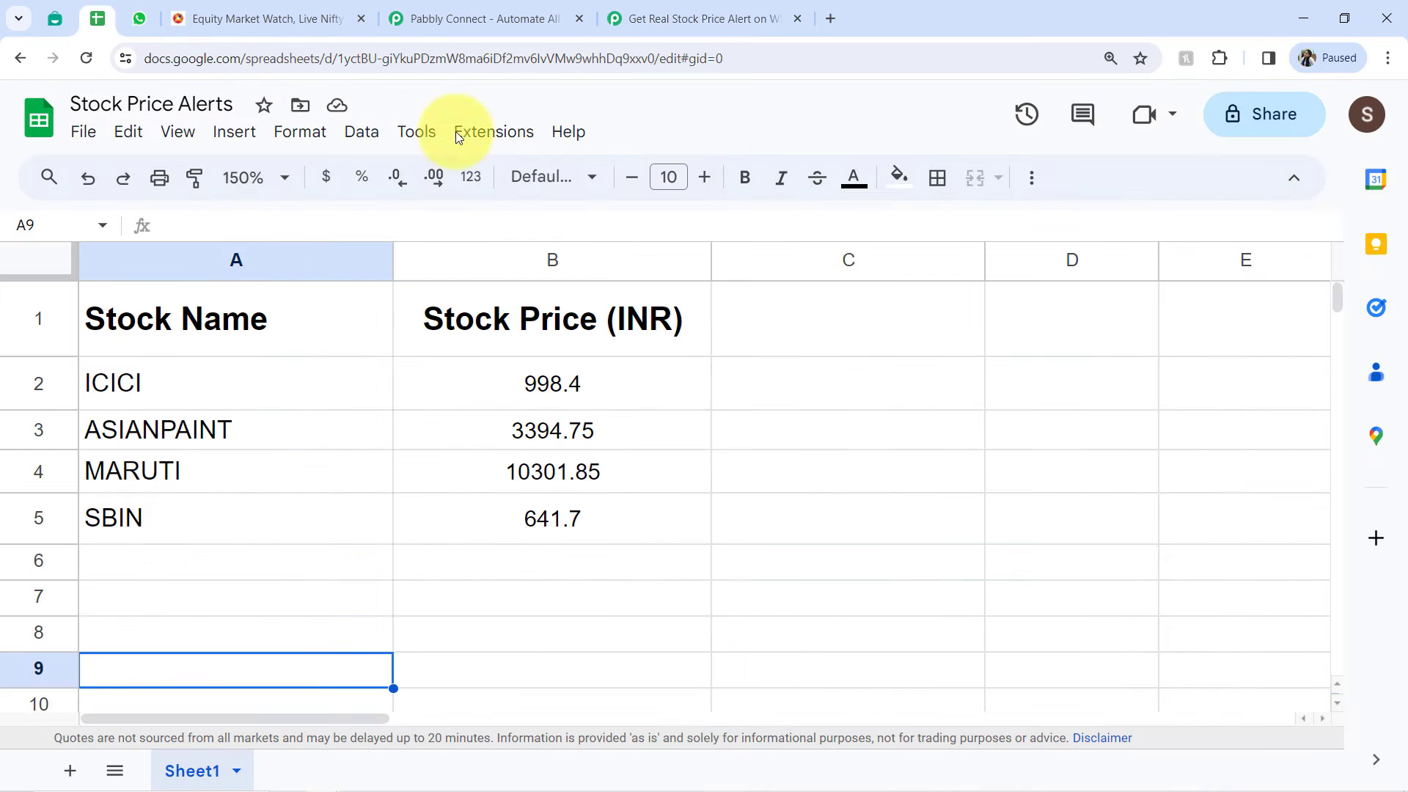
{"action": "left_click", "coordinate": [609, 8]}
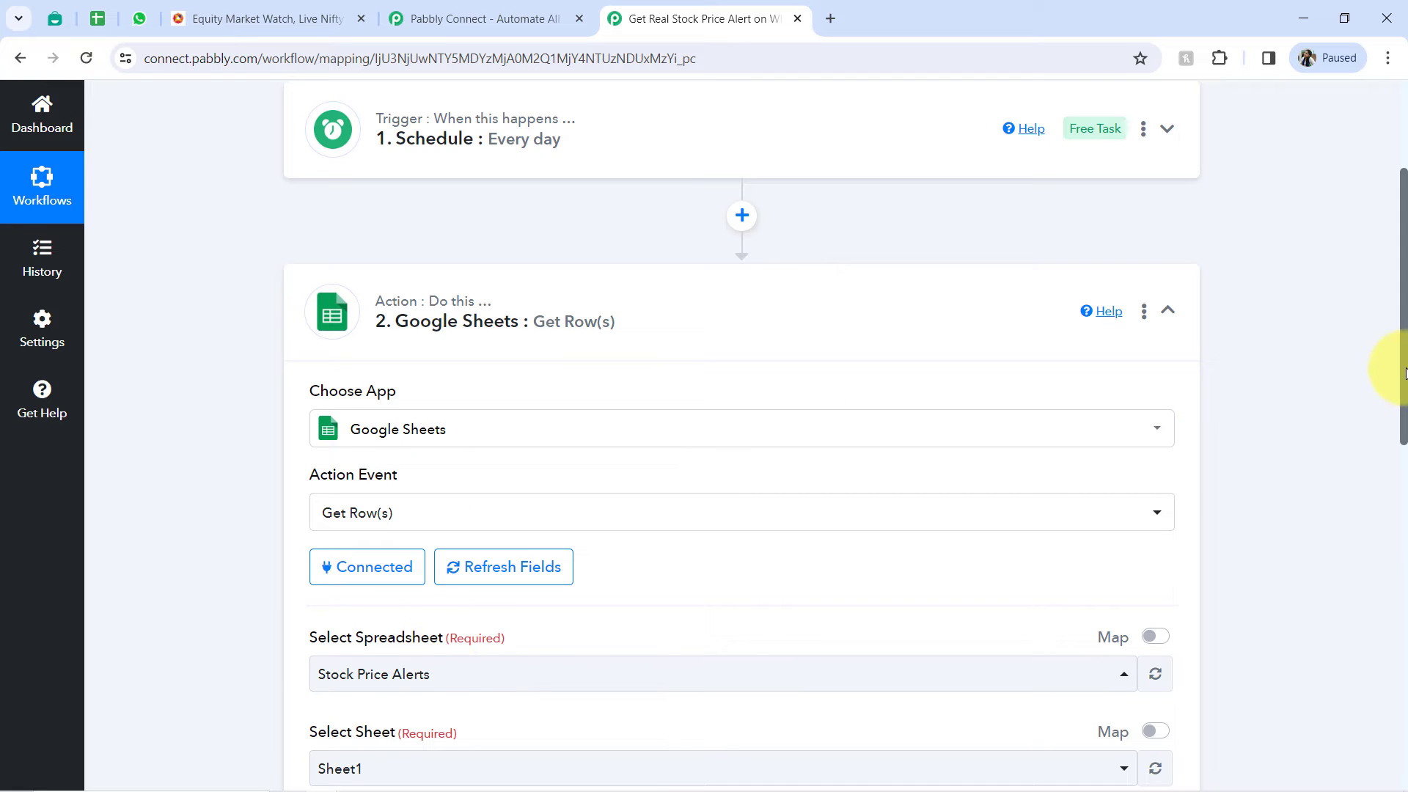
- Add an Interakt action step after Google Sheets with the action event Send WhatsApp Template Message
{"action": "left_click_drag", "start_coordinate": [1400, 400], "coordinate": [1353, 727]}
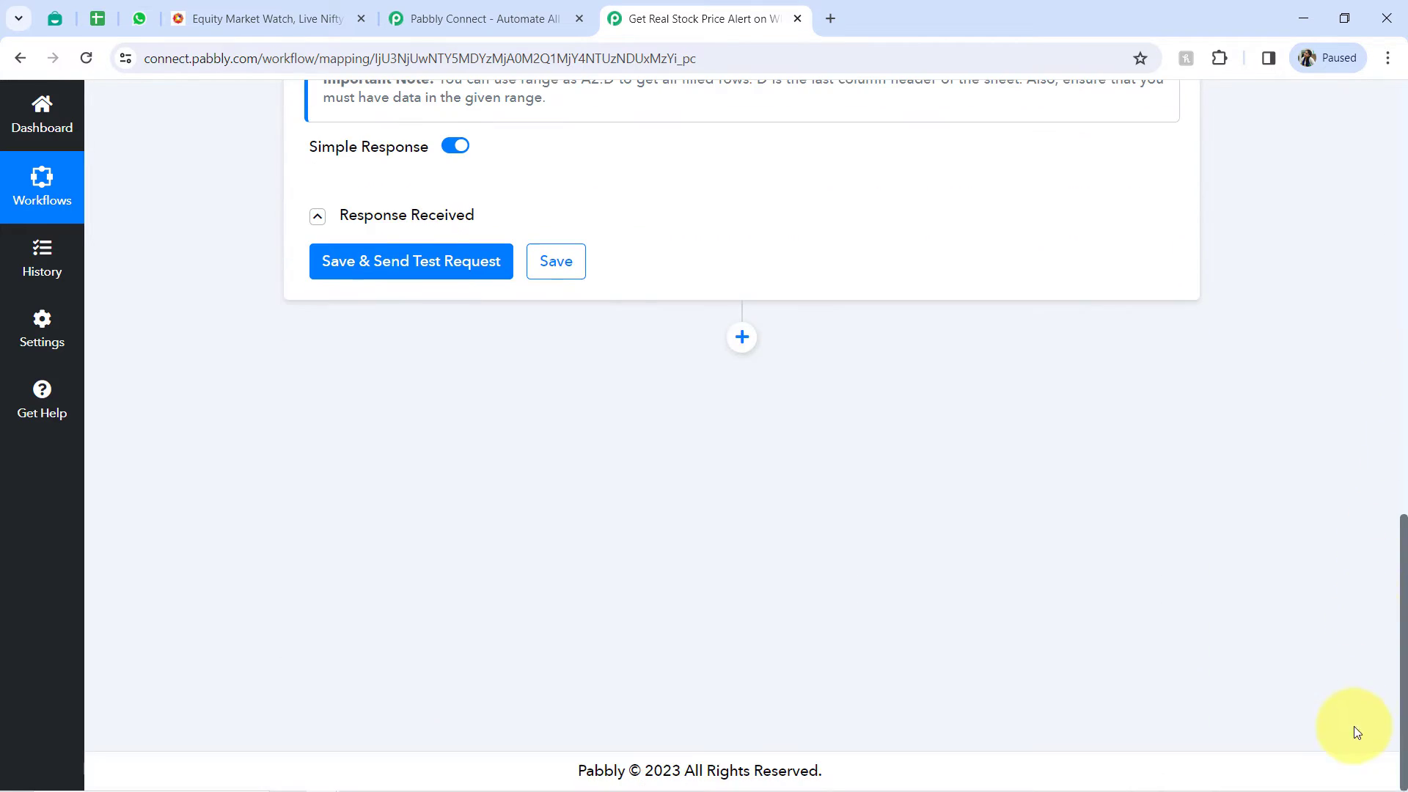
{"action": "left_click", "coordinate": [741, 339]}
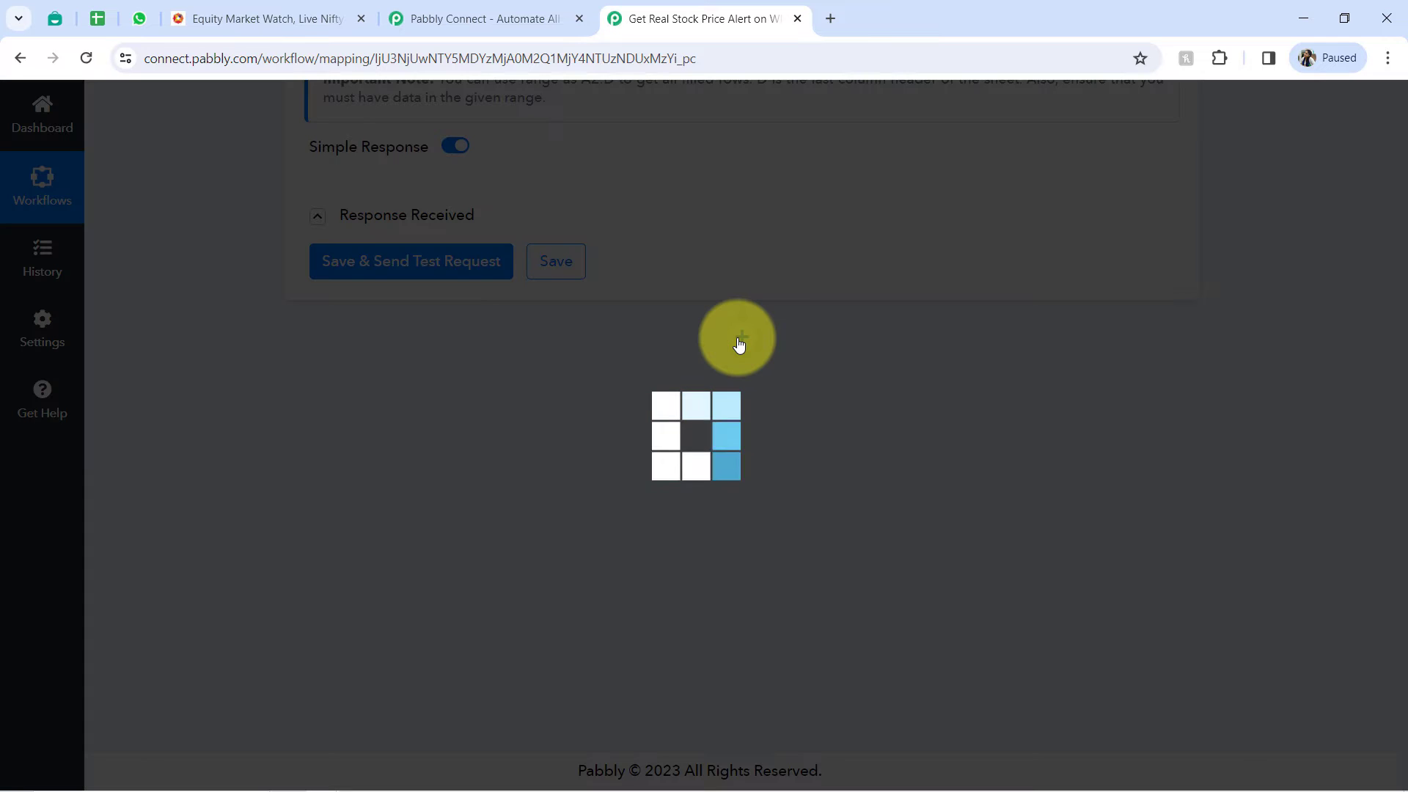
{"action": "scroll", "coordinate": [738, 345], "scroll_direction": "up", "scroll_amount": 2}
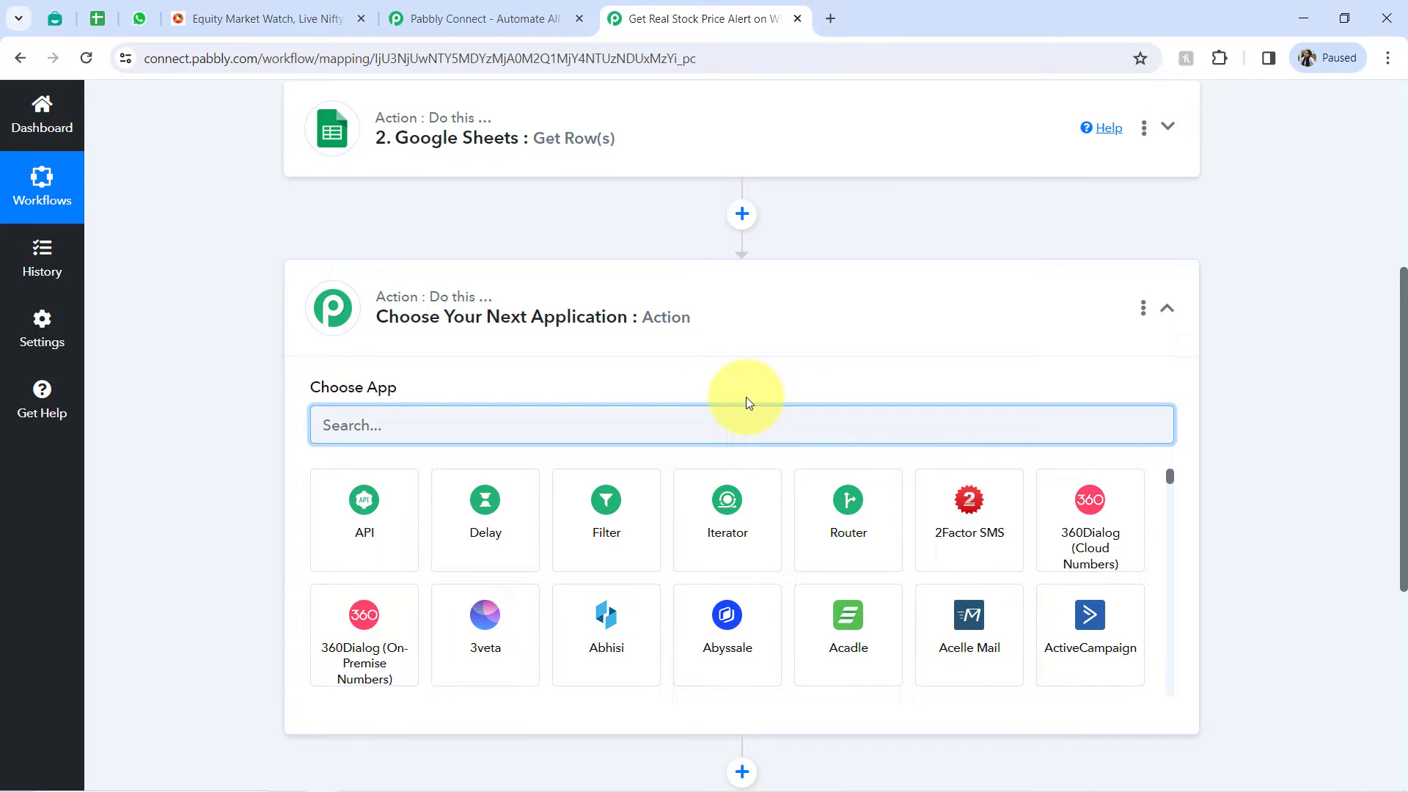
{"action": "left_click", "coordinate": [105, 15]}
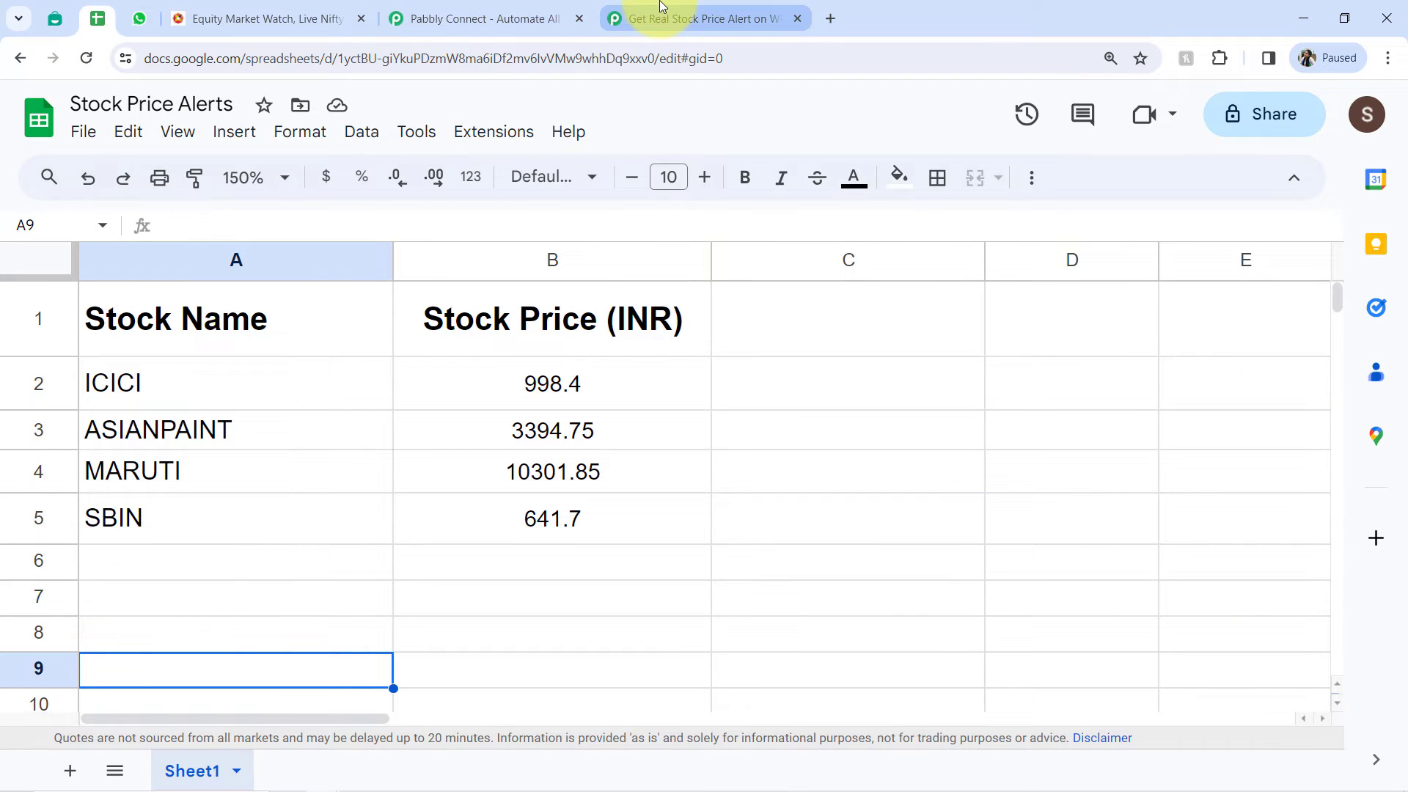
{"action": "left_click", "coordinate": [643, 16]}
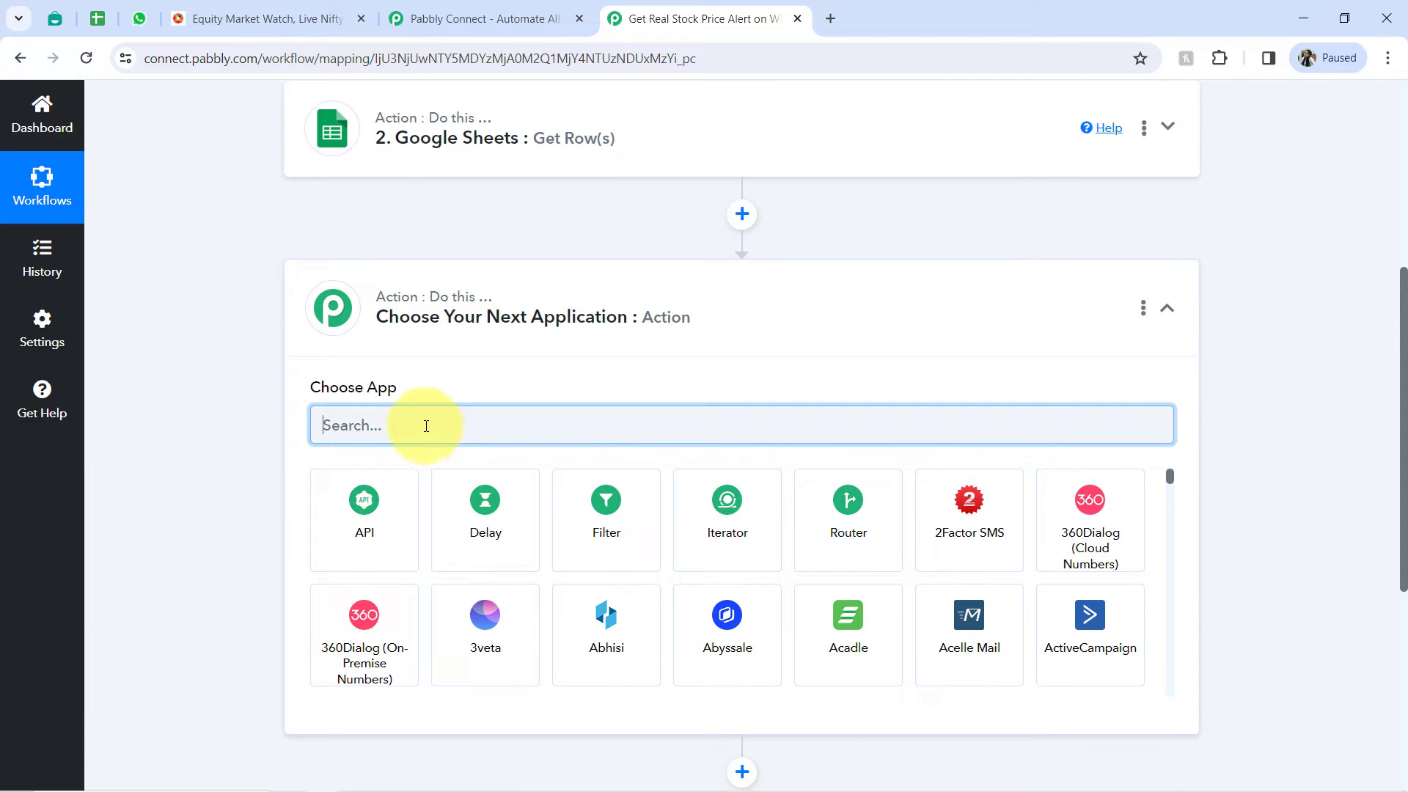
{"action": "type", "text": "inter"}
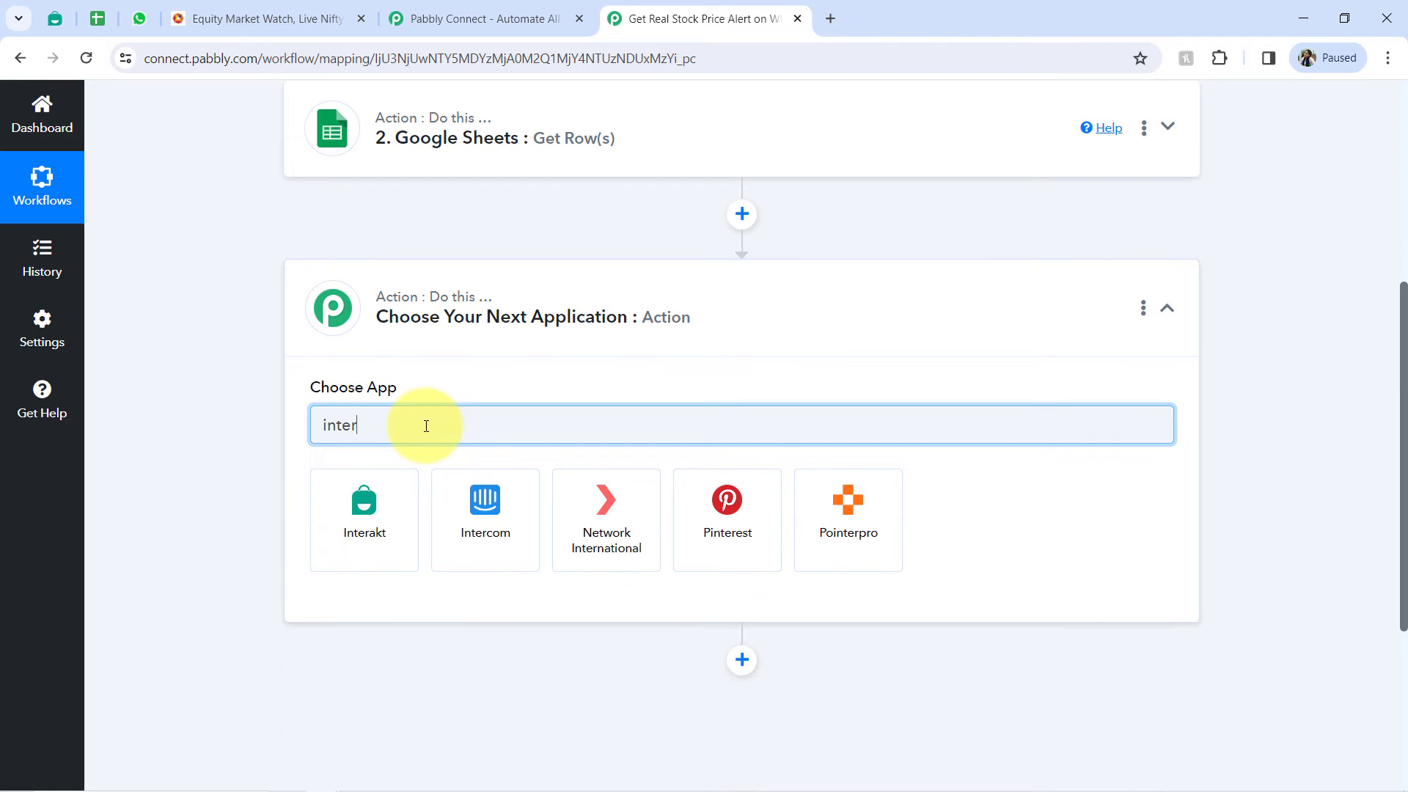
{"action": "left_click", "coordinate": [363, 504]}
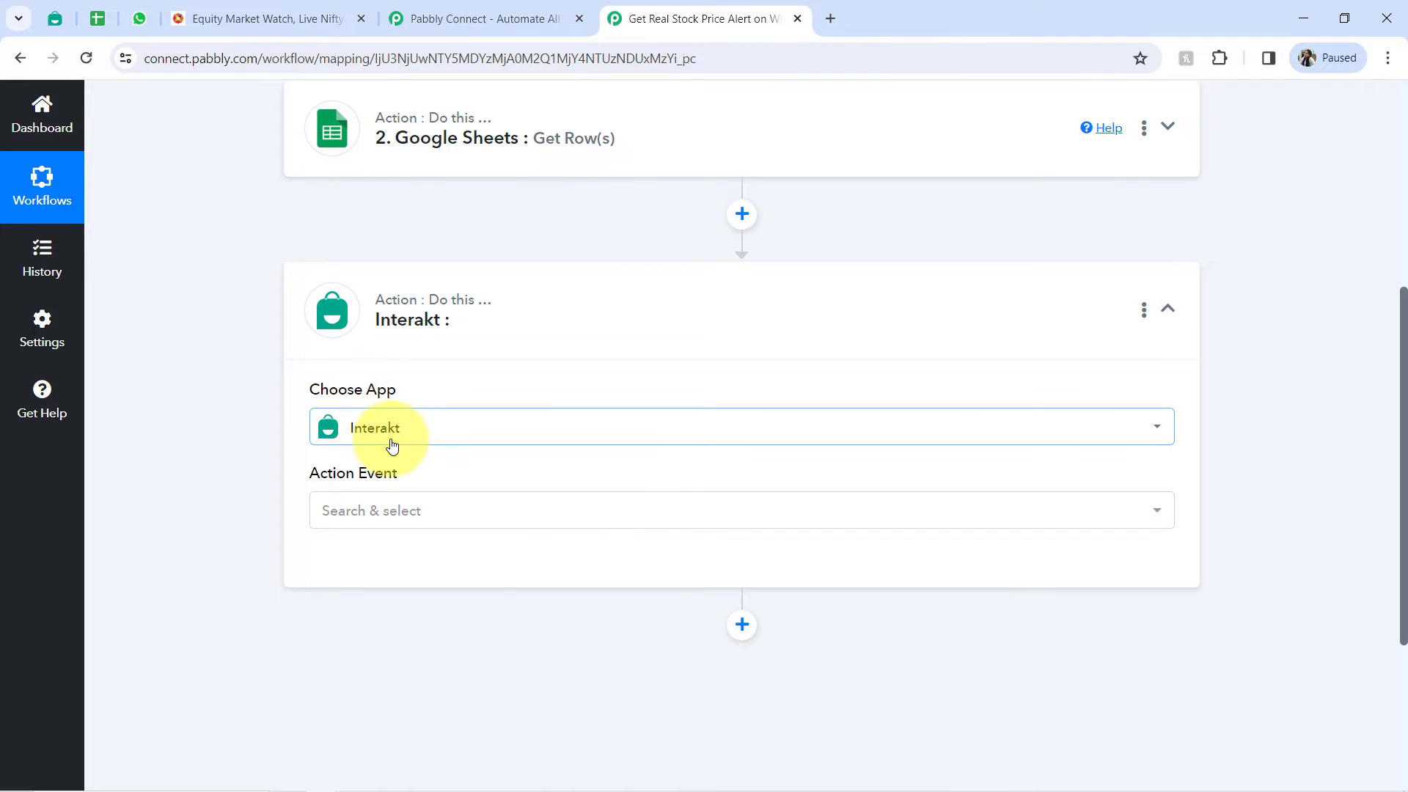
{"action": "left_click", "coordinate": [359, 520]}
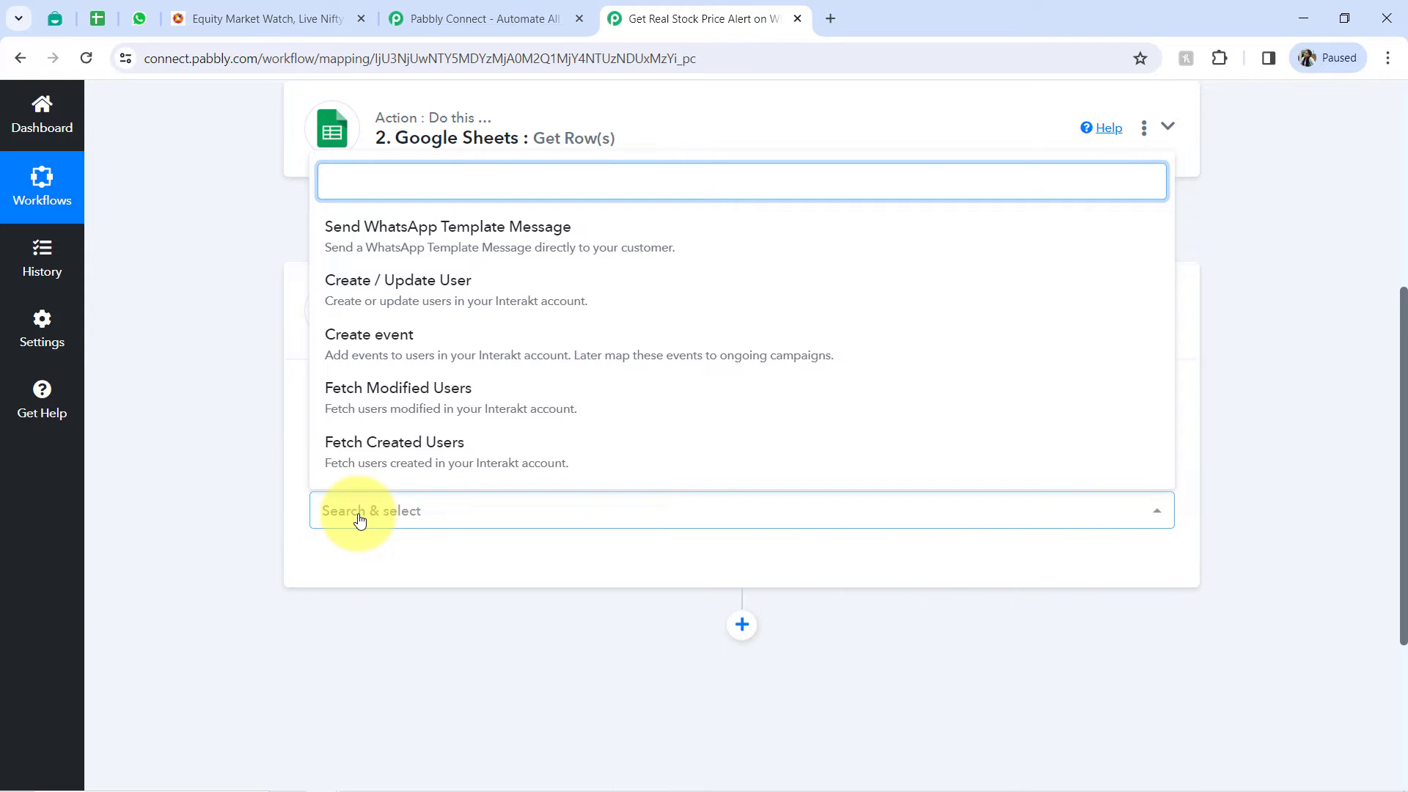
{"action": "left_click", "coordinate": [402, 230]}
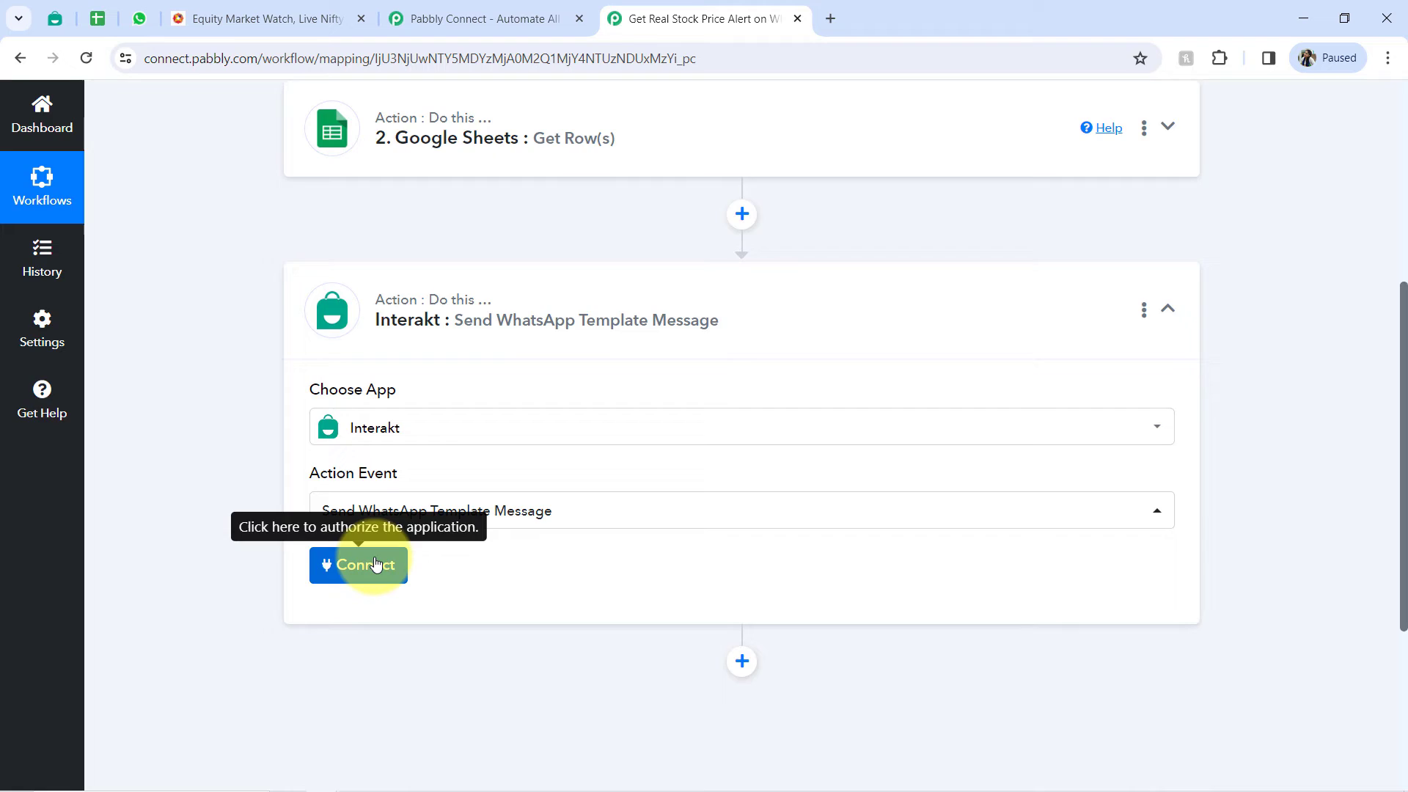
- Start a new Interakt connection and open the linked Interakt account's developer settings in a new browser tab
{"action": "left_click", "coordinate": [374, 565]}
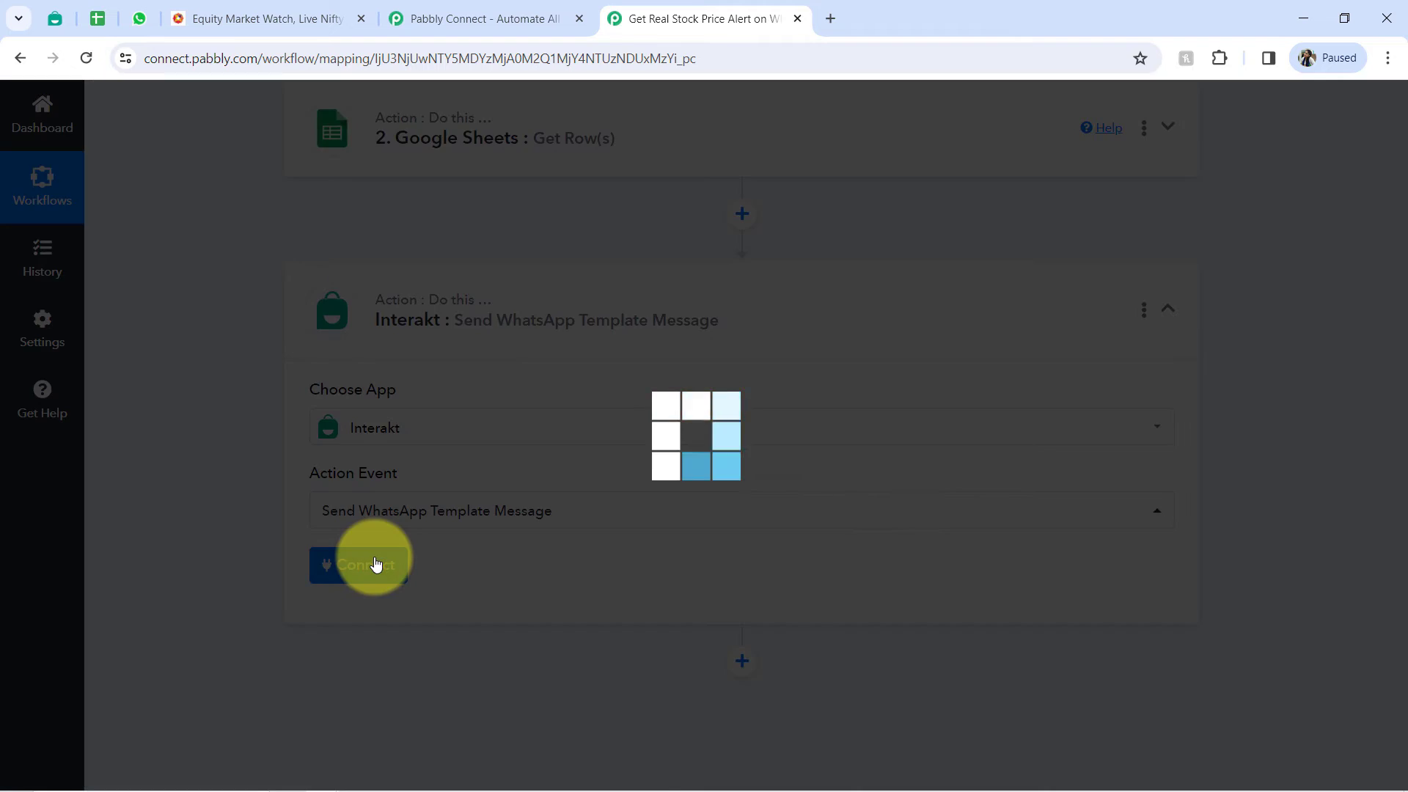
{"action": "left_click", "coordinate": [760, 274]}
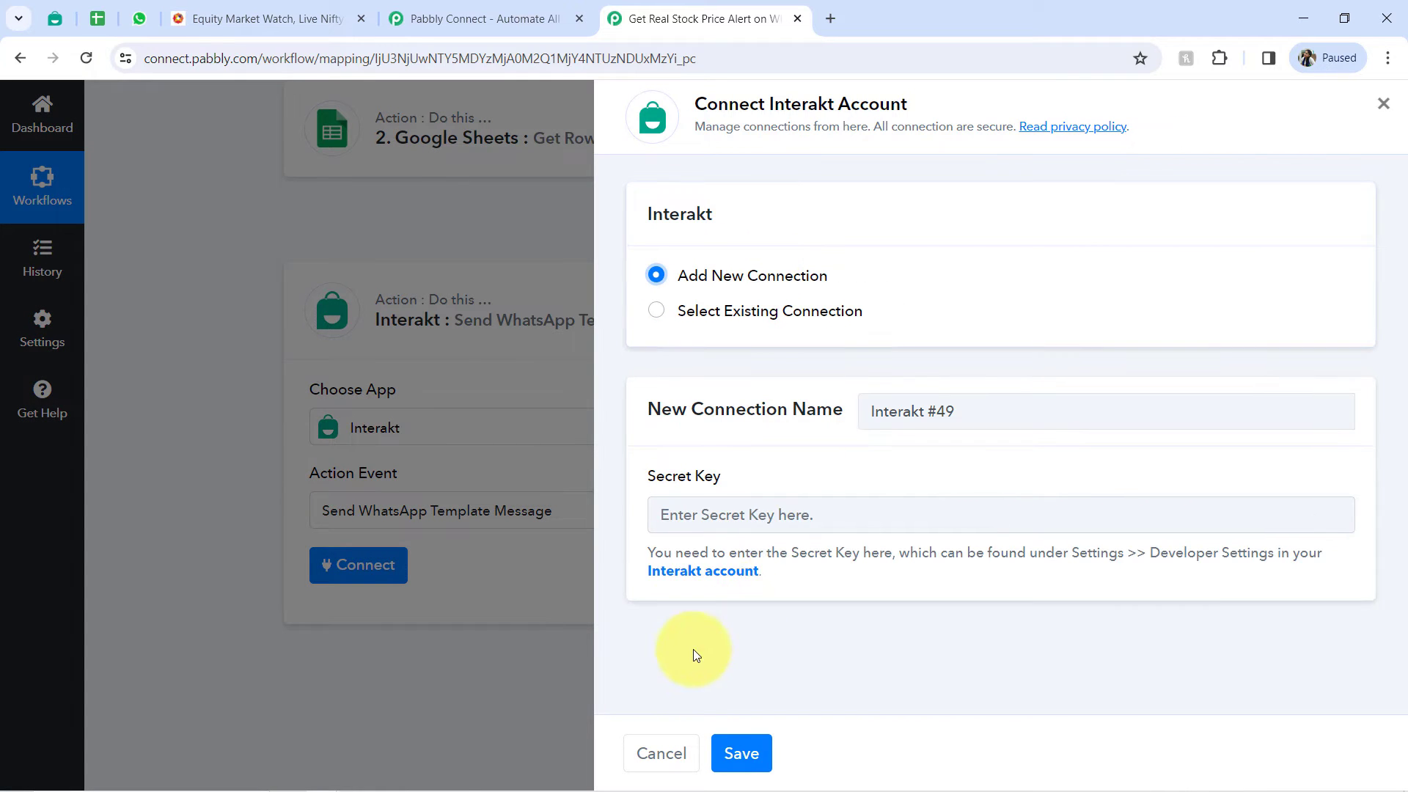
{"action": "right_click", "coordinate": [698, 570]}
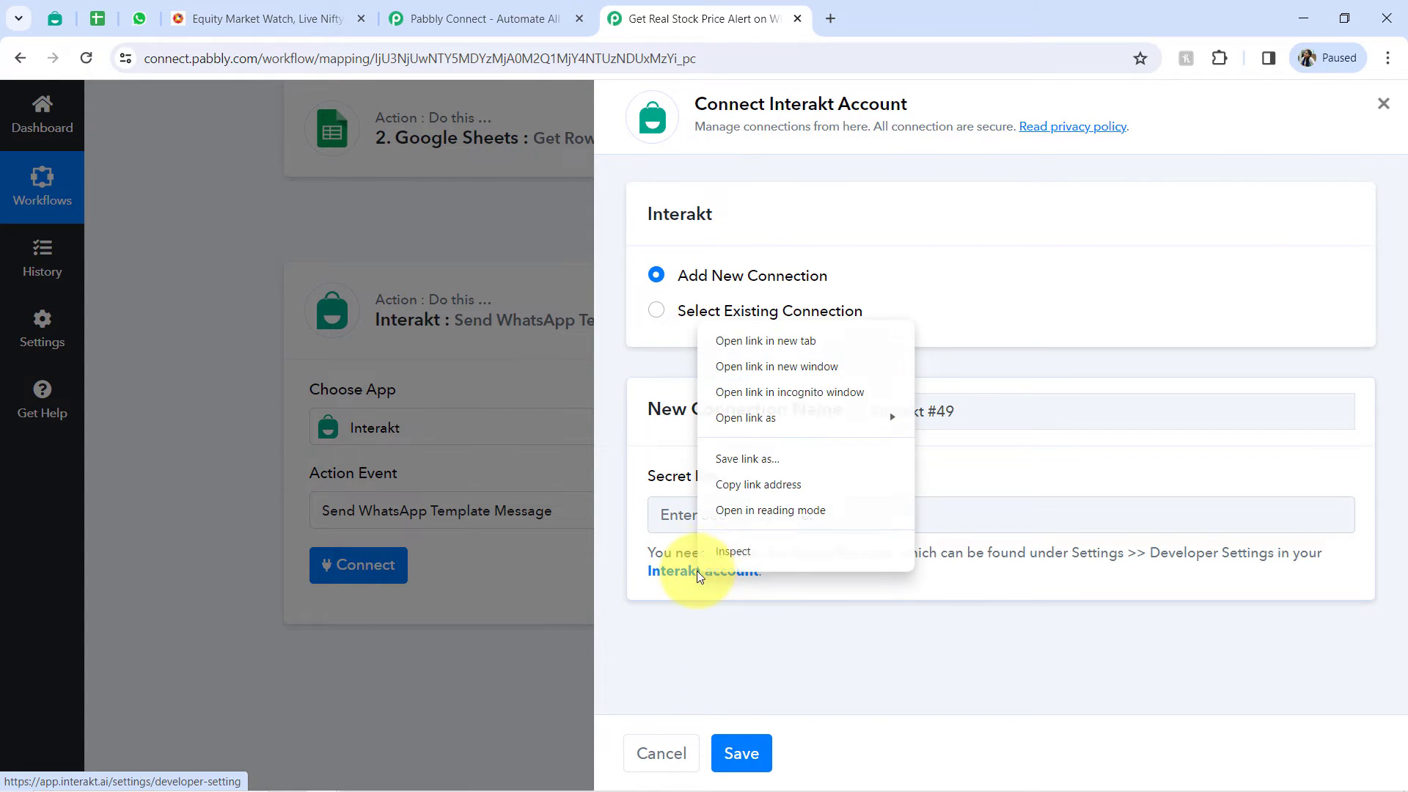
{"action": "left_click", "coordinate": [757, 342]}
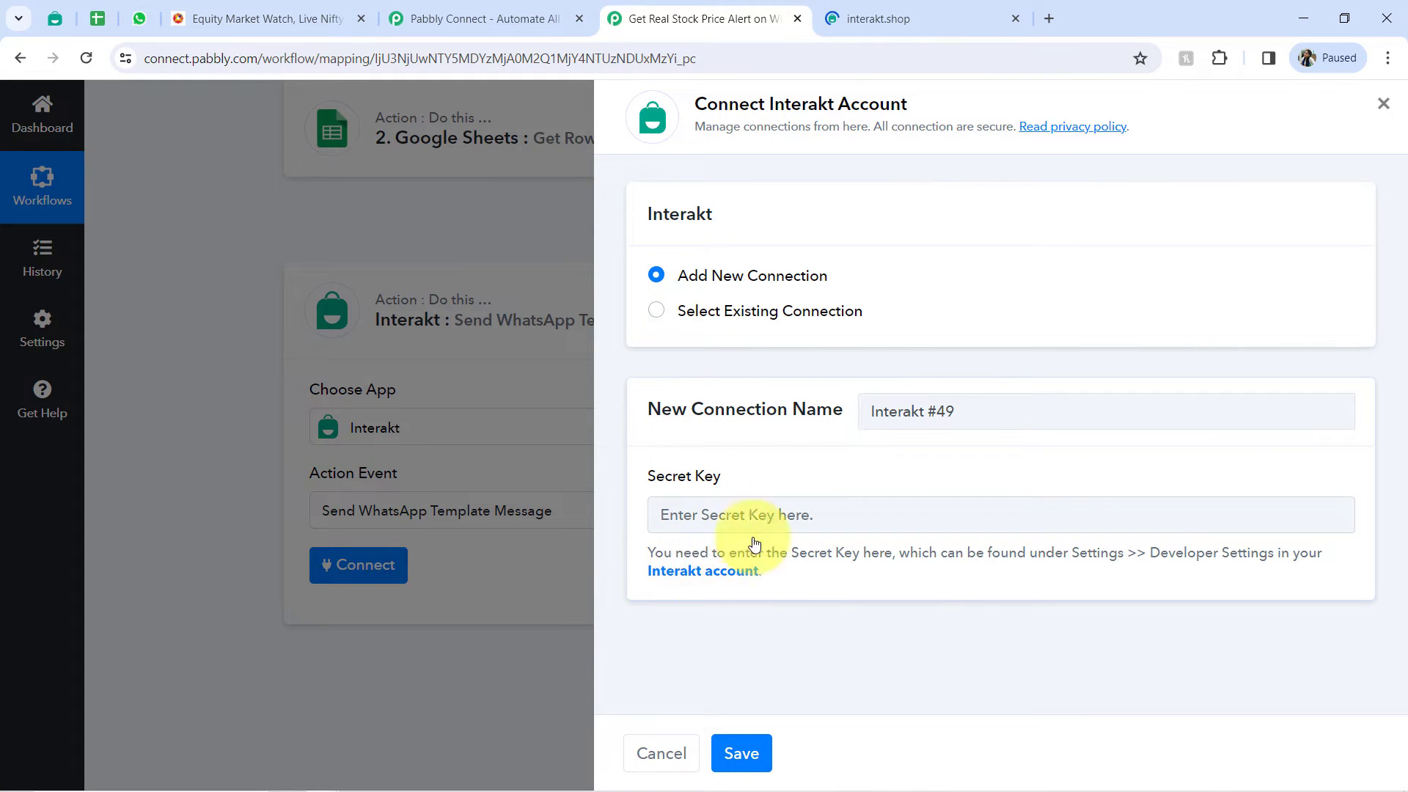
- Copy the secret key from Interakt's developer settings, paste it into the new connection's Secret Key field, save, and close the Interakt tab
{"action": "left_click", "coordinate": [890, 16]}
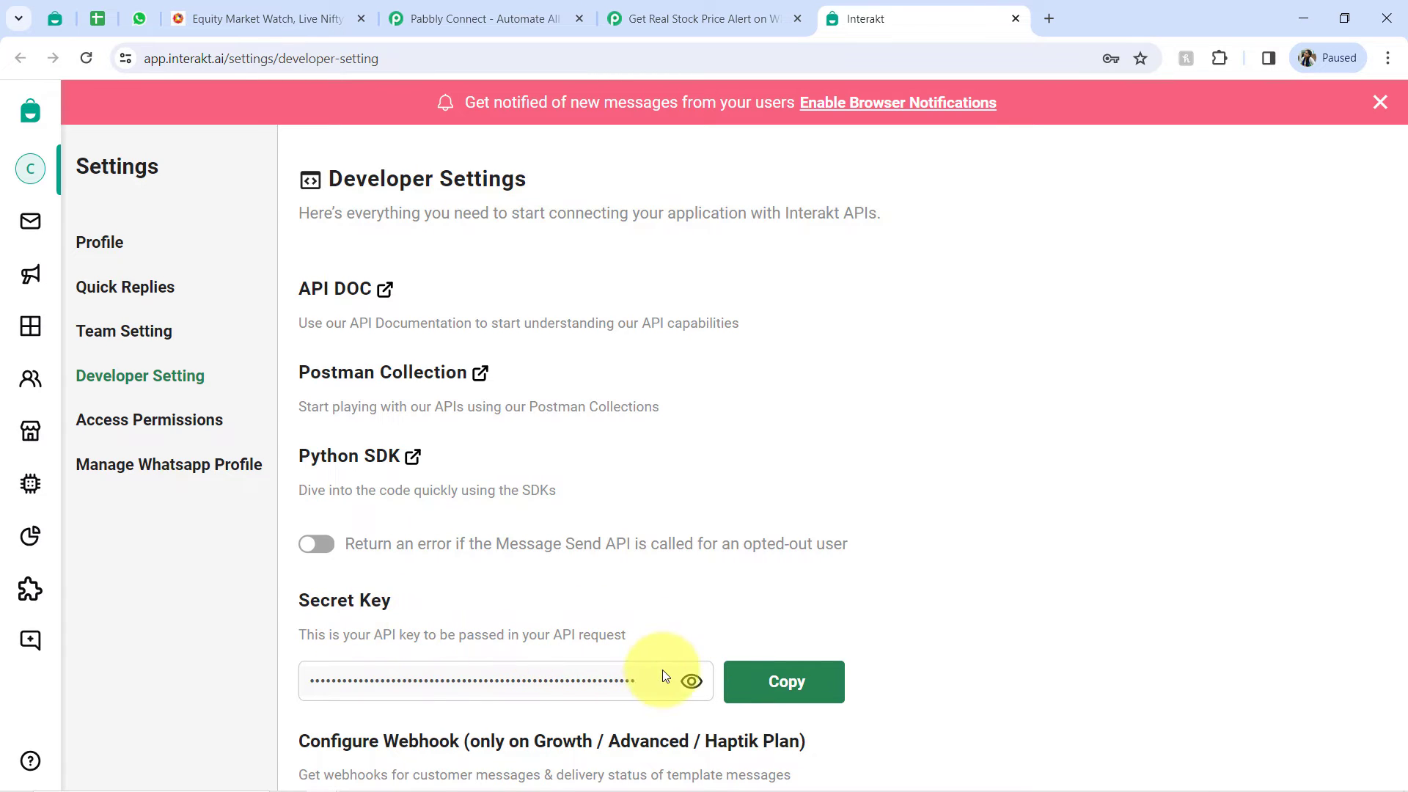
{"action": "left_click", "coordinate": [743, 682]}
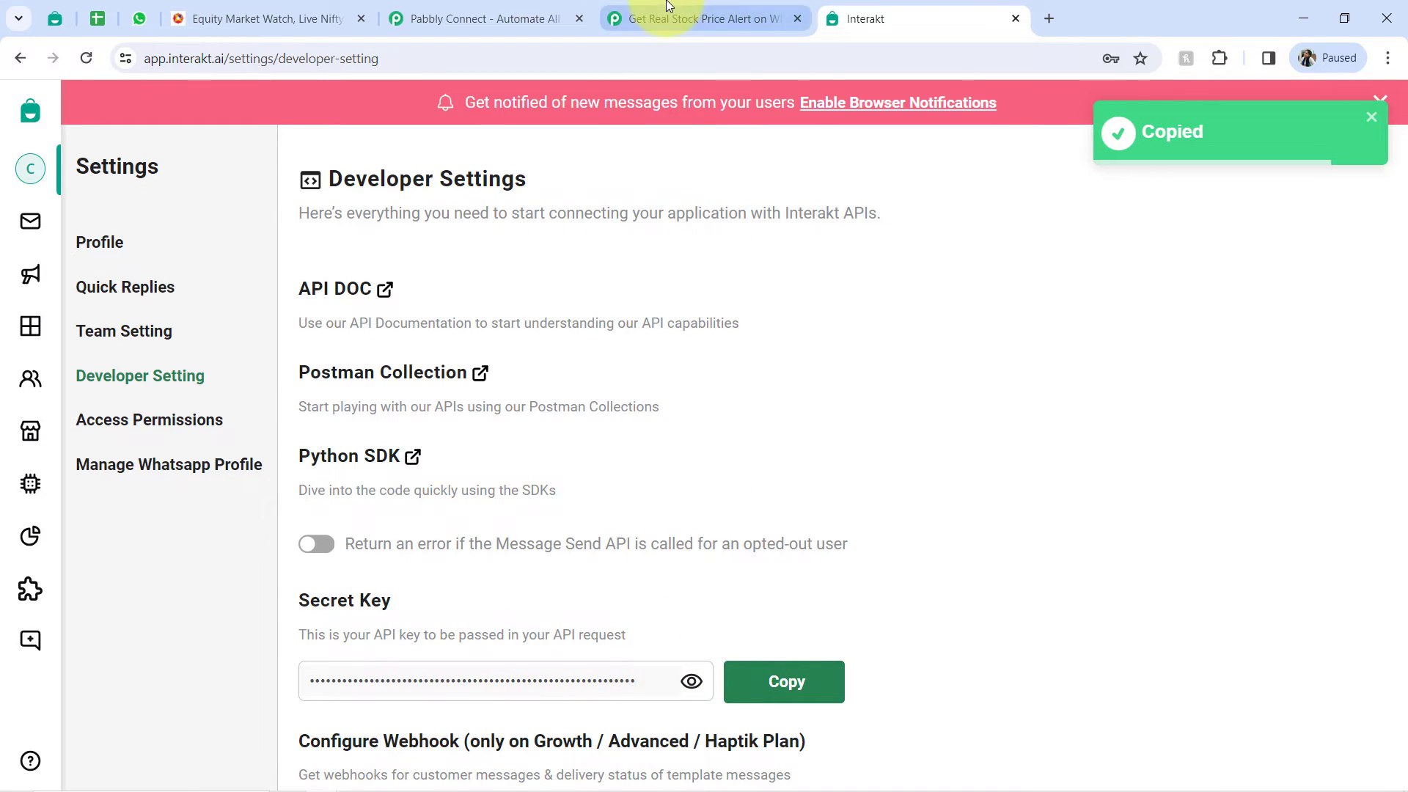
{"action": "left_click", "coordinate": [670, 16]}
{"action": "key", "text": "ctrl+v"}
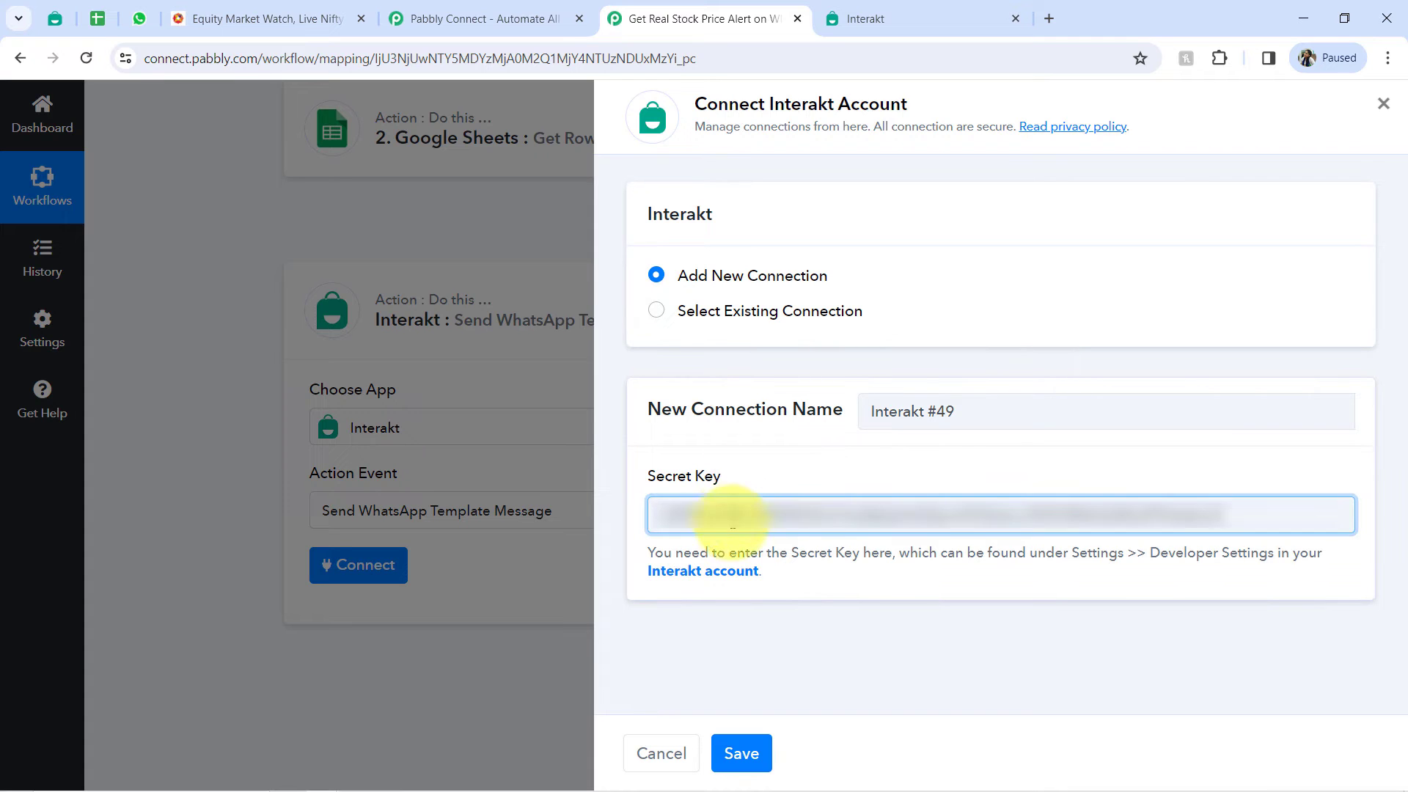
{"action": "left_click", "coordinate": [742, 754]}
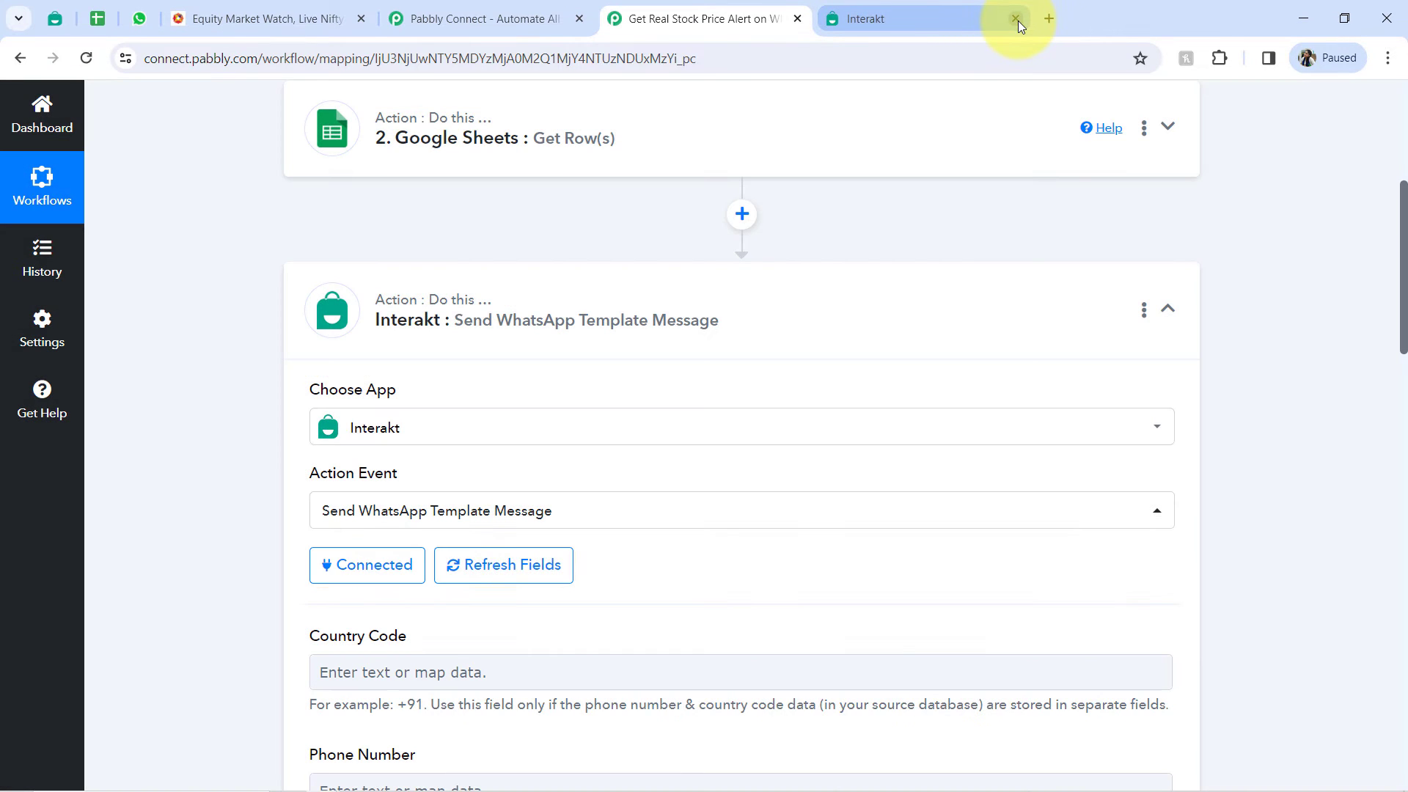
{"action": "left_click", "coordinate": [1016, 19]}
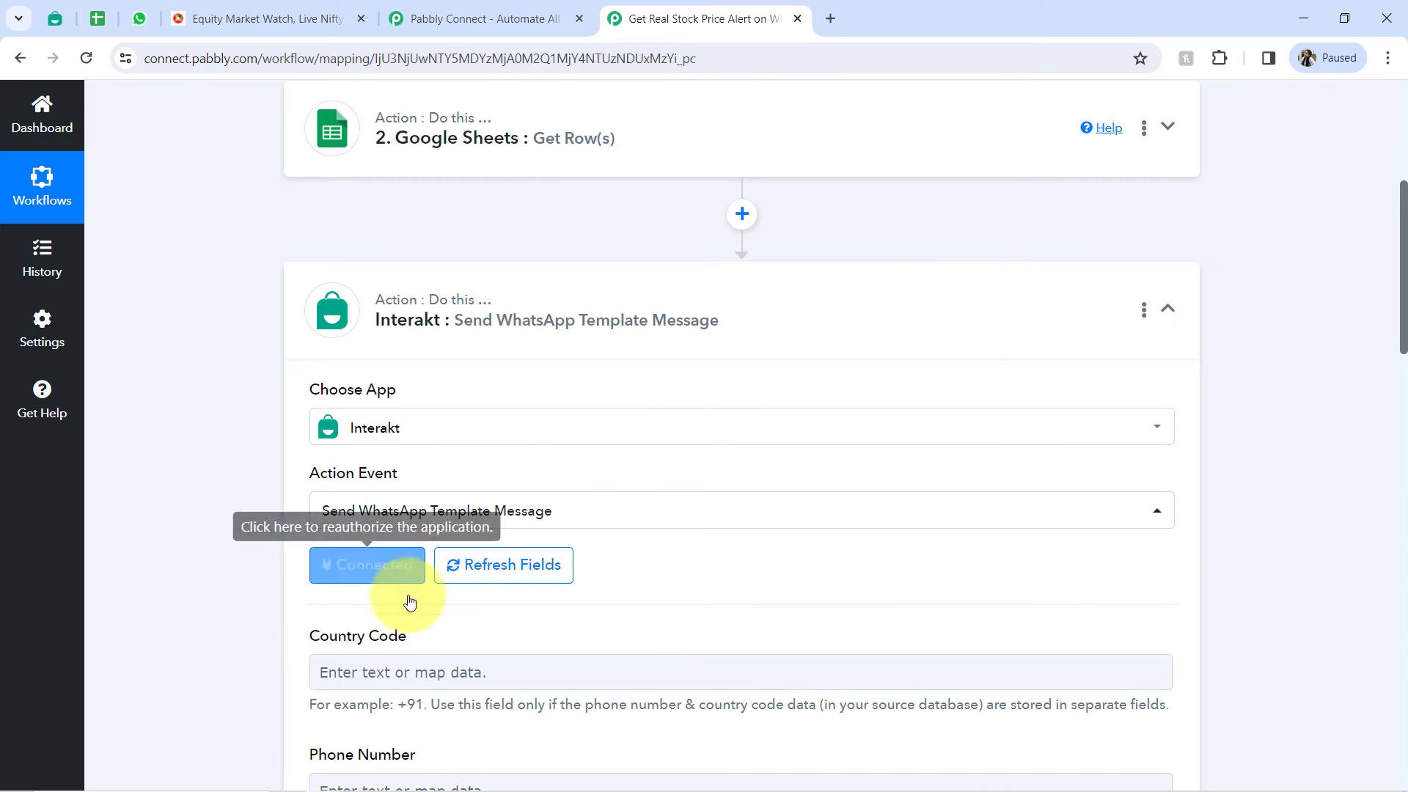
- Look through the Interakt action's message fields and review the stock names and prices in the Stock Price Alerts sheet
{"action": "left_click_drag", "start_coordinate": [1402, 323], "coordinate": [1388, 487]}
{"action": "scroll", "coordinate": [1384, 482], "scroll_direction": "down", "scroll_amount": 2}
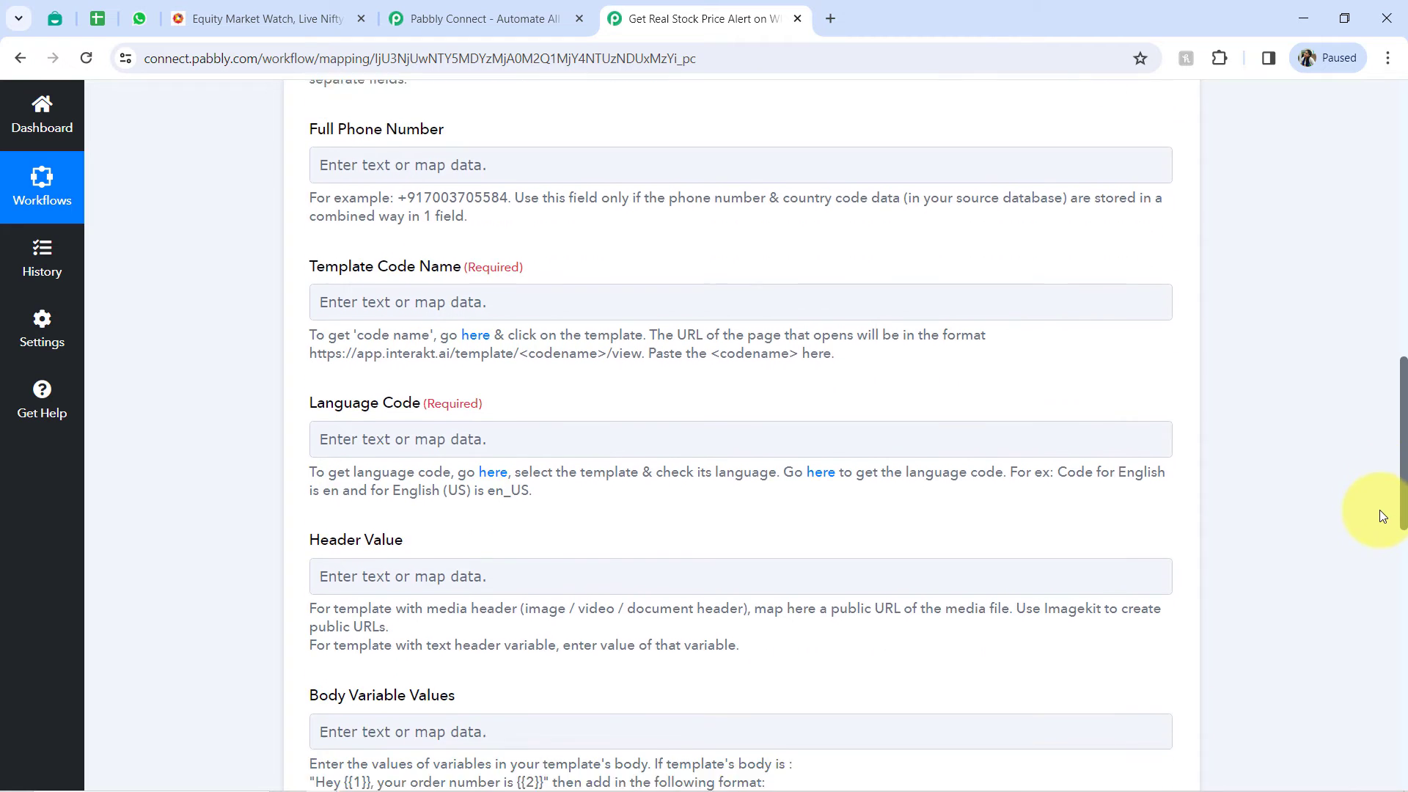
{"action": "scroll", "coordinate": [1379, 509], "scroll_direction": "up", "scroll_amount": 4}
{"action": "scroll", "coordinate": [1381, 396], "scroll_direction": "down", "scroll_amount": 7}
{"action": "scroll", "coordinate": [1355, 411], "scroll_direction": "up", "scroll_amount": 10}
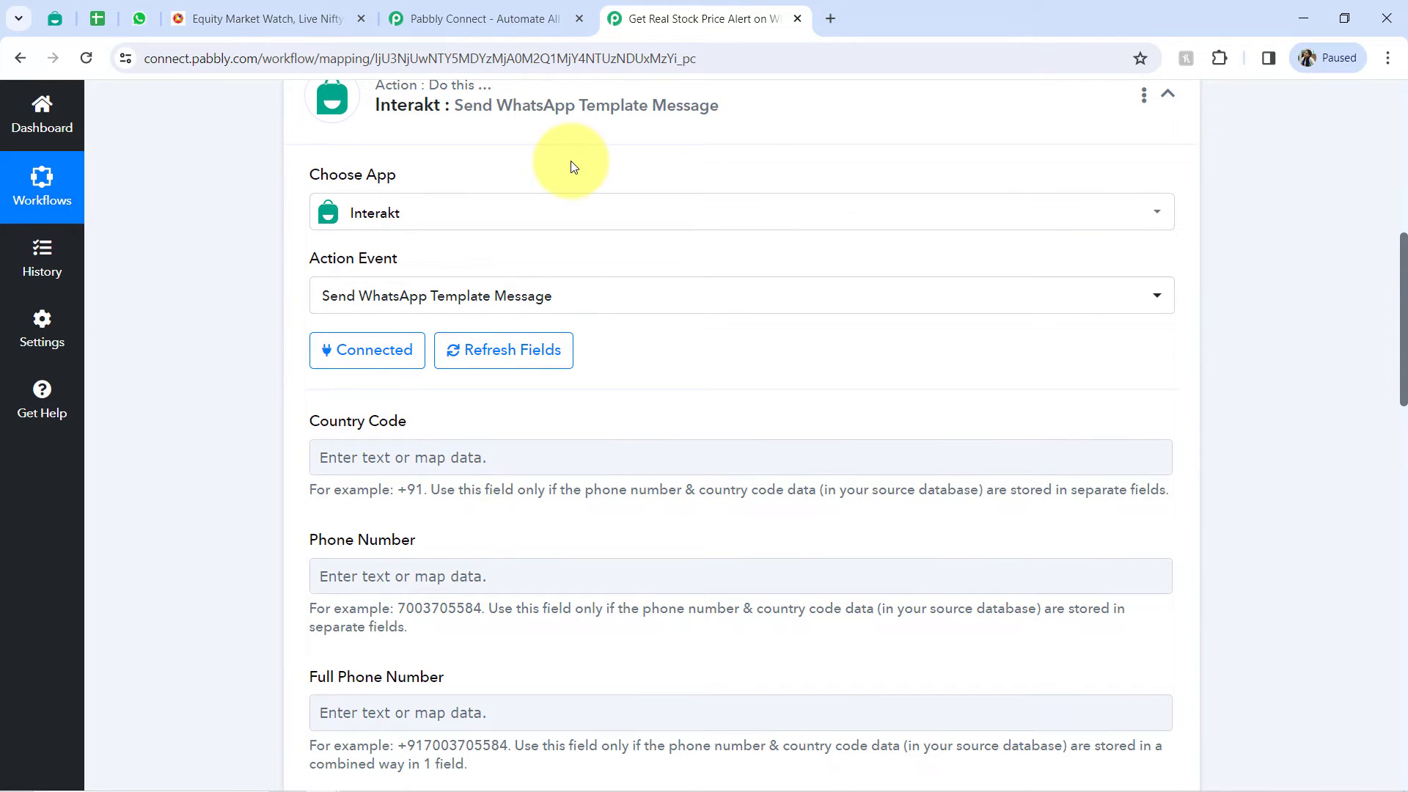
{"action": "left_click", "coordinate": [95, 19]}
{"action": "left_click", "coordinate": [257, 398]}
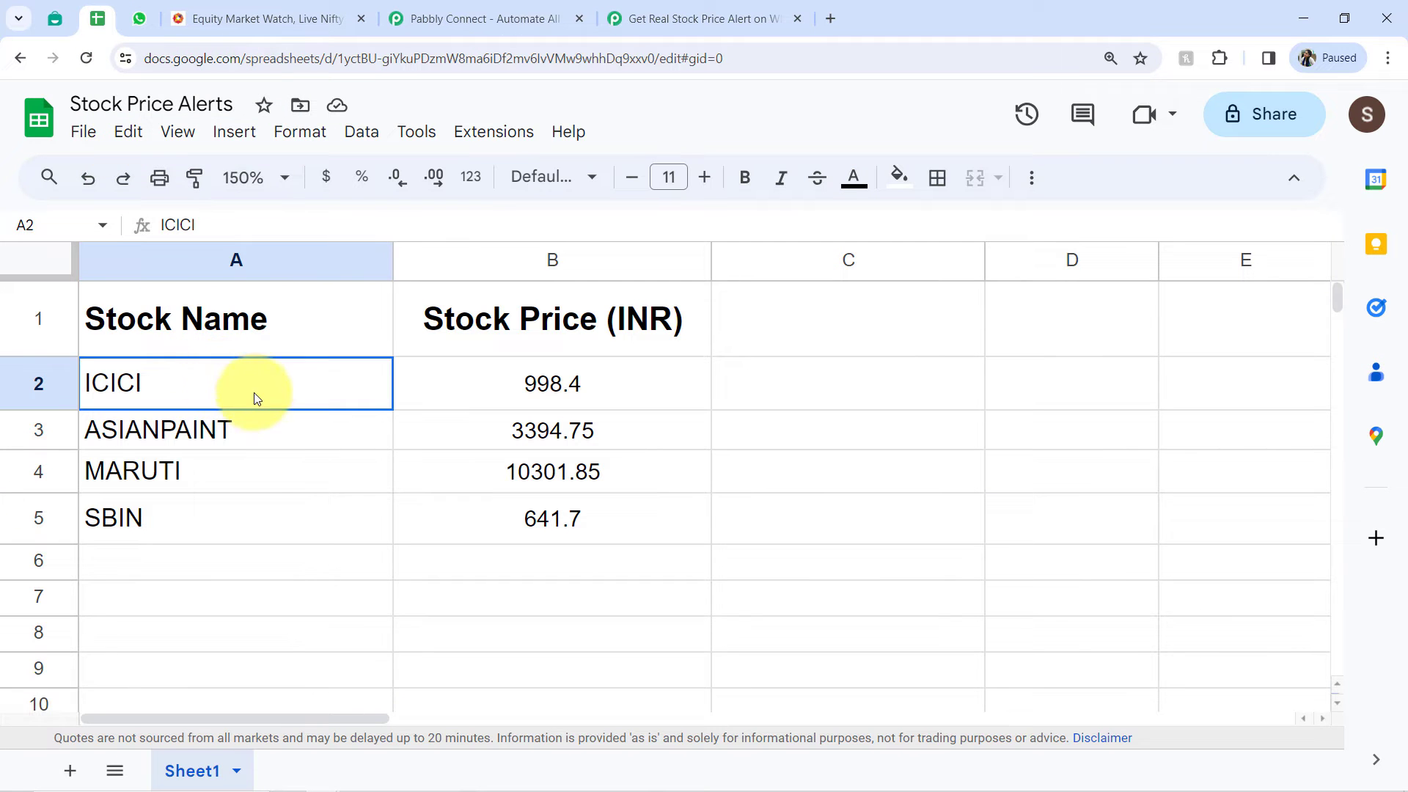
{"action": "left_click_drag", "start_coordinate": [256, 398], "coordinate": [509, 522]}
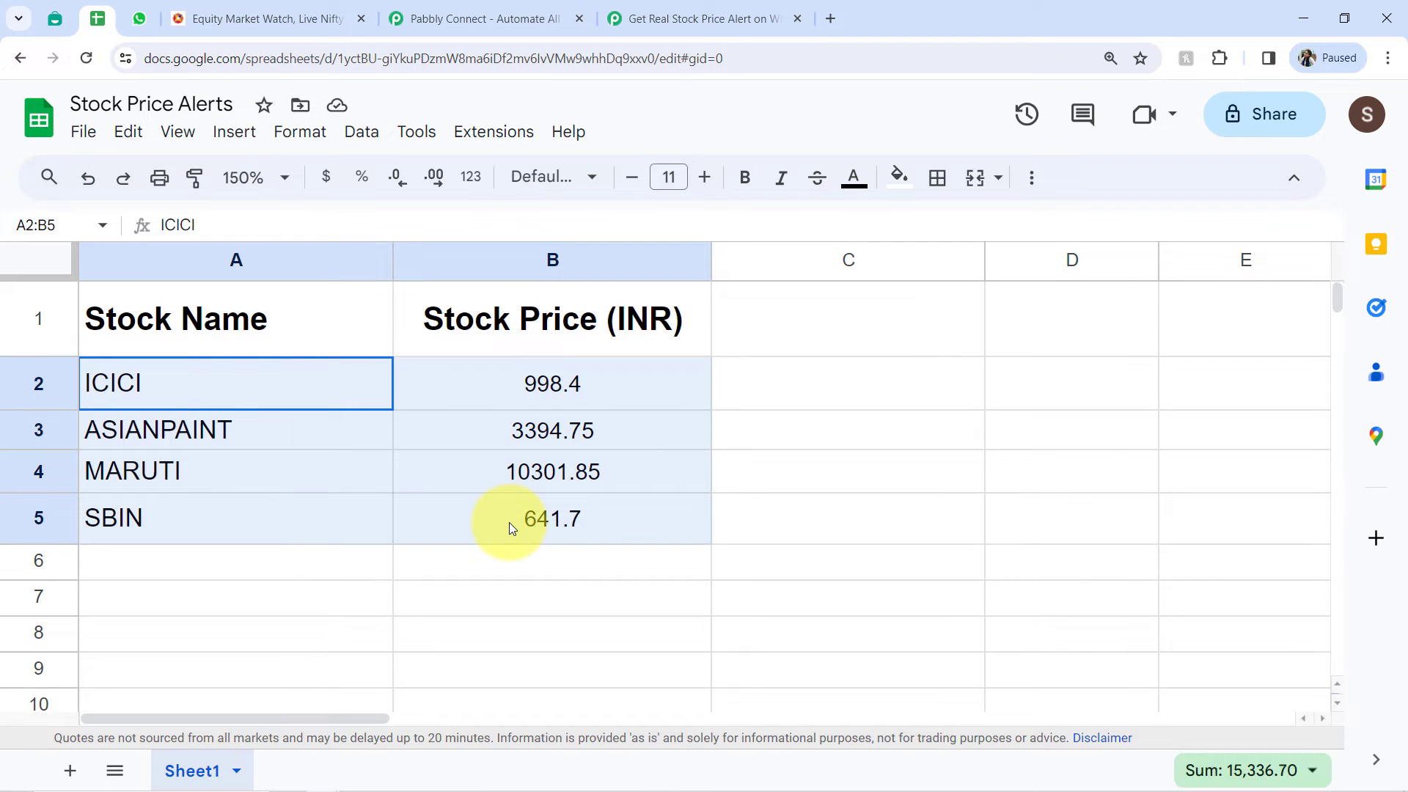
{"action": "left_click", "coordinate": [313, 587]}
{"action": "left_click_drag", "start_coordinate": [289, 567], "coordinate": [448, 572]}
{"action": "left_click_drag", "start_coordinate": [368, 598], "coordinate": [434, 603]}
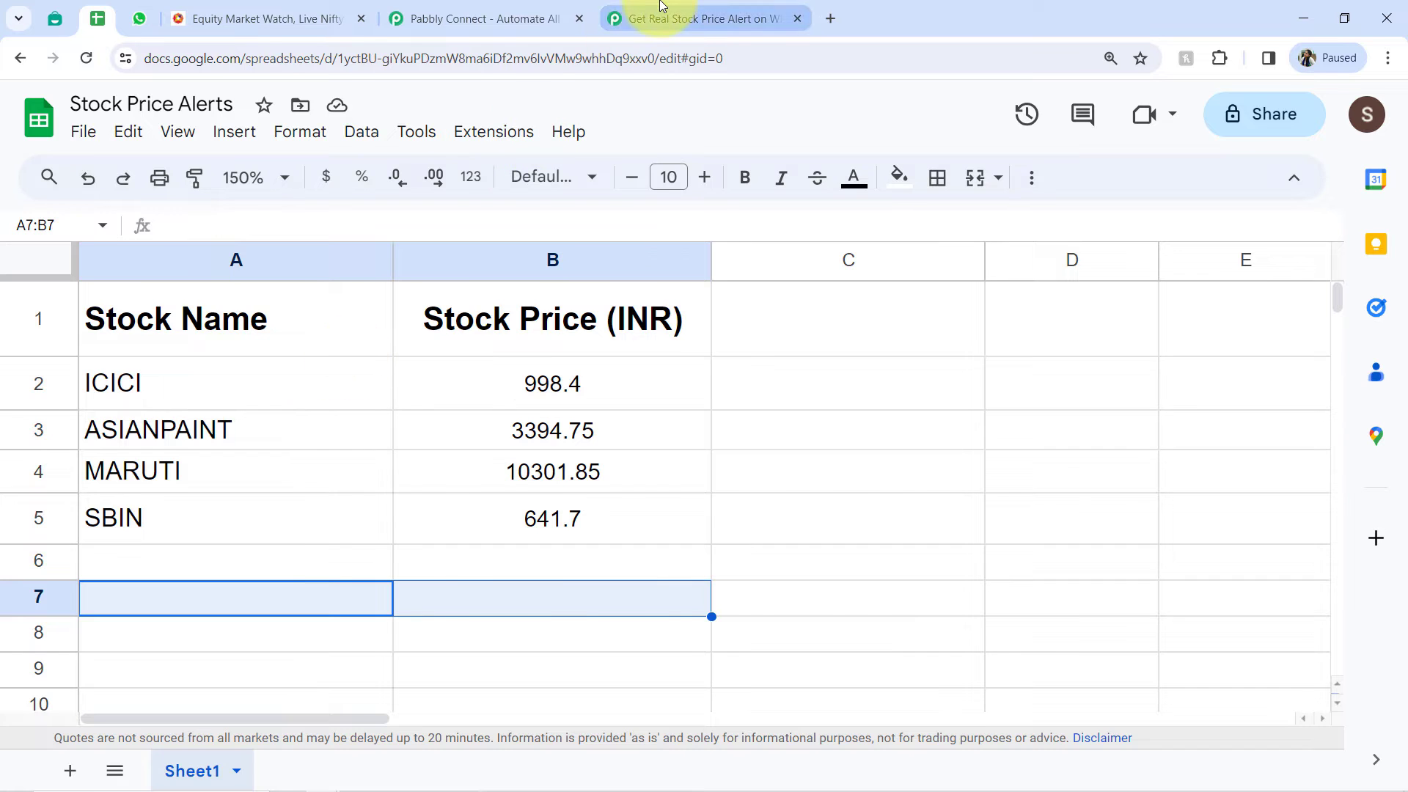
- Check the Google Sheets Get Row(s) action's spreadsheet, sheet and range against the rows in the stock list, and collapse the action
{"action": "left_click", "coordinate": [659, 18]}
{"action": "scroll", "coordinate": [1404, 376], "scroll_direction": "up", "scroll_amount": 6}
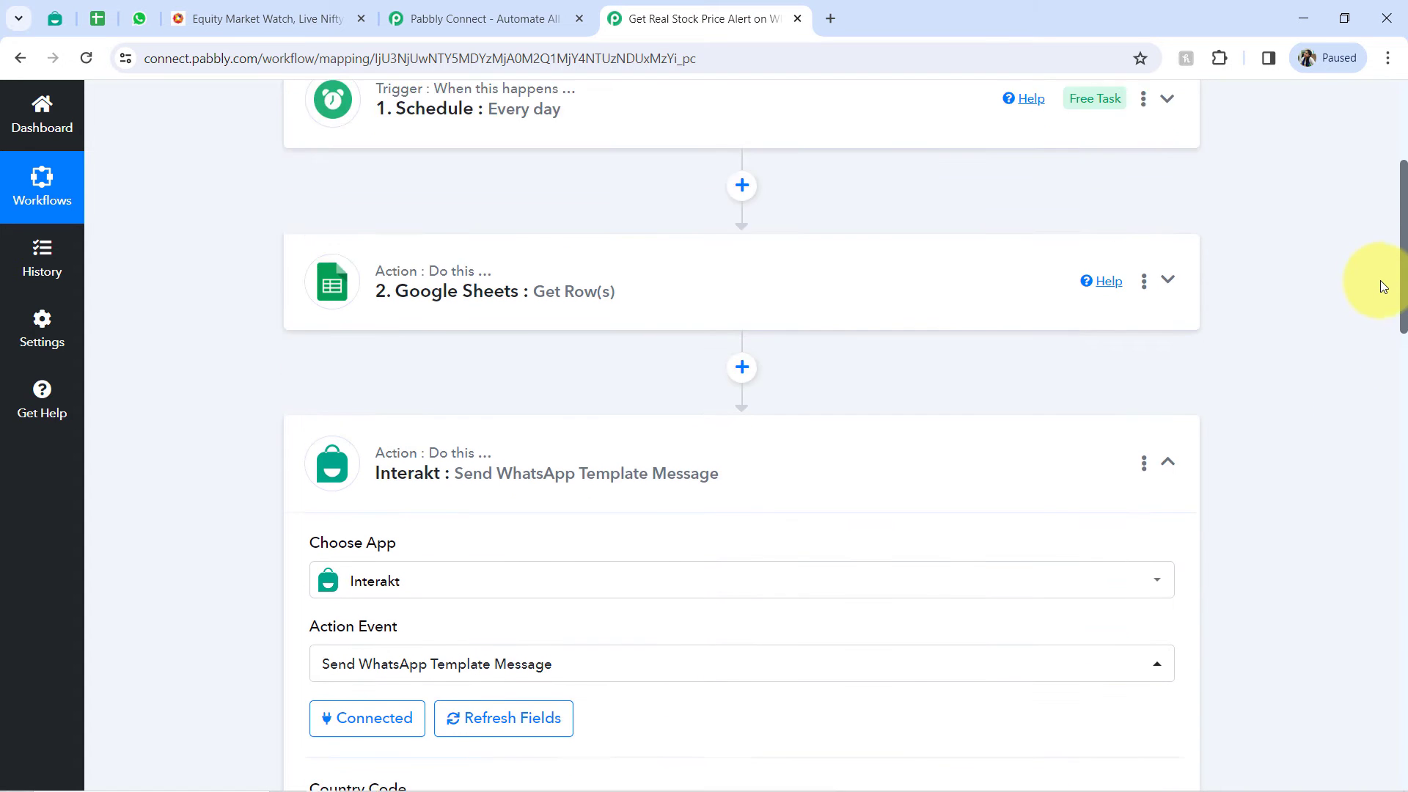
{"action": "left_click", "coordinate": [498, 372]}
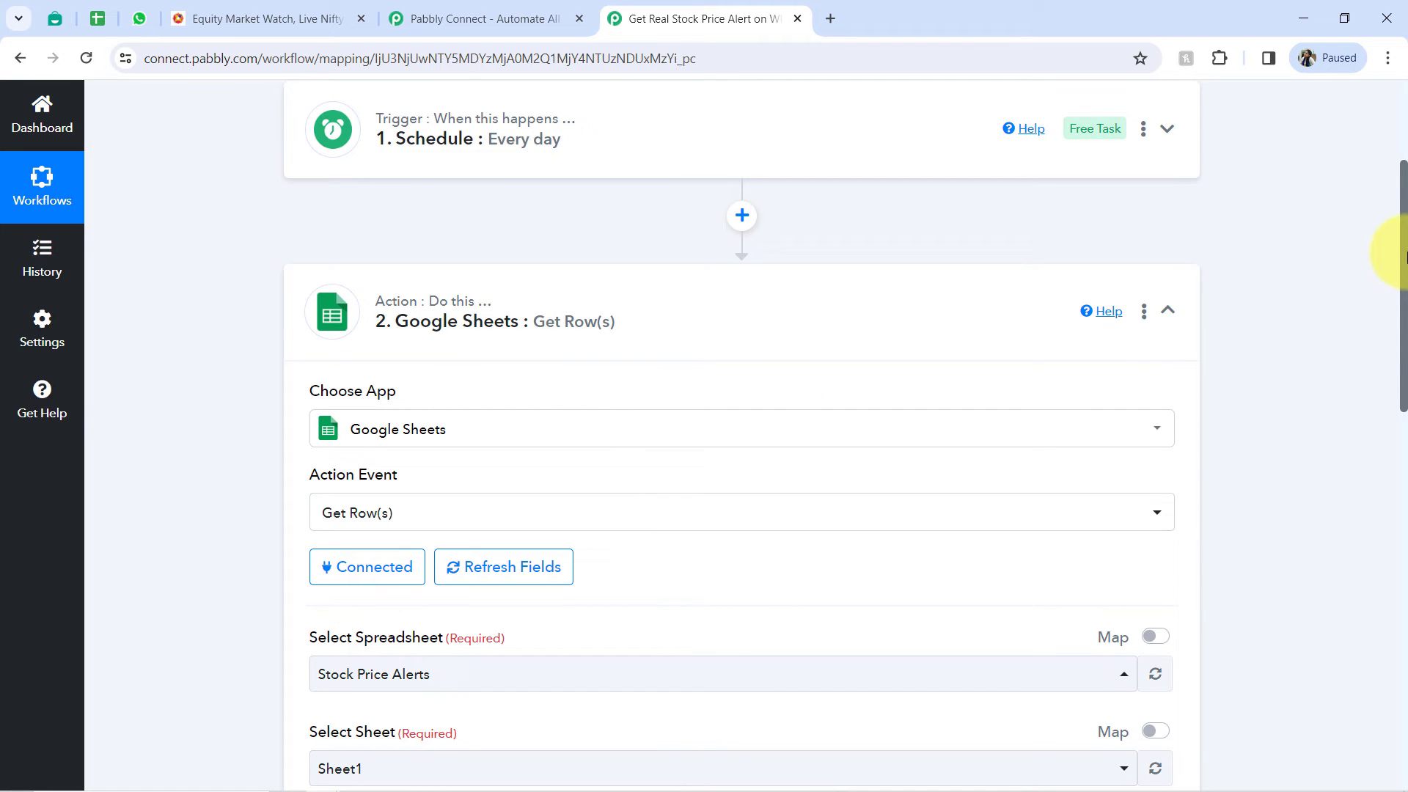
{"action": "left_click_drag", "start_coordinate": [1405, 256], "coordinate": [1388, 422]}
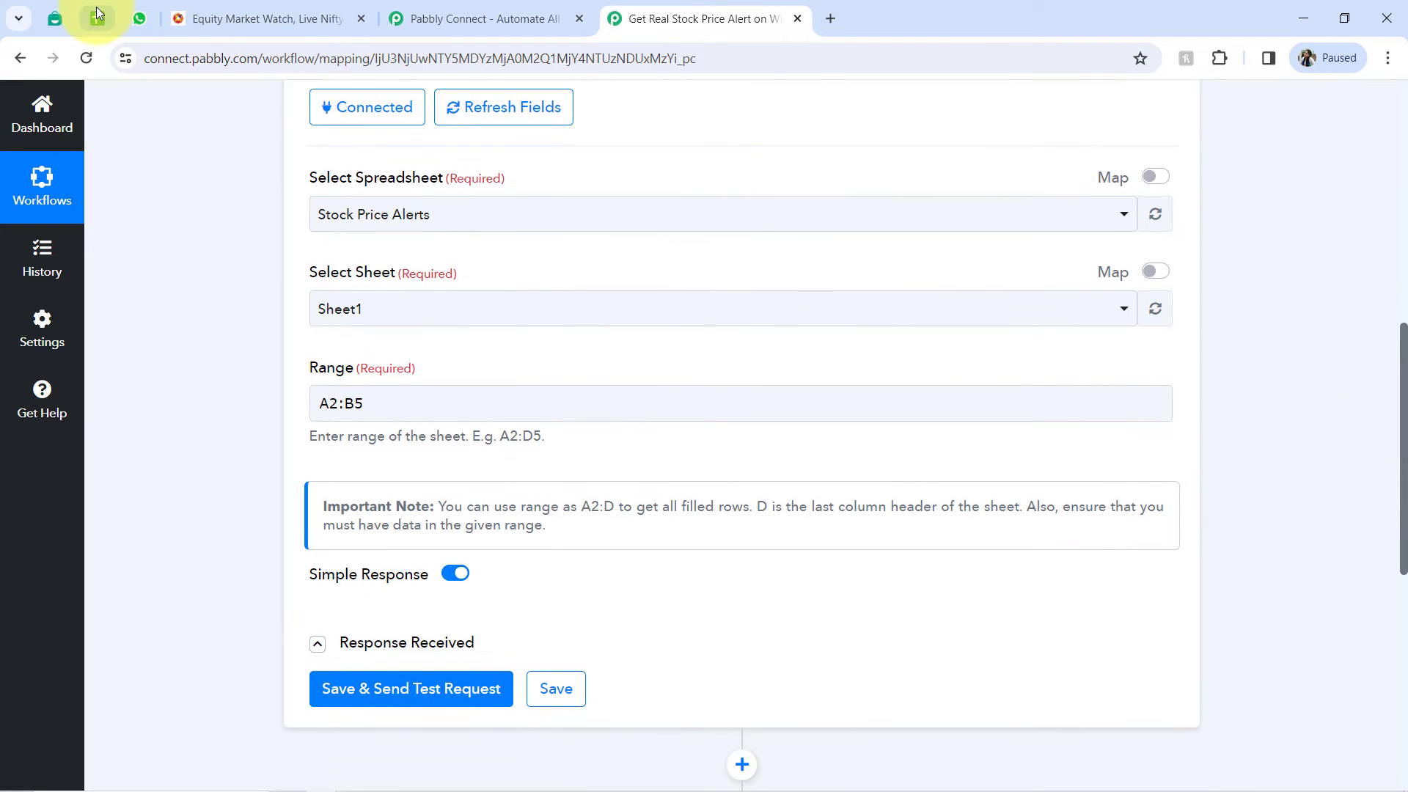
{"action": "left_click", "coordinate": [97, 18]}
{"action": "left_click", "coordinate": [195, 574]}
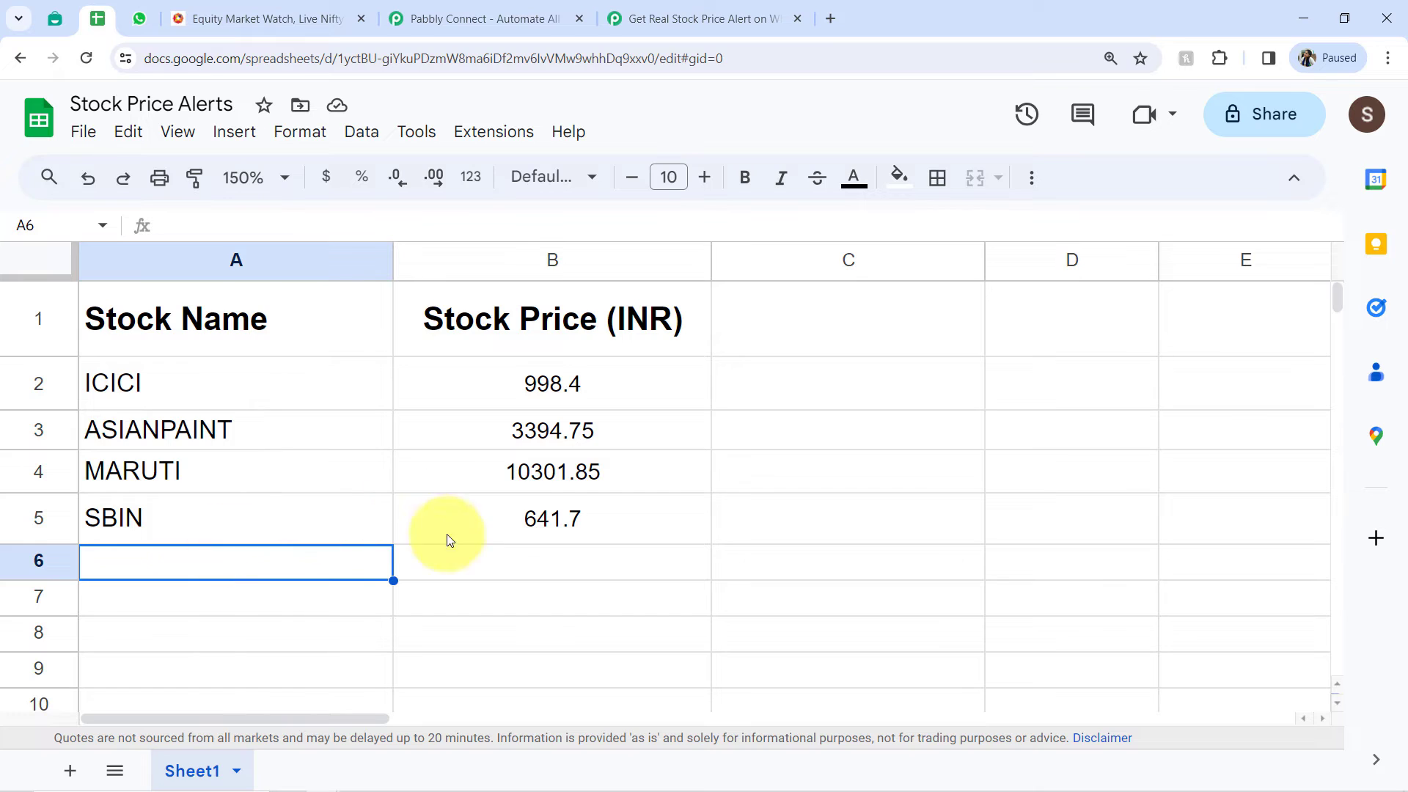
{"action": "left_click", "coordinate": [491, 563]}
{"action": "left_click", "coordinate": [482, 602]}
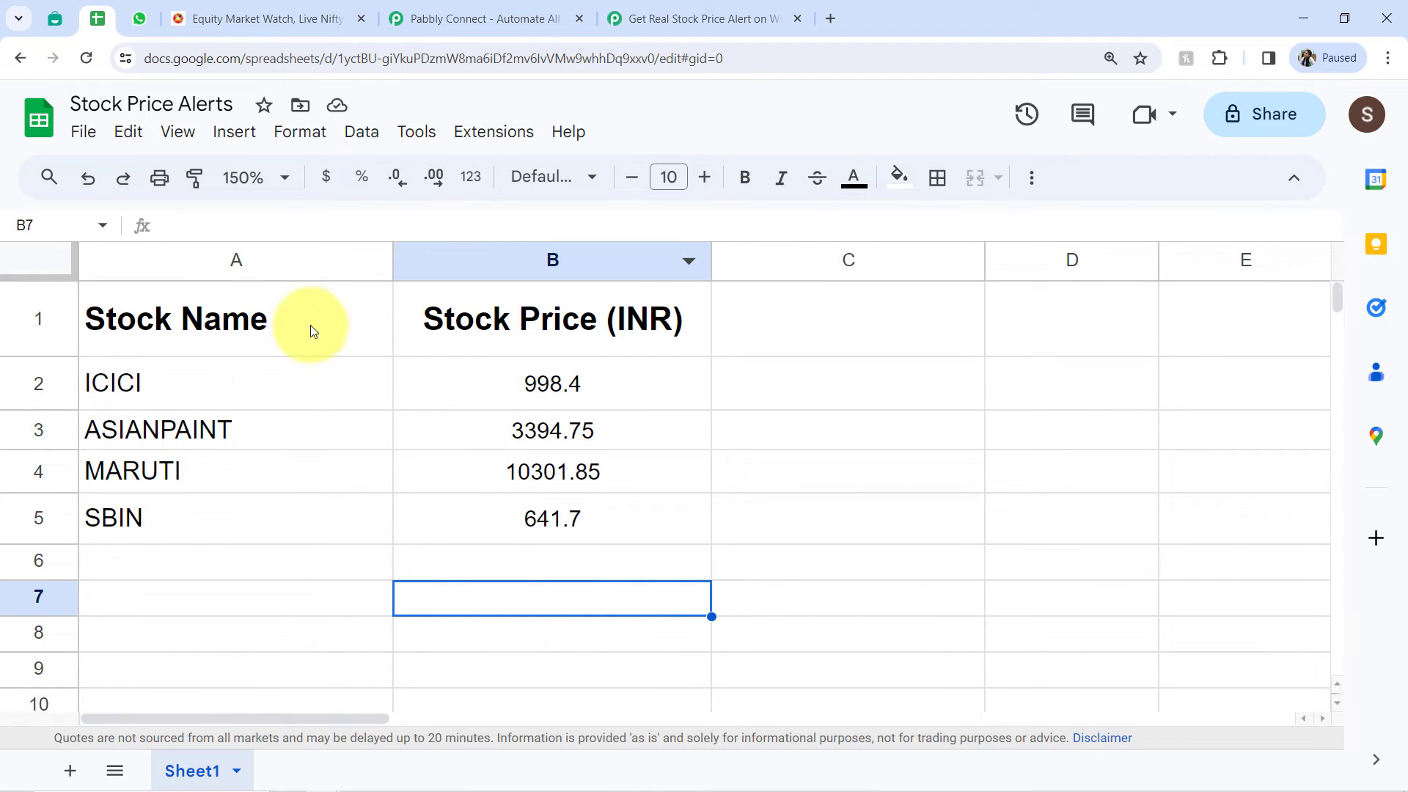
{"action": "left_click", "coordinate": [638, 16]}
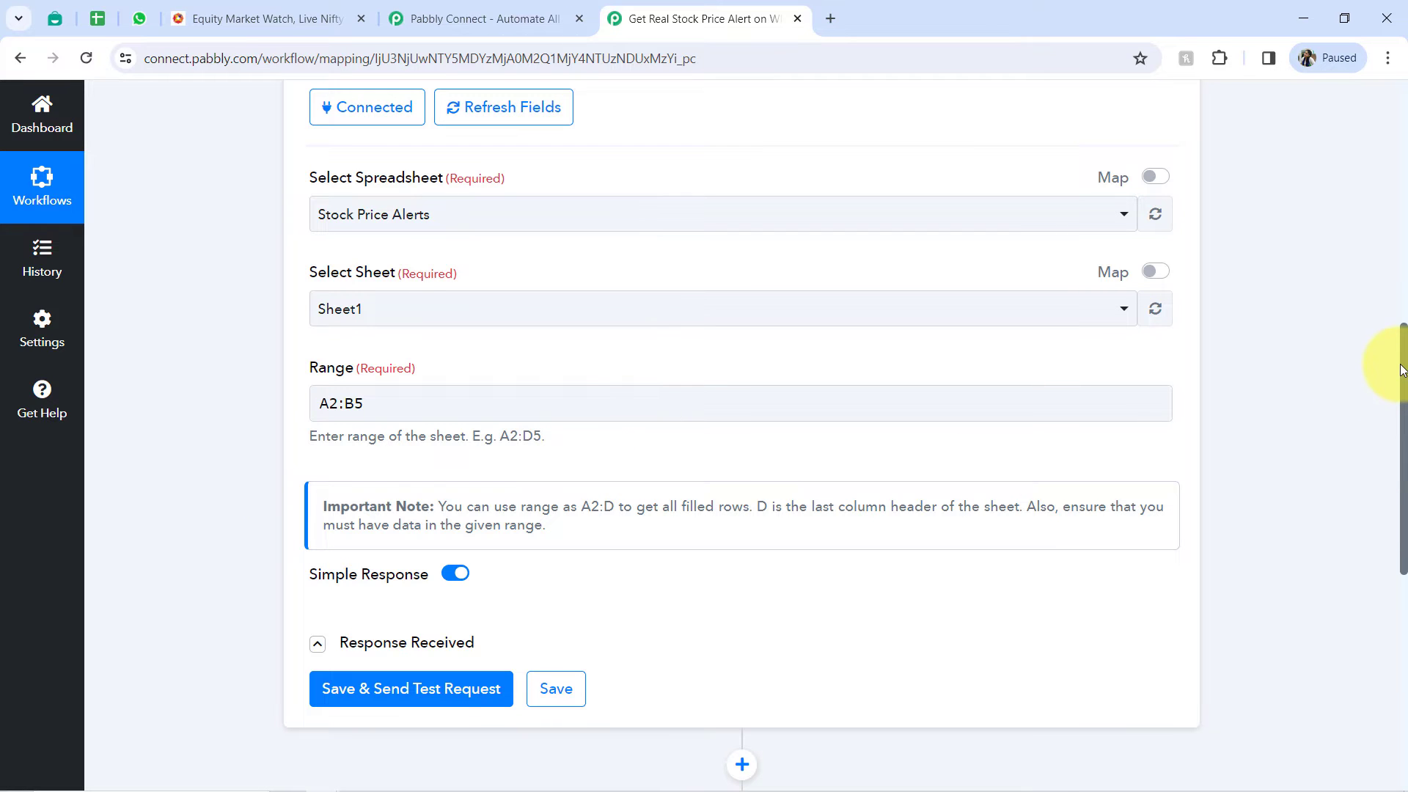
{"action": "left_click_drag", "start_coordinate": [1405, 370], "coordinate": [1372, 589]}
{"action": "left_click", "coordinate": [471, 260]}
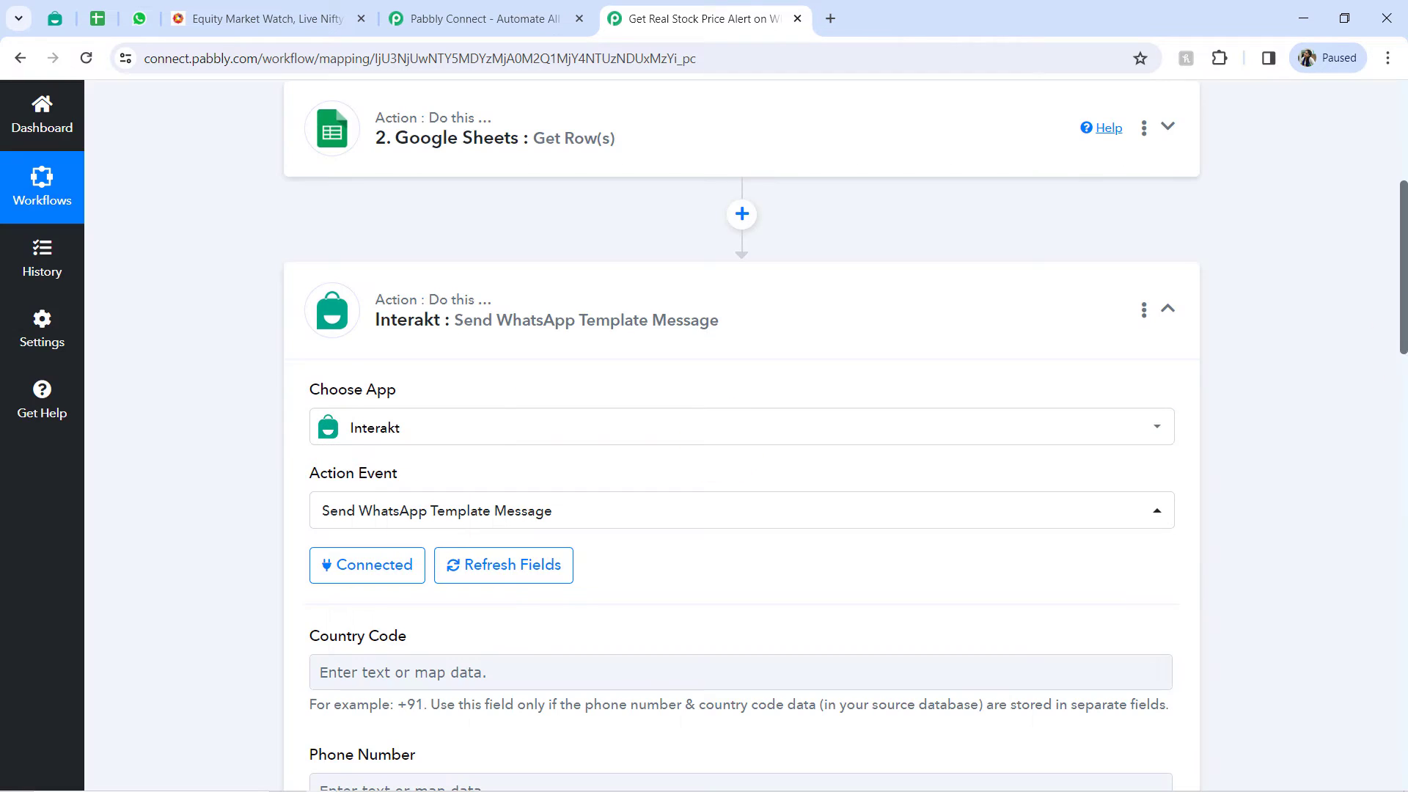
- Read the Interakt action's note on mandatory phone values and compare the Country Code, Phone Number and Full Phone Number fields
{"action": "left_click_drag", "start_coordinate": [1405, 275], "coordinate": [1396, 400]}
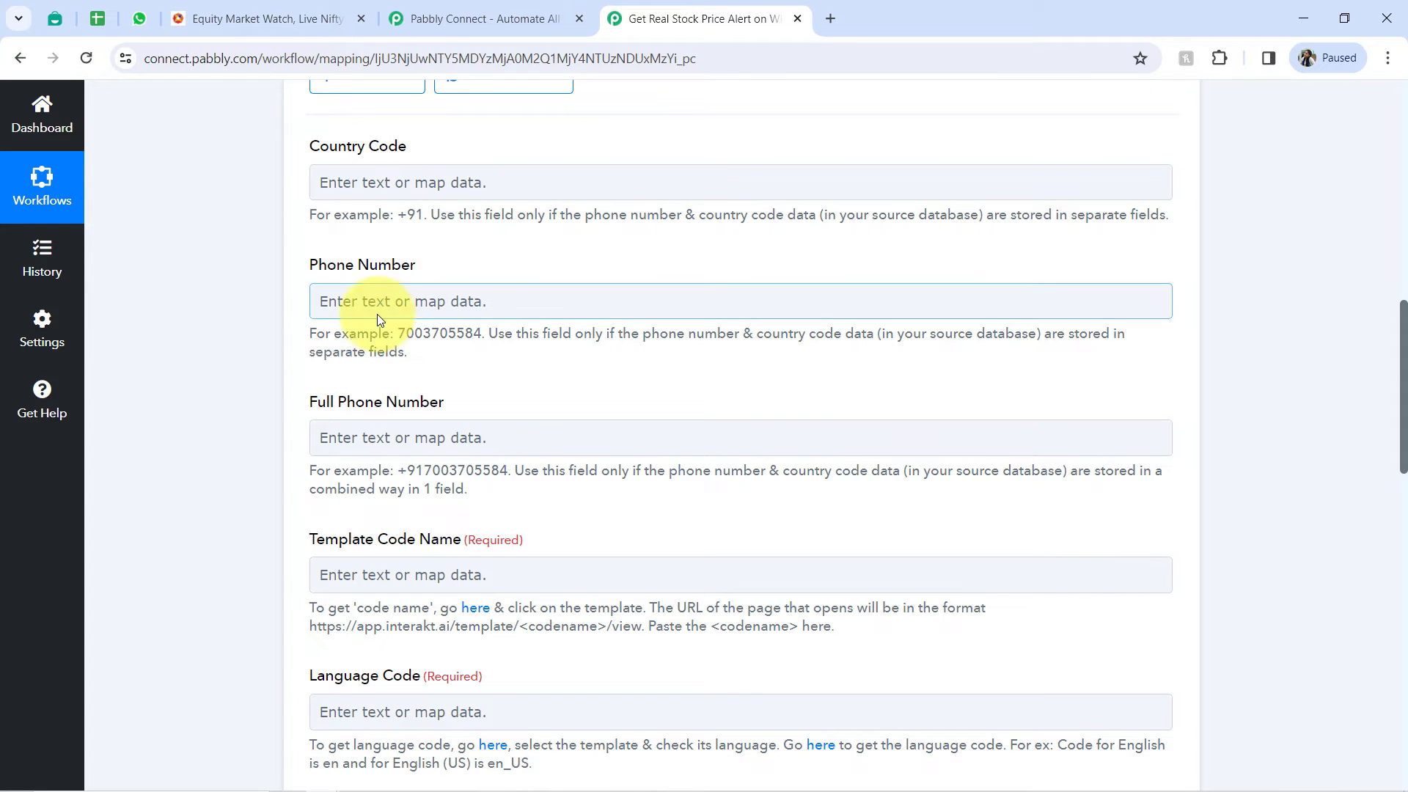
{"action": "left_click_drag", "start_coordinate": [1403, 331], "coordinate": [1323, 564]}
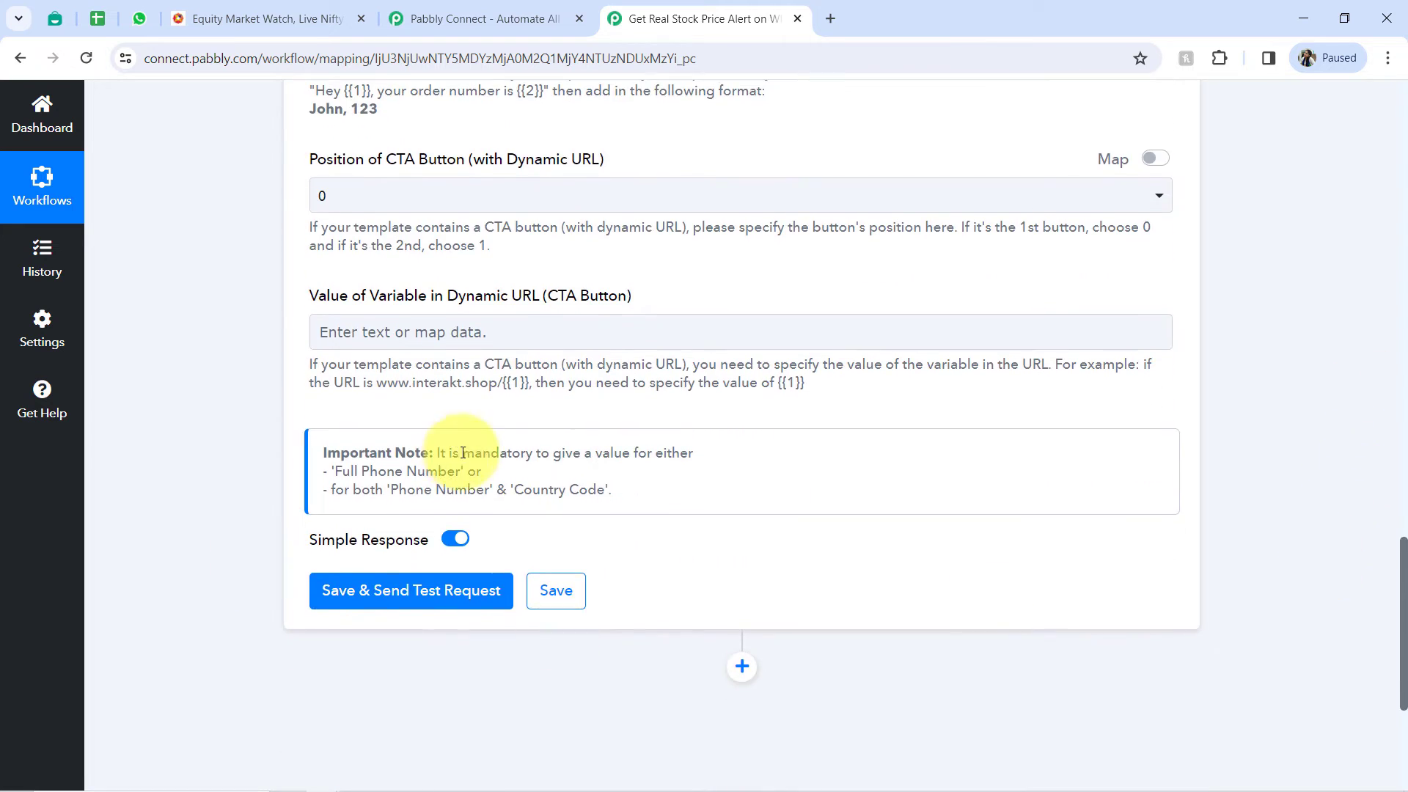
{"action": "left_click_drag", "start_coordinate": [459, 455], "coordinate": [390, 493]}
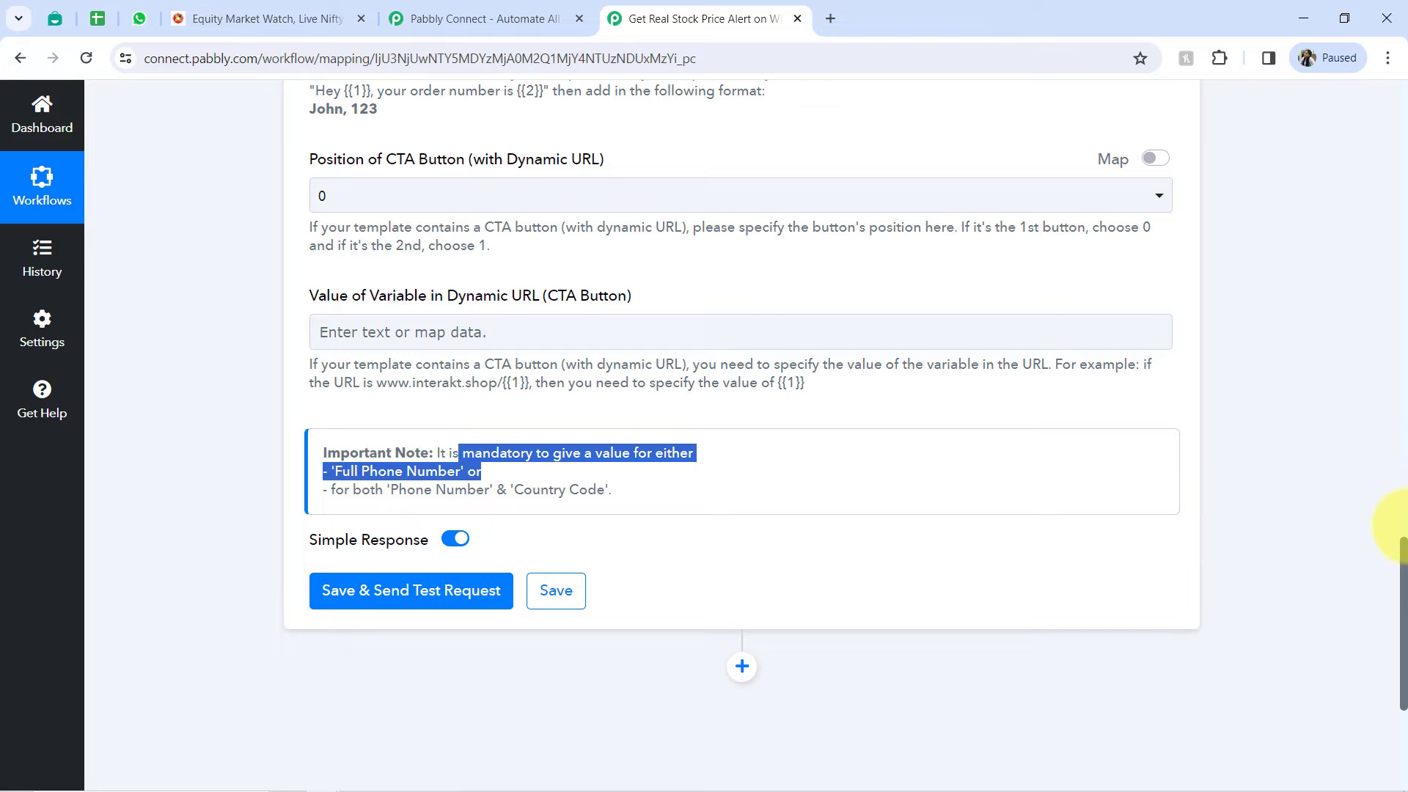
{"action": "left_click_drag", "start_coordinate": [1400, 544], "coordinate": [1360, 297]}
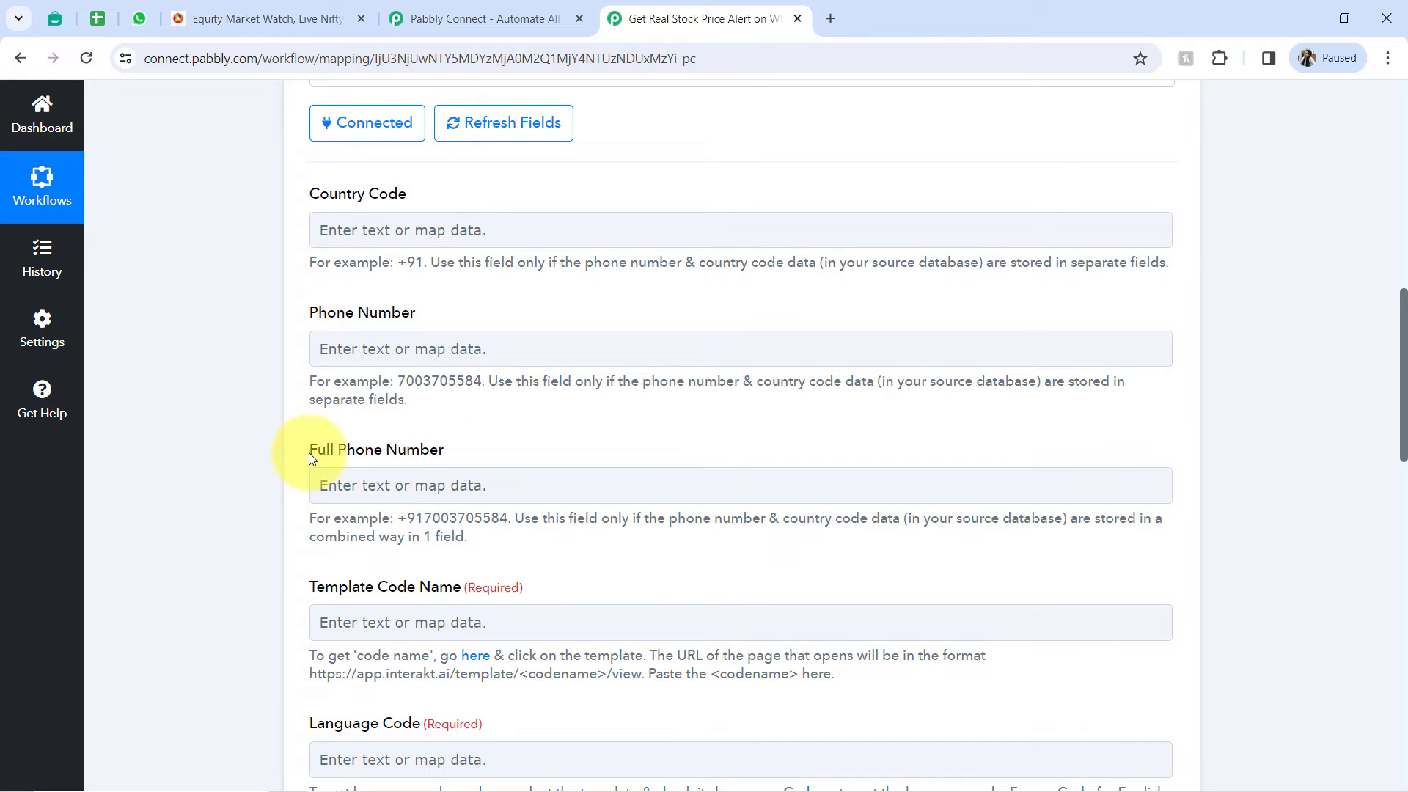
{"action": "left_click_drag", "start_coordinate": [314, 462], "coordinate": [445, 450]}
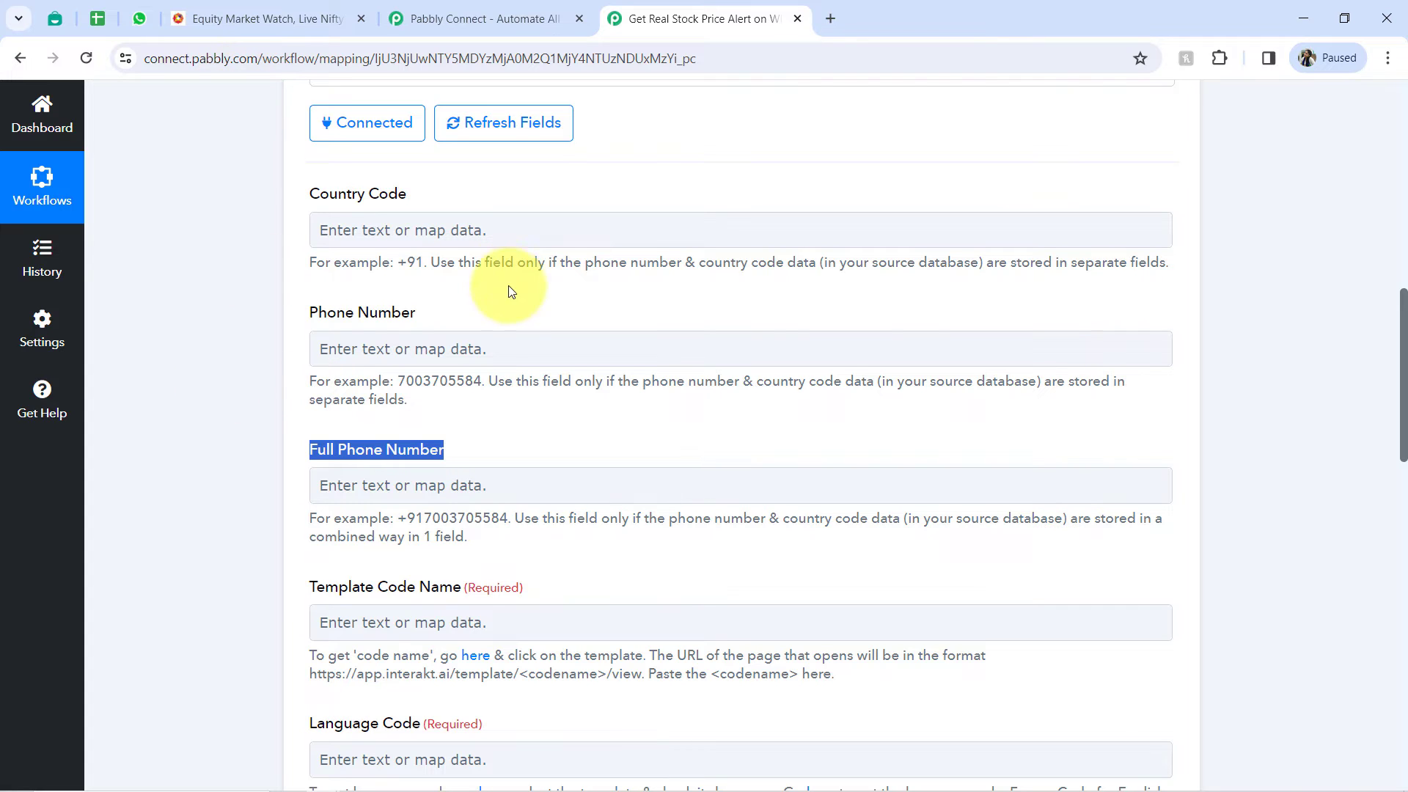
{"action": "left_click_drag", "start_coordinate": [323, 315], "coordinate": [413, 323]}
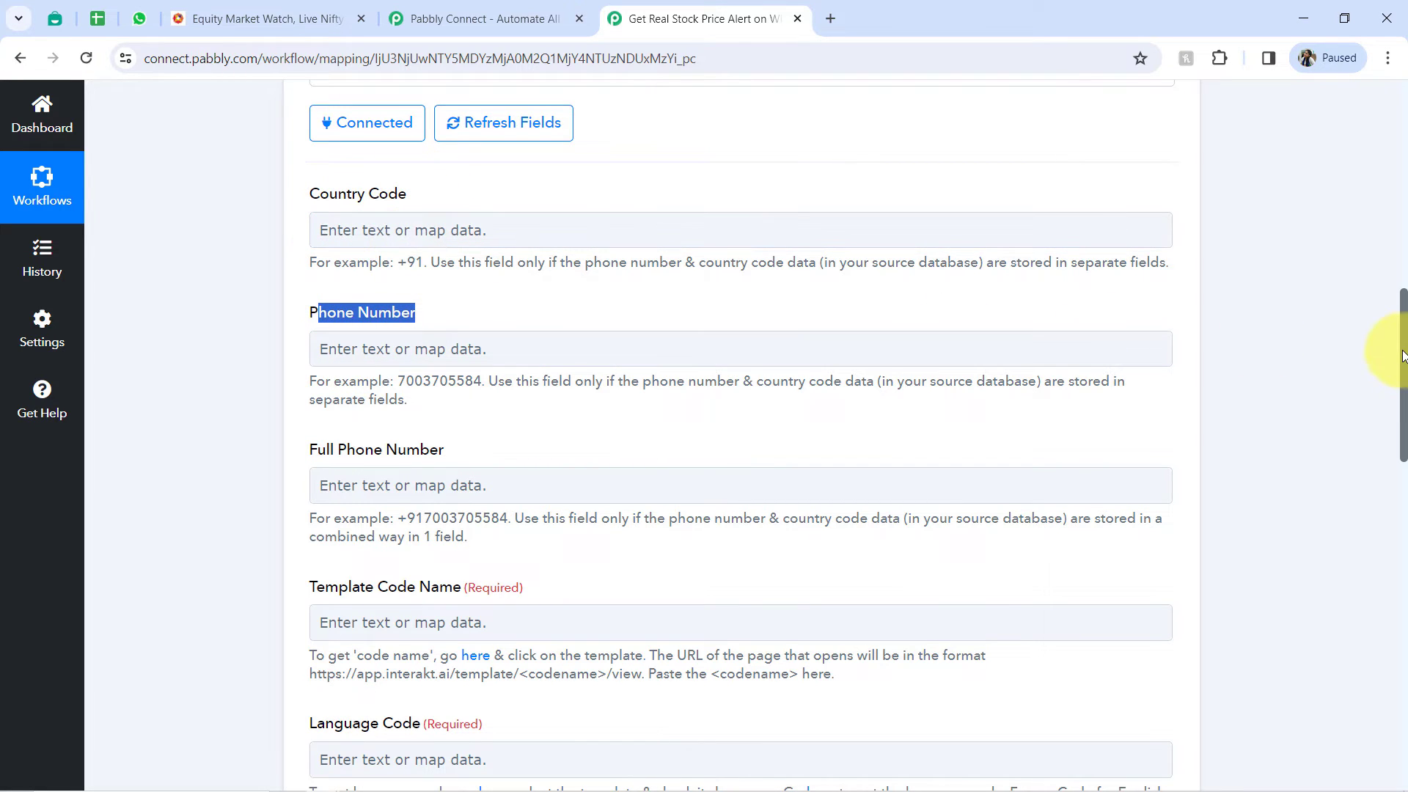
{"action": "left_click_drag", "start_coordinate": [1402, 358], "coordinate": [1399, 396]}
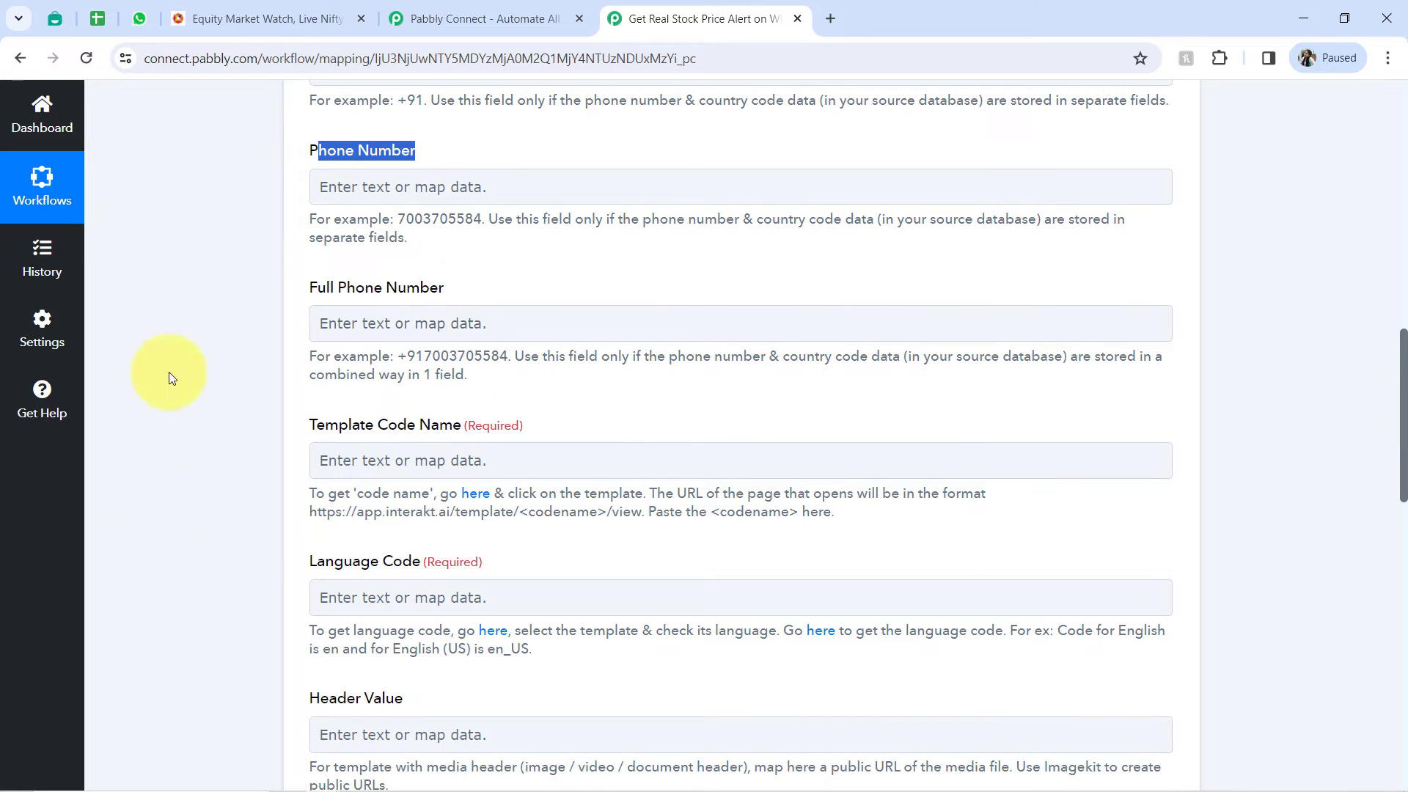
- Enter the recipient's WhatsApp number with its country code as the Full Phone Number
{"action": "left_click", "coordinate": [350, 329]}
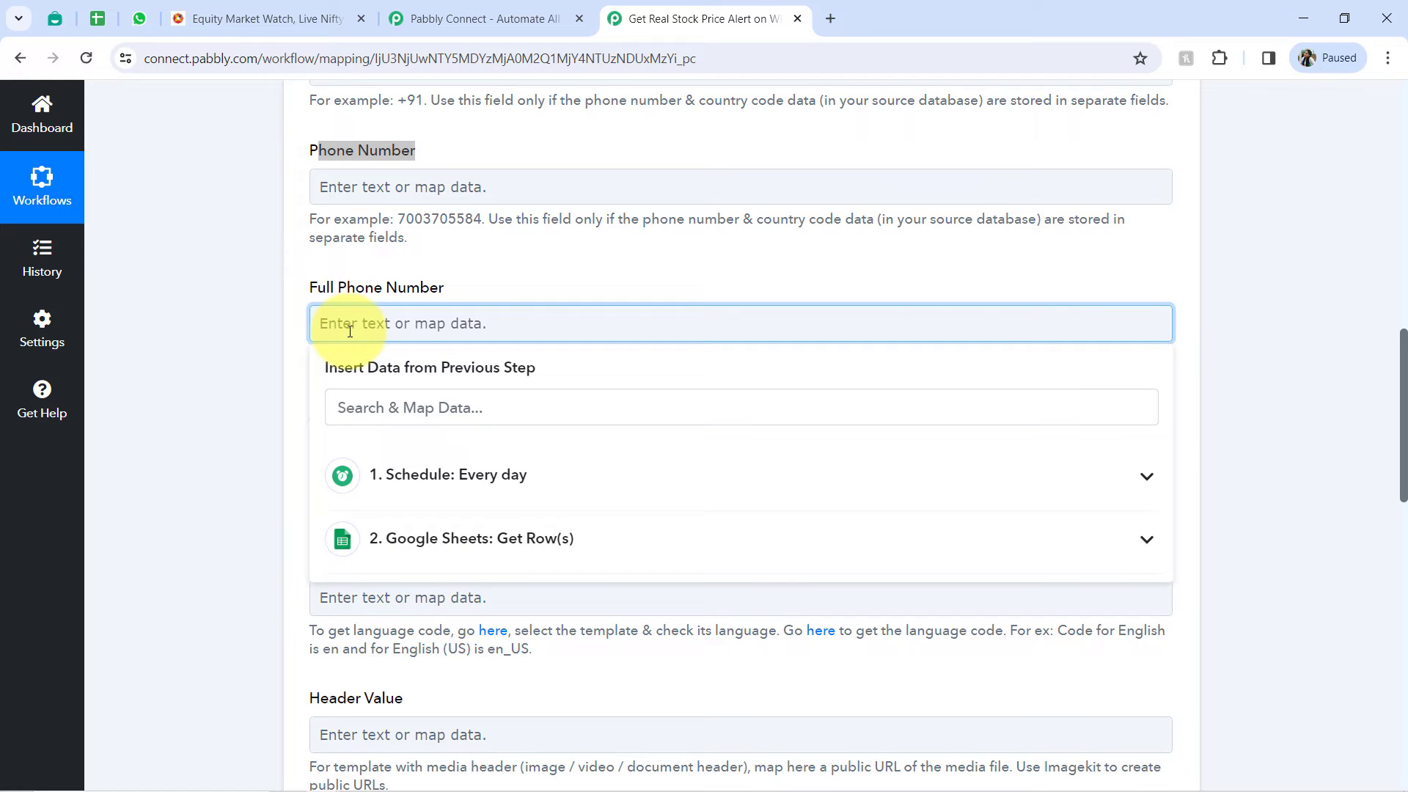
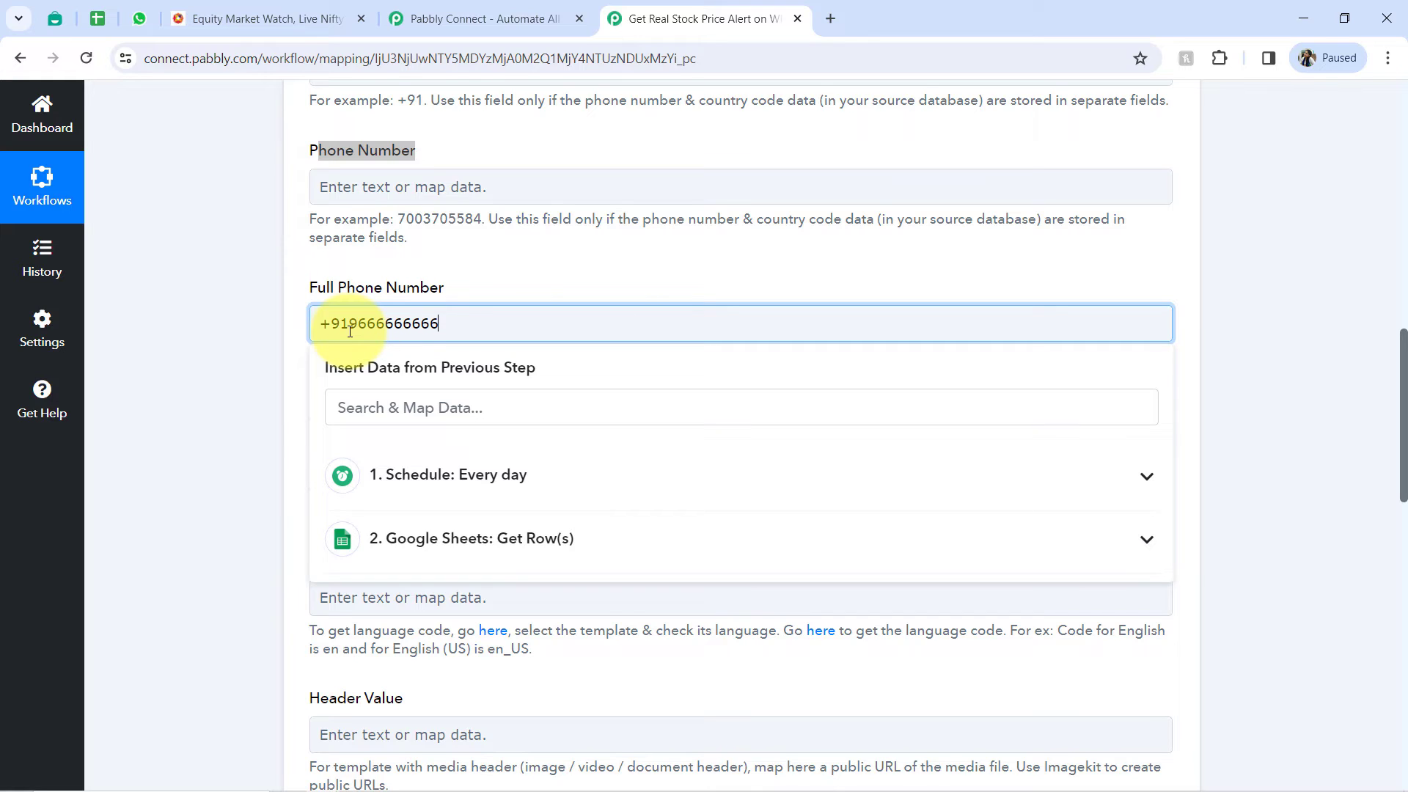
{"action": "left_click", "coordinate": [192, 443]}
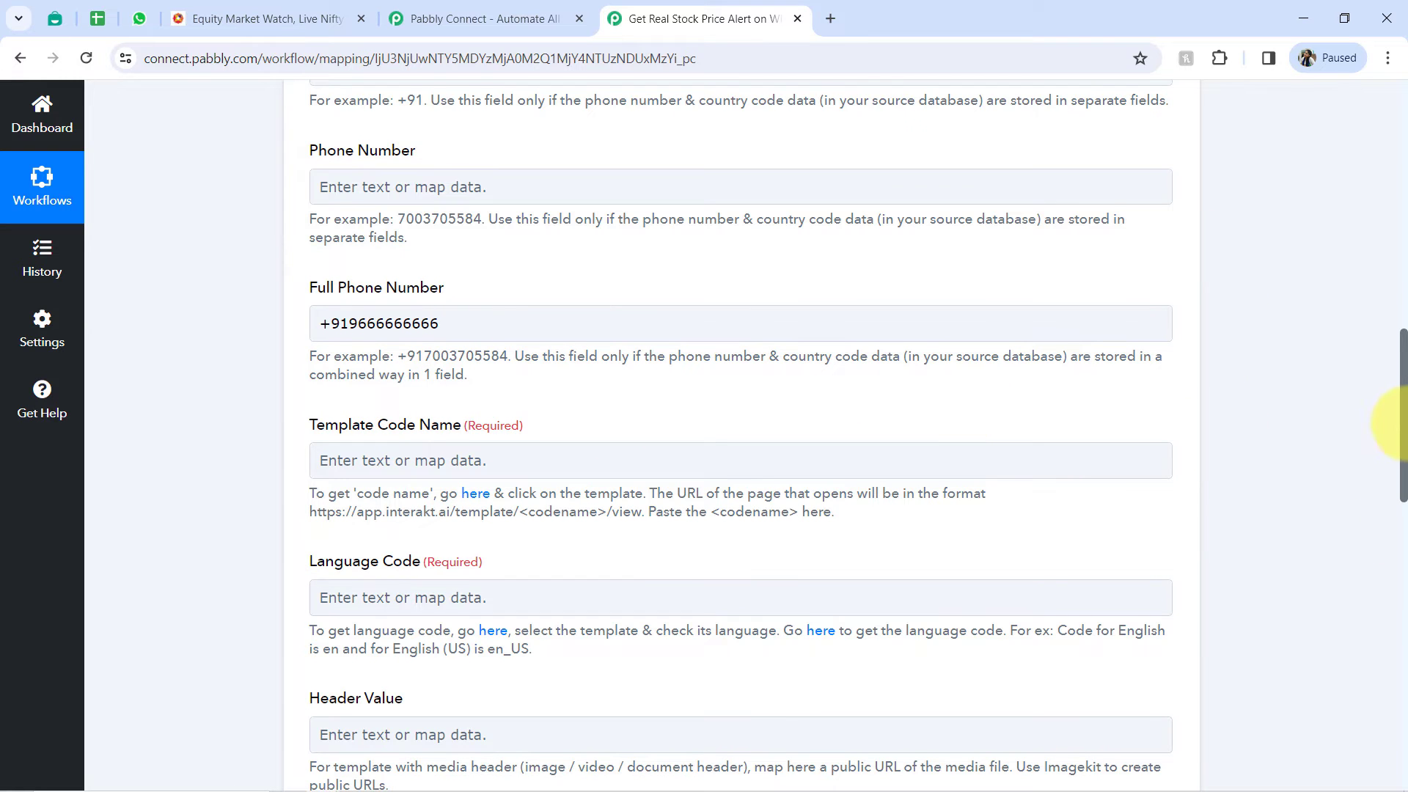
- Find the required Template Code Name field, switch to Interakt's WhatsApp Templates, and review the template library and the active templates
{"action": "left_click_drag", "start_coordinate": [1401, 385], "coordinate": [1393, 433]}
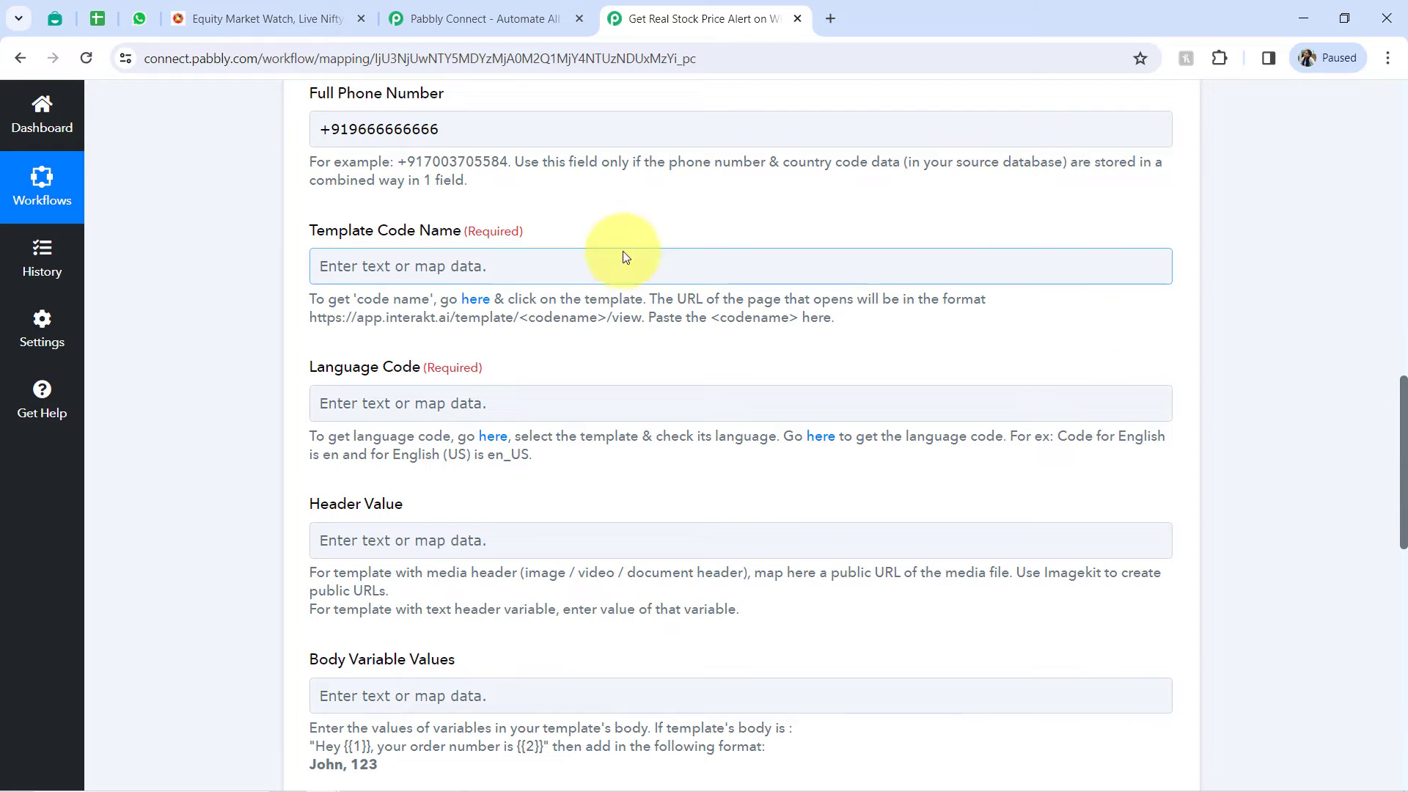
{"action": "left_click_drag", "start_coordinate": [316, 231], "coordinate": [469, 237]}
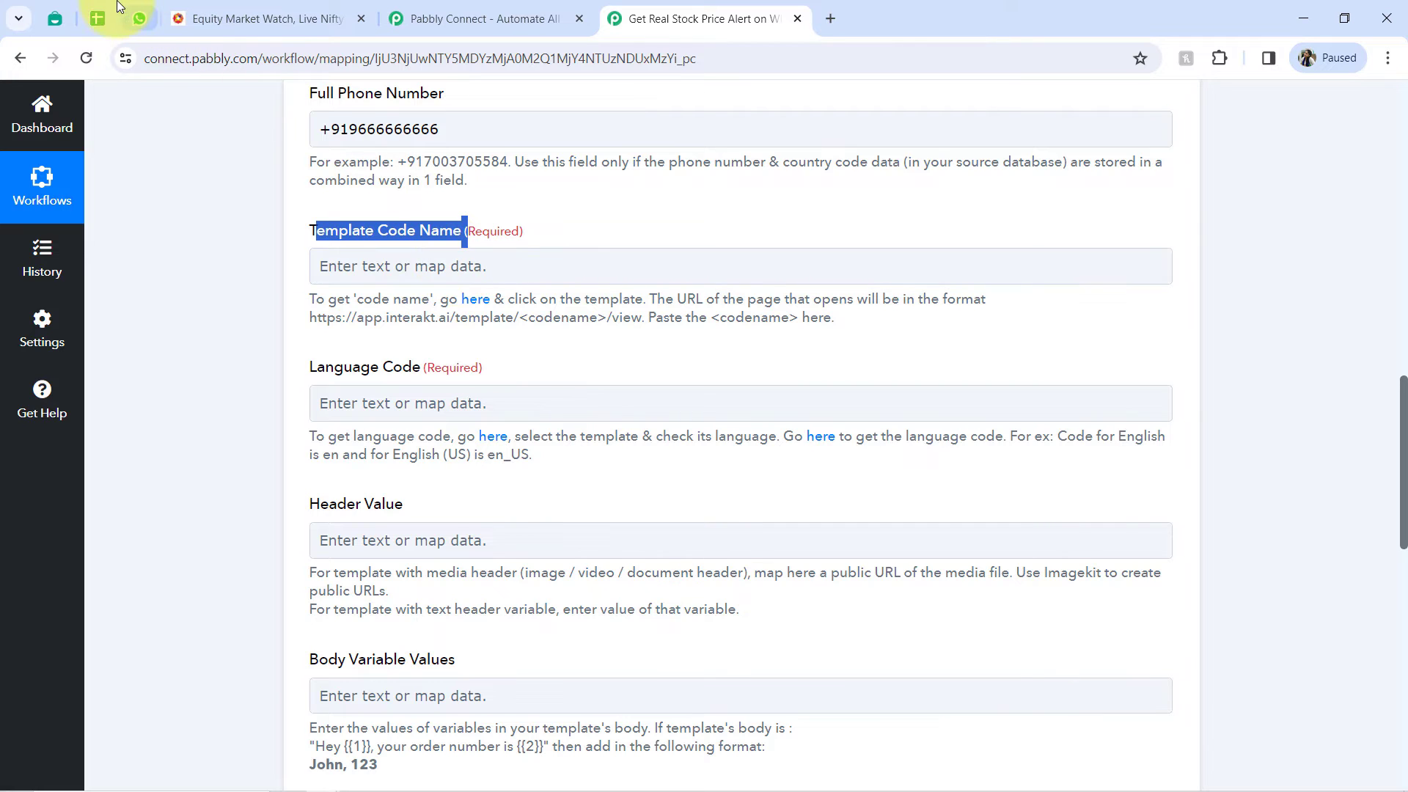
{"action": "left_click", "coordinate": [59, 18]}
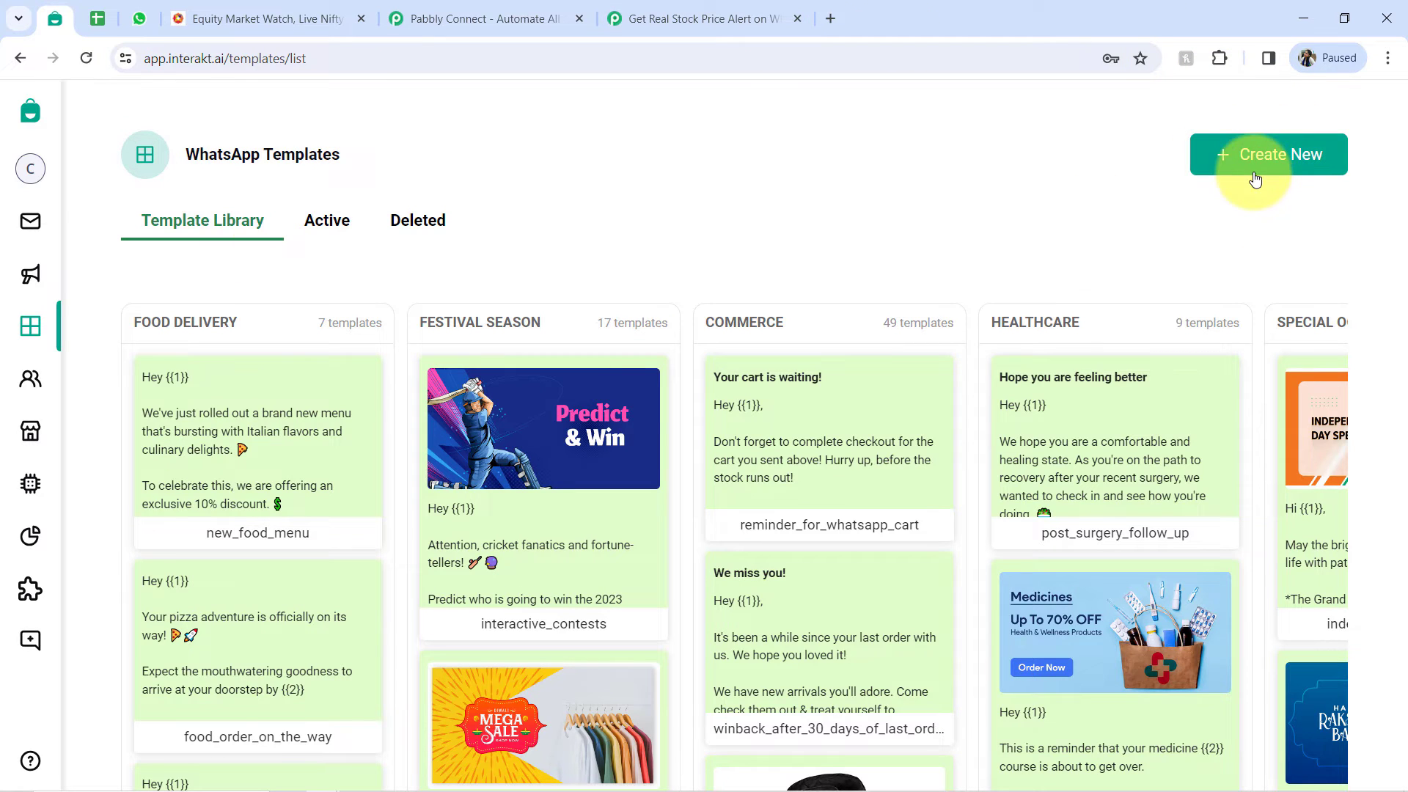
{"action": "left_click", "coordinate": [330, 223]}
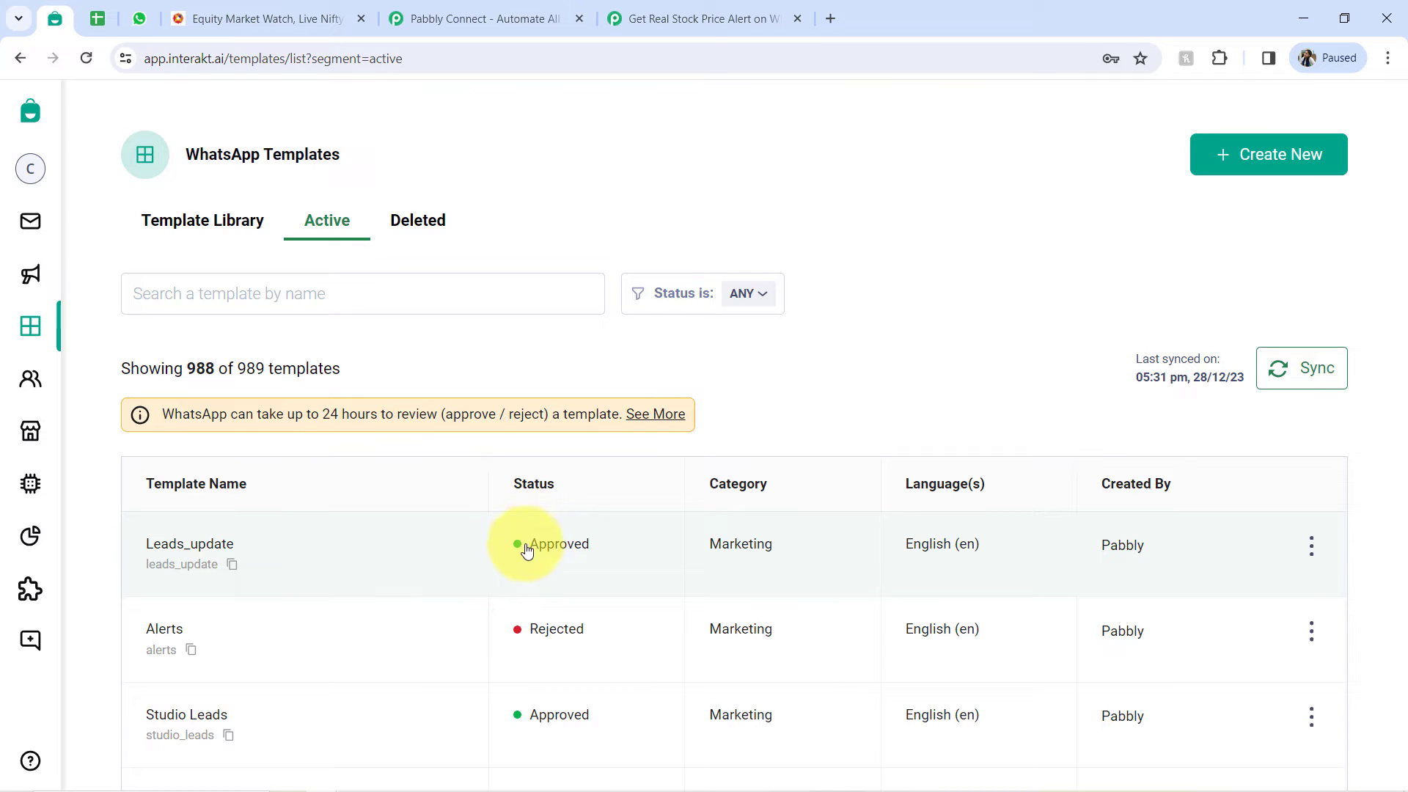
{"action": "left_click", "coordinate": [179, 220]}
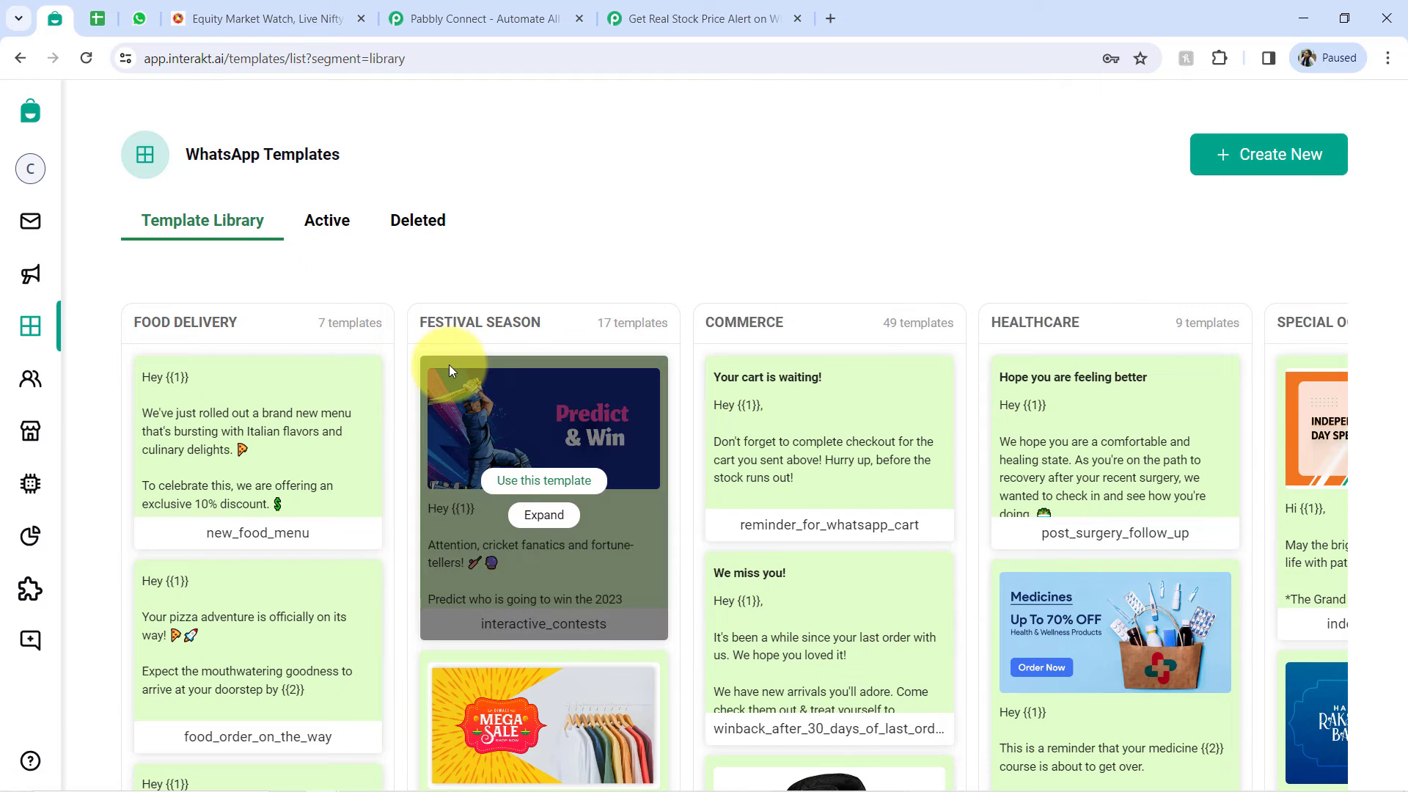
{"action": "left_click", "coordinate": [316, 236]}
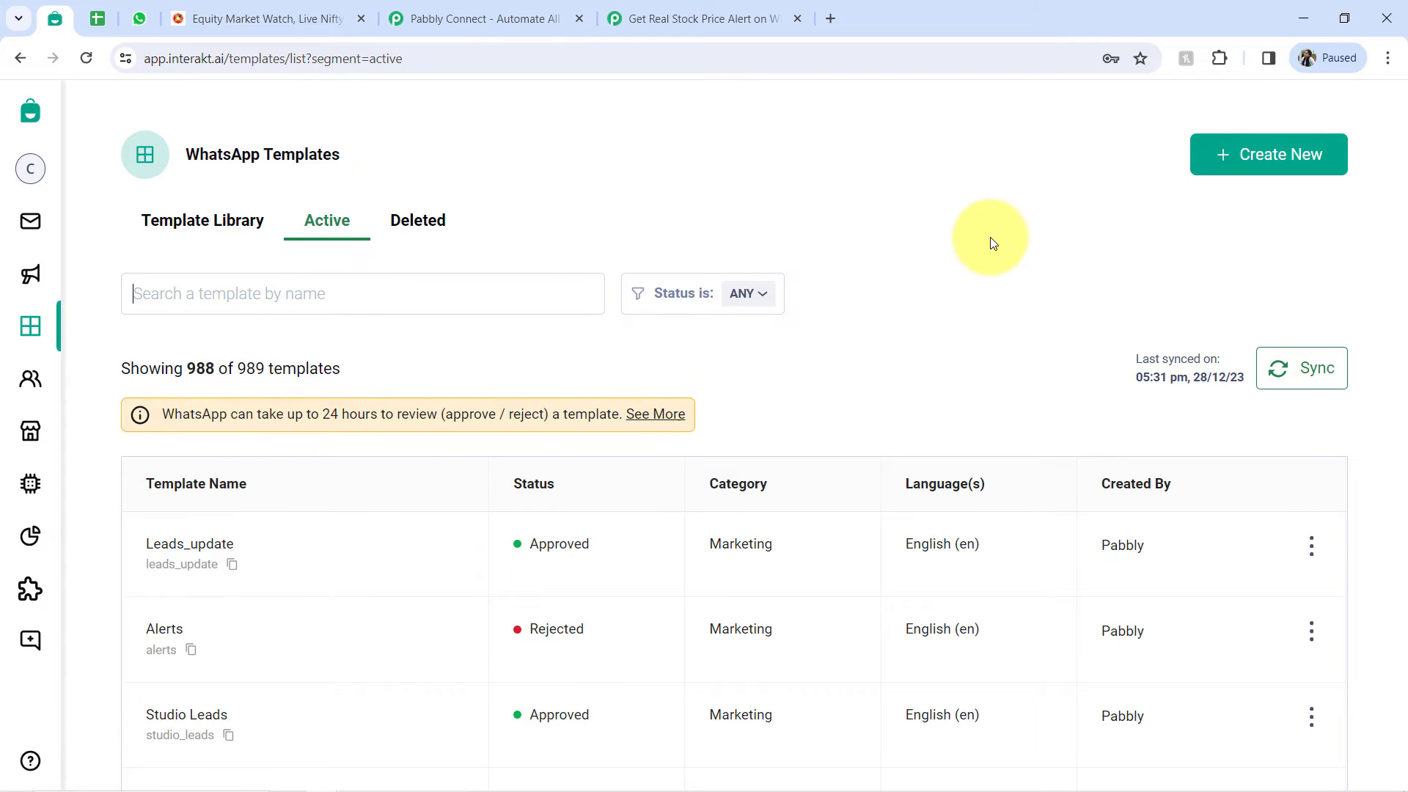
{"action": "scroll", "coordinate": [992, 241], "scroll_direction": "down", "scroll_amount": 3}
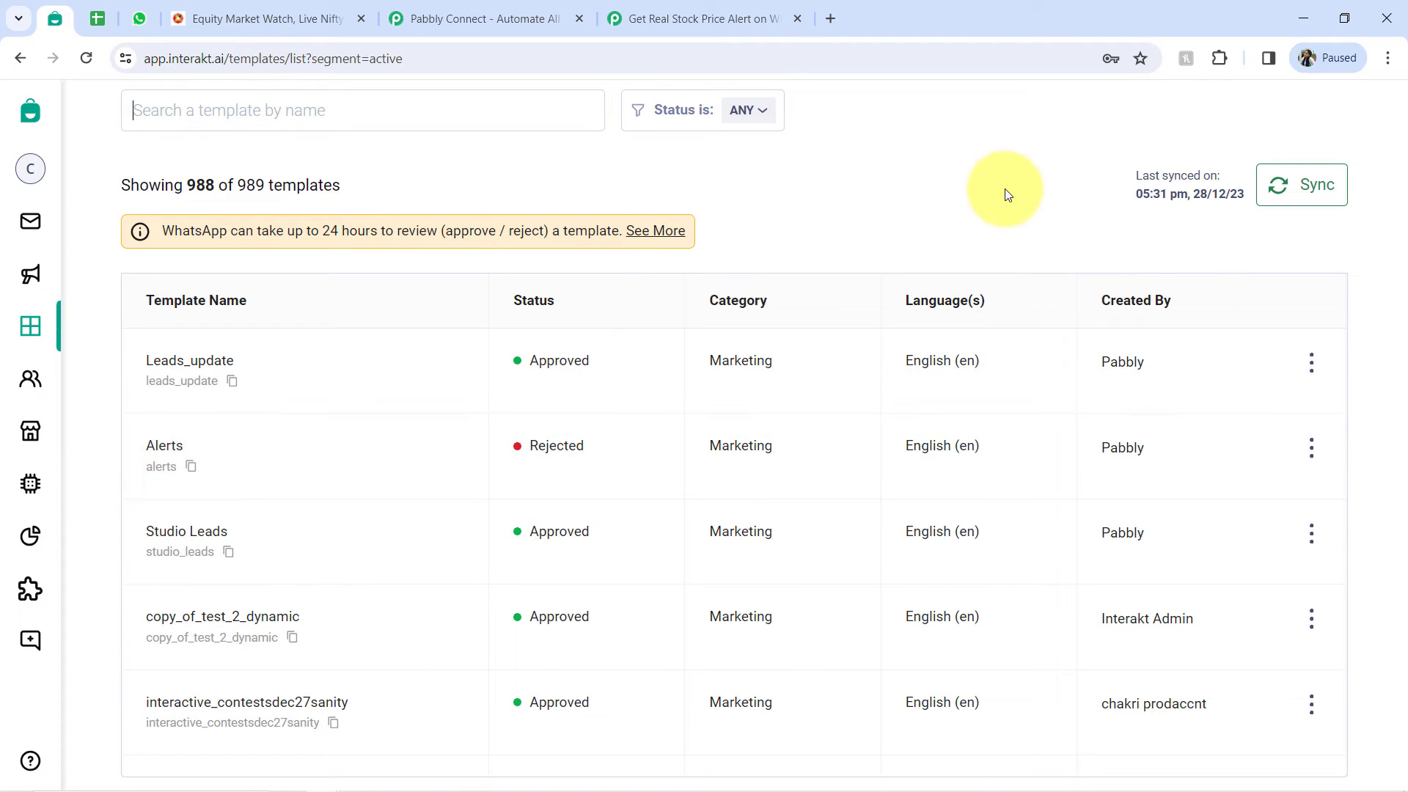
{"action": "scroll", "coordinate": [1005, 193], "scroll_direction": "up", "scroll_amount": 3}
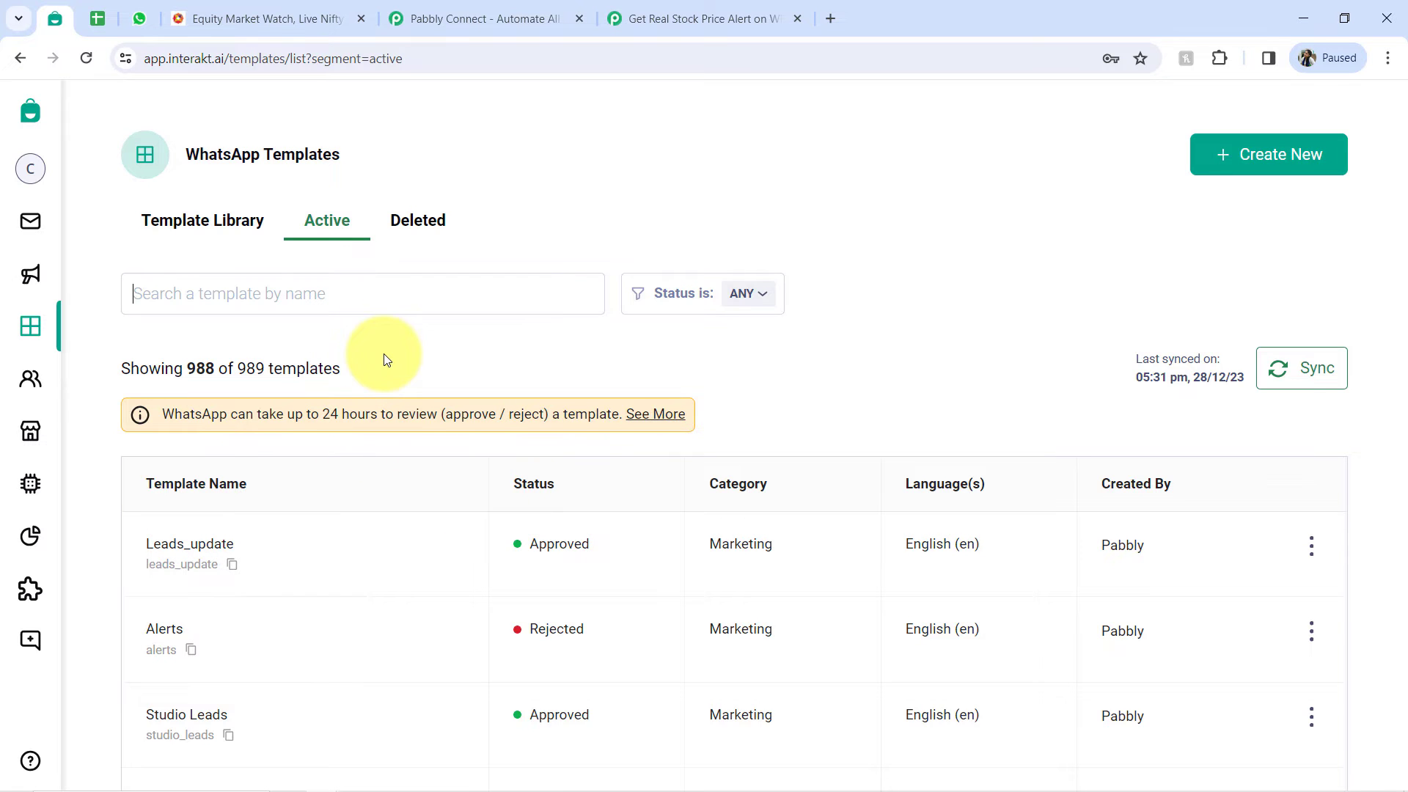
- Open the Leads_update template from the active WhatsApp templates and check its Template Name field
{"action": "scroll", "coordinate": [383, 354], "scroll_direction": "down", "scroll_amount": 1}
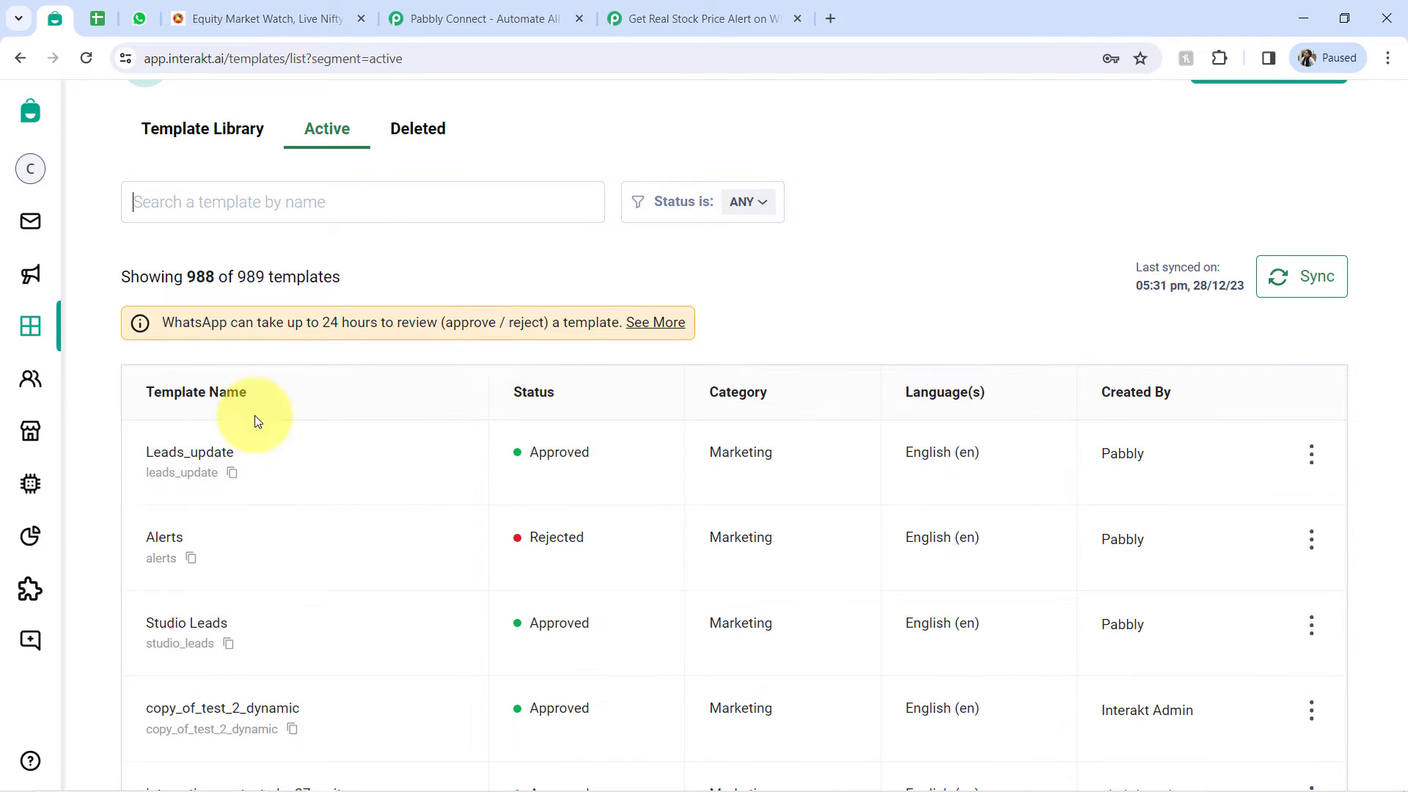
{"action": "left_click", "coordinate": [172, 462]}
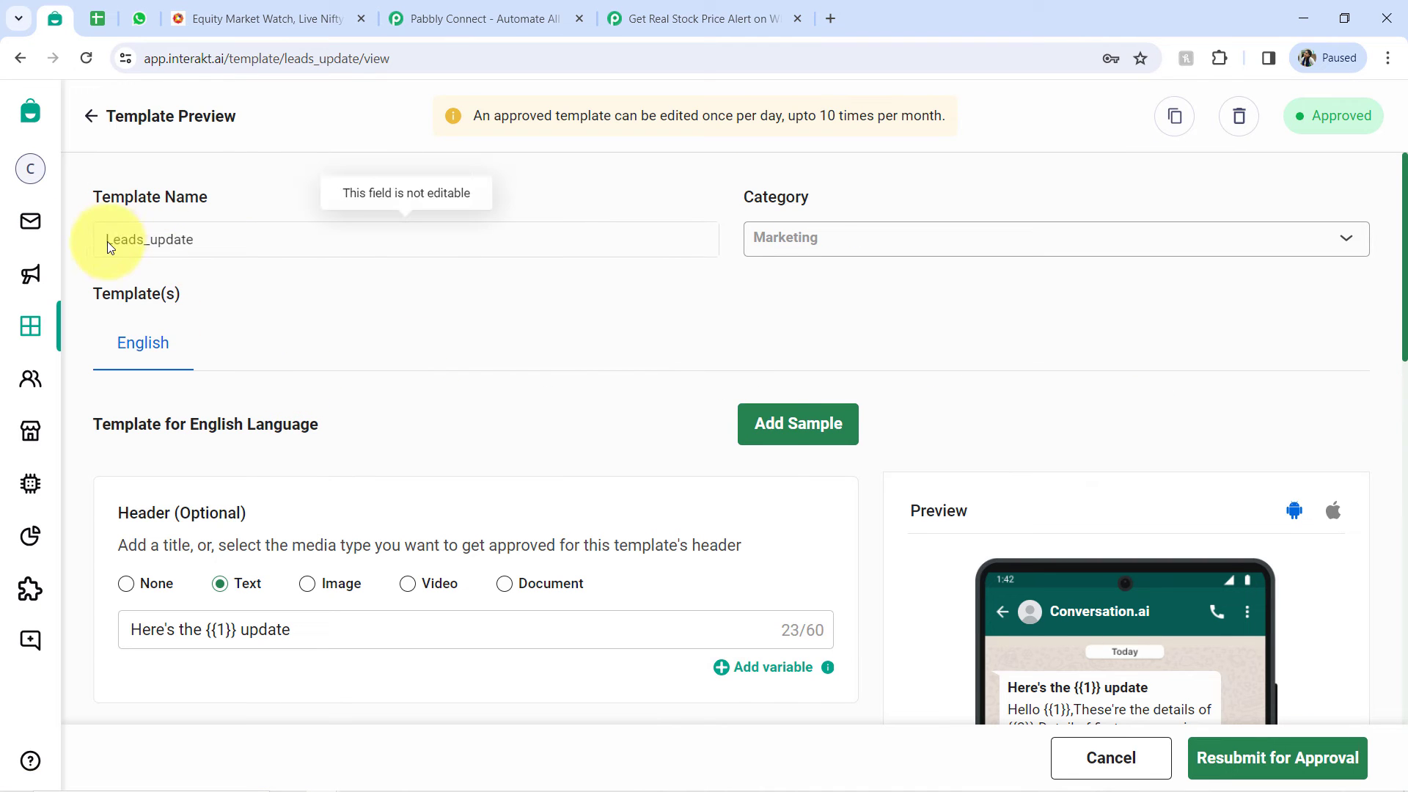
{"action": "left_click", "coordinate": [177, 265]}
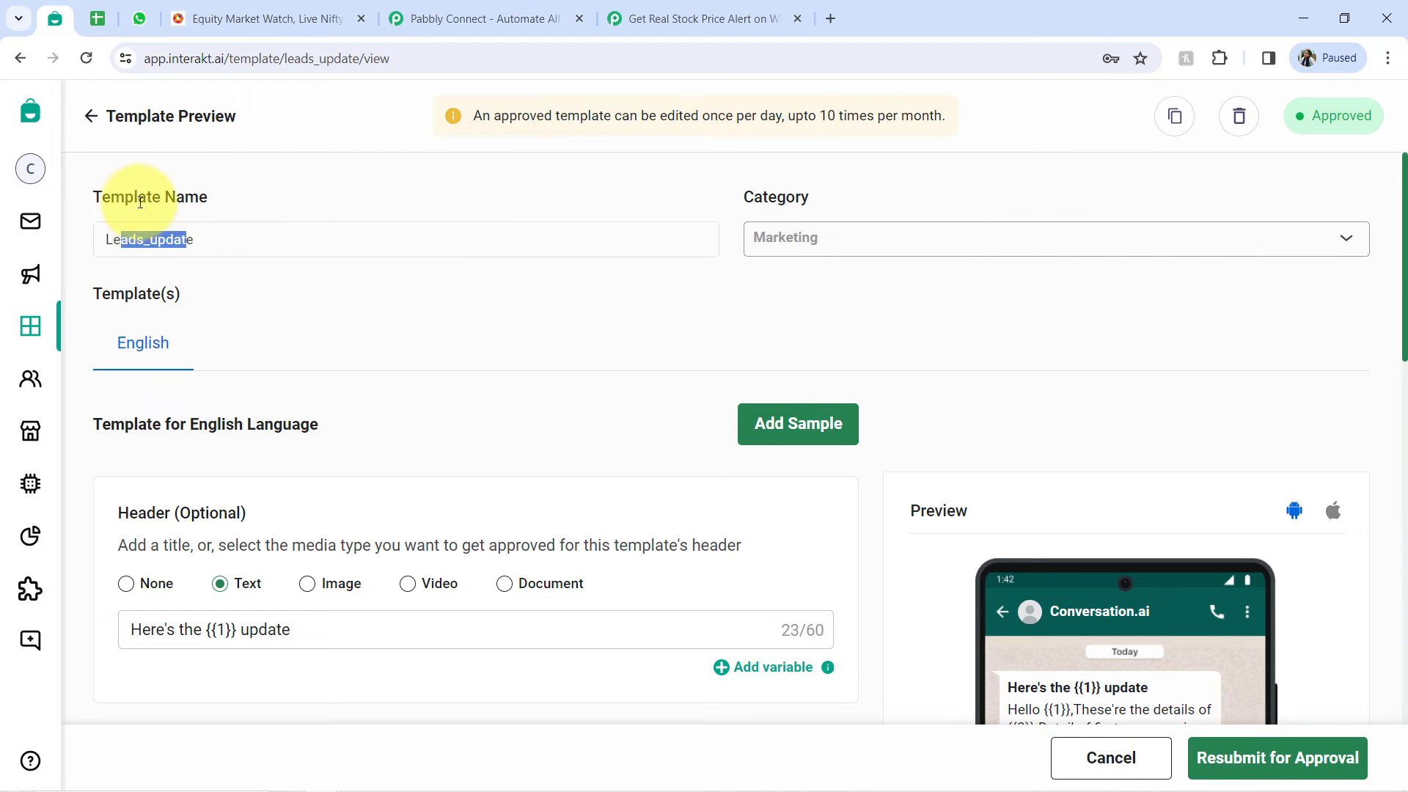
{"action": "left_click", "coordinate": [190, 188]}
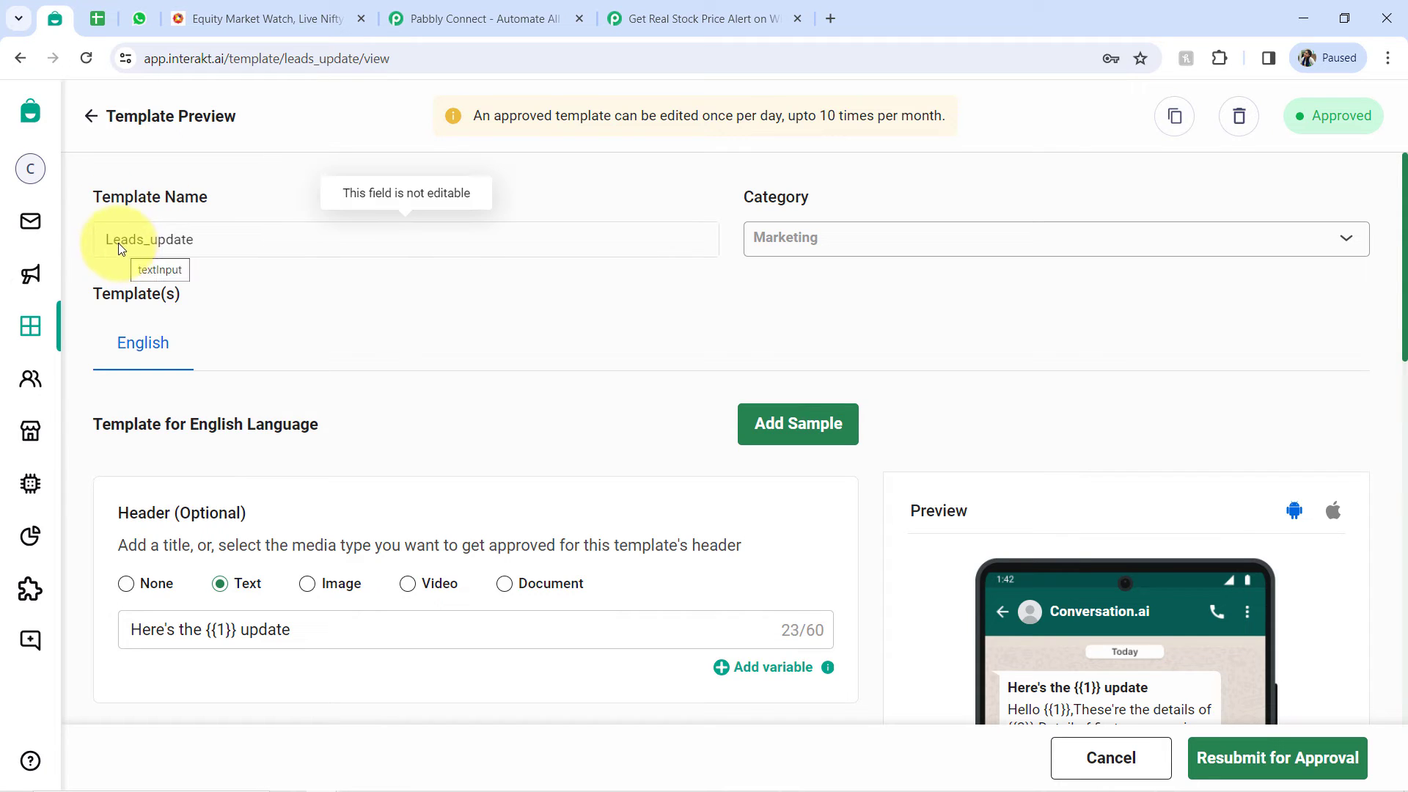
{"action": "left_click_drag", "start_coordinate": [117, 243], "coordinate": [252, 252]}
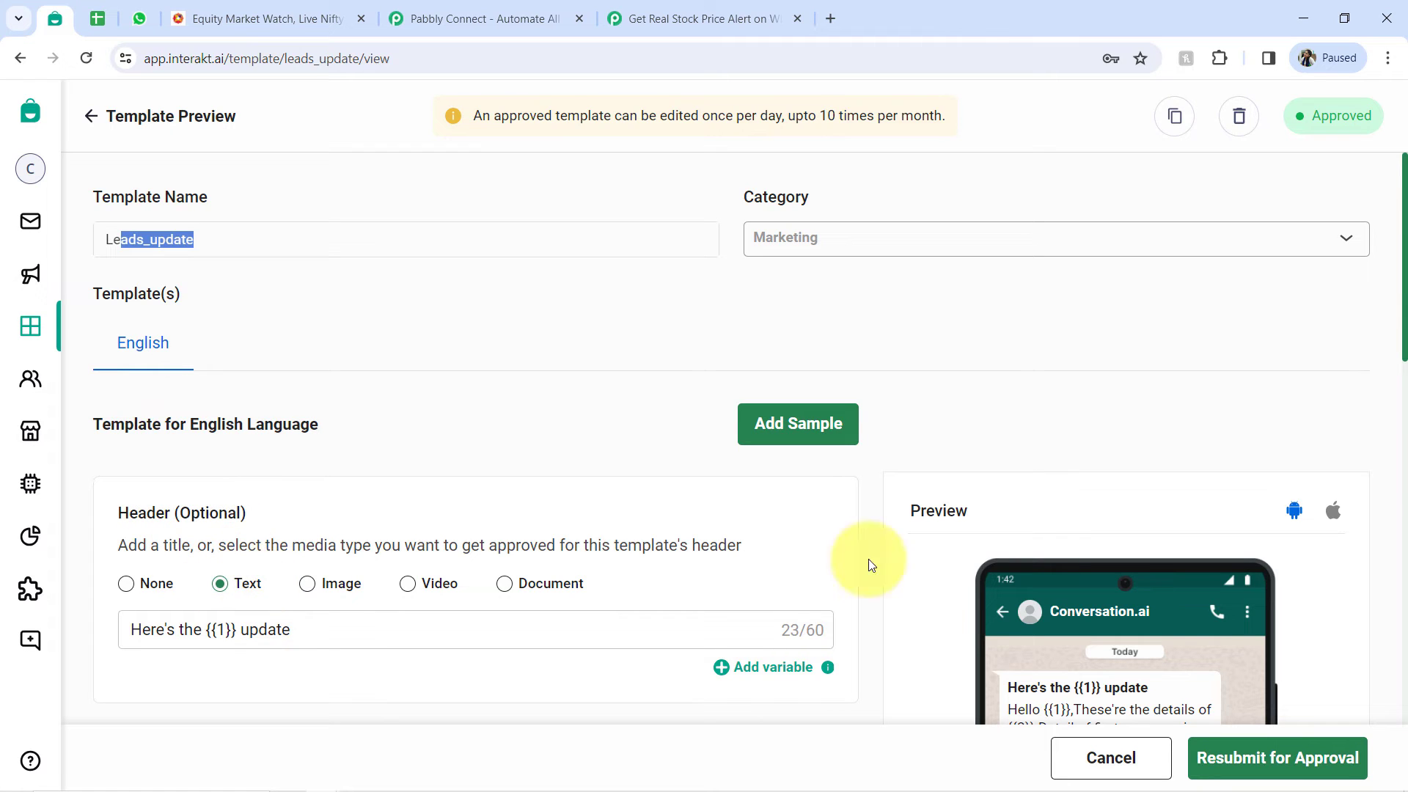
- Examine the template's header text and its variable in the message preview
{"action": "left_click_drag", "start_coordinate": [1402, 369], "coordinate": [1401, 408]}
{"action": "left_click", "coordinate": [1400, 346]}
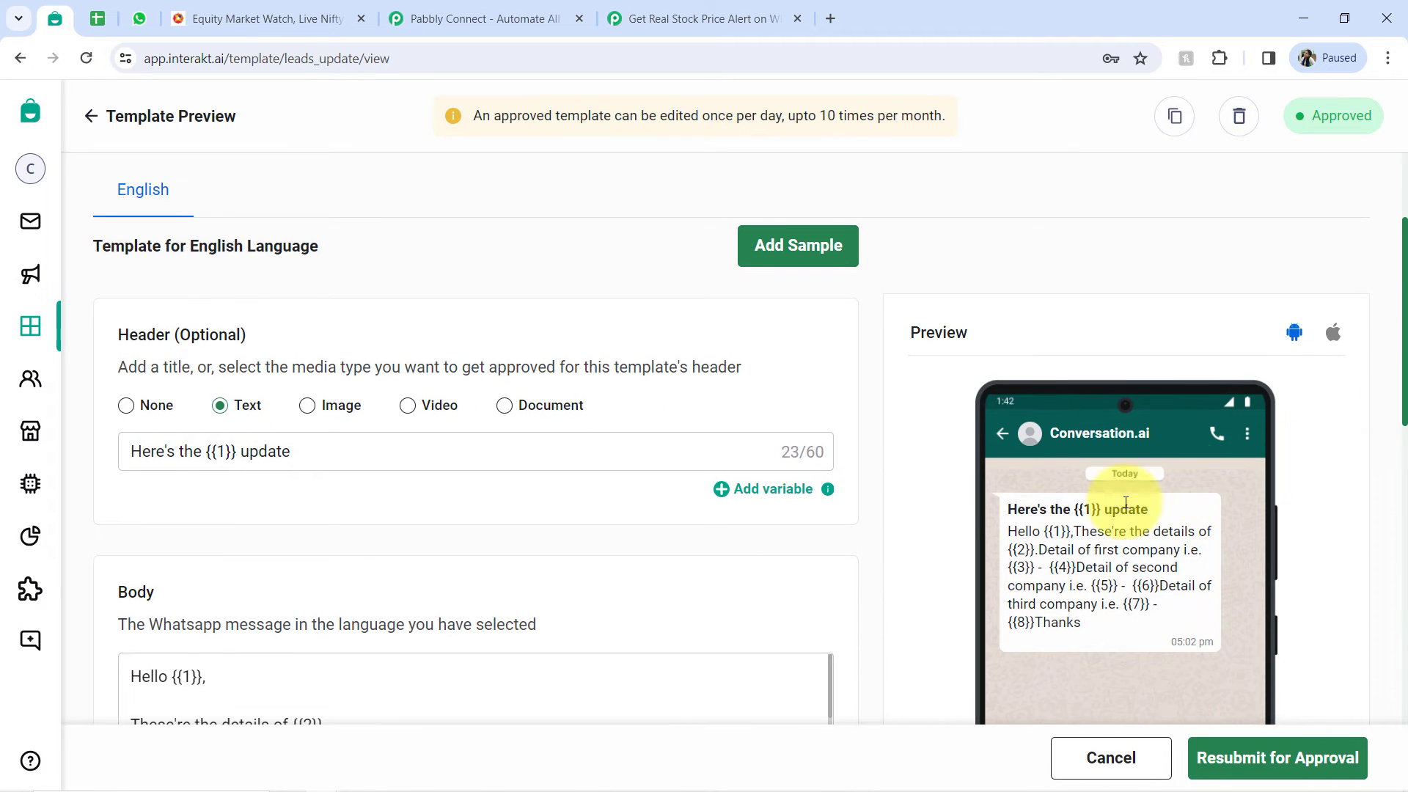
{"action": "left_click_drag", "start_coordinate": [1027, 509], "coordinate": [1156, 517]}
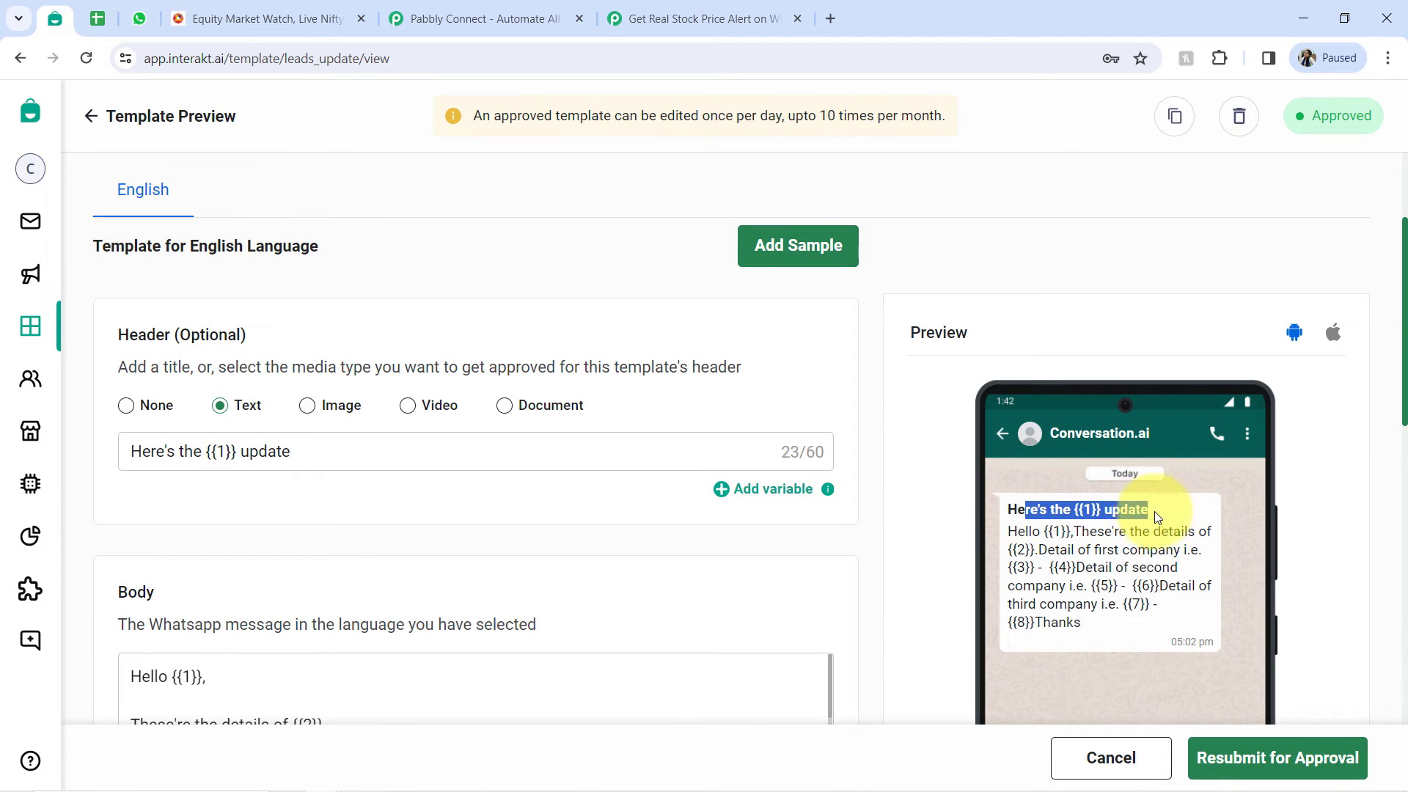
{"action": "left_click", "coordinate": [1158, 516]}
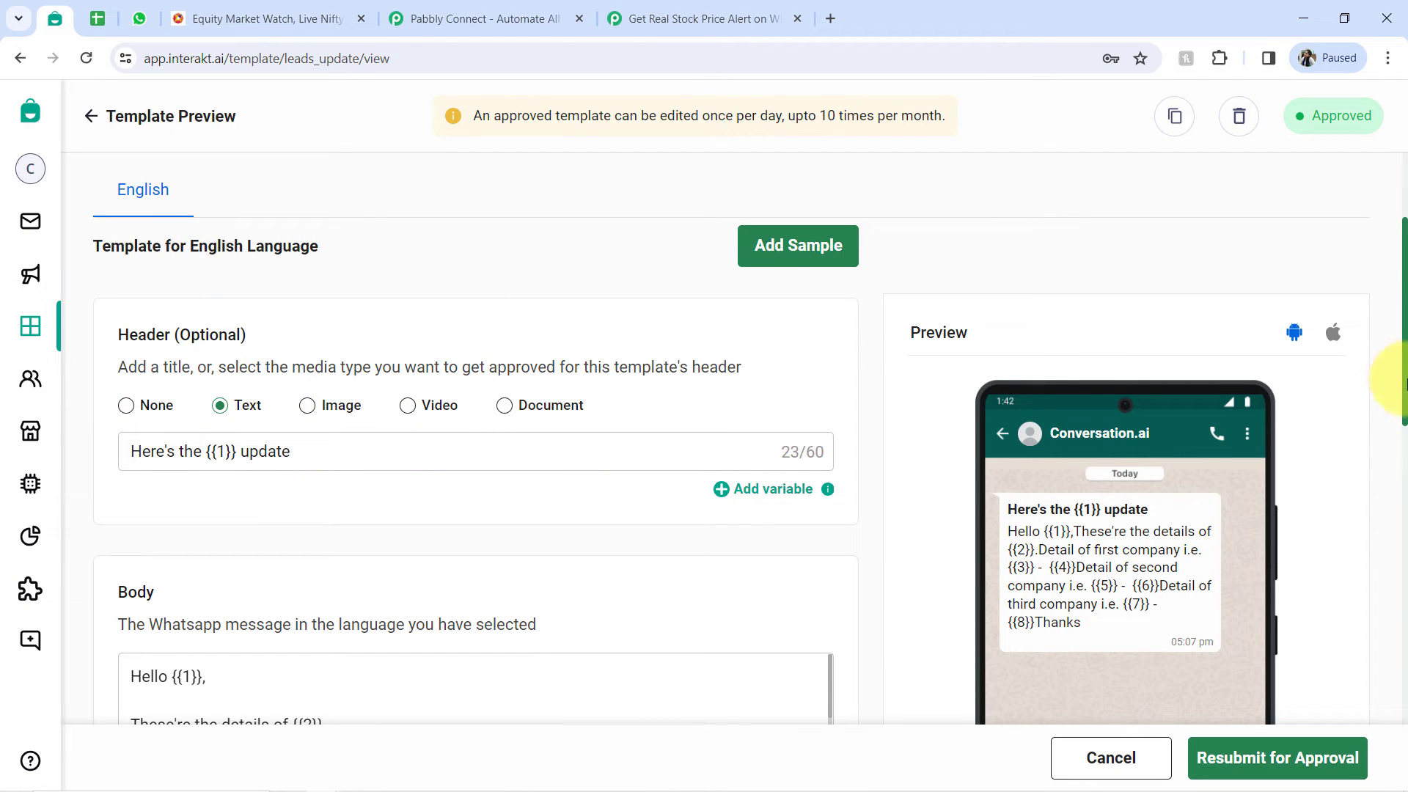
- Read through the template's Body text and examine the numbered variables used for the greeting, details and three companies
{"action": "scroll", "coordinate": [469, 513], "scroll_direction": "down", "scroll_amount": 4}
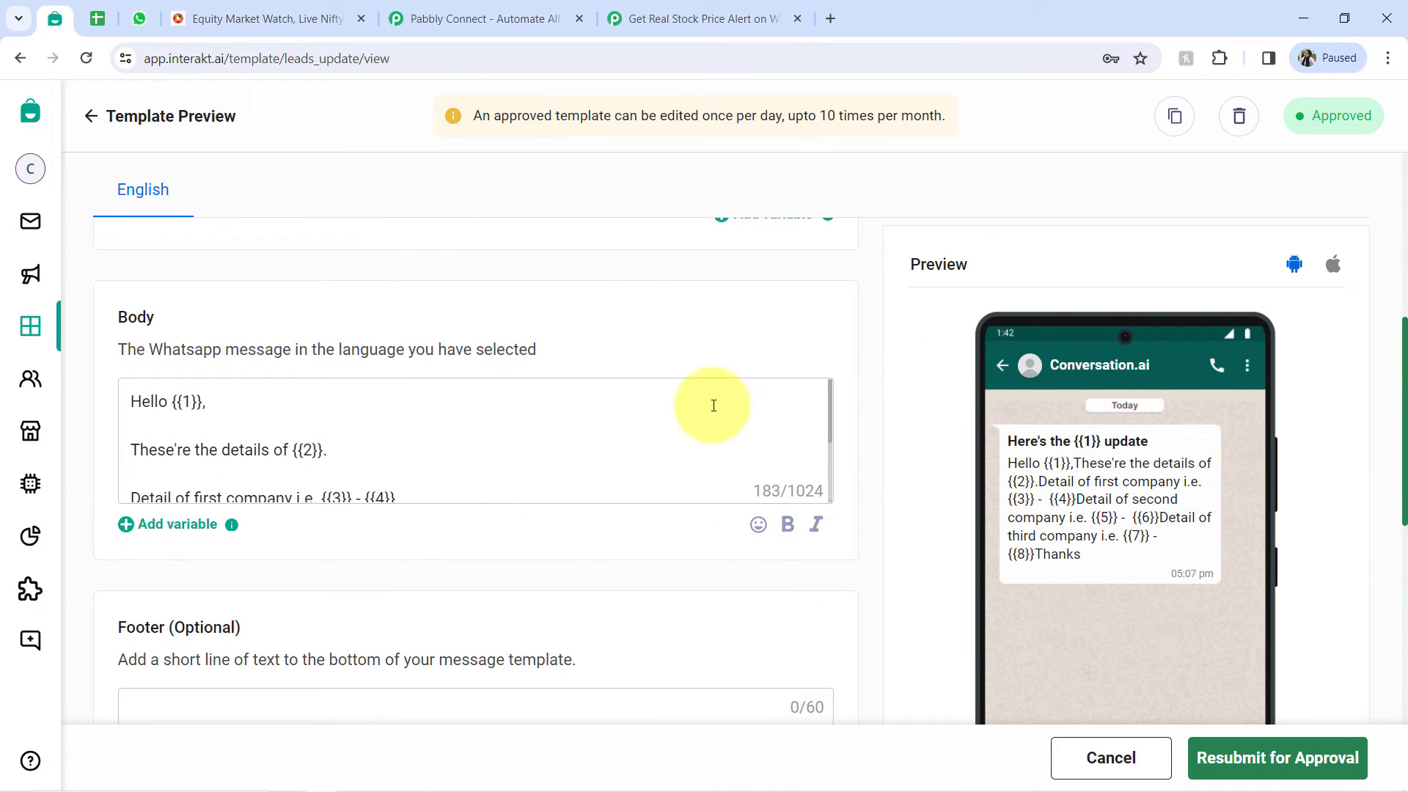
{"action": "left_click_drag", "start_coordinate": [142, 407], "coordinate": [288, 450]}
{"action": "left_click", "coordinate": [288, 450]}
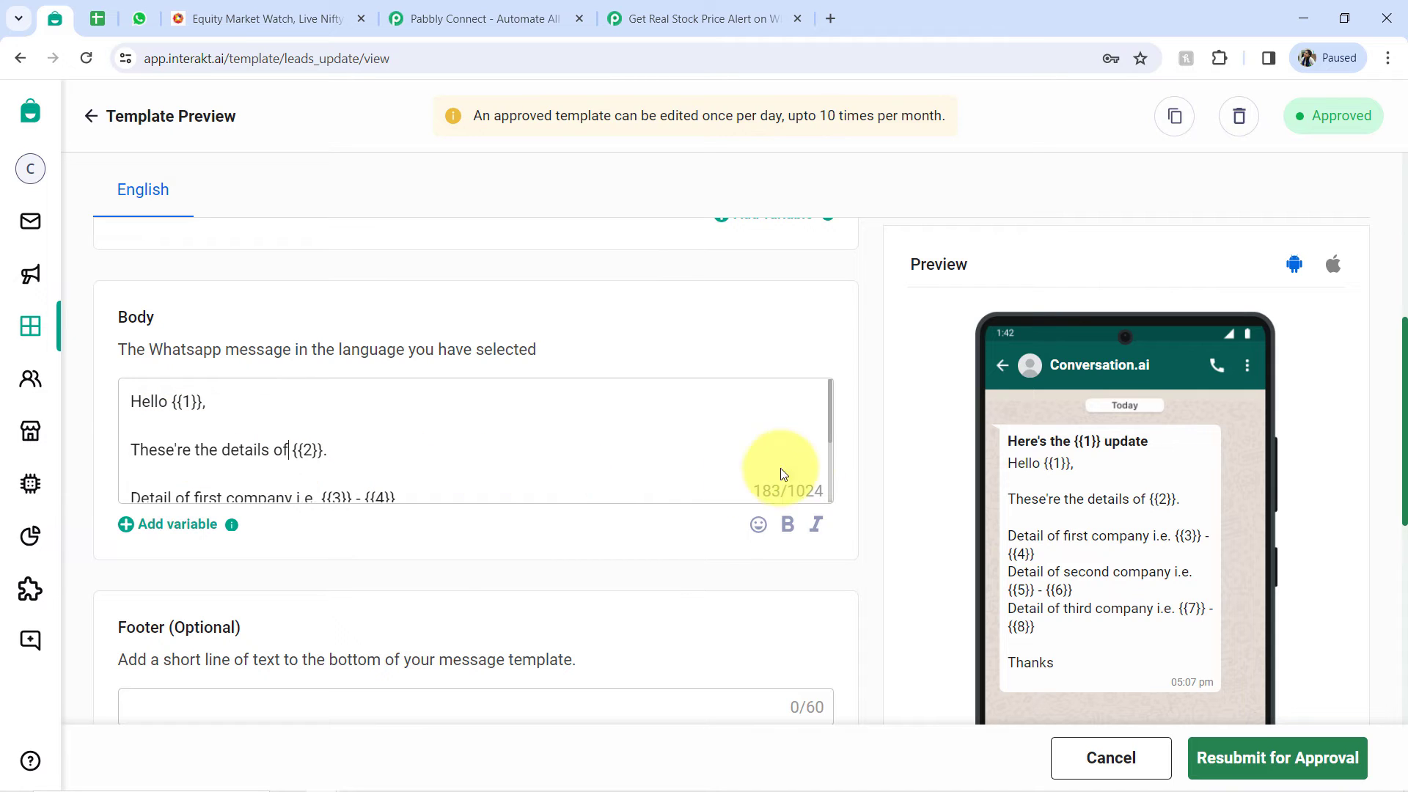
{"action": "mouse_move", "coordinate": [831, 409]}
{"action": "left_mouse_down"}
{"action": "mouse_move", "coordinate": [845, 416]}
{"action": "mouse_move", "coordinate": [838, 508]}
{"action": "mouse_move", "coordinate": [830, 388]}
{"action": "left_mouse_up"}
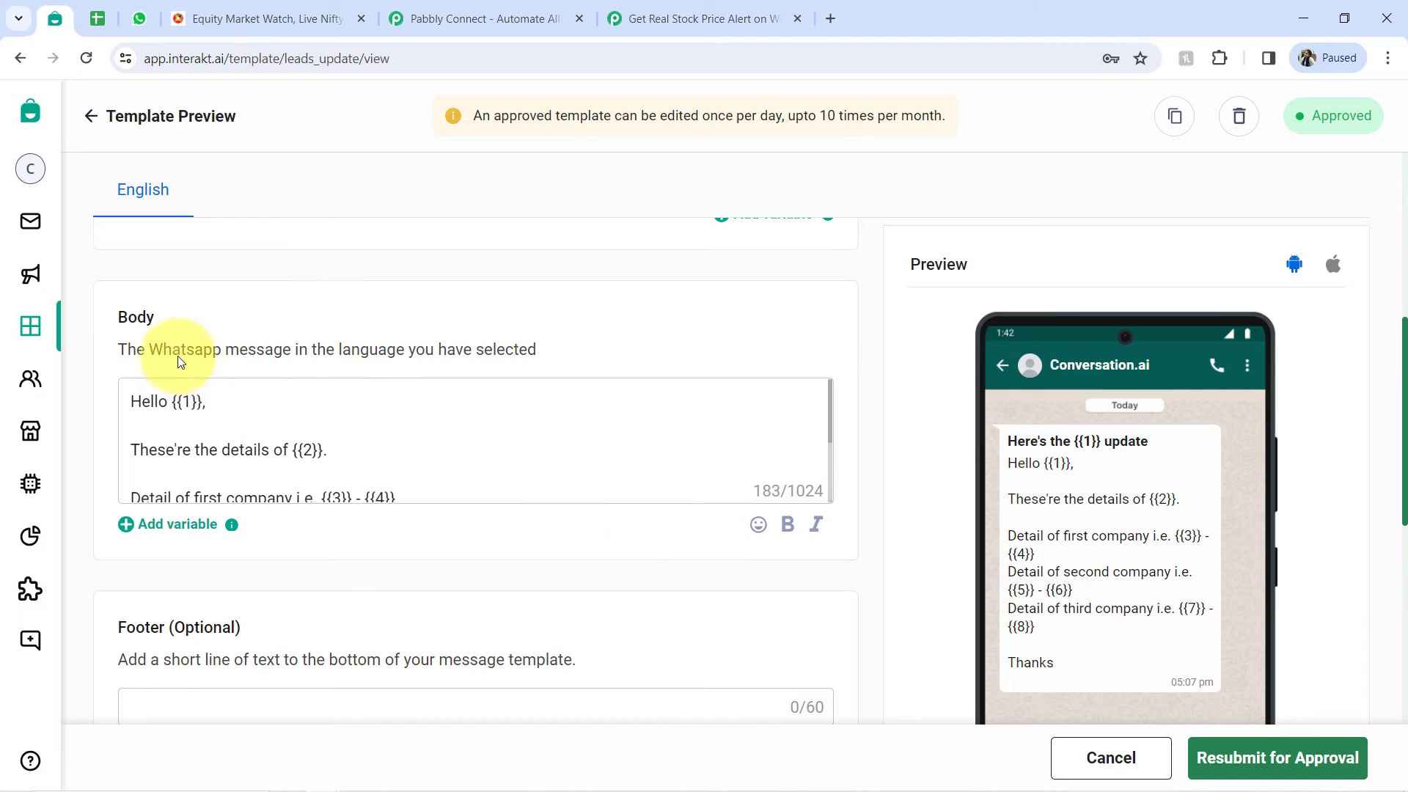
{"action": "left_click_drag", "start_coordinate": [167, 405], "coordinate": [352, 455]}
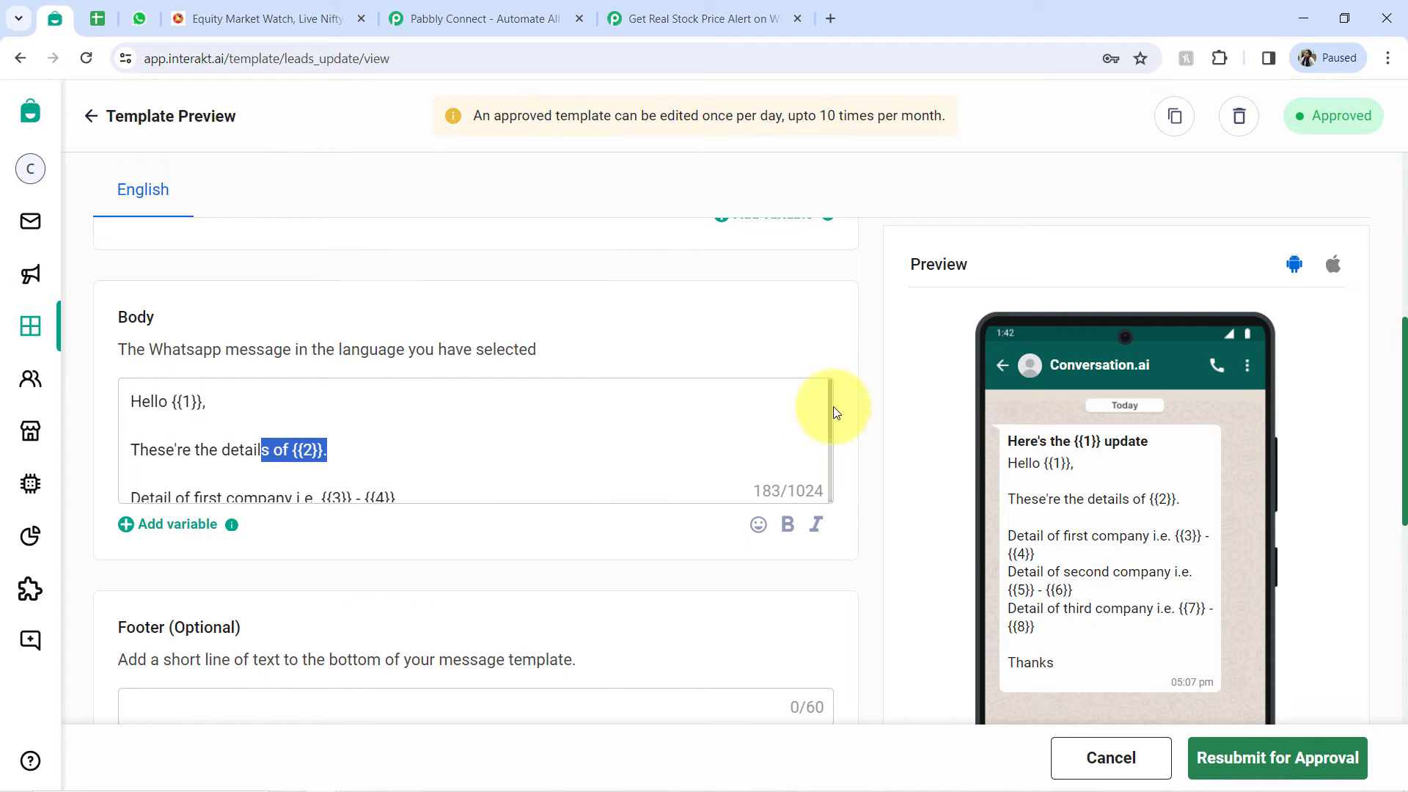
{"action": "left_click_drag", "start_coordinate": [829, 398], "coordinate": [829, 464]}
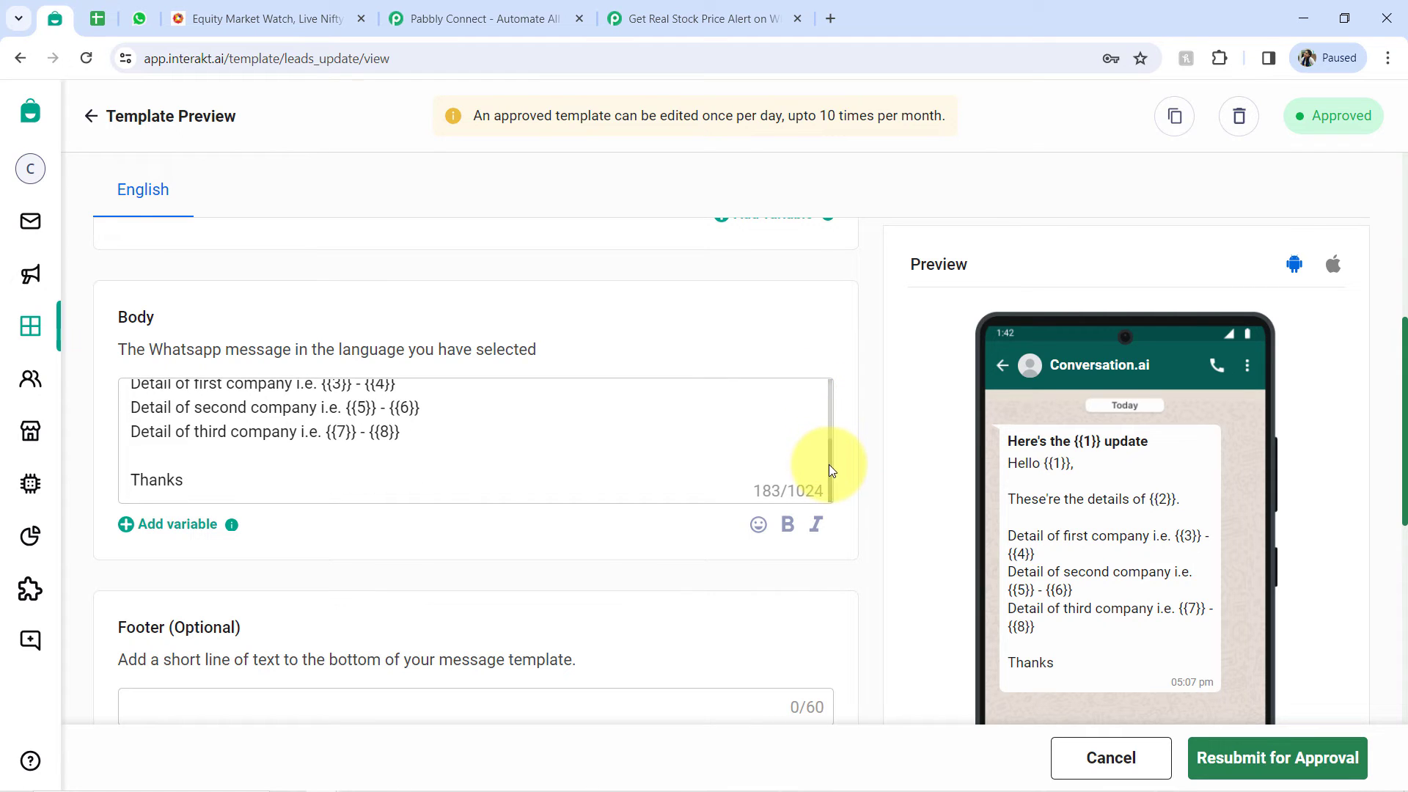
{"action": "left_click_drag", "start_coordinate": [401, 435], "coordinate": [387, 435]}
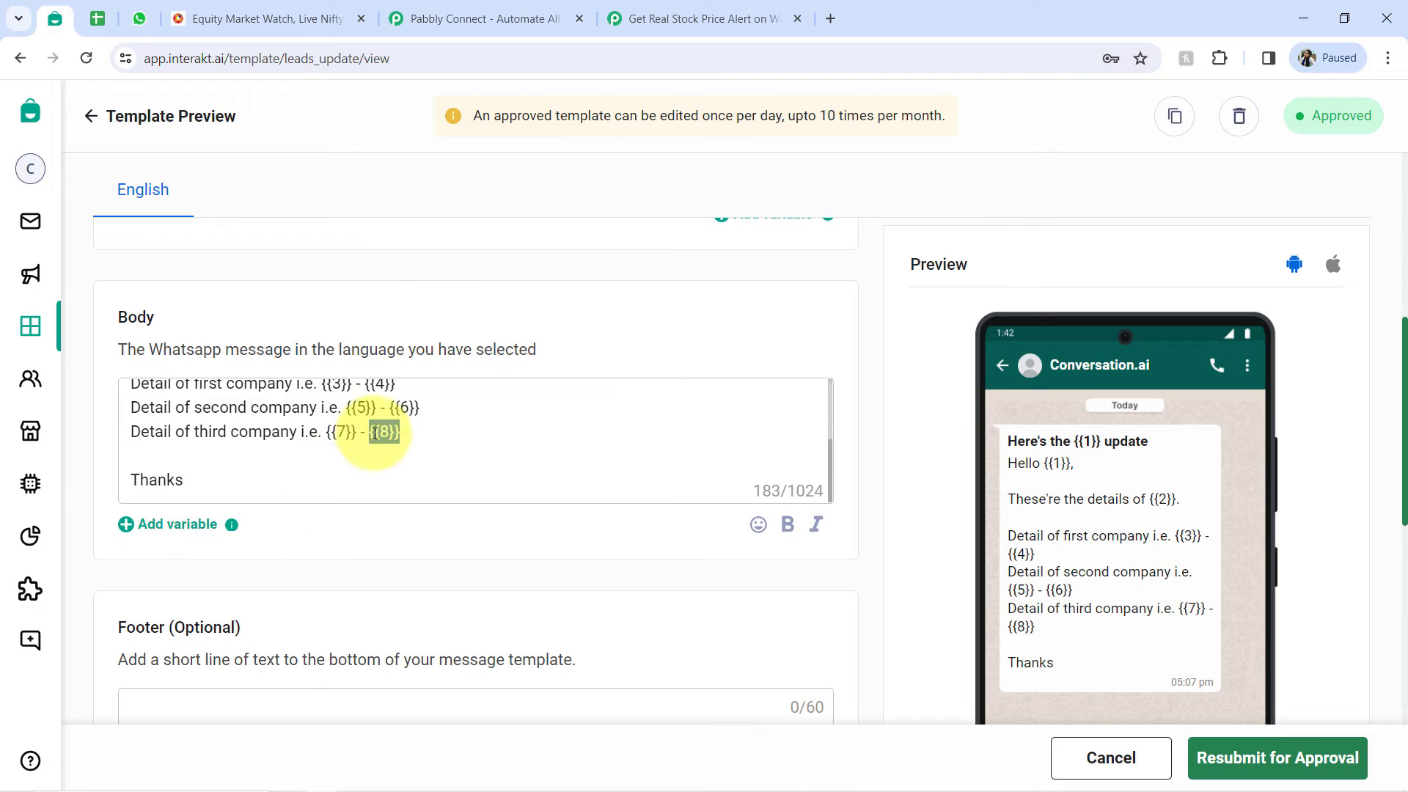
{"action": "left_click_drag", "start_coordinate": [325, 439], "coordinate": [380, 438]}
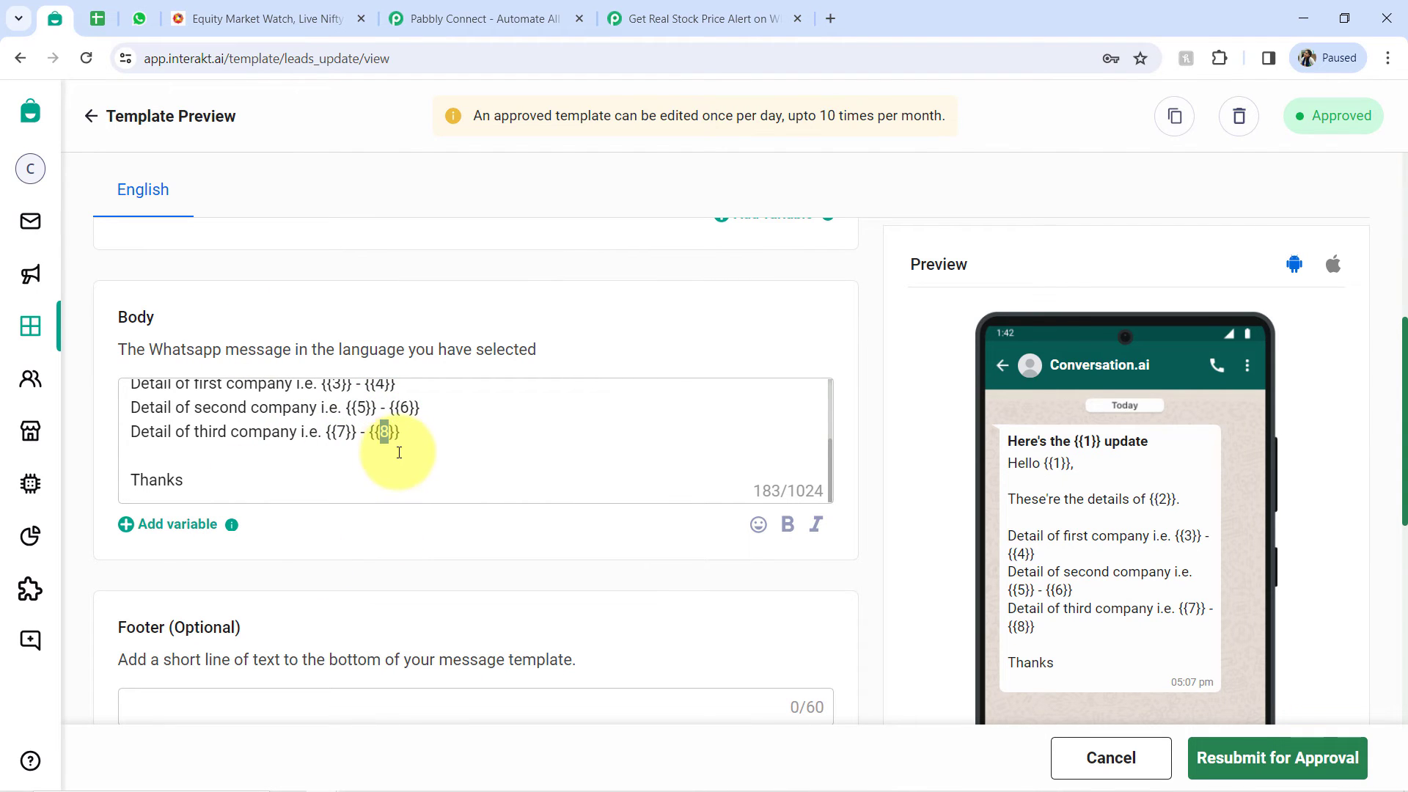
{"action": "left_click_drag", "start_coordinate": [412, 442], "coordinate": [328, 432]}
{"action": "left_click", "coordinate": [309, 432]}
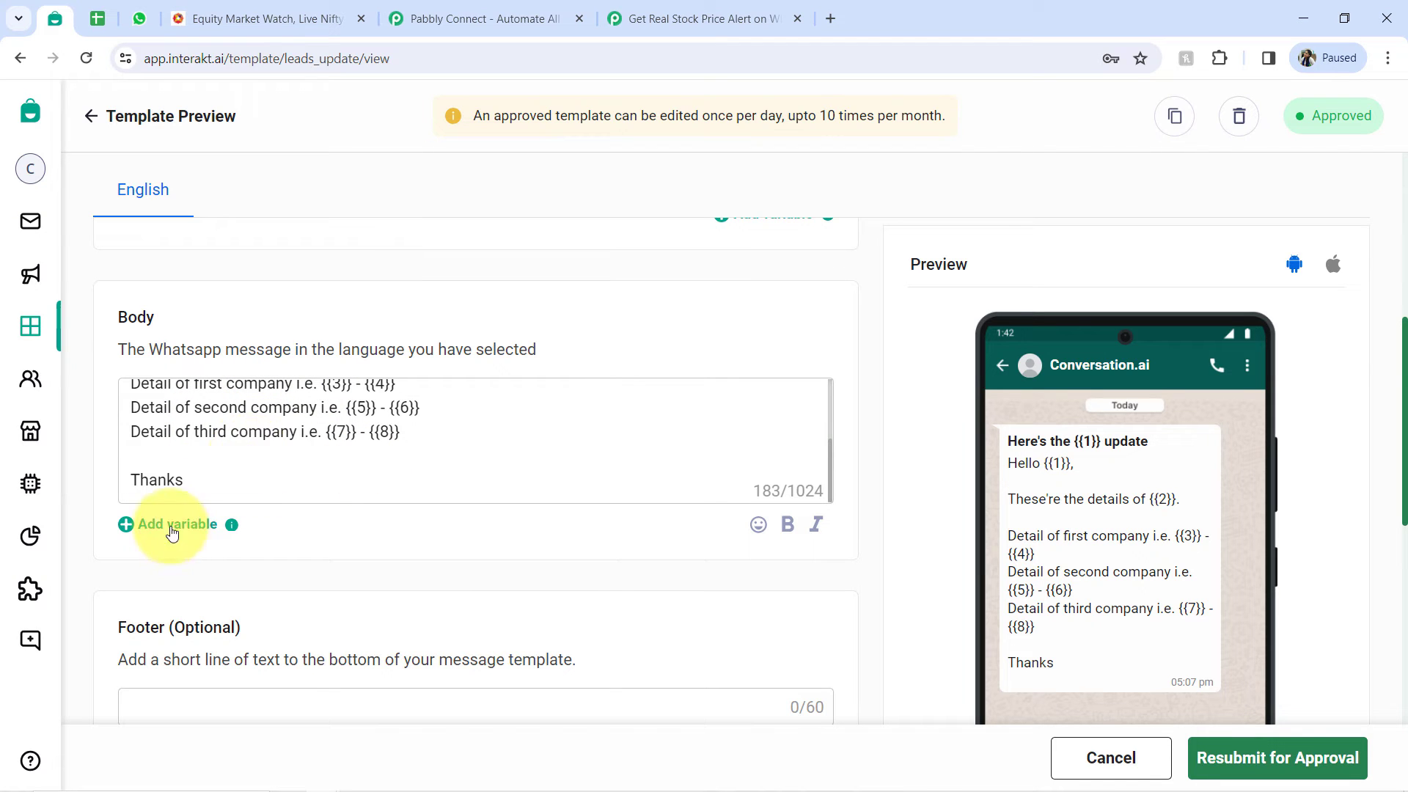
{"action": "left_click_drag", "start_coordinate": [243, 388], "coordinate": [281, 432]}
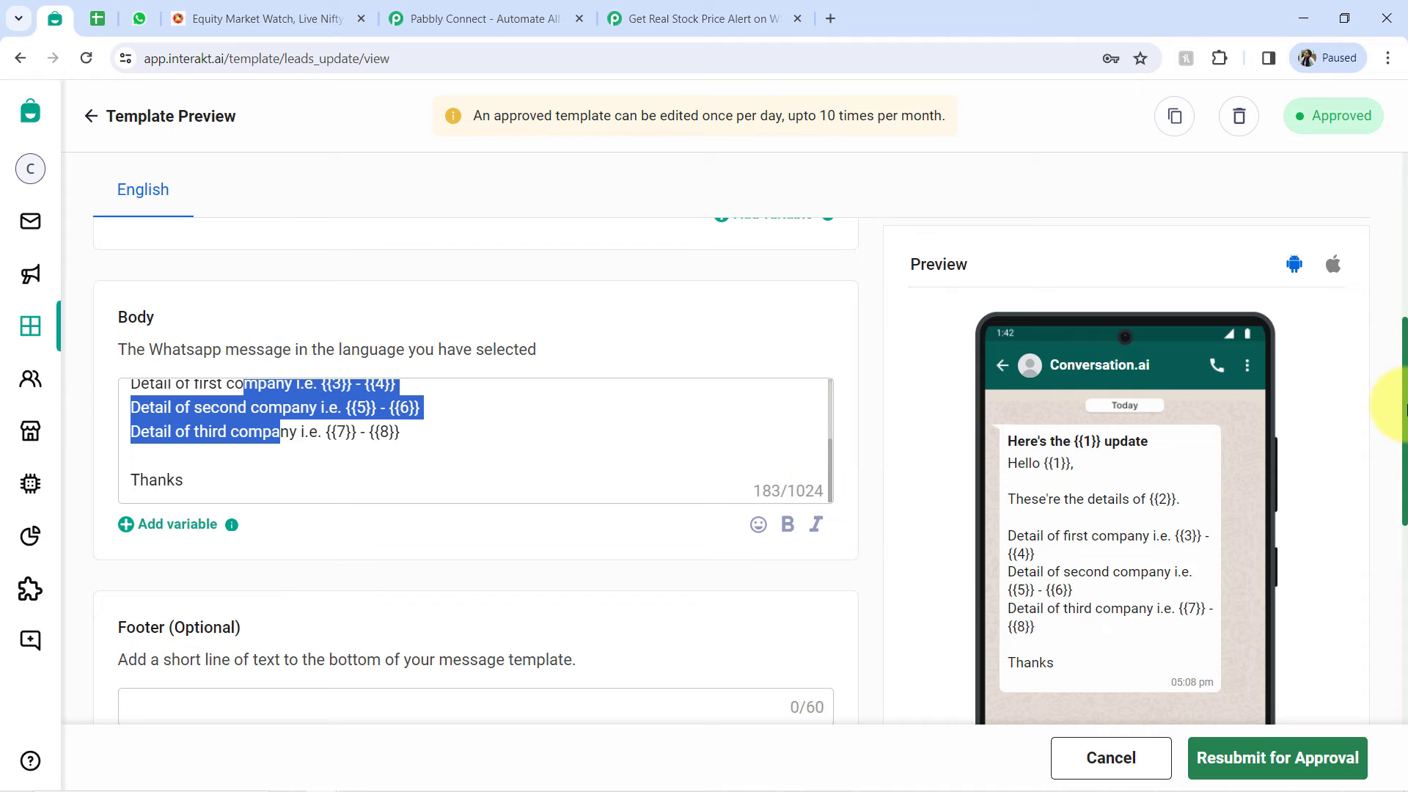
- Review the template's optional Footer and Buttons sections and compare them with the Header and Body sections
{"action": "left_click", "coordinate": [1402, 407]}
{"action": "scroll", "coordinate": [451, 513], "scroll_direction": "down", "scroll_amount": 6}
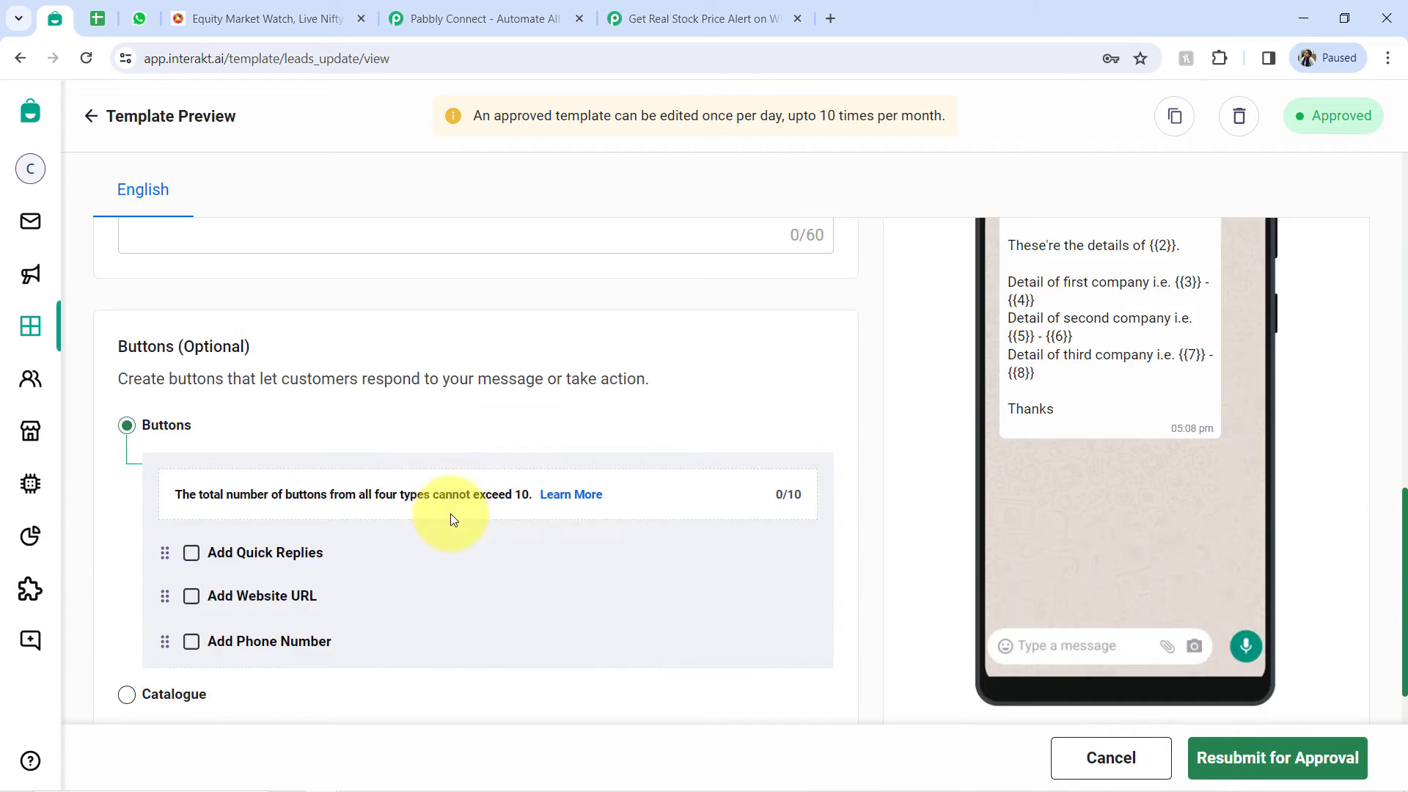
{"action": "scroll", "coordinate": [248, 424], "scroll_direction": "up", "scroll_amount": 3}
{"action": "double_click", "coordinate": [209, 356]}
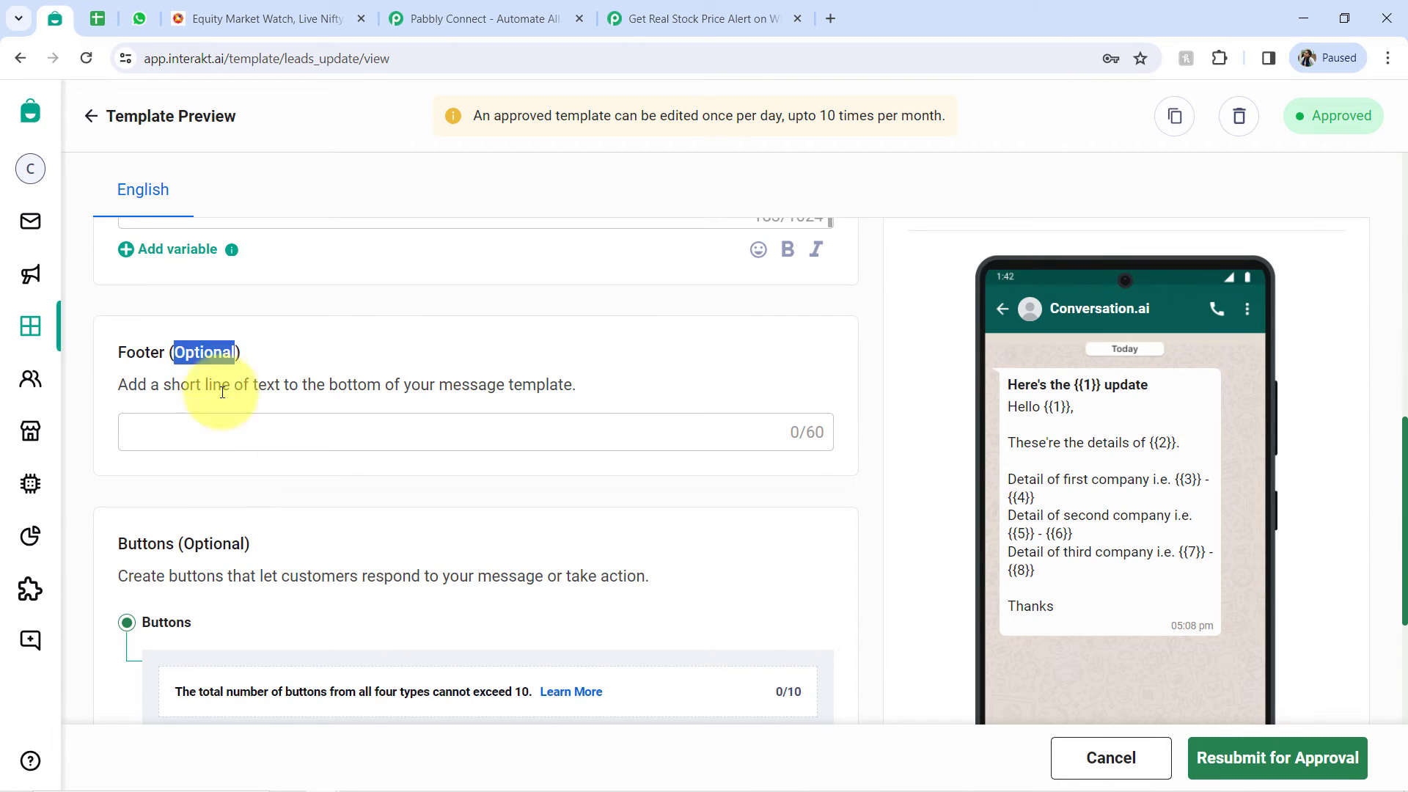
{"action": "double_click", "coordinate": [213, 543]}
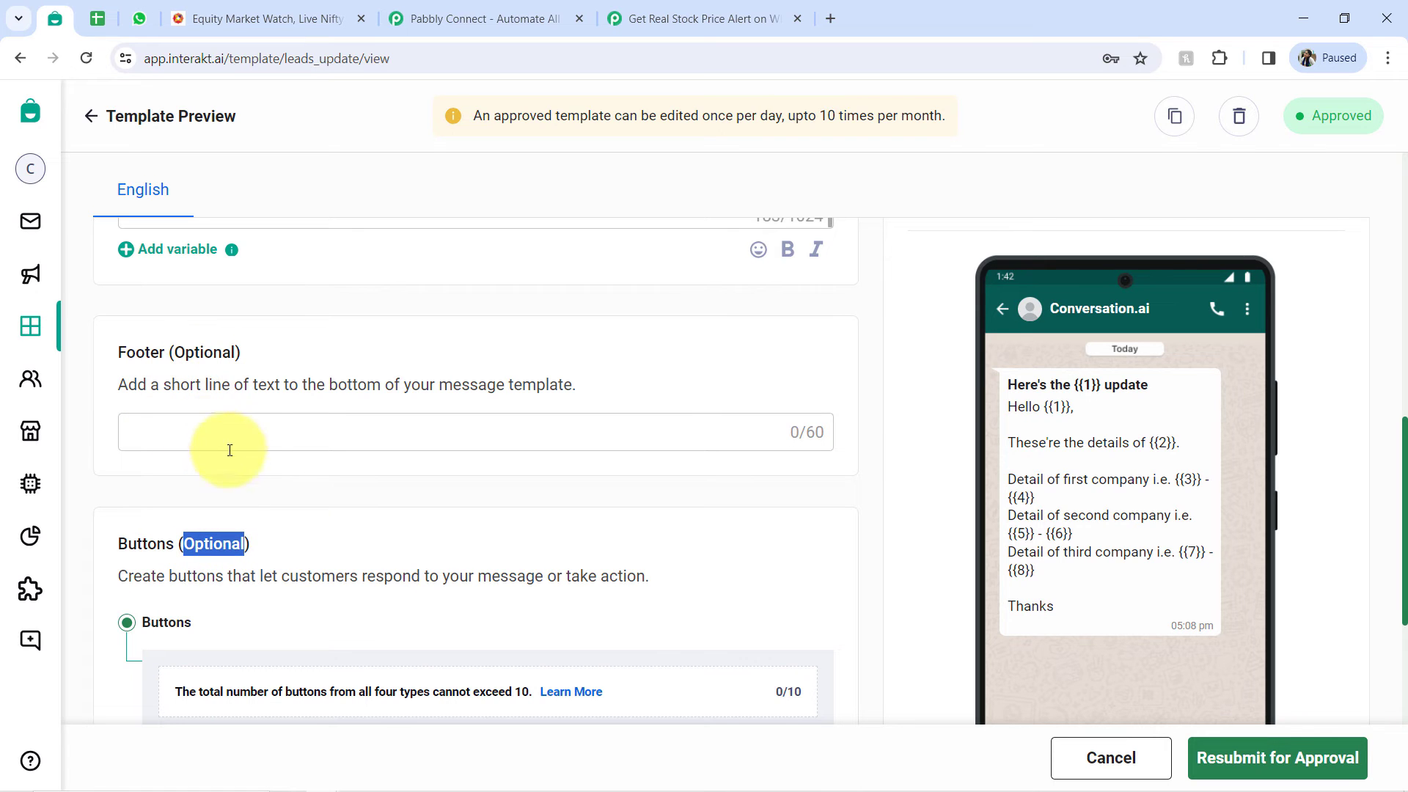
{"action": "scroll", "coordinate": [297, 531], "scroll_direction": "down", "scroll_amount": 3}
{"action": "scroll", "coordinate": [741, 582], "scroll_direction": "up", "scroll_amount": 3}
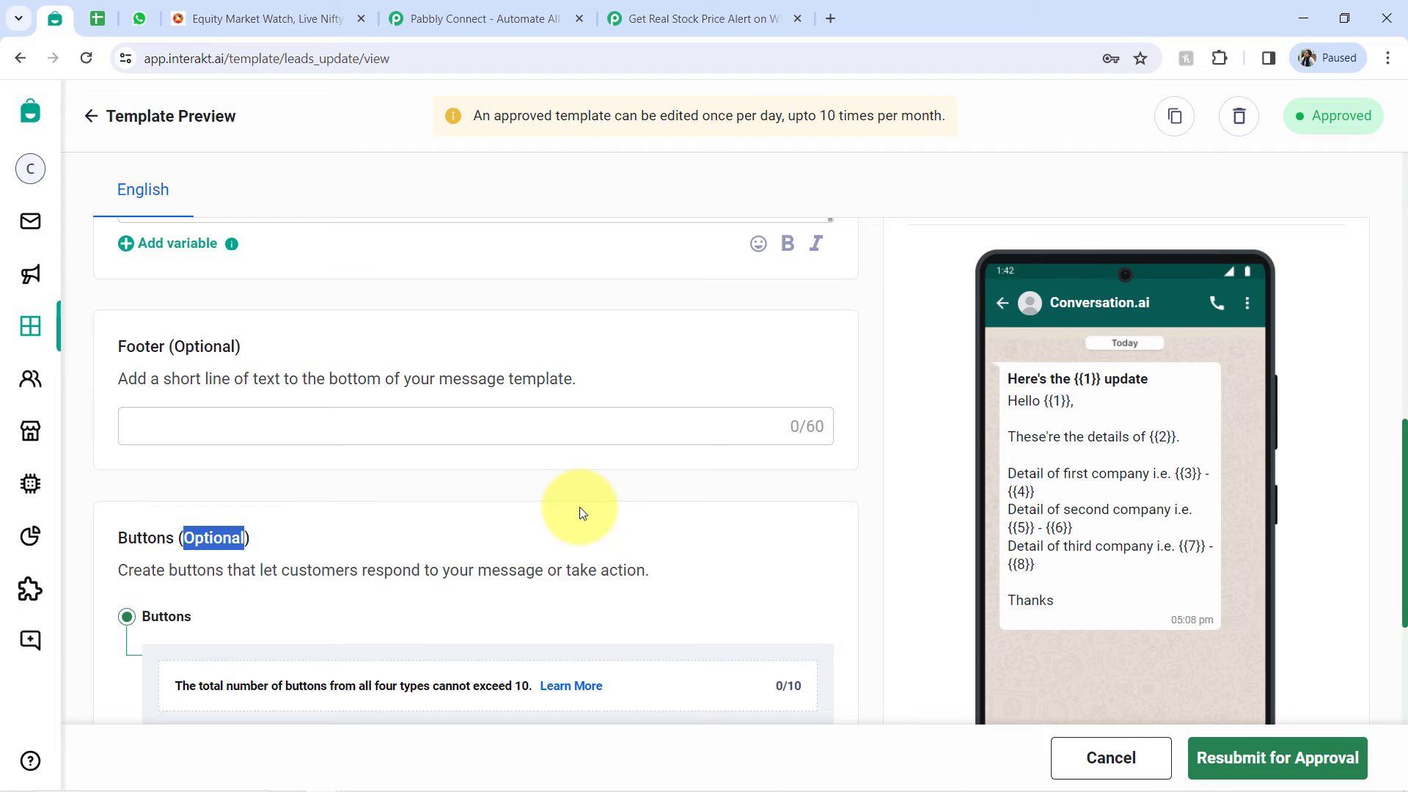
{"action": "scroll", "coordinate": [582, 513], "scroll_direction": "up", "scroll_amount": 10}
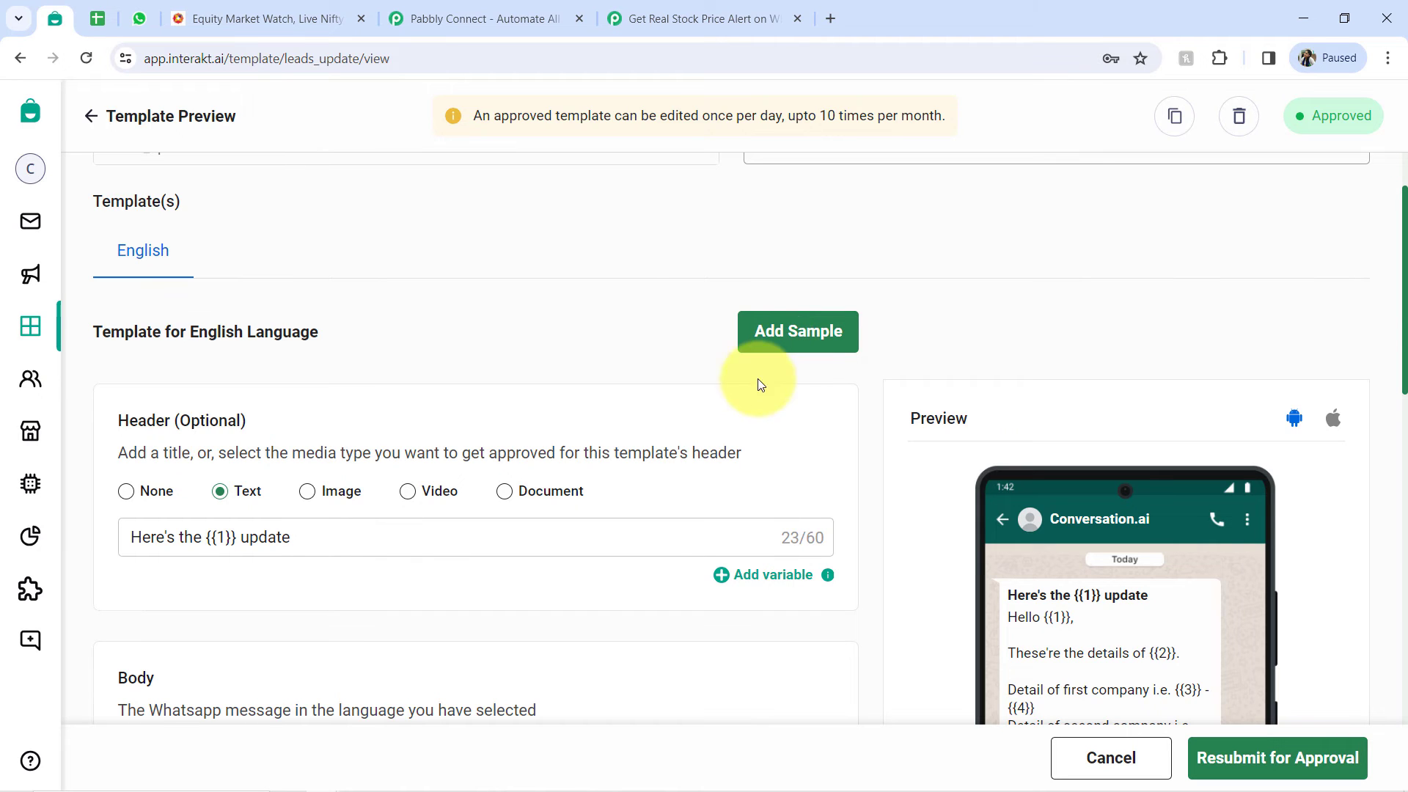
{"action": "scroll", "coordinate": [277, 664], "scroll_direction": "down", "scroll_amount": 5}
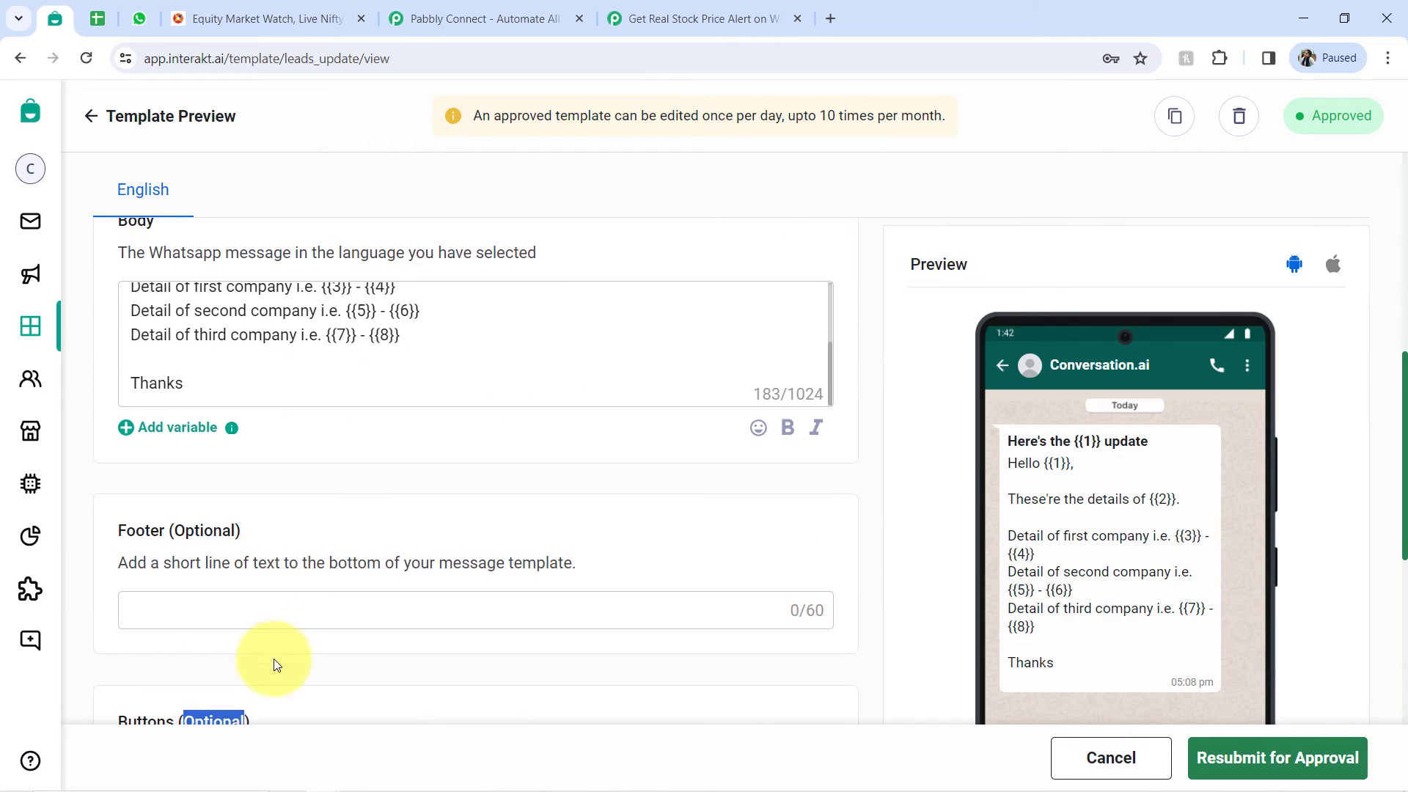
{"action": "scroll", "coordinate": [572, 385], "scroll_direction": "up", "scroll_amount": 3}
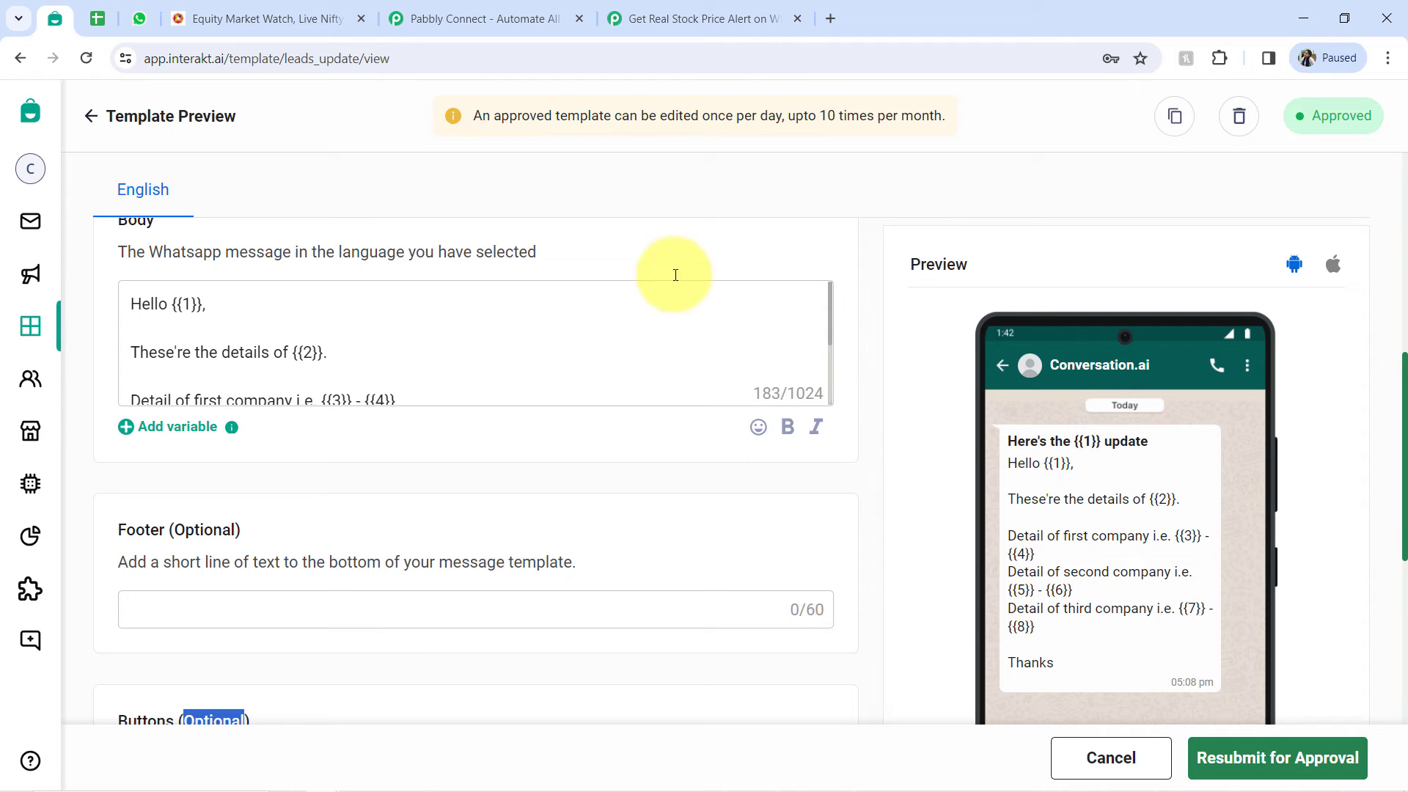
- Copy the code name leads_update from the template's URL and enter it as the Template Code Name in Pabbly Connect
{"action": "scroll", "coordinate": [814, 411], "scroll_direction": "up", "scroll_amount": 5}
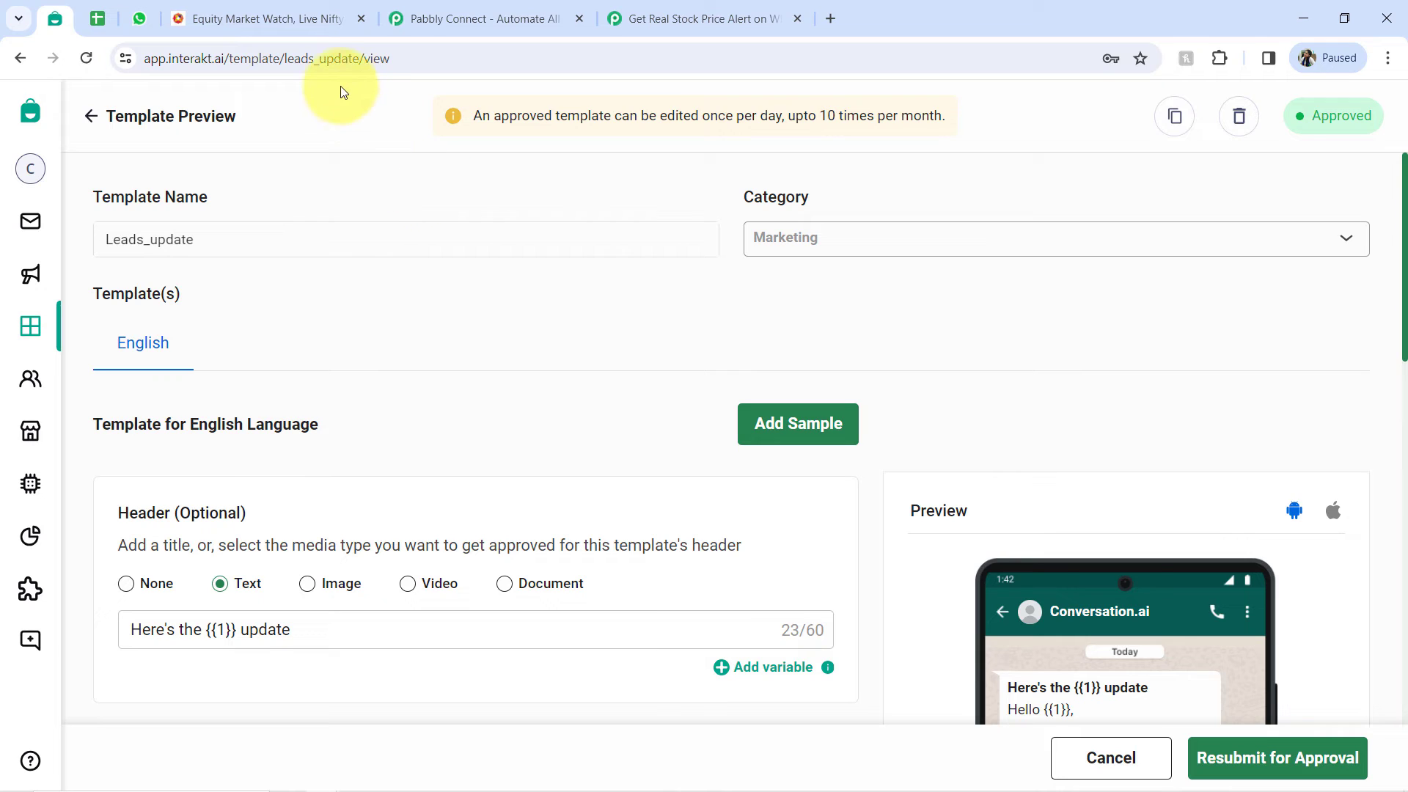
{"action": "left_click_drag", "start_coordinate": [284, 59], "coordinate": [359, 60]}
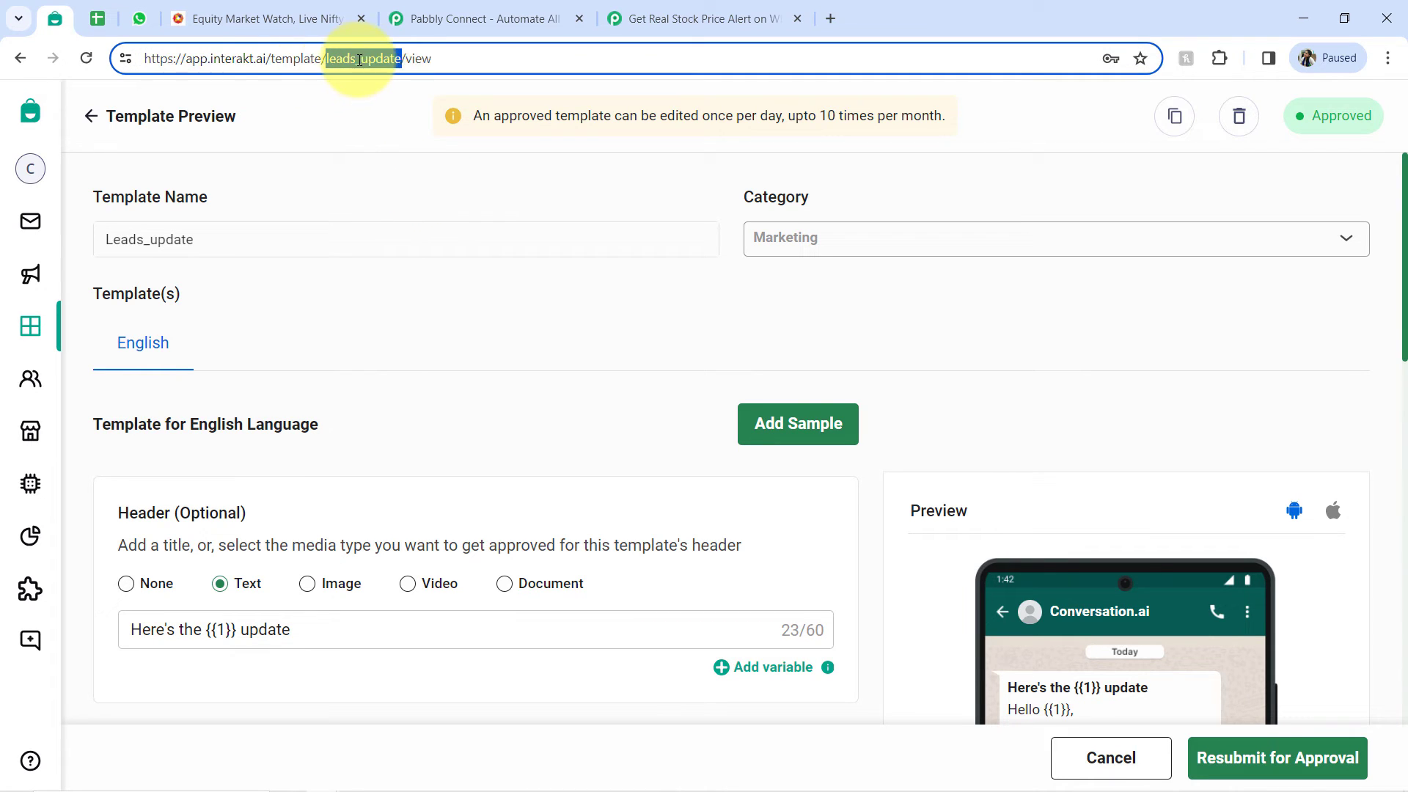
{"action": "left_click", "coordinate": [674, 9]}
{"action": "left_click", "coordinate": [356, 277]}
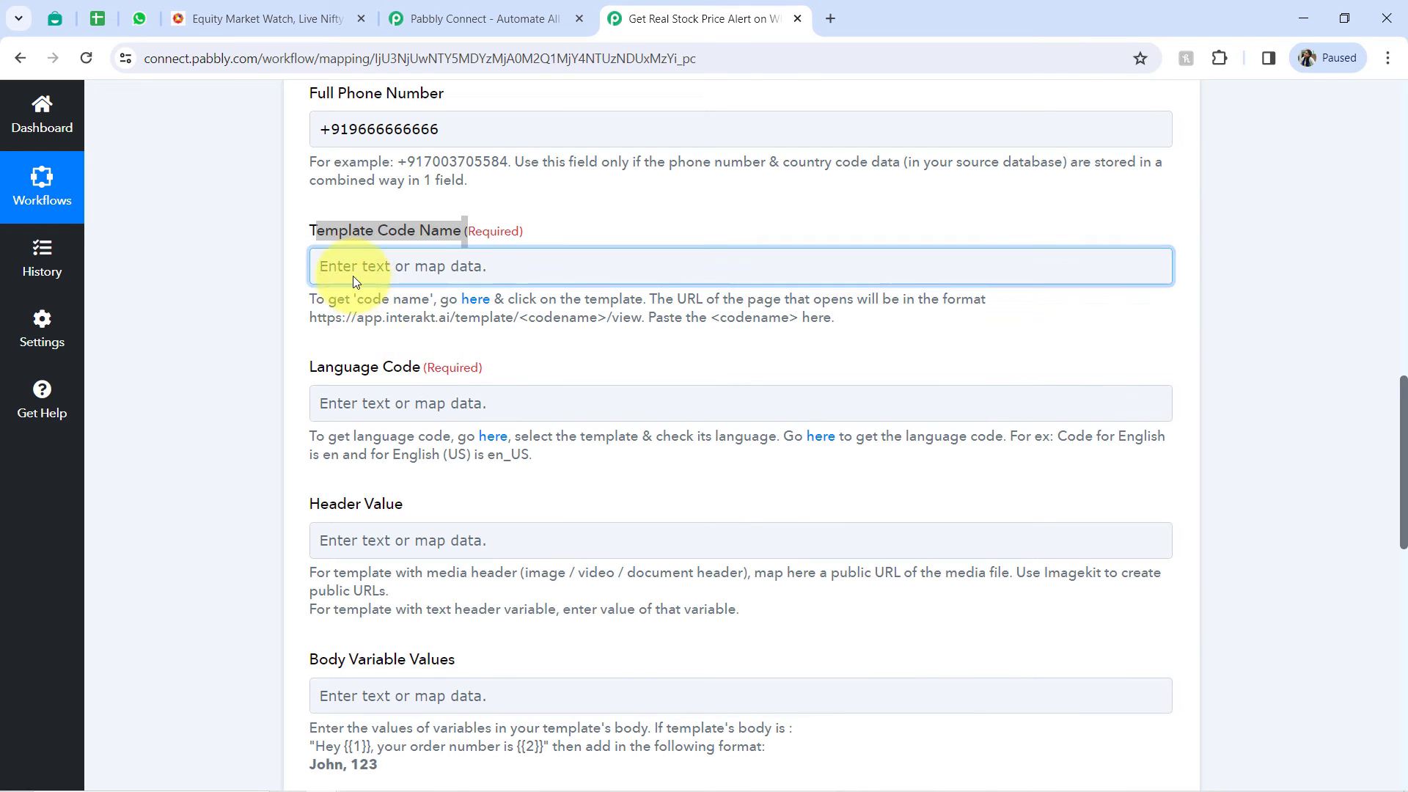
{"action": "type", "text": "leads_update"}
{"action": "left_click", "coordinate": [266, 359]}
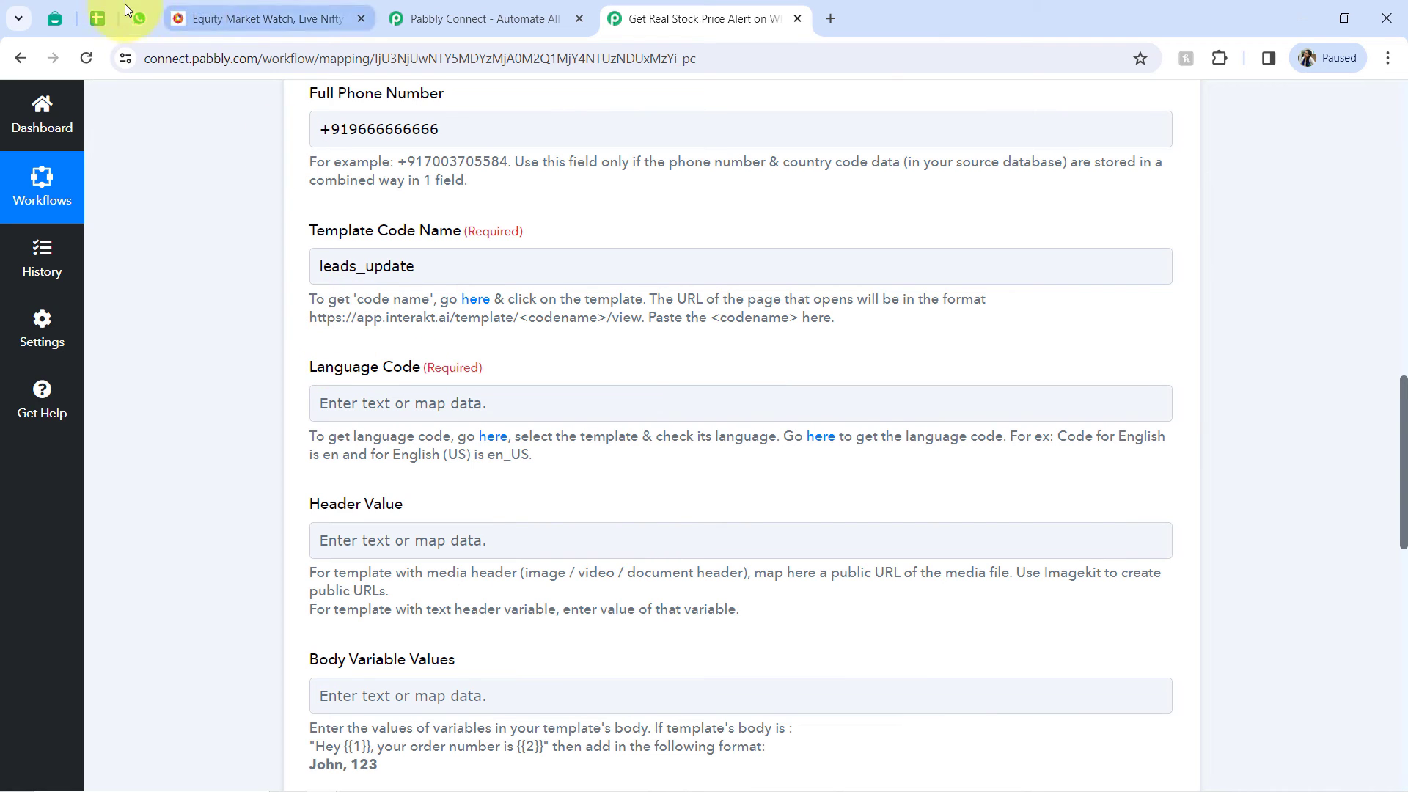
- Check the template's language in Interakt and set the Language Code to en in the Pabbly Connect action
{"action": "left_click_drag", "start_coordinate": [56, 19], "coordinate": [139, 21]}
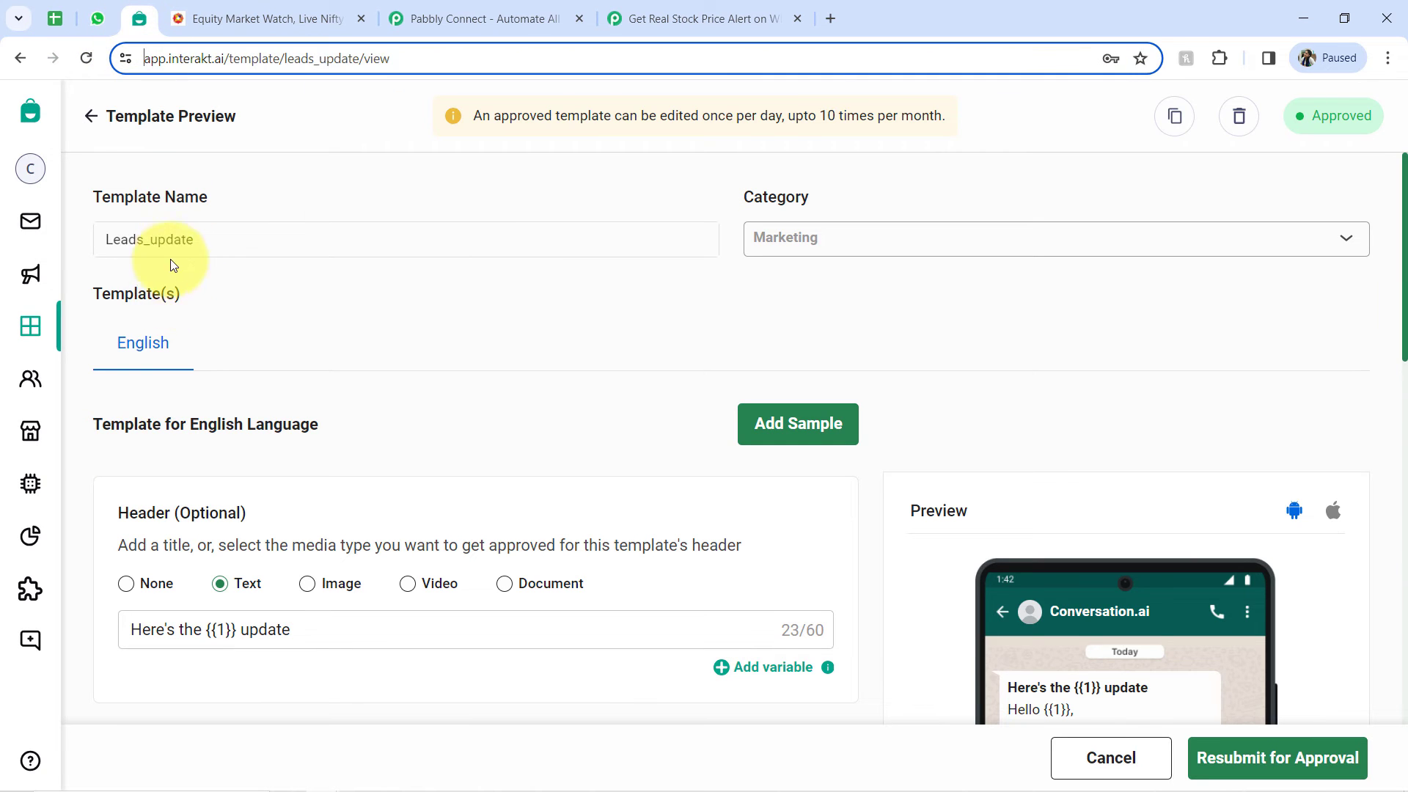
{"action": "left_click", "coordinate": [627, 6]}
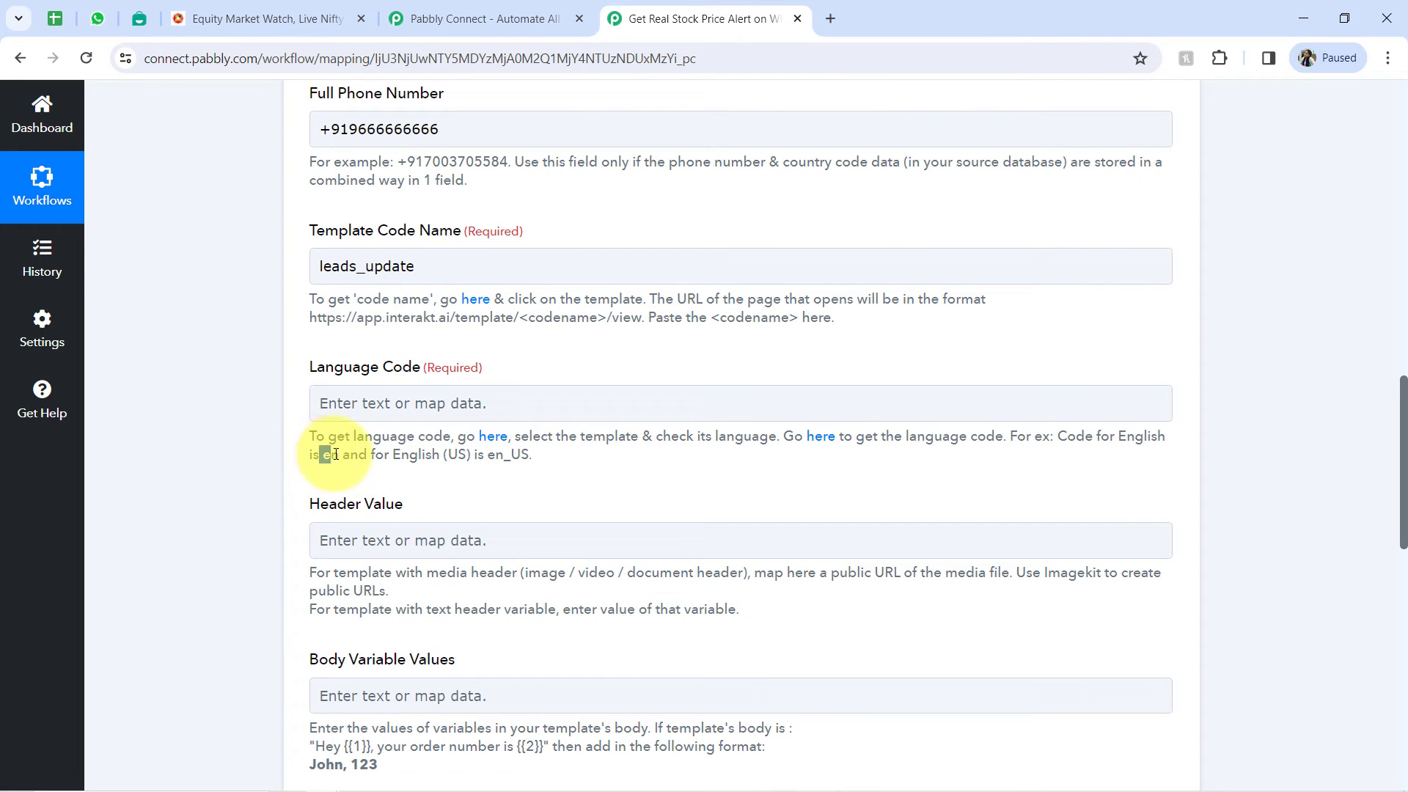
{"action": "left_click", "coordinate": [359, 402]}
{"action": "type", "text": "en"}
{"action": "left_click", "coordinate": [285, 473]}
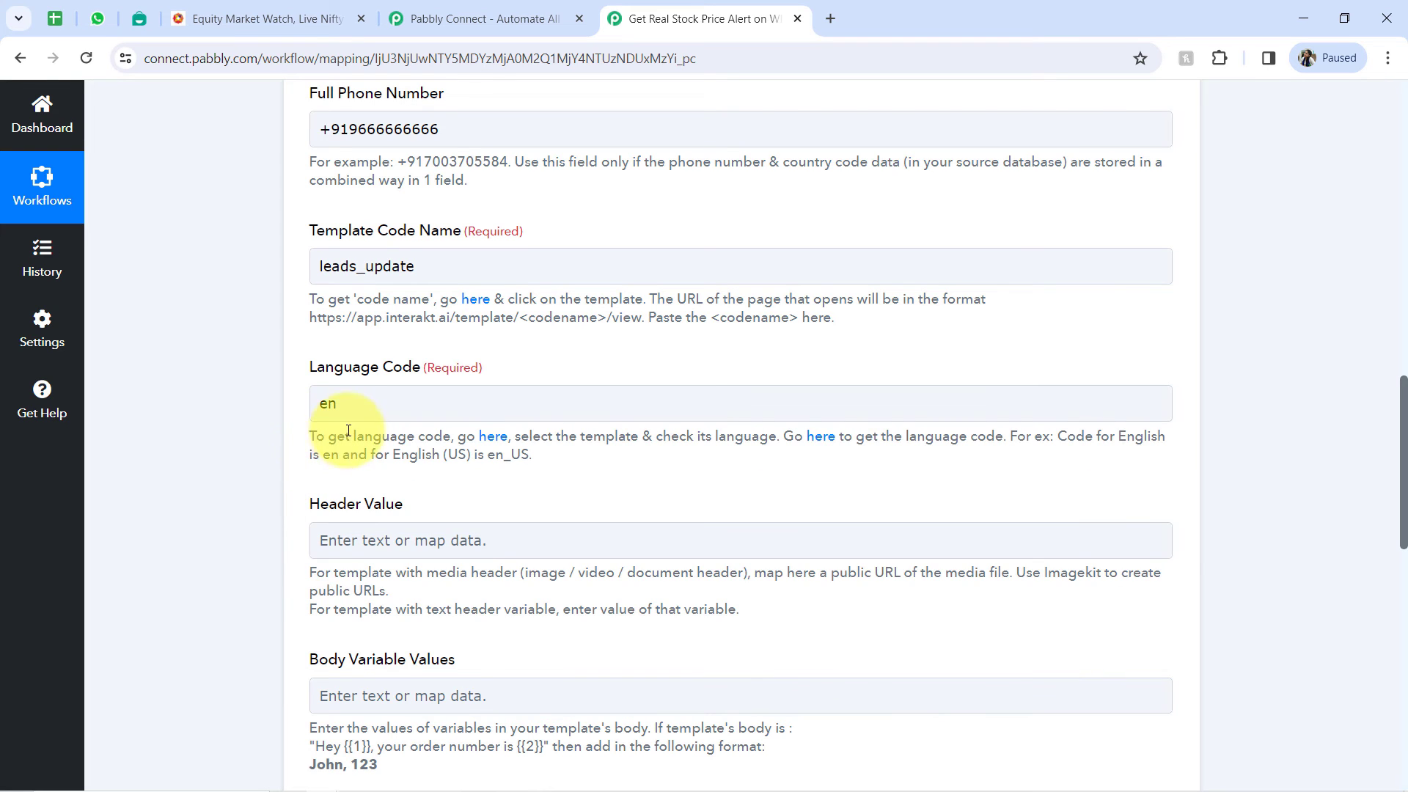
{"action": "left_click", "coordinate": [370, 402]}
{"action": "left_click", "coordinate": [223, 473]}
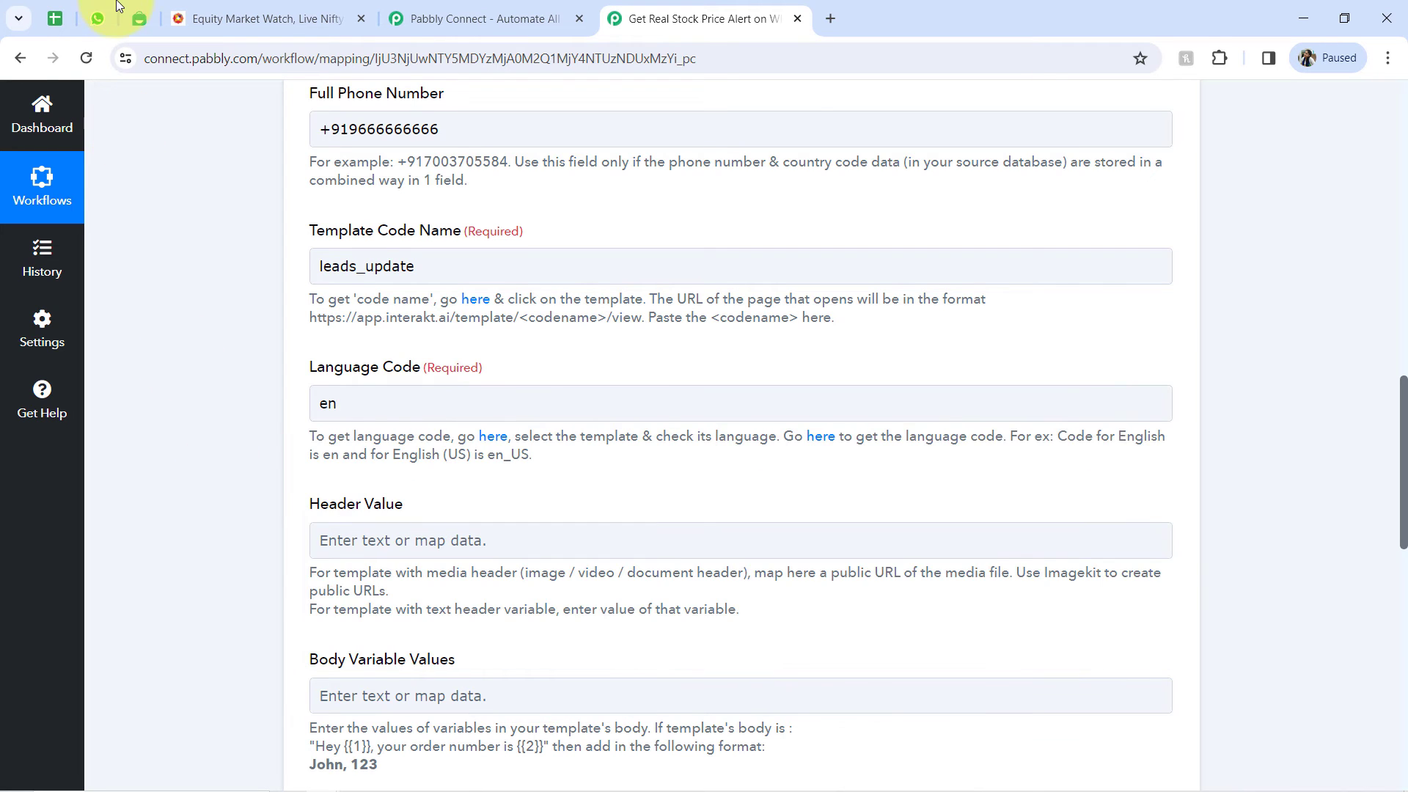
- Switch back to the Interakt template and examine the variable in its header text for the Header Value
{"action": "left_click", "coordinate": [131, 20]}
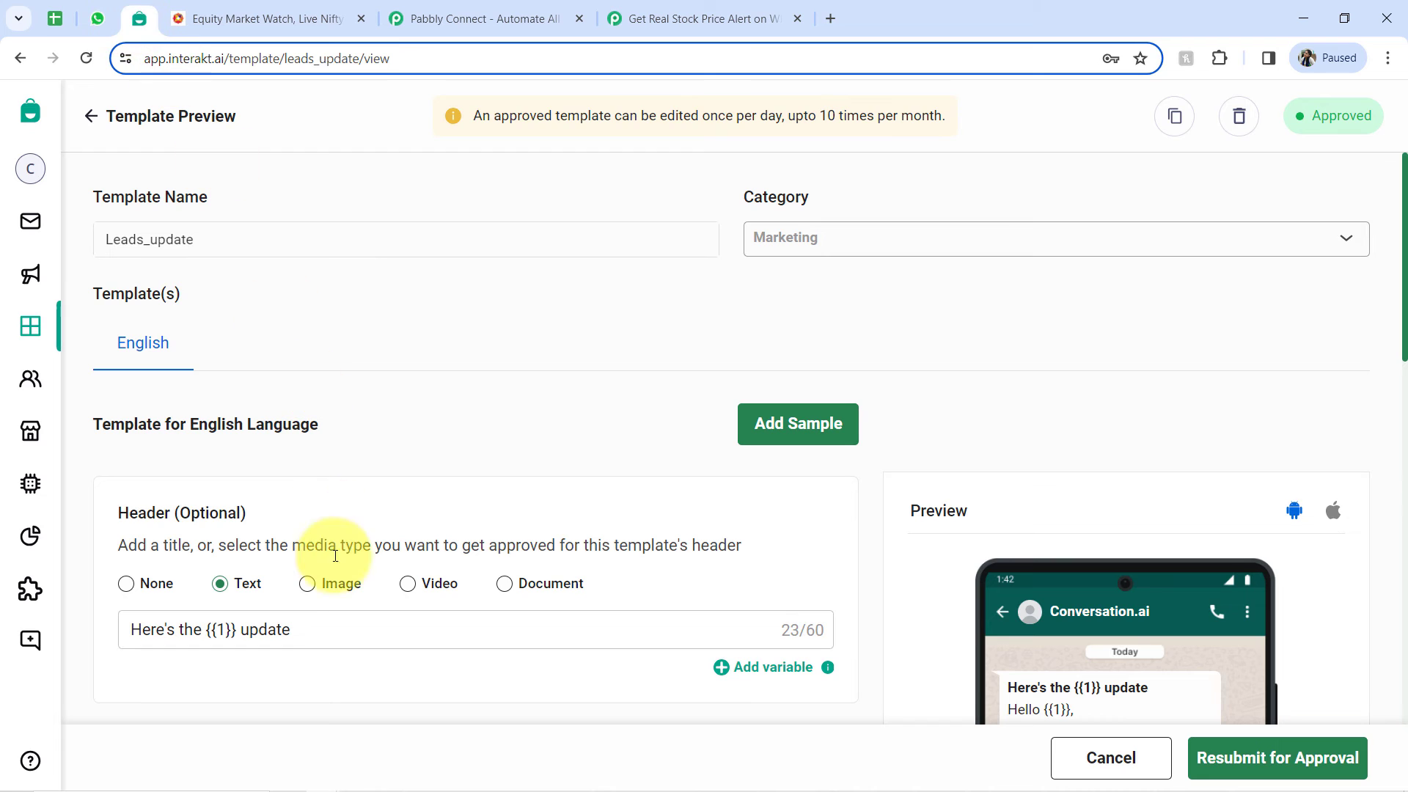
{"action": "scroll", "coordinate": [324, 549], "scroll_direction": "down", "scroll_amount": 1}
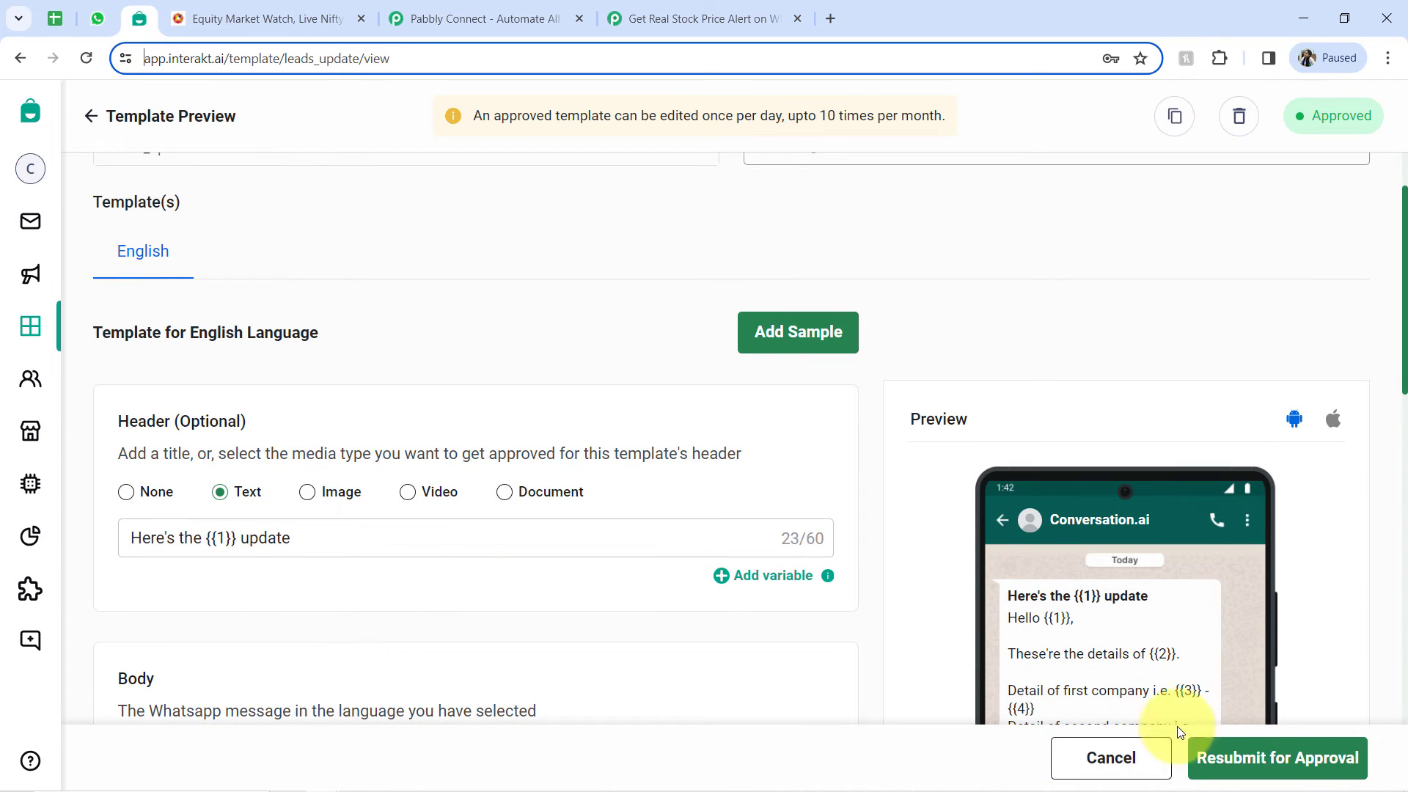
{"action": "left_click_drag", "start_coordinate": [1039, 597], "coordinate": [1088, 599]}
{"action": "left_click", "coordinate": [1054, 591]}
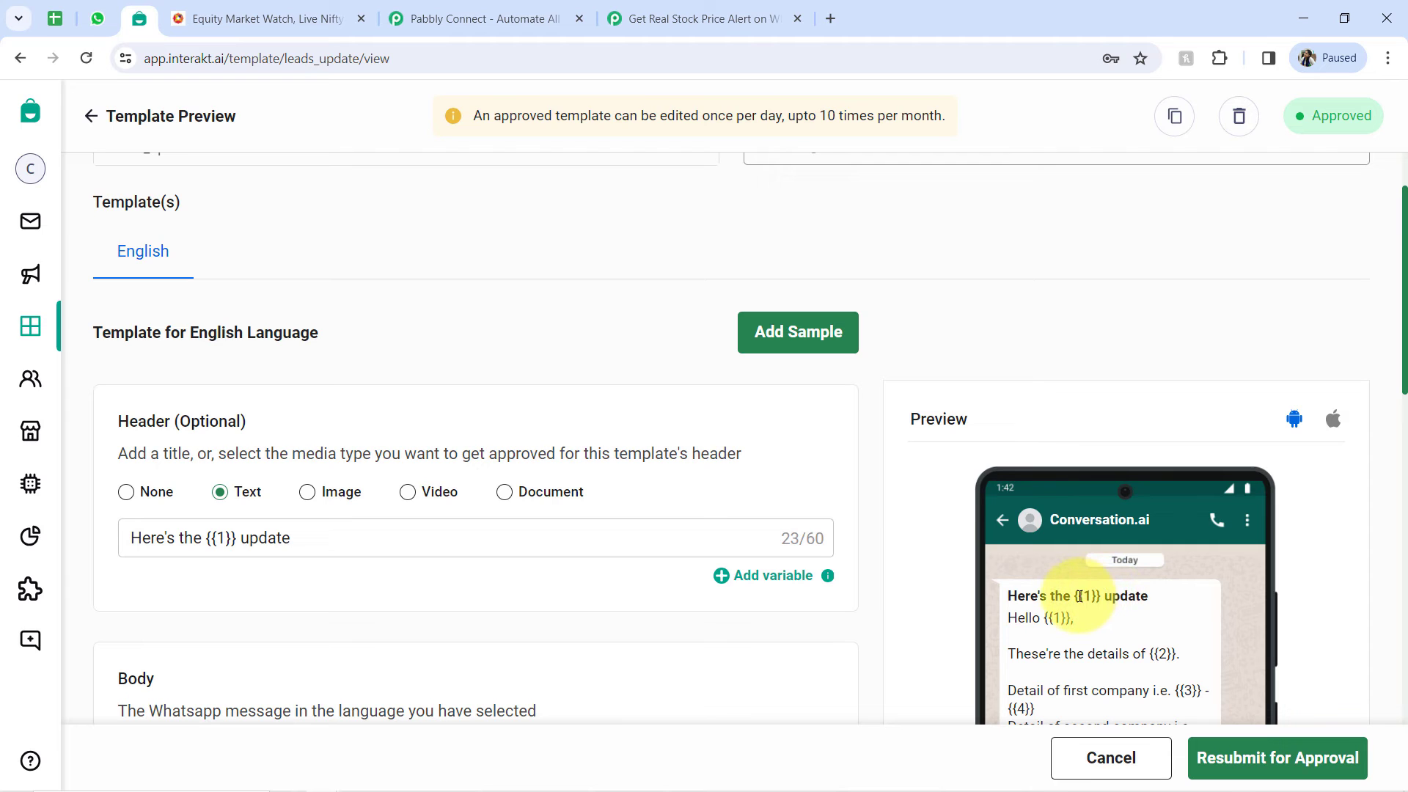
- Enter Stock as the Header Value in the Pabbly Connect action and check it against the Interakt template's header variable
{"action": "left_click", "coordinate": [660, 19]}
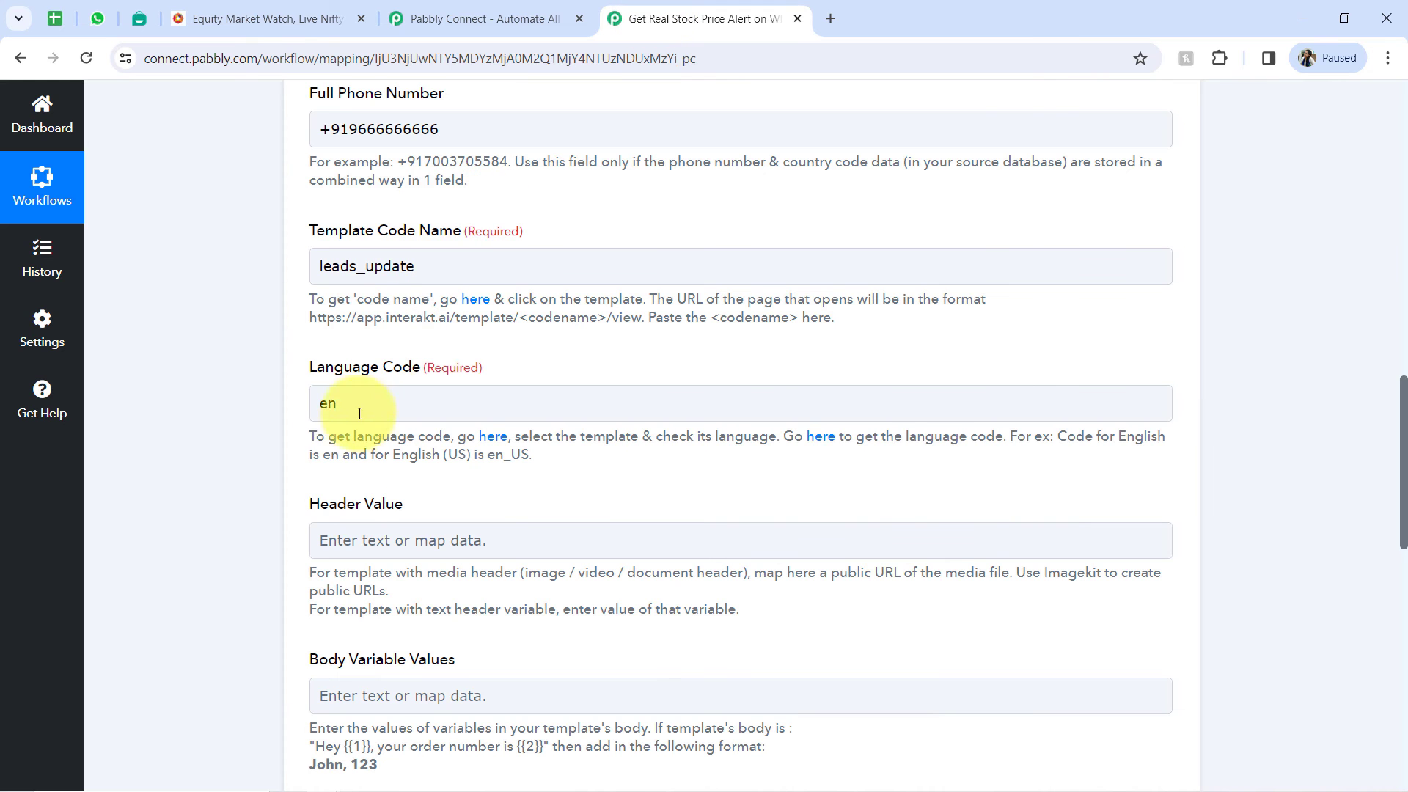
{"action": "left_click", "coordinate": [358, 540]}
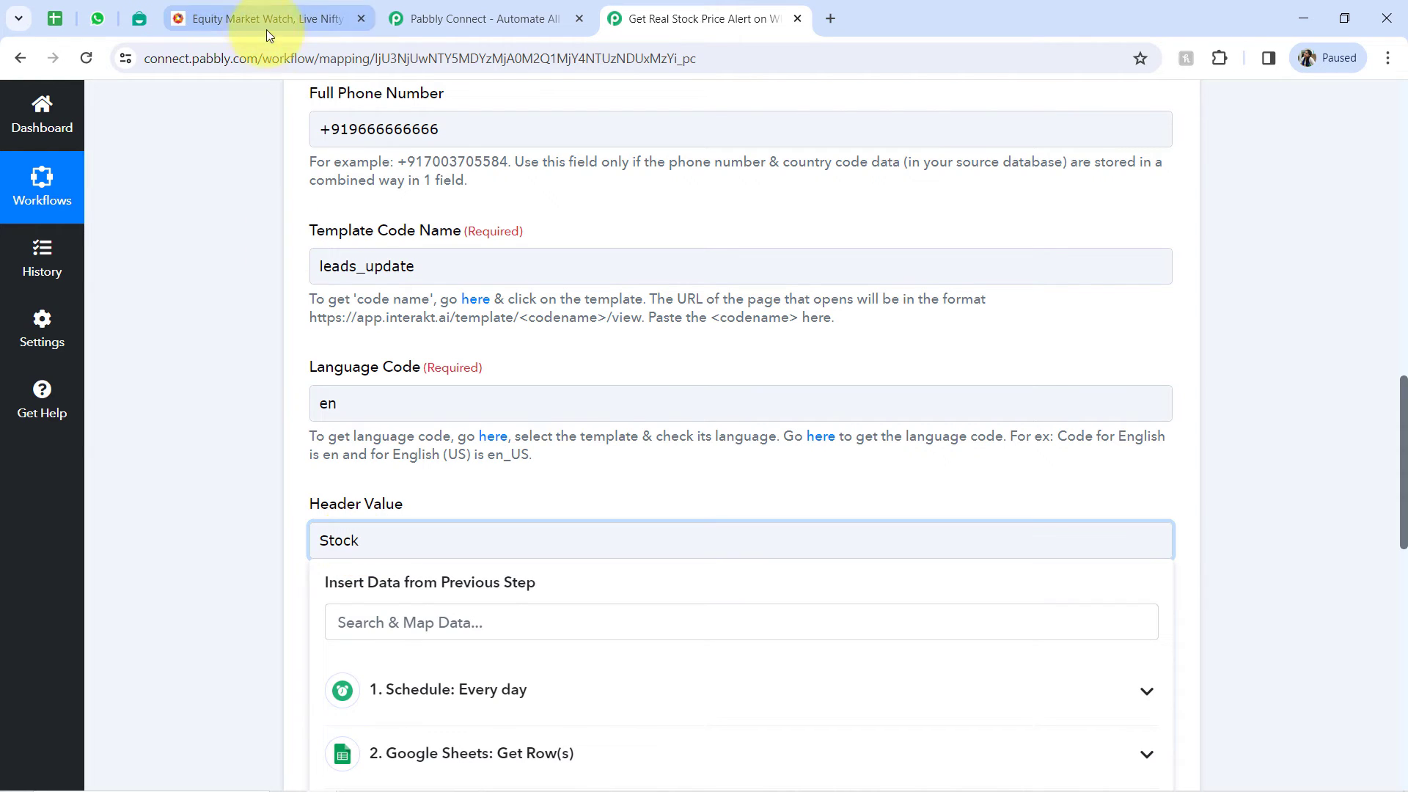
{"action": "left_click", "coordinate": [145, 16]}
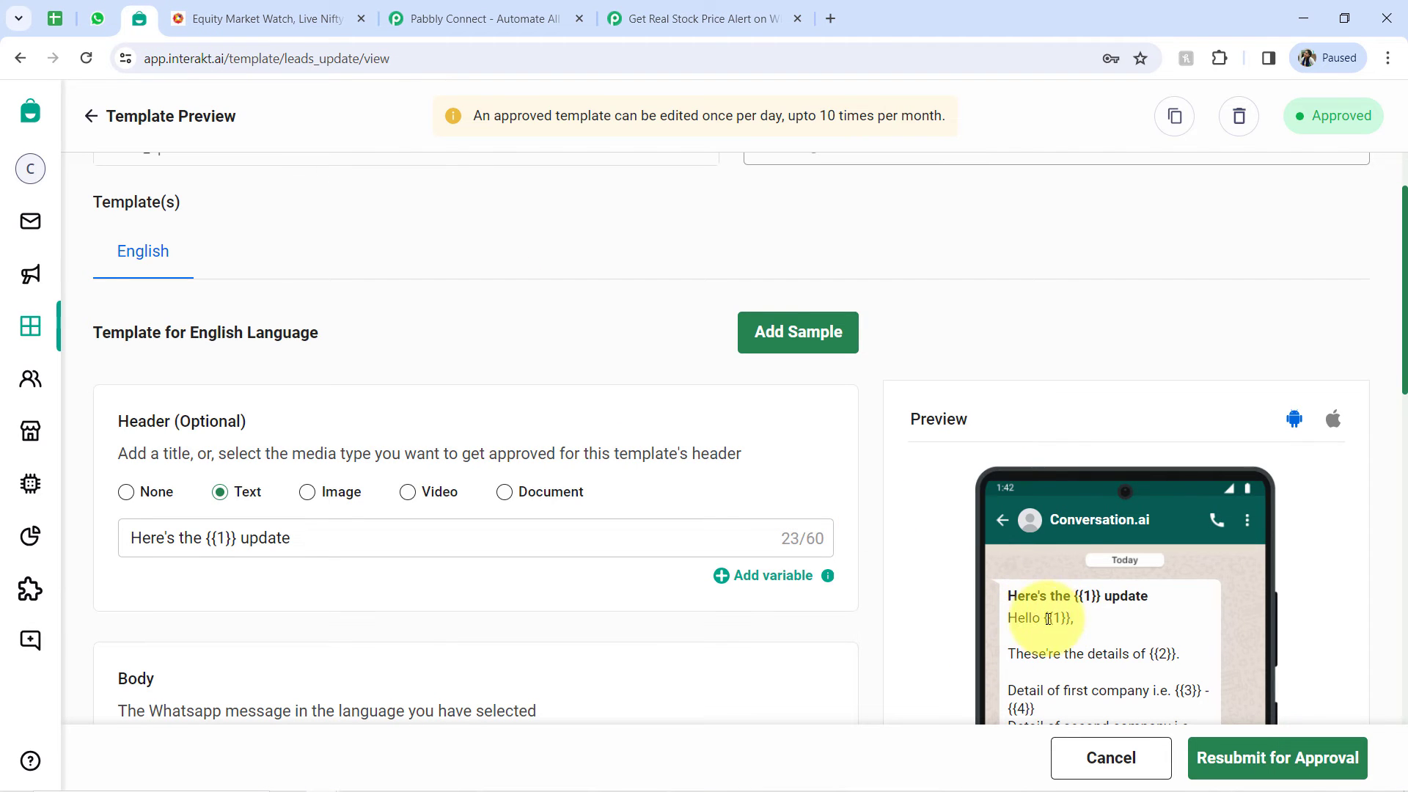
{"action": "left_click", "coordinate": [635, 13]}
{"action": "left_click", "coordinate": [1211, 425]}
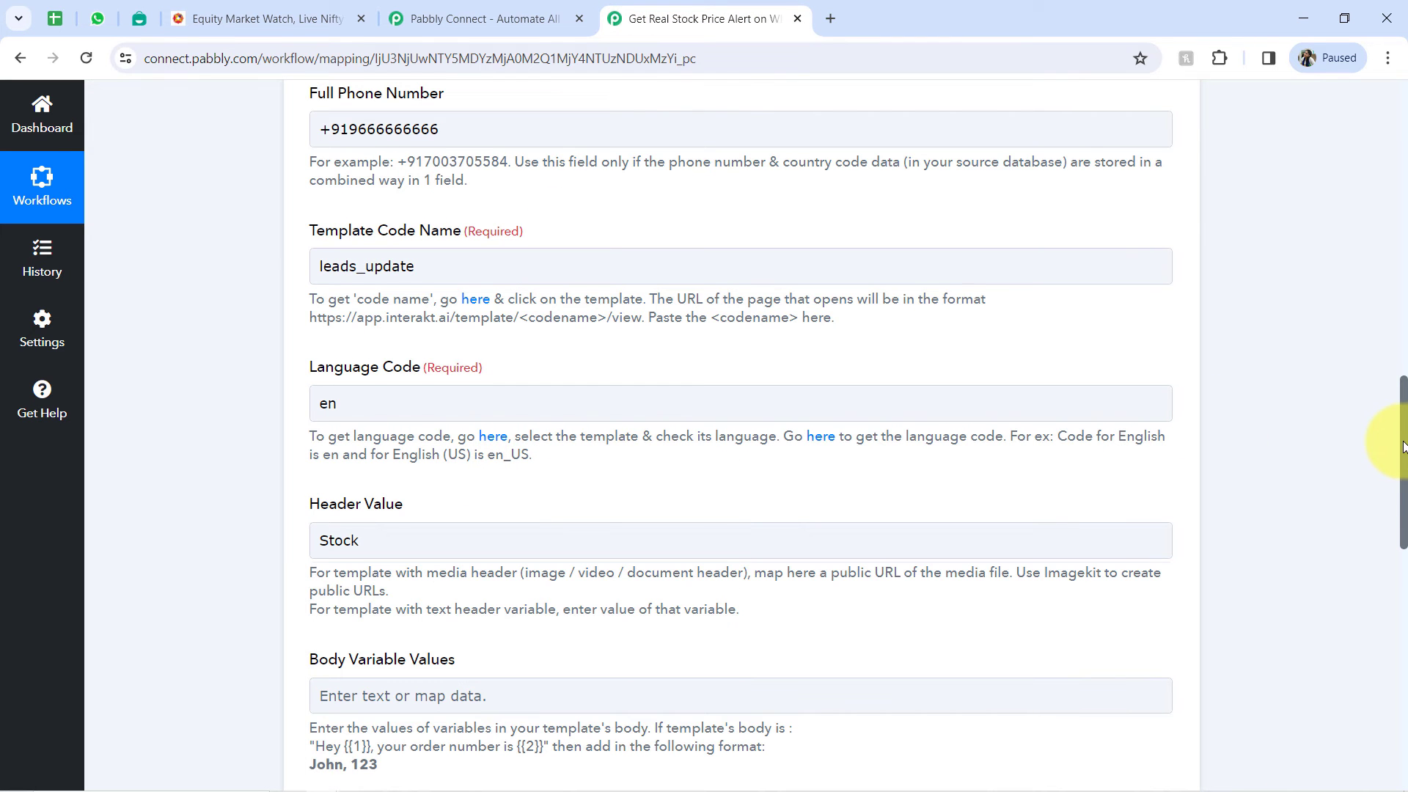
- Examine the Body Variable Values field and its help text for the format in which body variables are entered
{"action": "left_click_drag", "start_coordinate": [1402, 446], "coordinate": [1401, 597]}
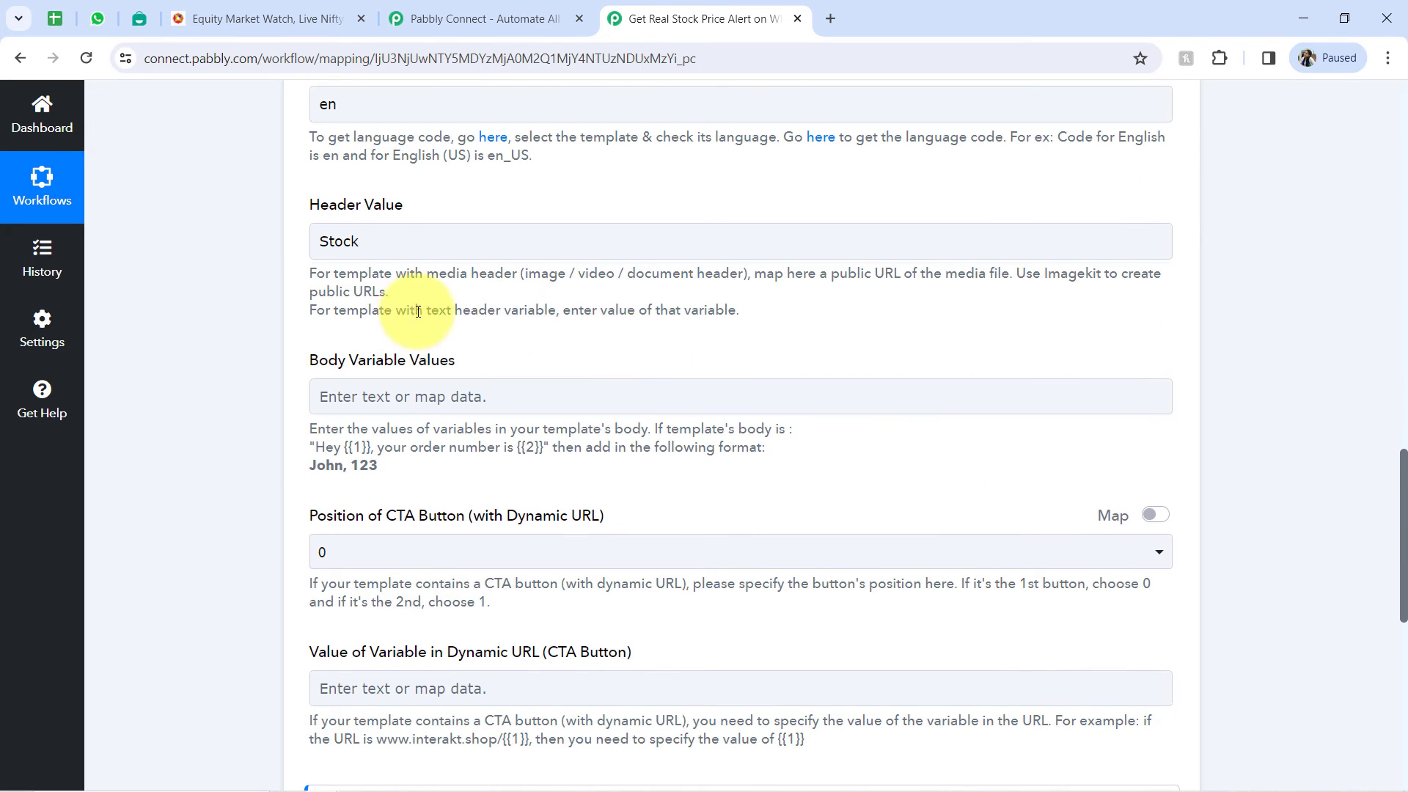
{"action": "left_click_drag", "start_coordinate": [329, 362], "coordinate": [449, 370]}
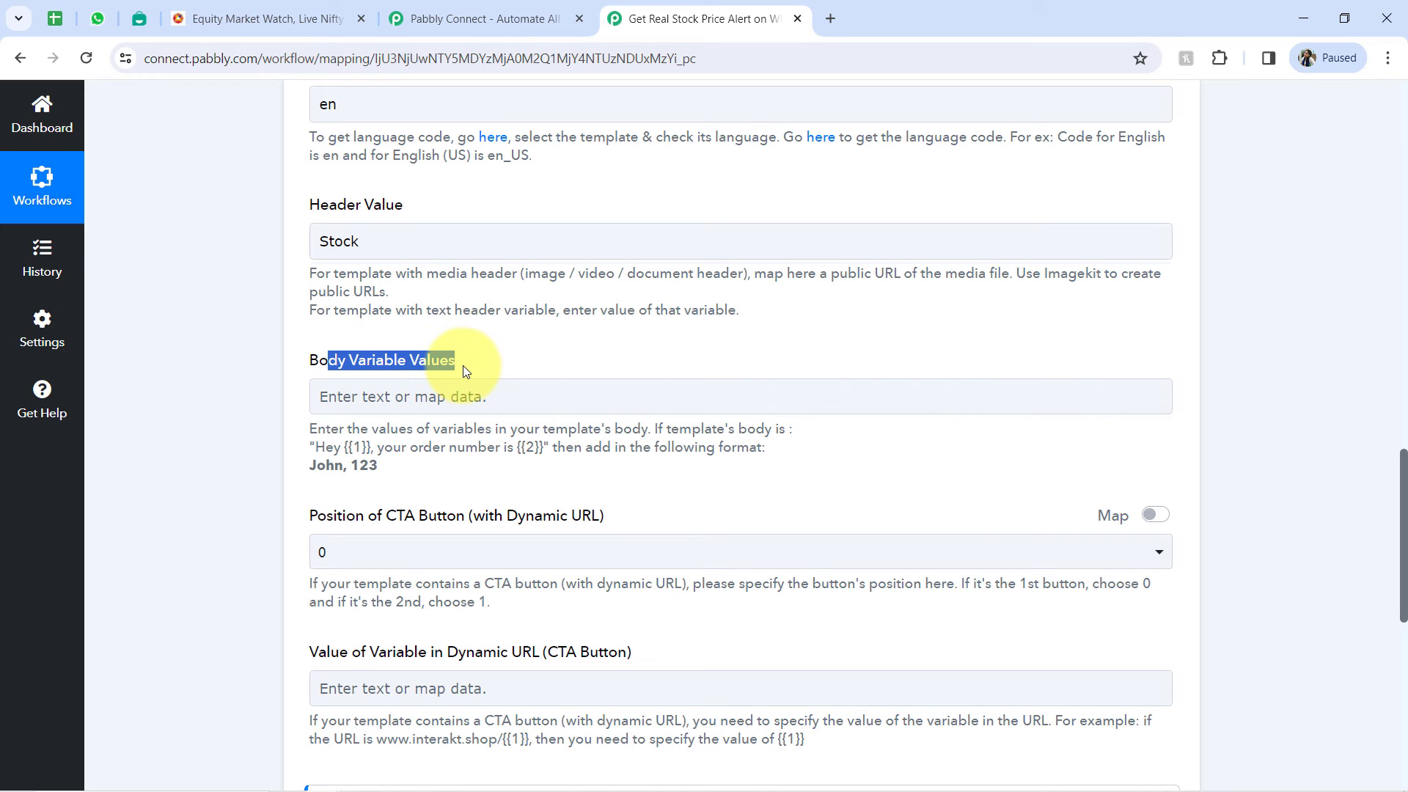
{"action": "left_click", "coordinate": [417, 363]}
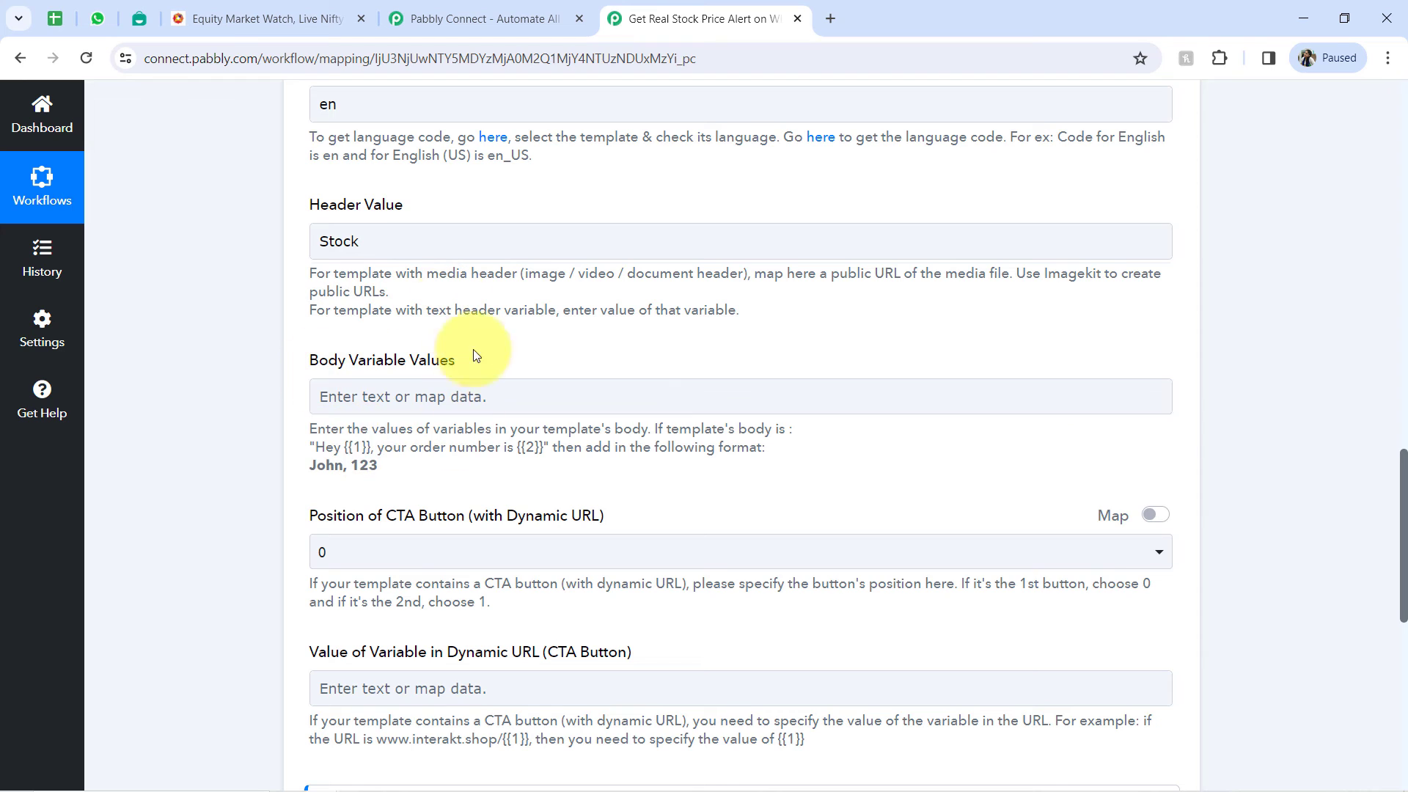
{"action": "left_click", "coordinate": [384, 410]}
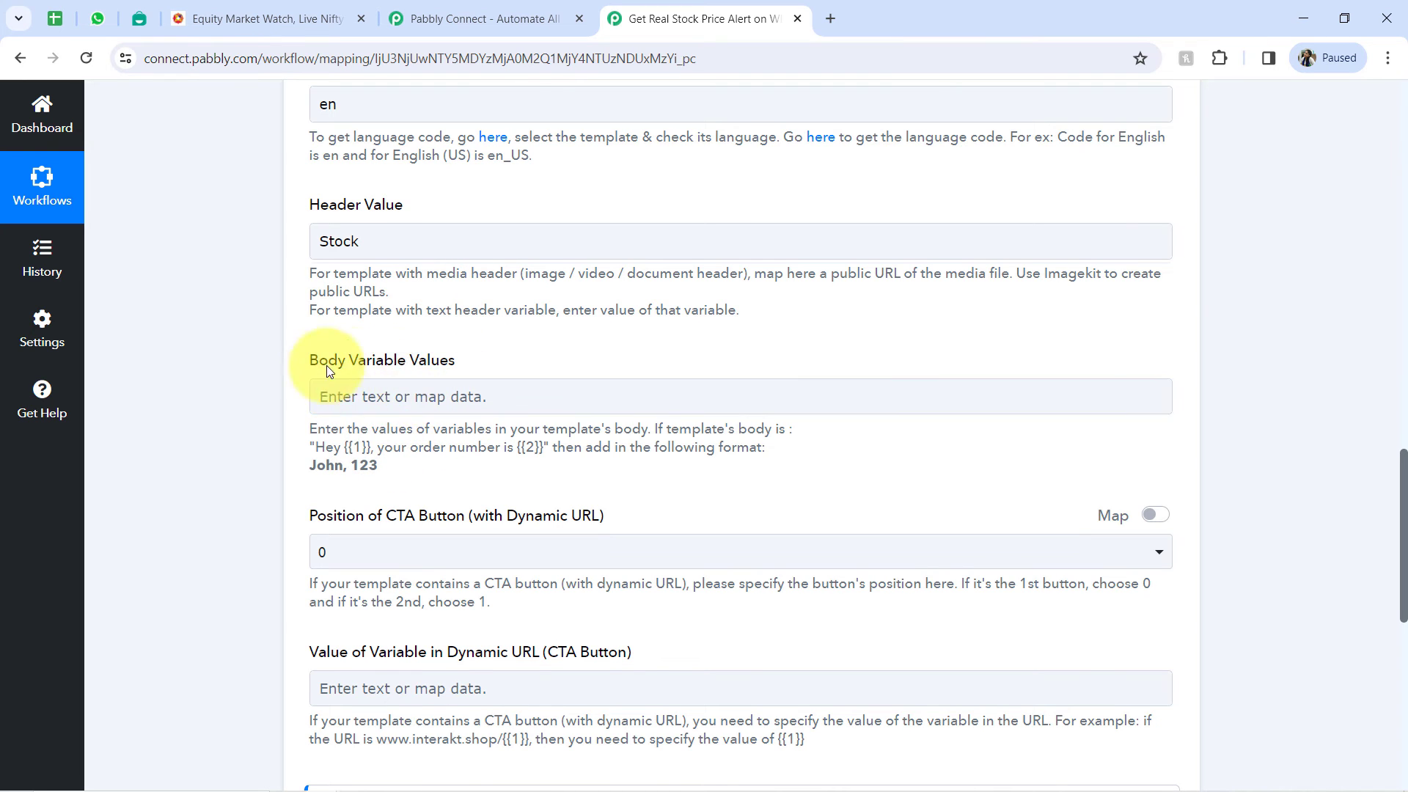
{"action": "left_click_drag", "start_coordinate": [349, 448], "coordinate": [365, 450]}
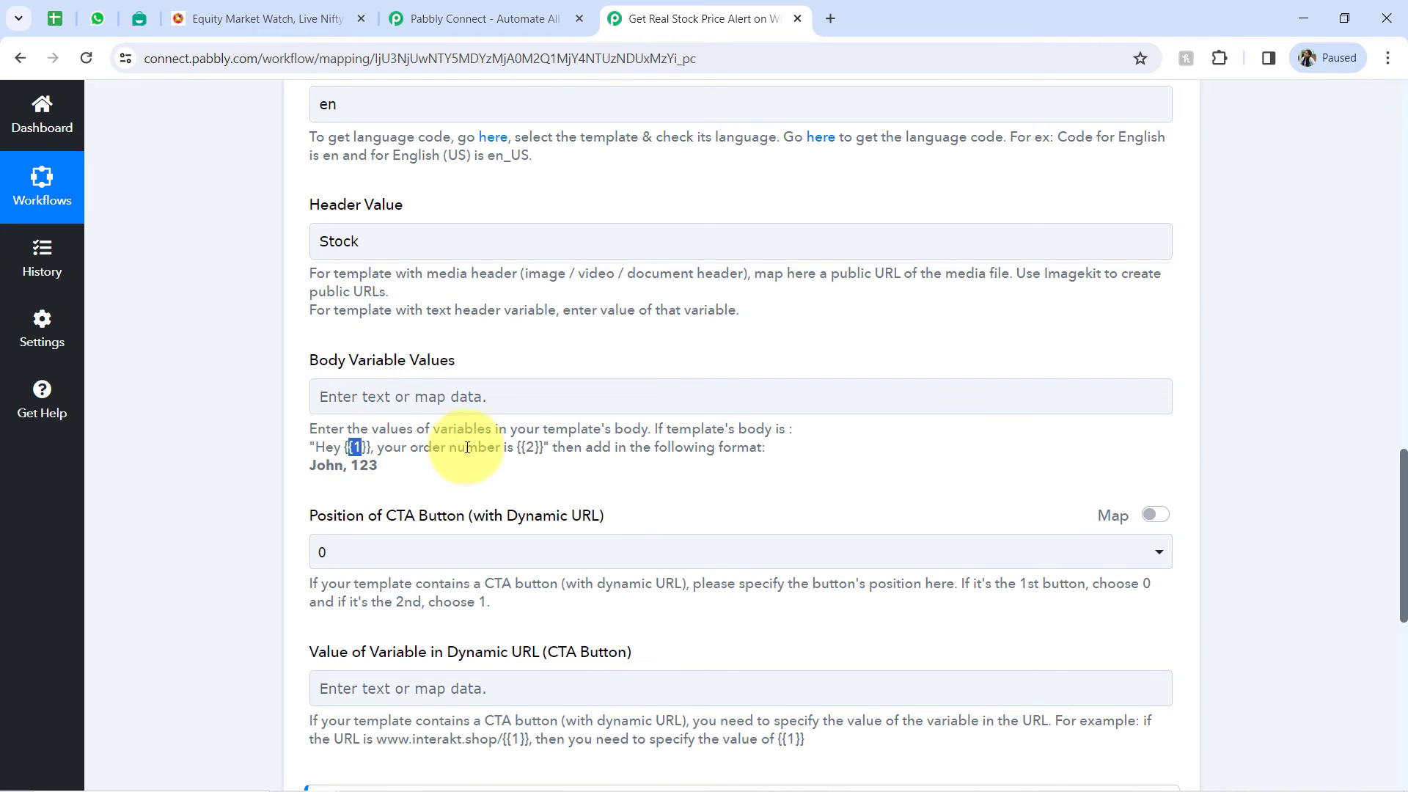
{"action": "left_click_drag", "start_coordinate": [522, 451], "coordinate": [550, 471]}
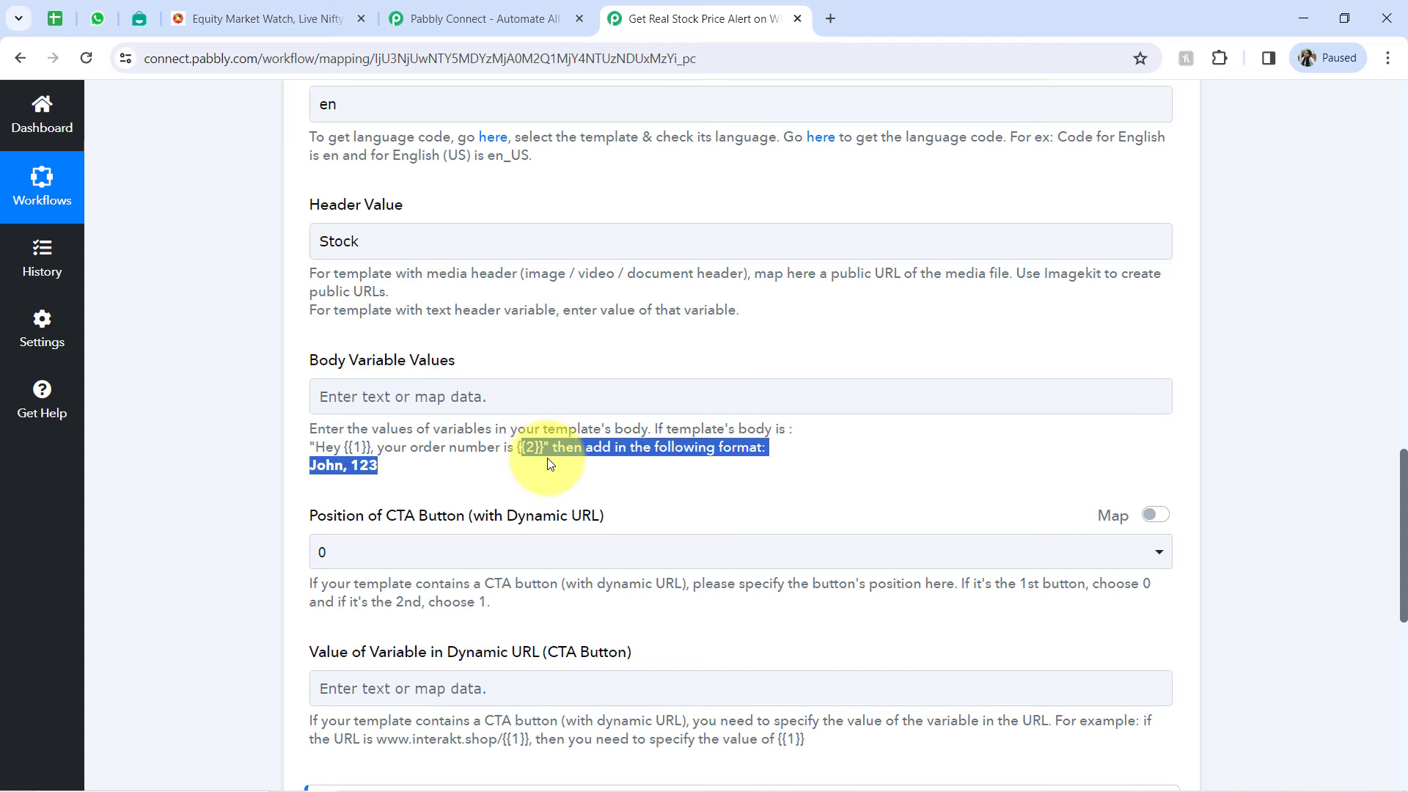
{"action": "left_click", "coordinate": [480, 456]}
{"action": "left_click_drag", "start_coordinate": [349, 448], "coordinate": [315, 436]}
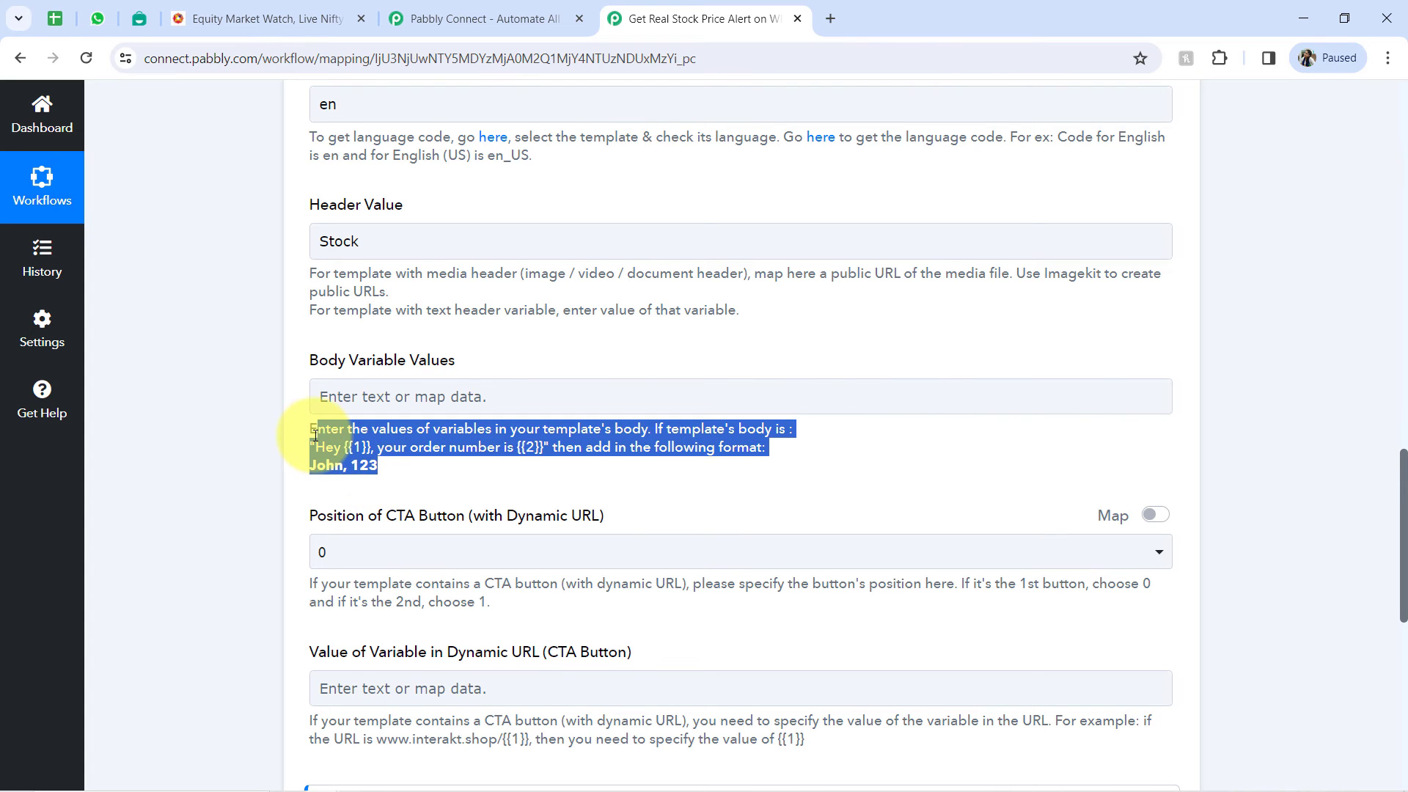
- Check variable {{1}} in the Interakt template's body and enter "Demo User," in Pabbly Connect's Body Variable Values
{"action": "left_click", "coordinate": [137, 18]}
{"action": "scroll", "coordinate": [770, 454], "scroll_direction": "down", "scroll_amount": 3}
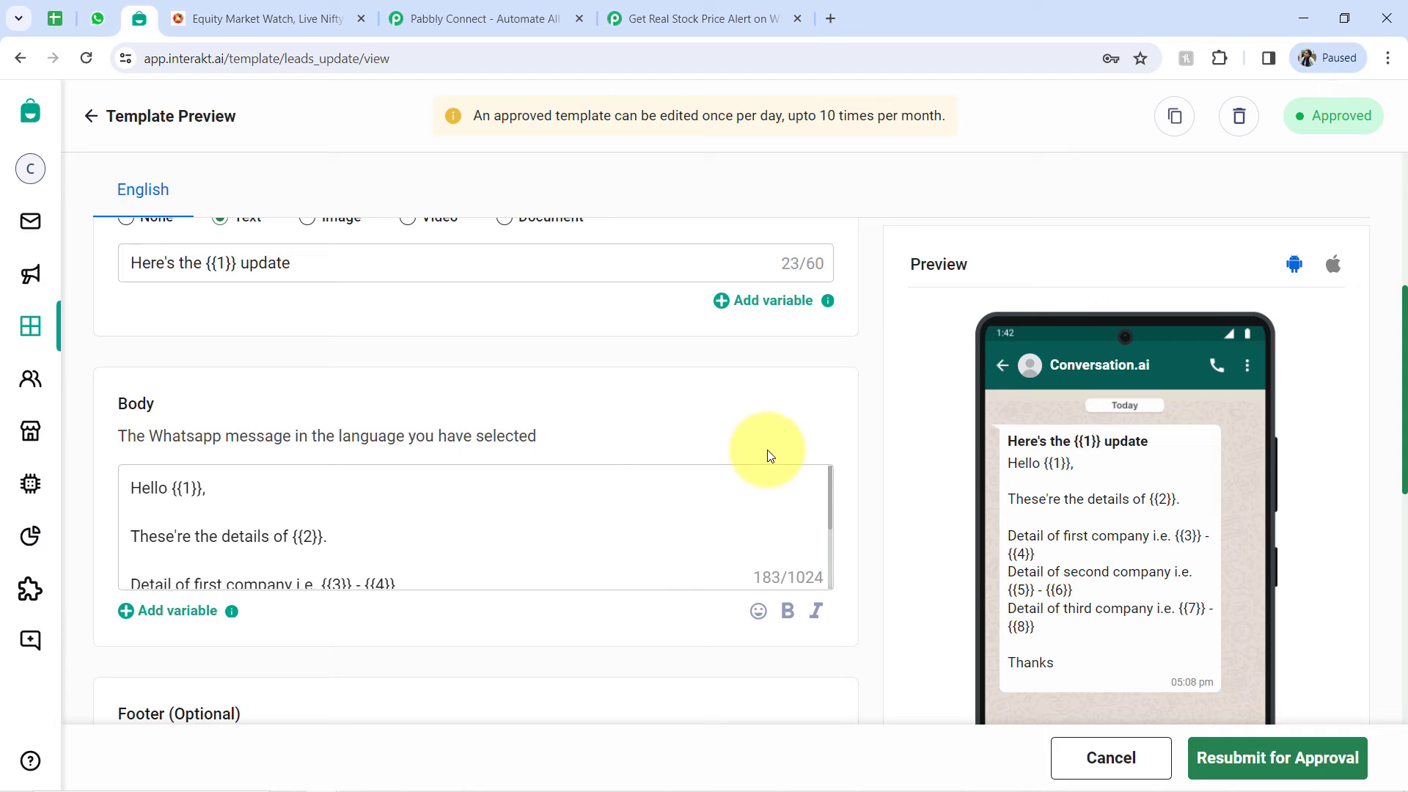
{"action": "double_click", "coordinate": [189, 481]}
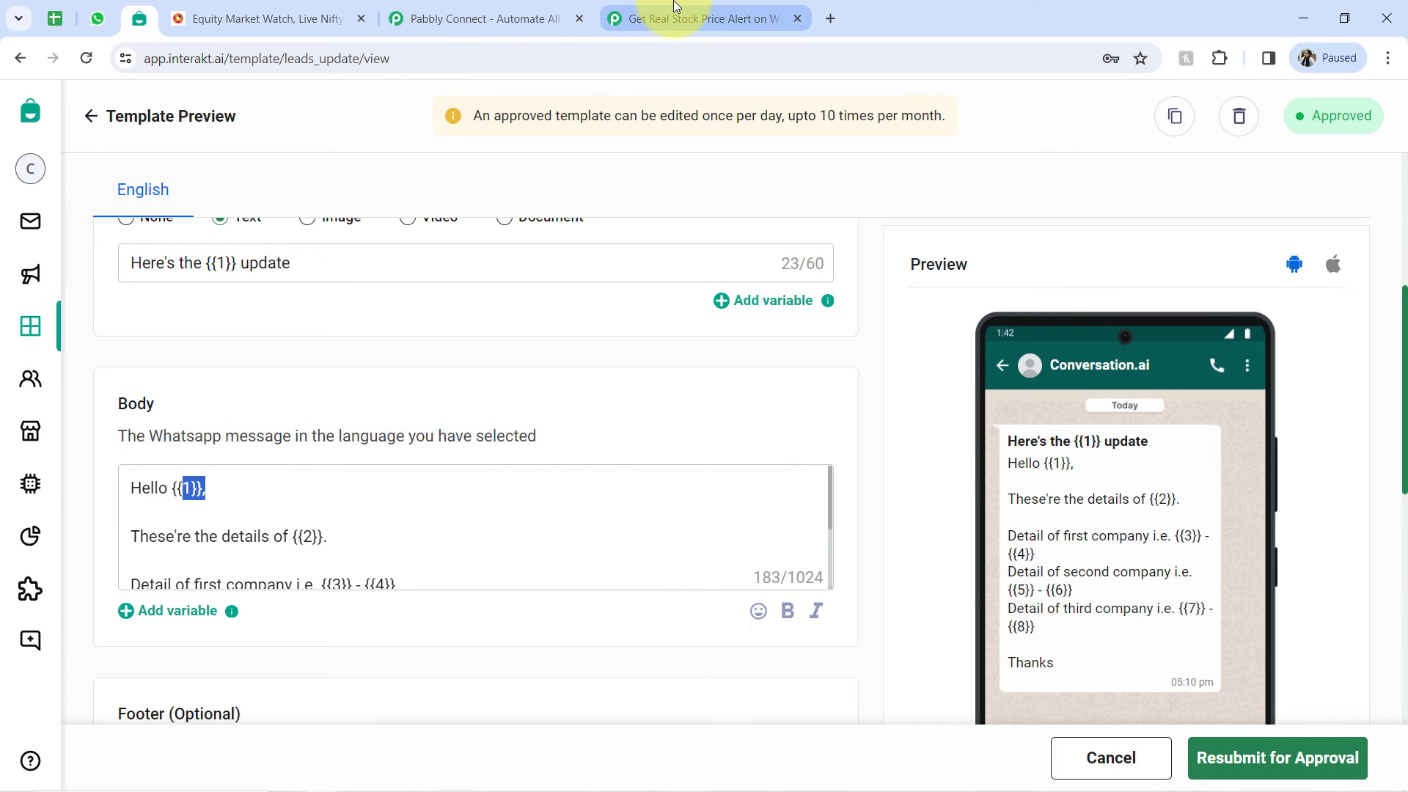
{"action": "left_click_drag", "start_coordinate": [674, 6], "coordinate": [454, 11]}
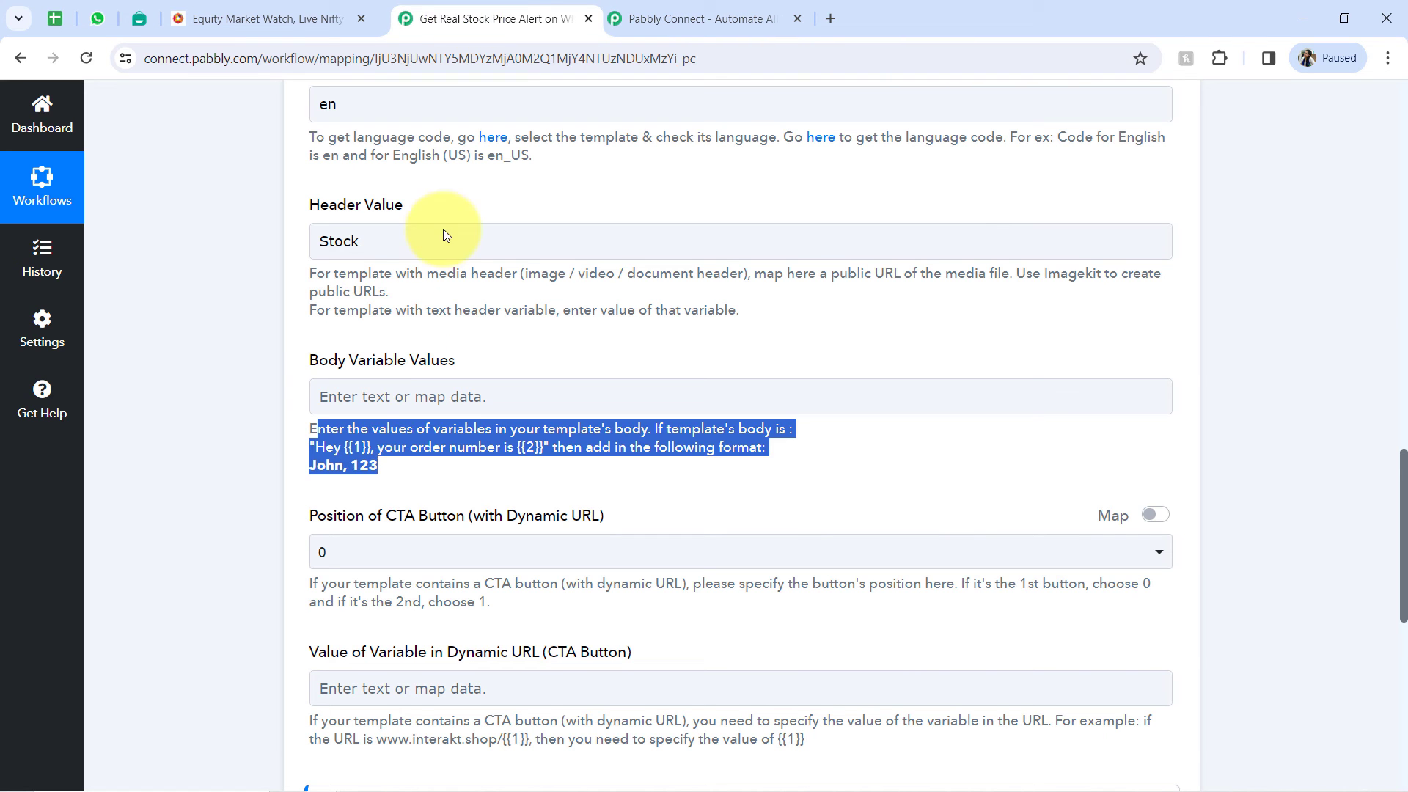
{"action": "left_click", "coordinate": [352, 397]}
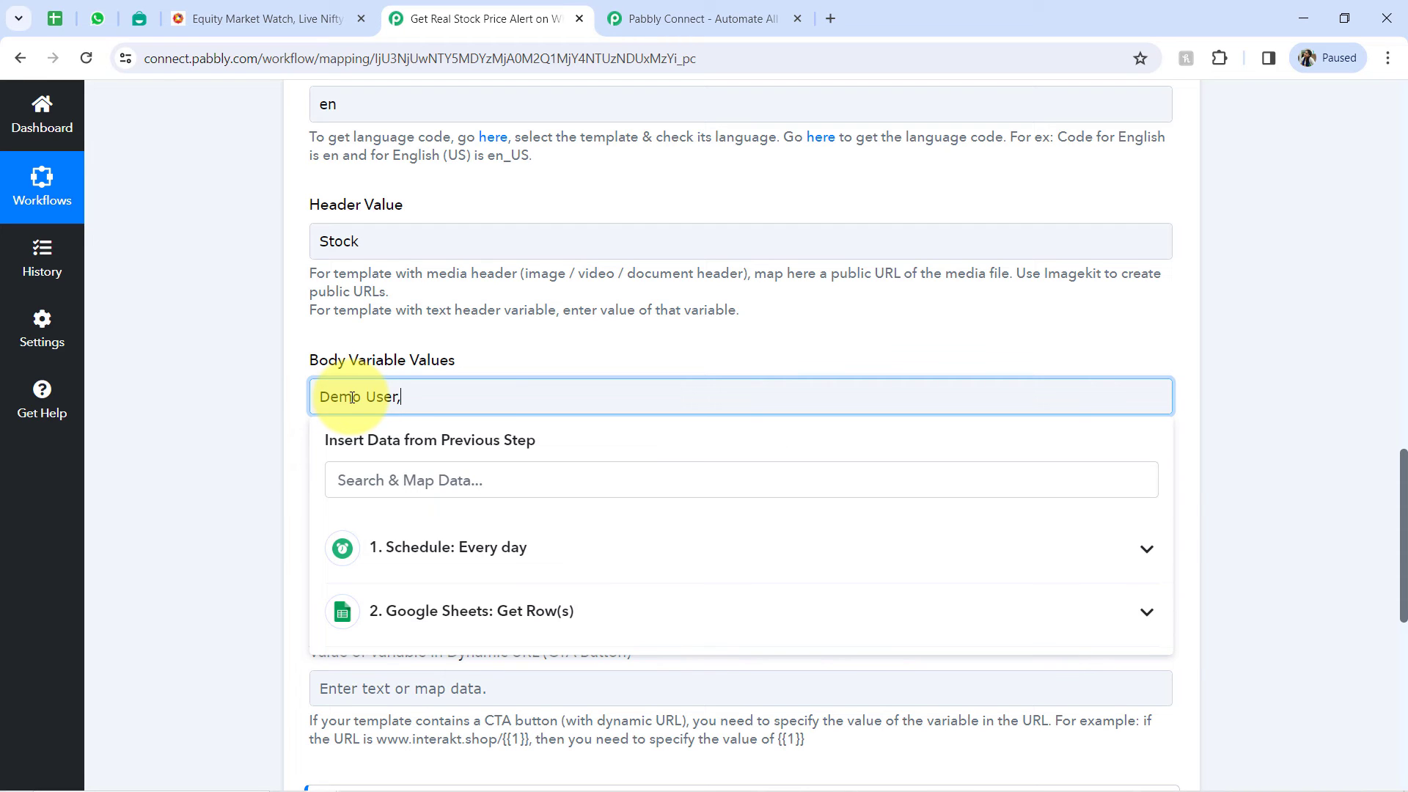
- Check variable {{2}} in the Interakt template's body and append "stock," to the Body Variable Values in Pabbly Connect
{"action": "left_click", "coordinate": [140, 19]}
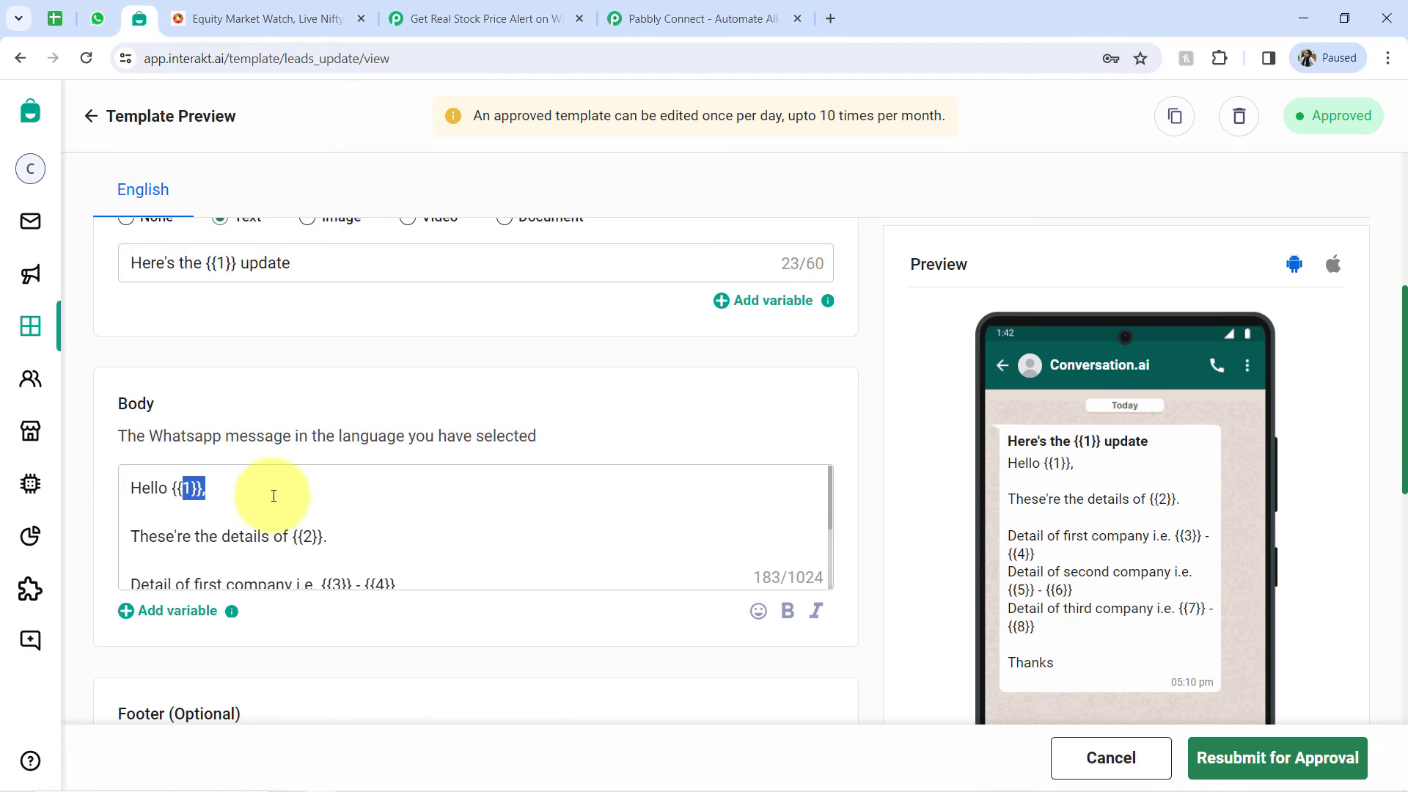
{"action": "left_click_drag", "start_coordinate": [274, 536], "coordinate": [327, 539]}
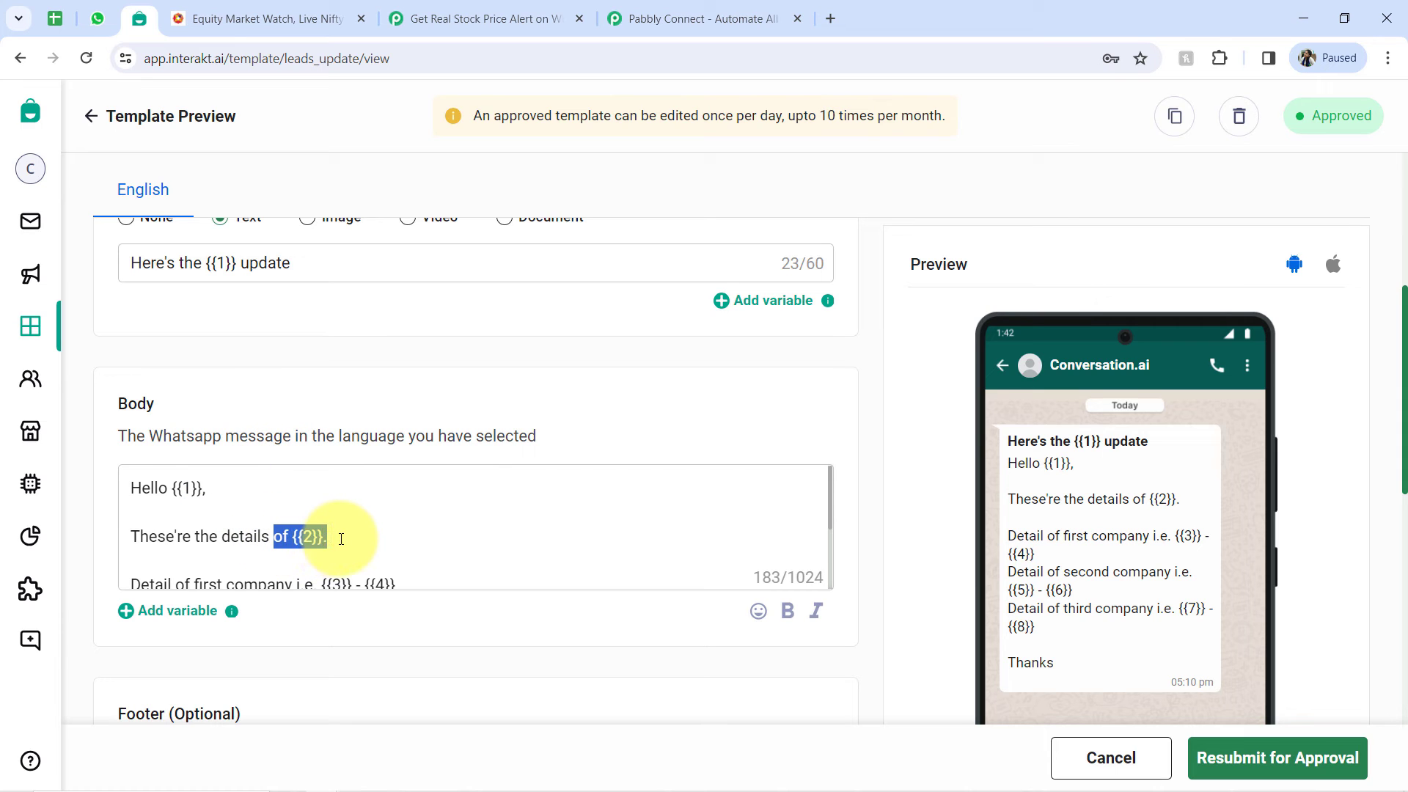
{"action": "left_click", "coordinate": [233, 536]}
{"action": "left_click", "coordinate": [421, 18]}
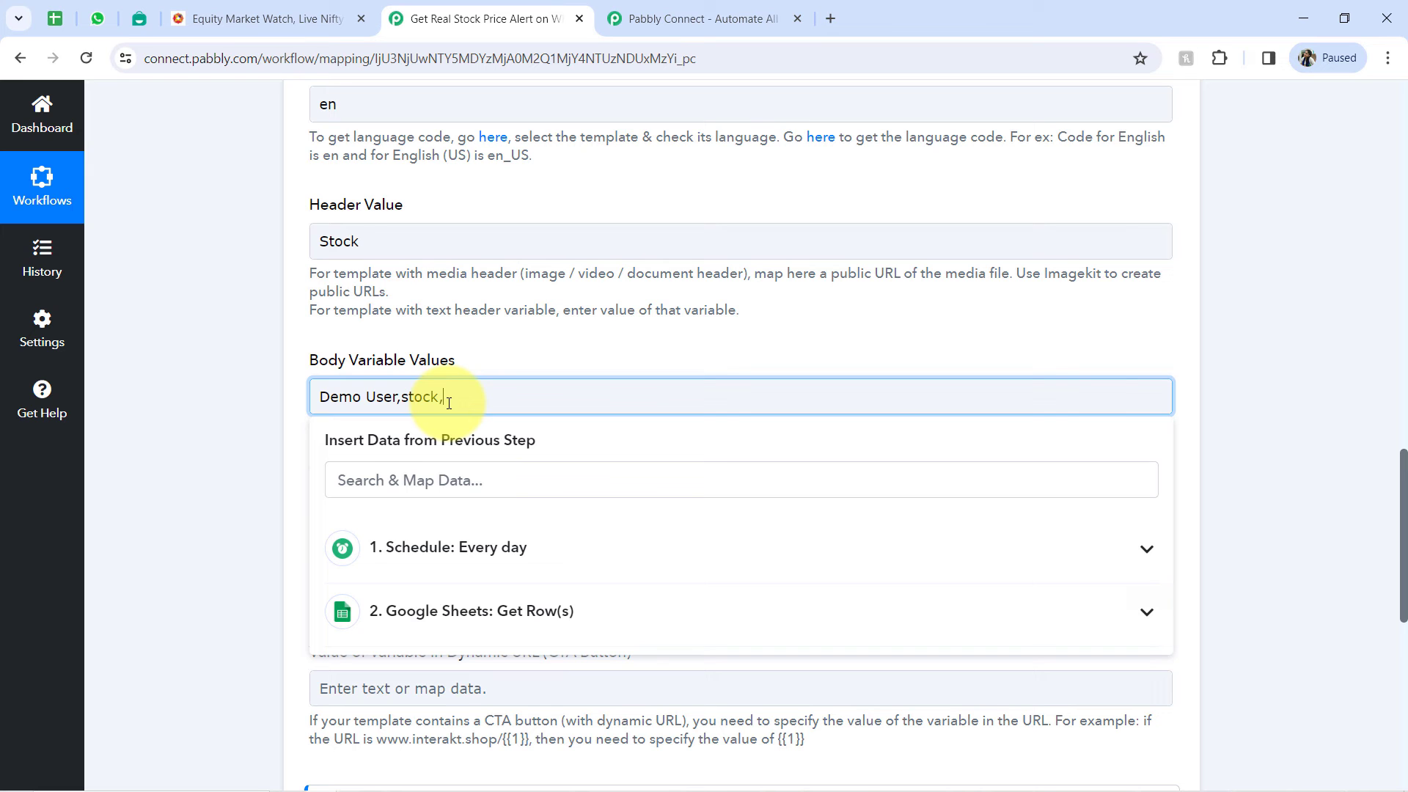
- Switch to the Interakt template and examine body variables {{3}} to {{8}} in the three company detail lines
{"action": "left_click", "coordinate": [141, 11]}
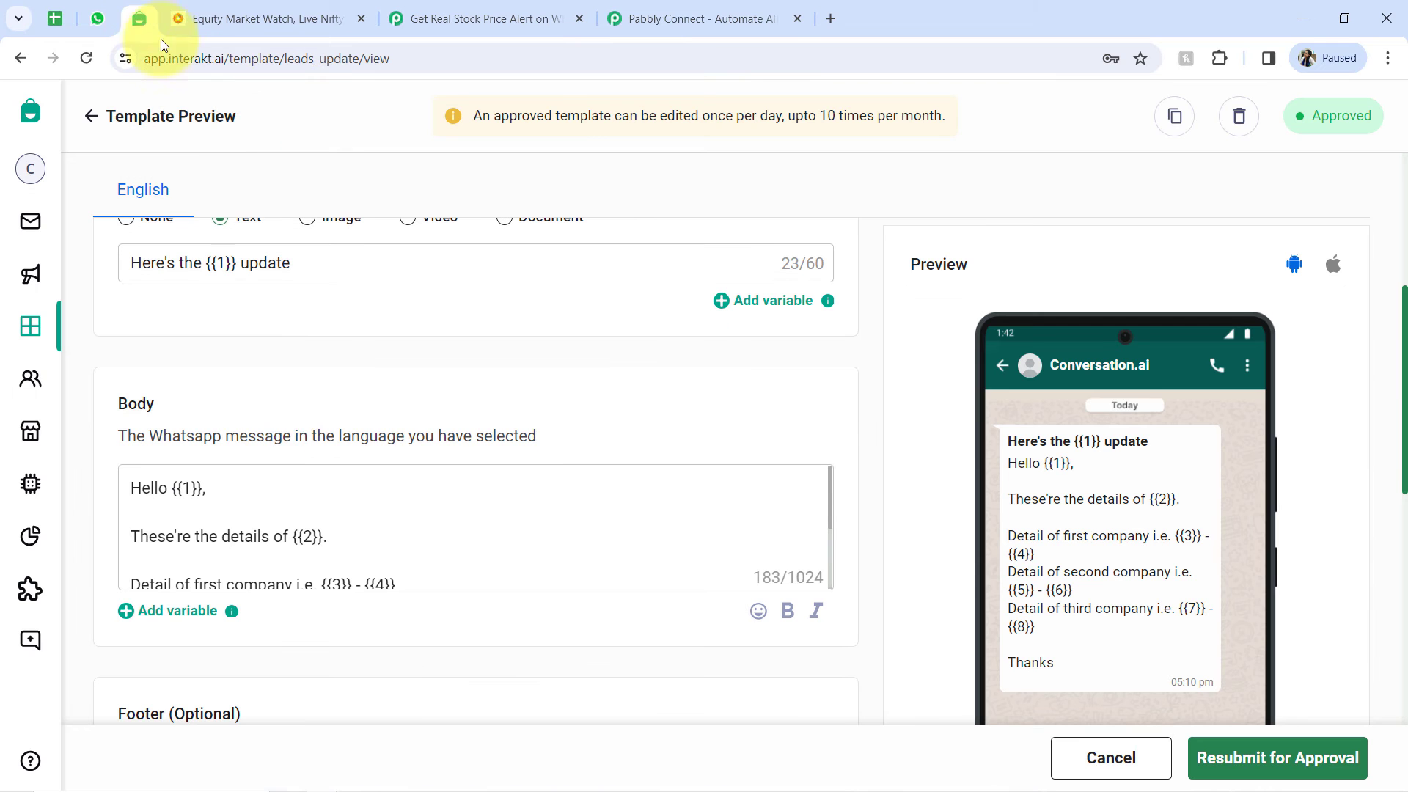
{"action": "scroll", "coordinate": [523, 408], "scroll_direction": "down", "scroll_amount": 1}
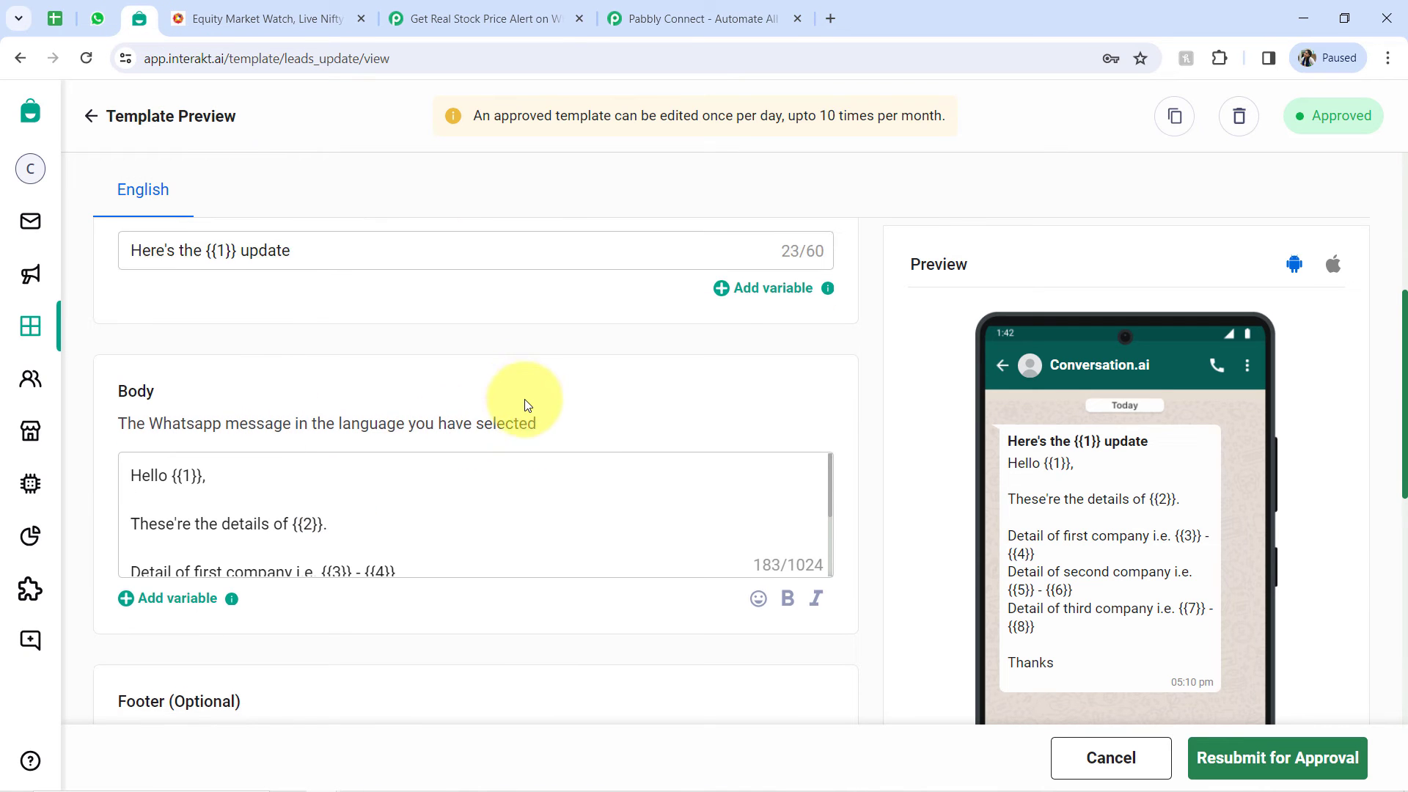
{"action": "scroll", "coordinate": [587, 418], "scroll_direction": "up", "scroll_amount": 1}
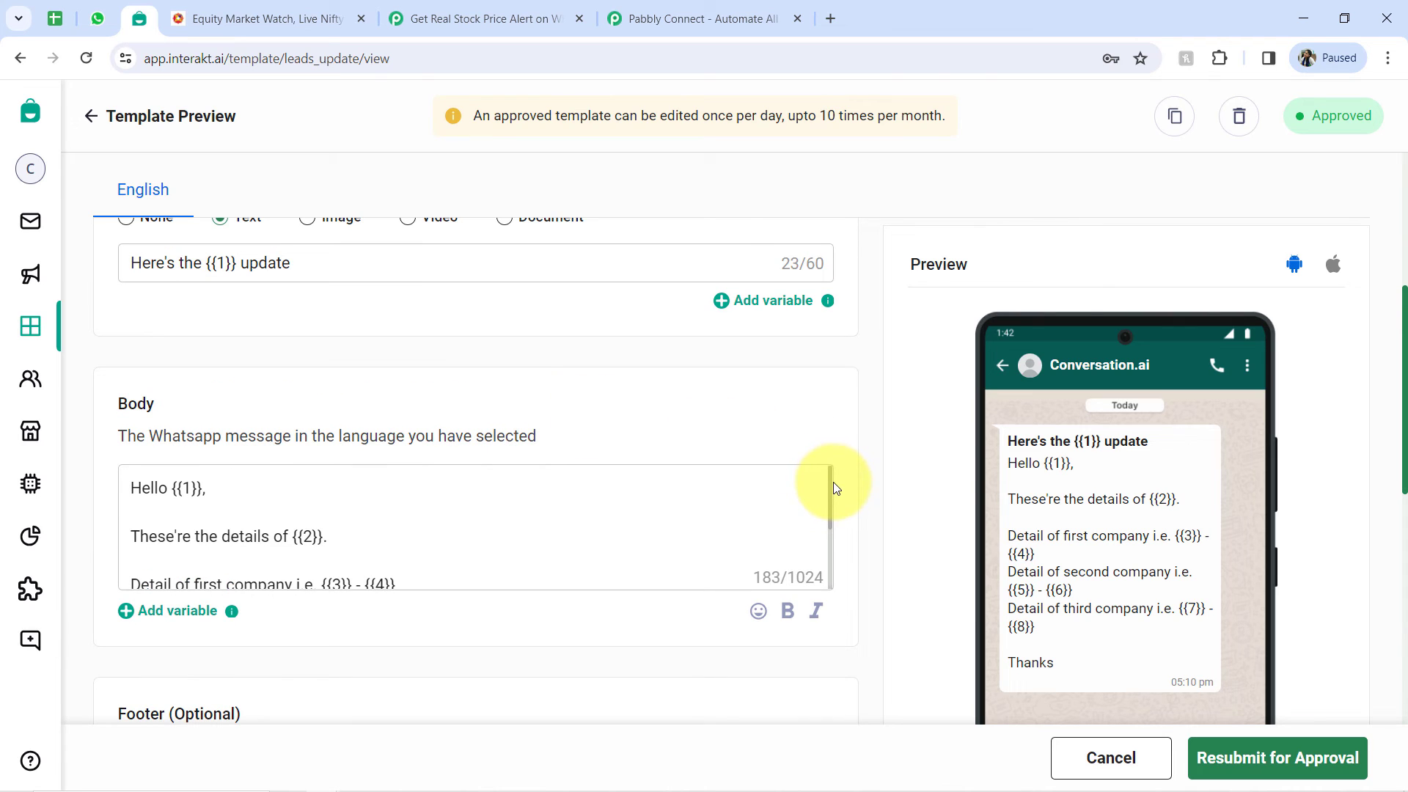
{"action": "left_click_drag", "start_coordinate": [832, 490], "coordinate": [830, 532]}
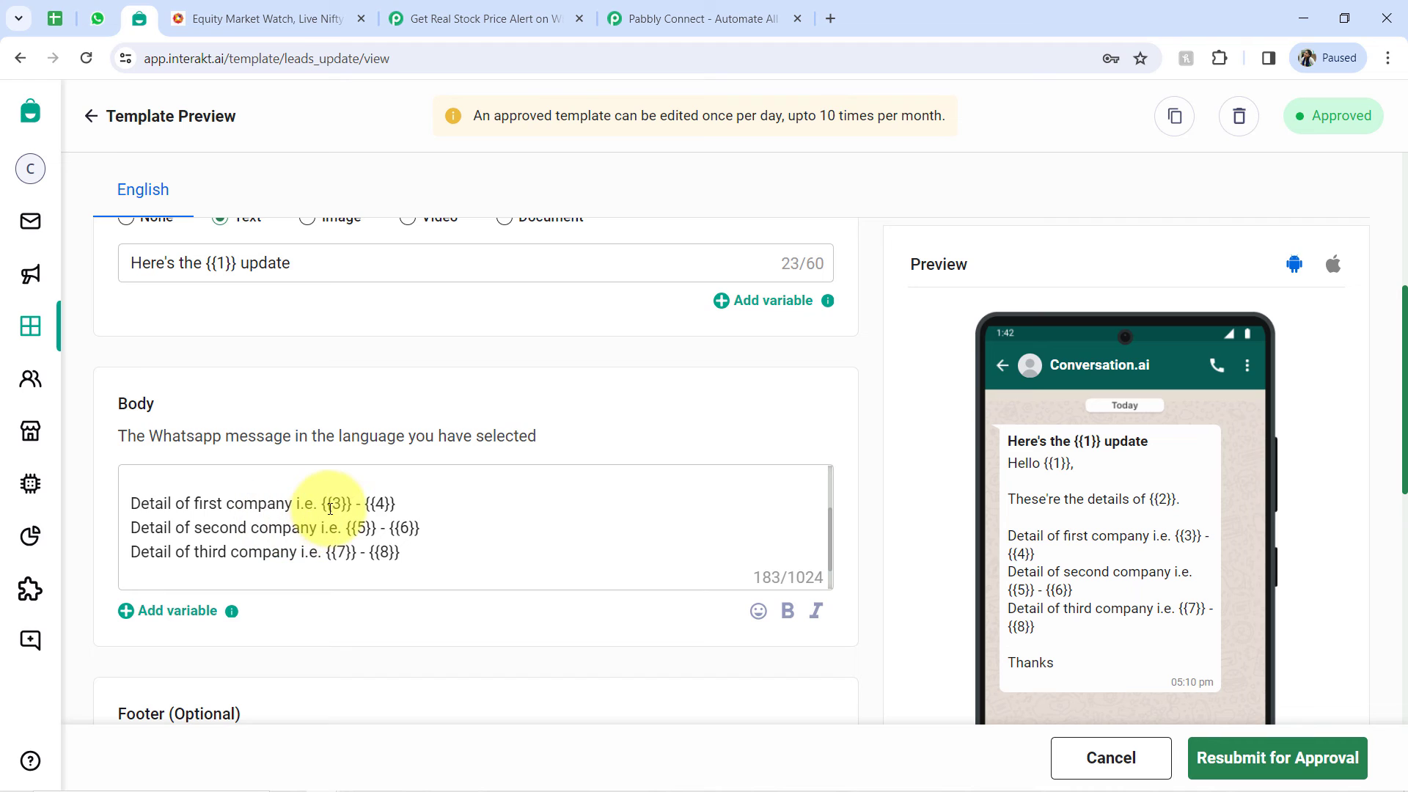
{"action": "left_click_drag", "start_coordinate": [402, 505], "coordinate": [377, 555]}
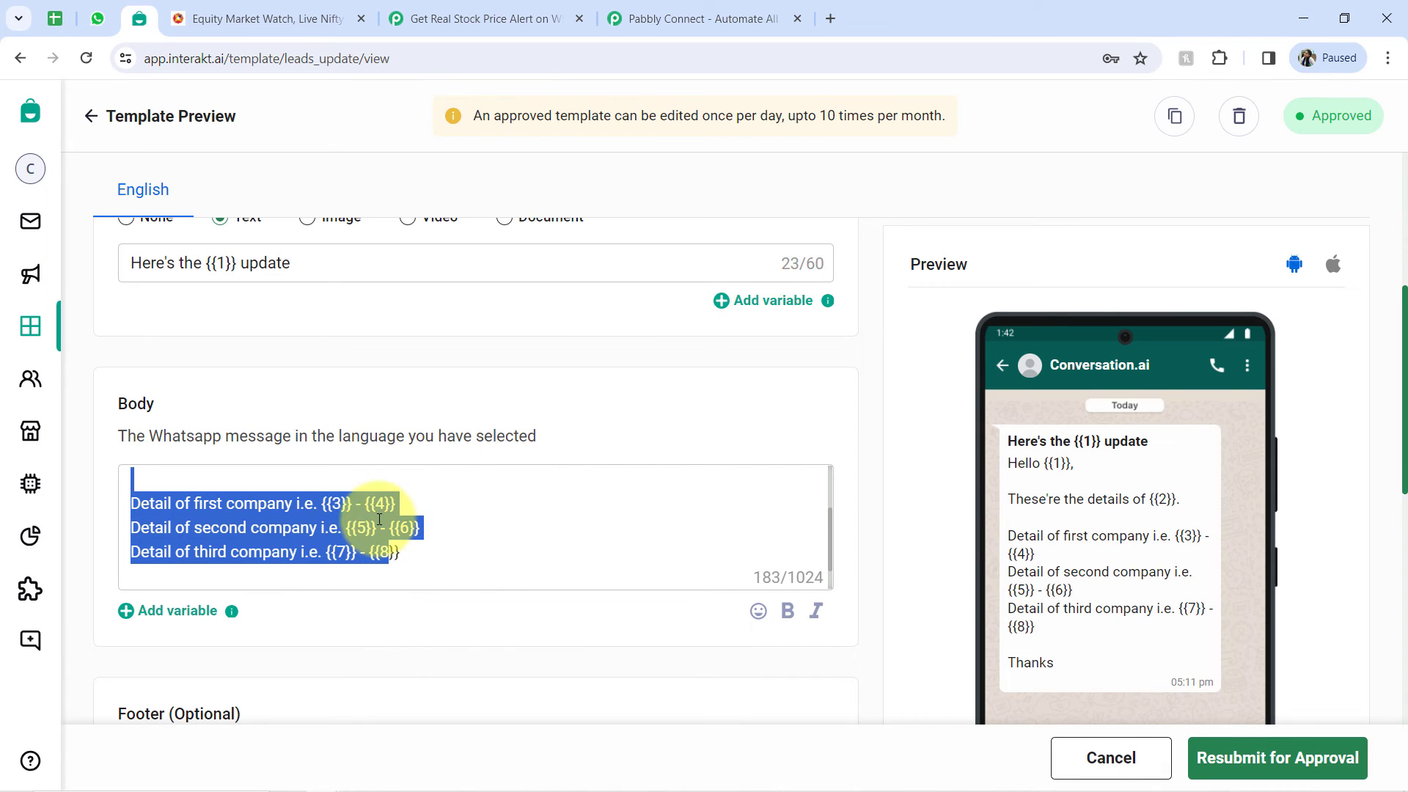
- Return to Pabbly Connect and review the stock names and prices in the Google Sheets Get Row(s) step's received response
{"action": "left_click", "coordinate": [415, 9]}
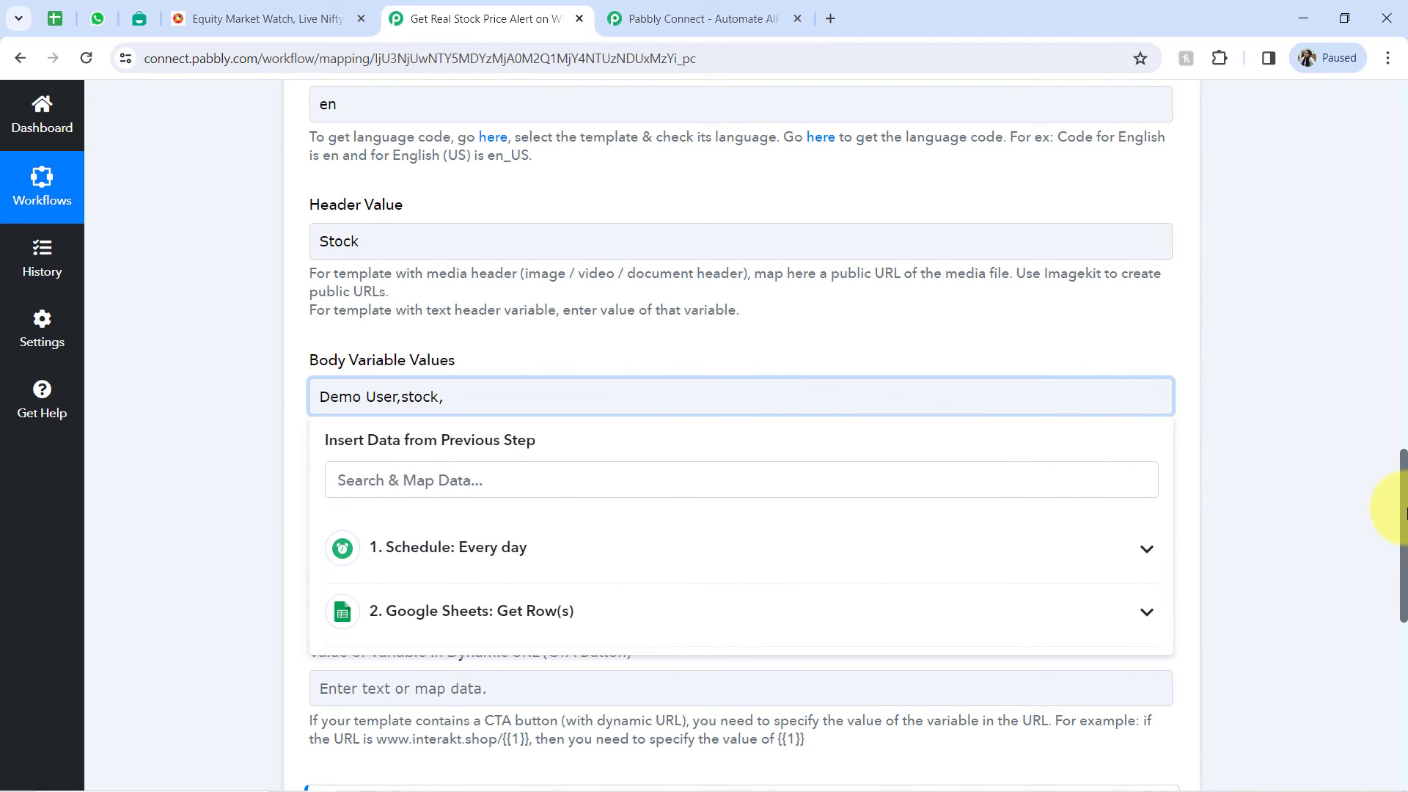
{"action": "left_click_drag", "start_coordinate": [1402, 503], "coordinate": [1403, 214]}
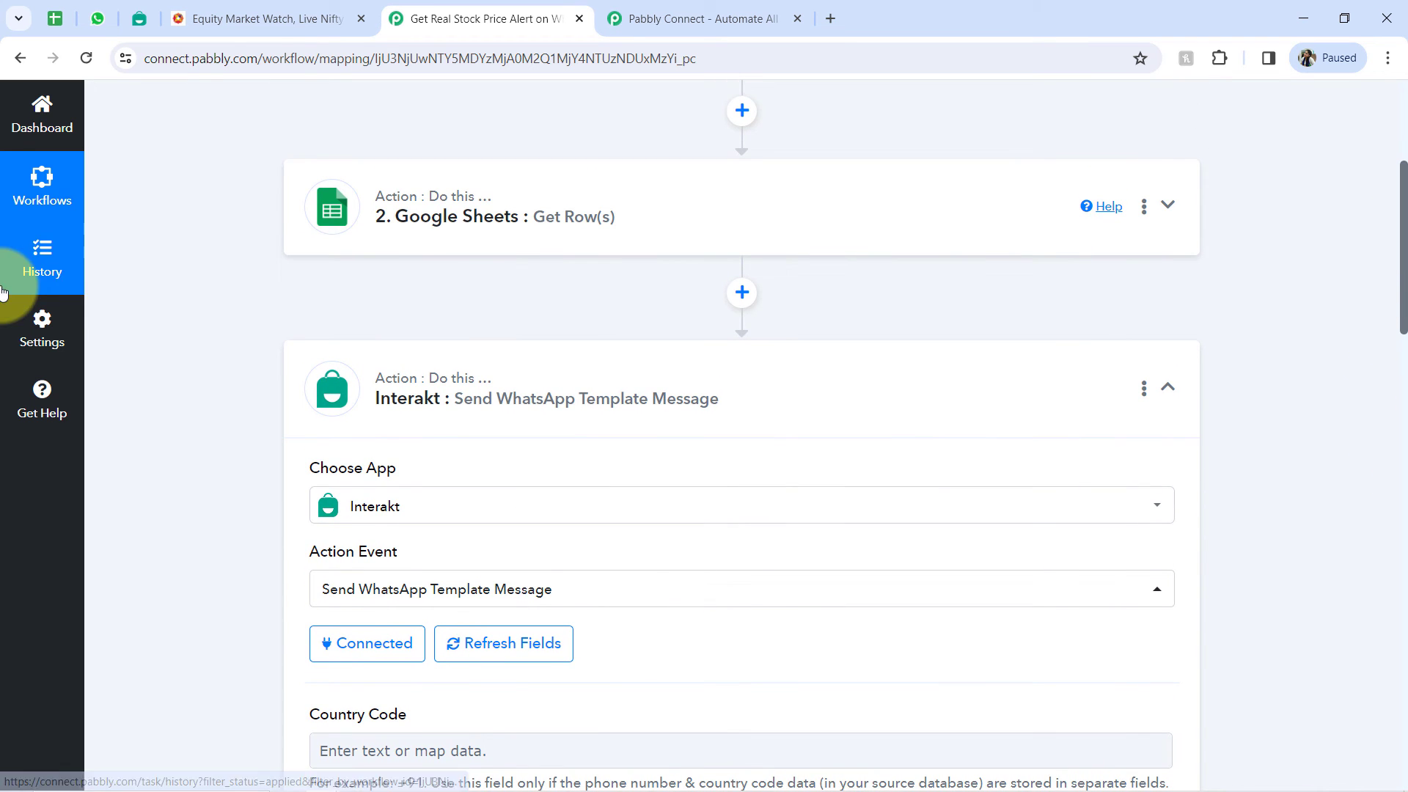
{"action": "left_click", "coordinate": [458, 208]}
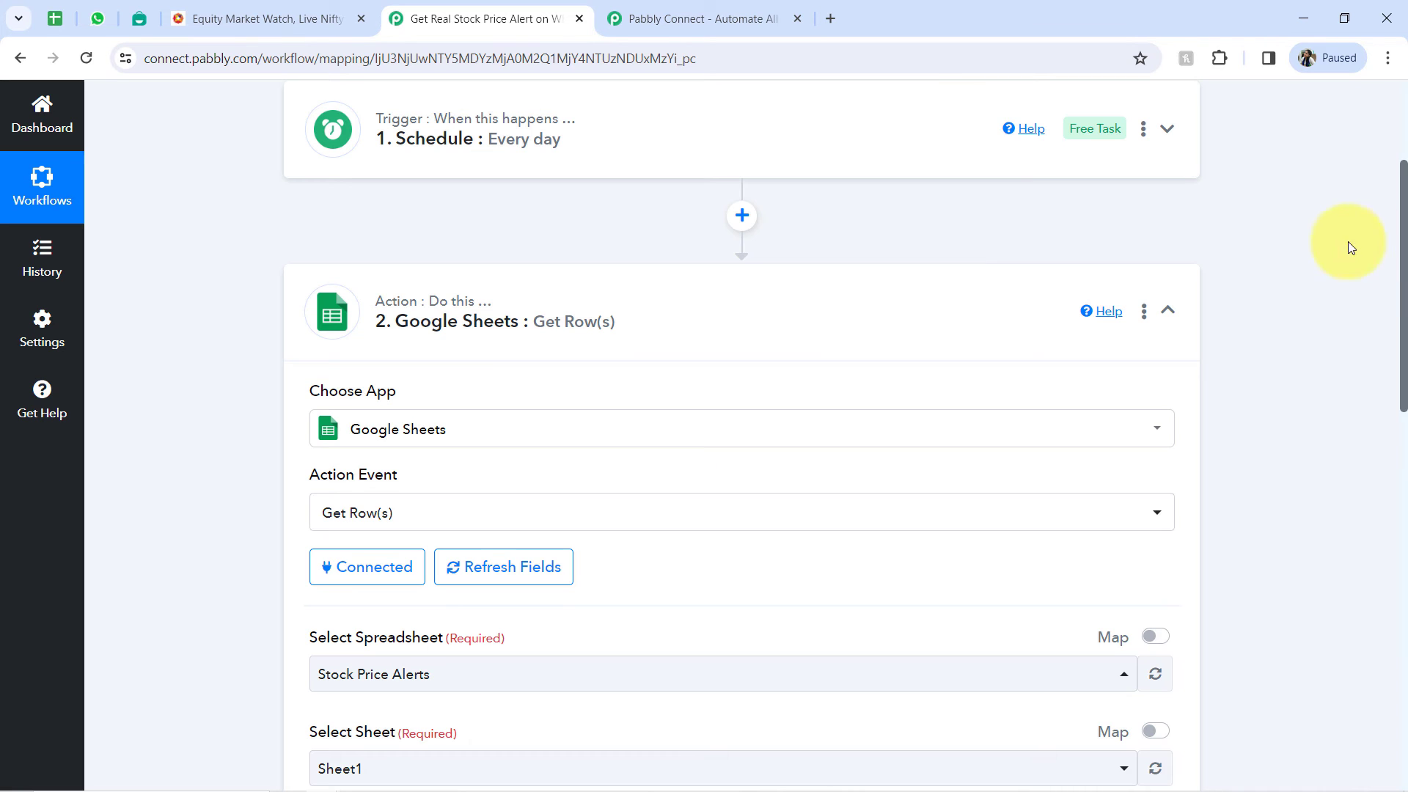
{"action": "left_click_drag", "start_coordinate": [1402, 236], "coordinate": [1376, 506]}
{"action": "left_click", "coordinate": [439, 323]}
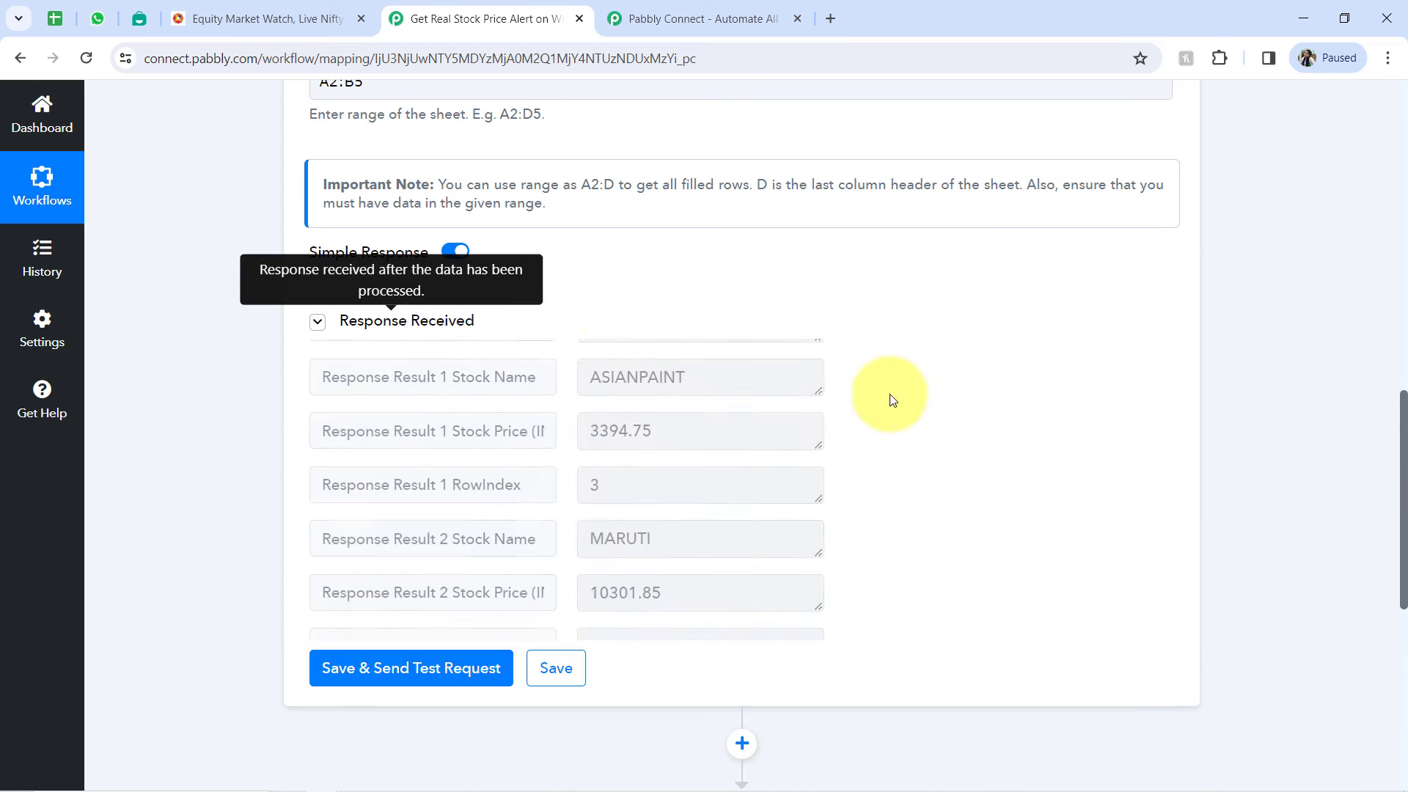
{"action": "left_click_drag", "start_coordinate": [880, 374], "coordinate": [786, 372]}
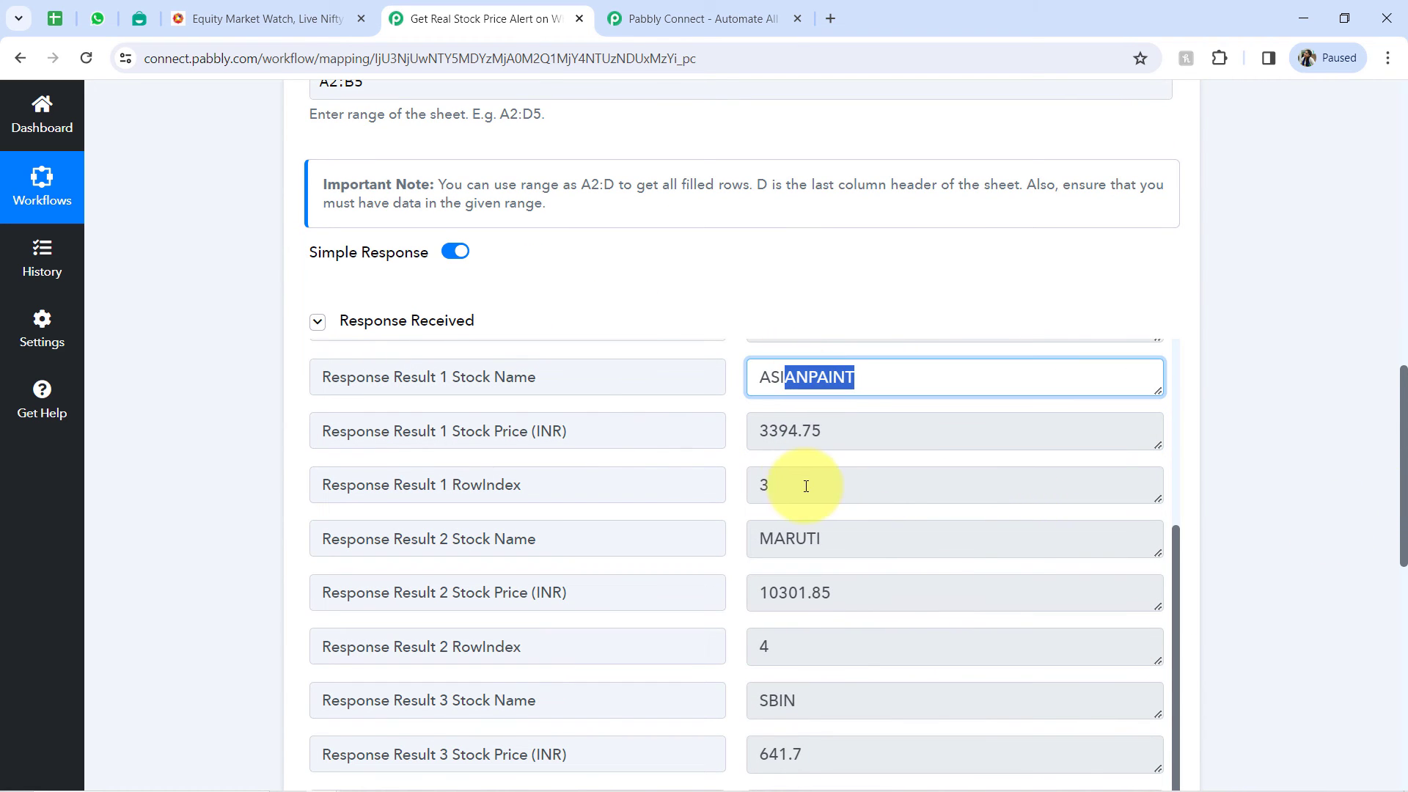
{"action": "left_click_drag", "start_coordinate": [804, 487], "coordinate": [757, 491]}
{"action": "left_click_drag", "start_coordinate": [840, 538], "coordinate": [732, 553]}
{"action": "left_click", "coordinate": [764, 418]}
{"action": "left_click_drag", "start_coordinate": [764, 418], "coordinate": [788, 431]}
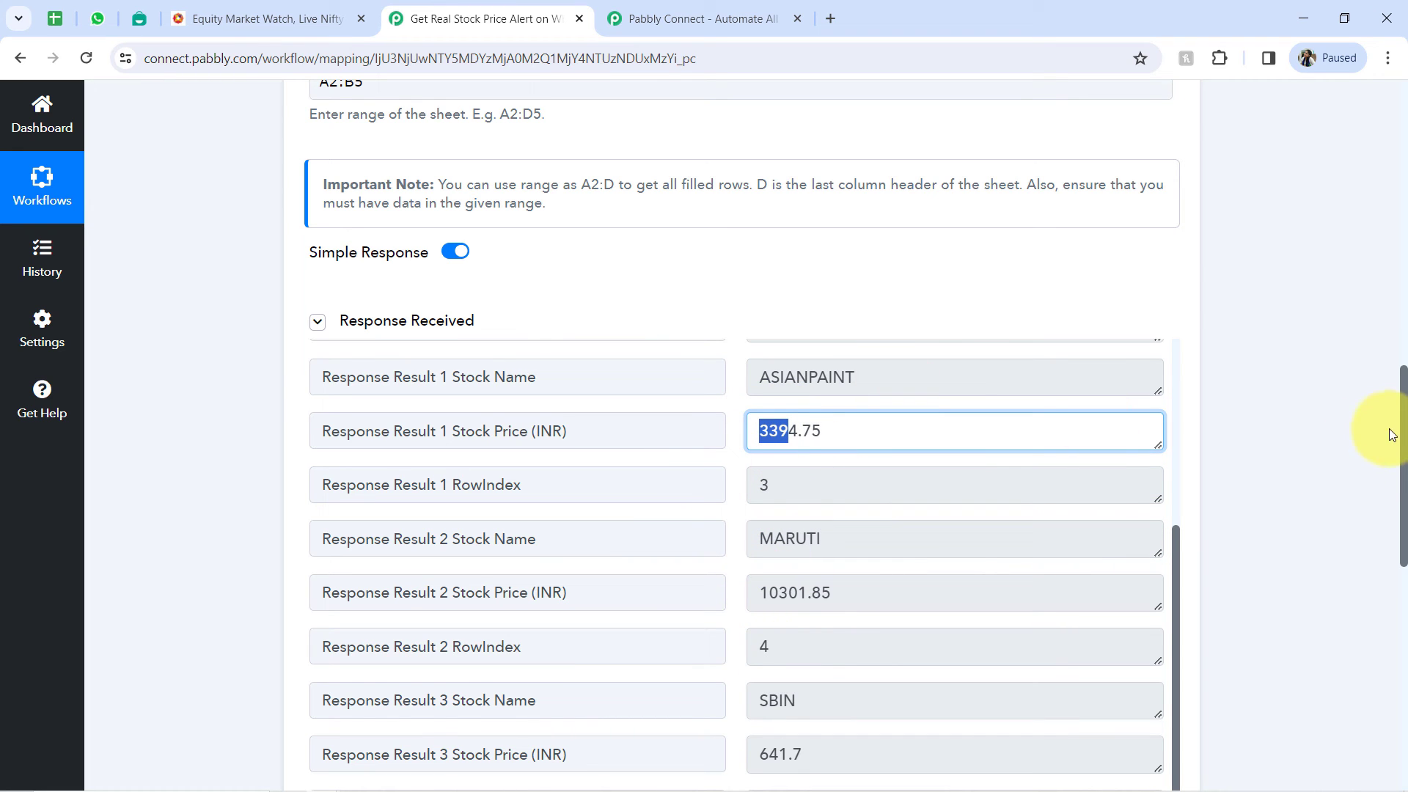
- Reopen the Interakt action step and append Response Result 0 Stock Name from Google Sheets Get Row(s) to Body Variable Values
{"action": "left_click_drag", "start_coordinate": [1402, 416], "coordinate": [1370, 660]}
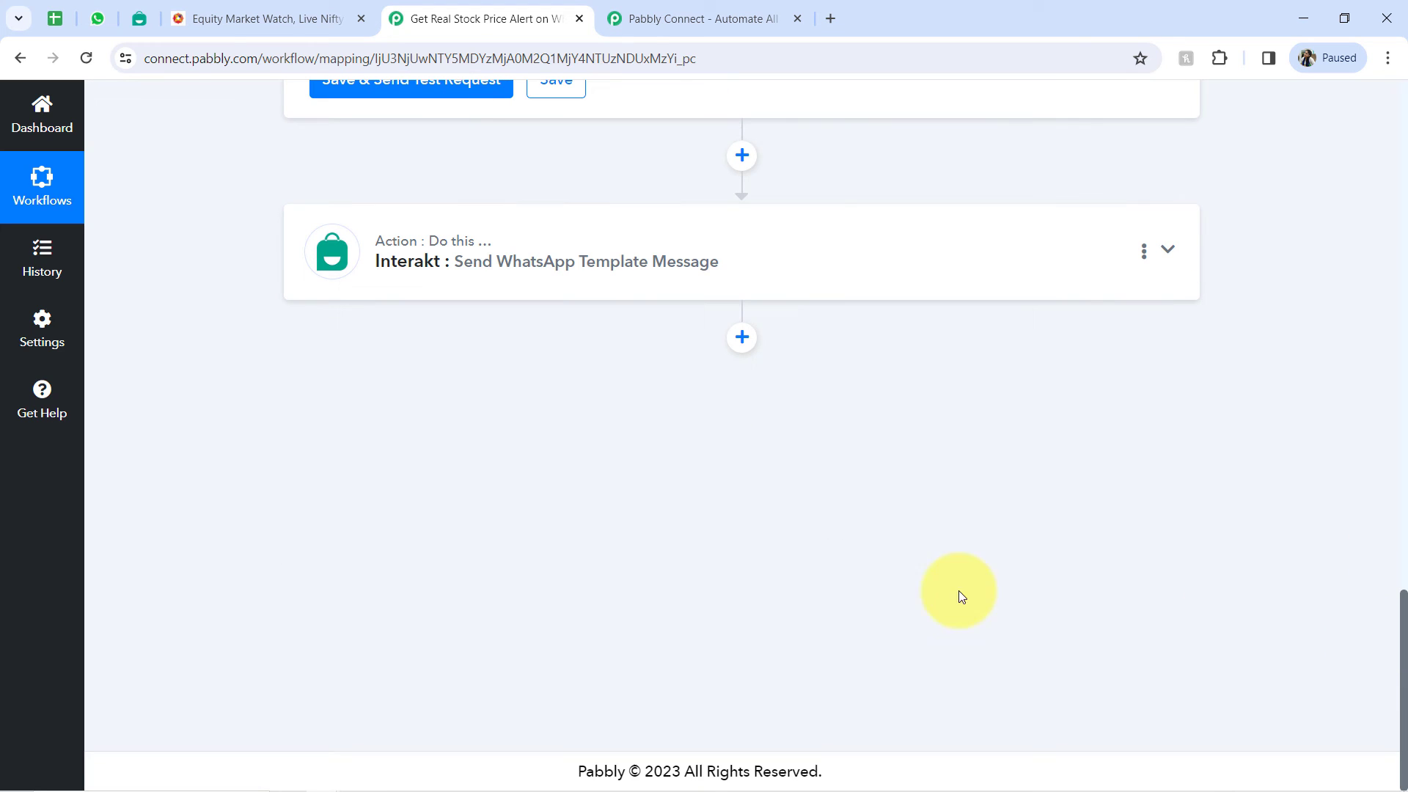
{"action": "left_click", "coordinate": [568, 277]}
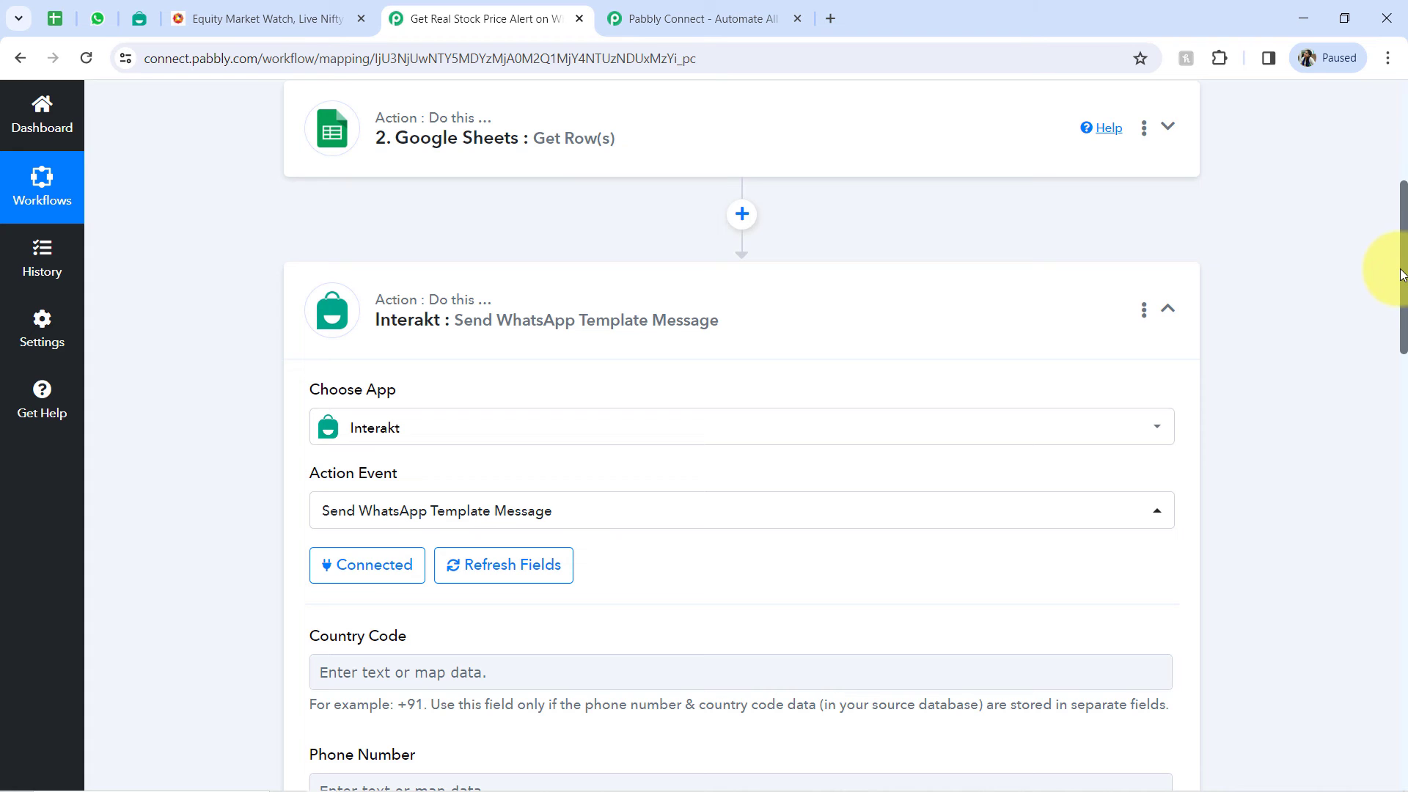
{"action": "left_click_drag", "start_coordinate": [1401, 274], "coordinate": [1374, 609]}
{"action": "left_click", "coordinate": [468, 203]}
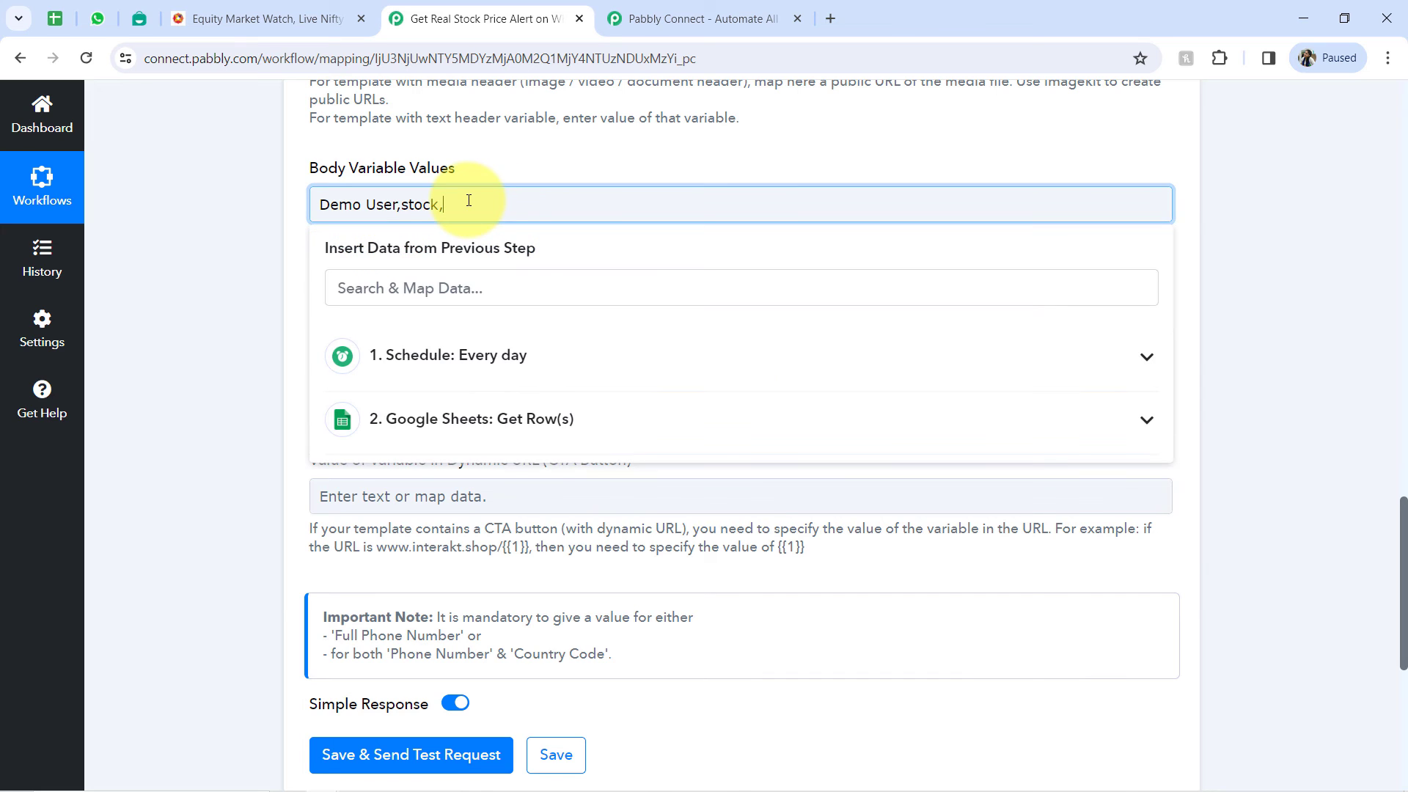
{"action": "left_click", "coordinate": [184, 311]}
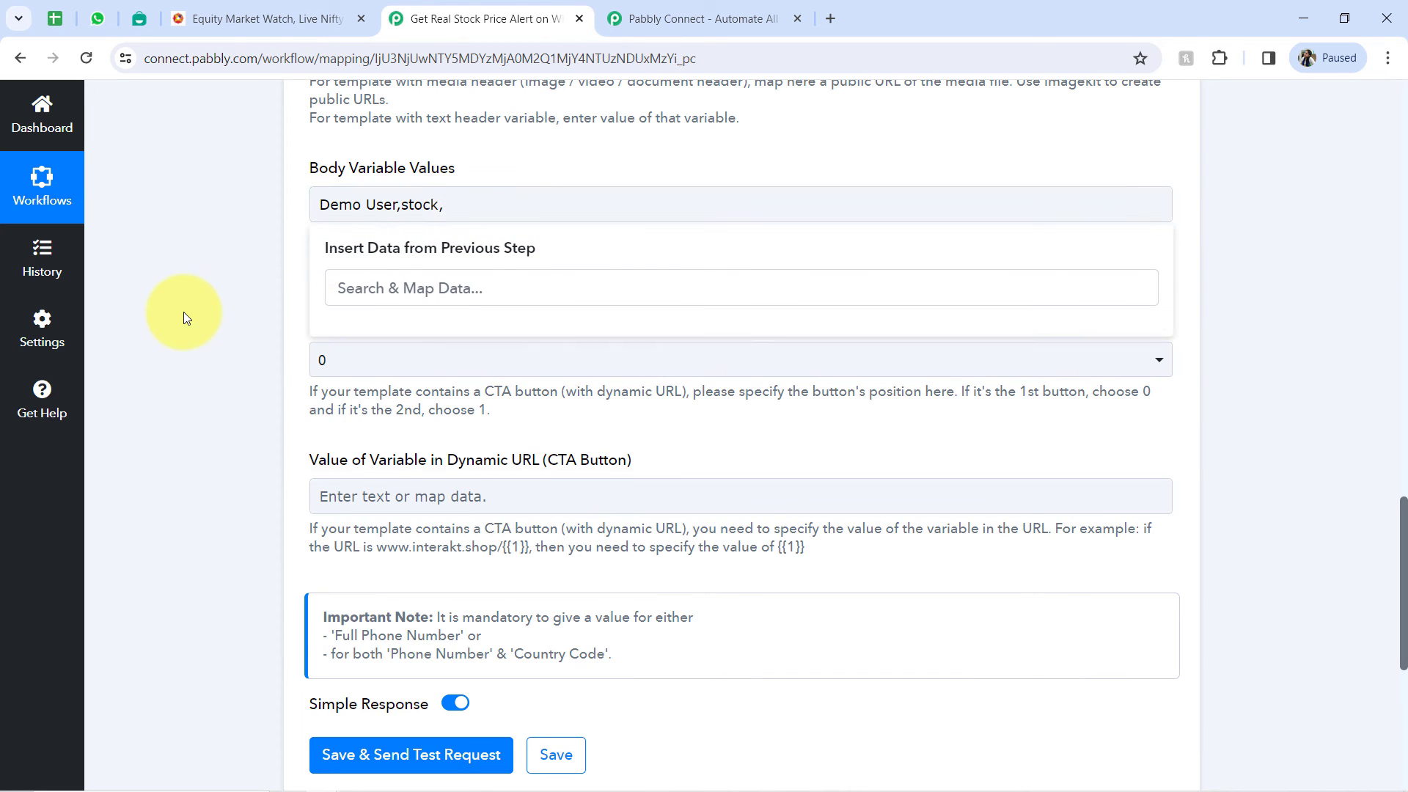
{"action": "left_click", "coordinate": [454, 205]}
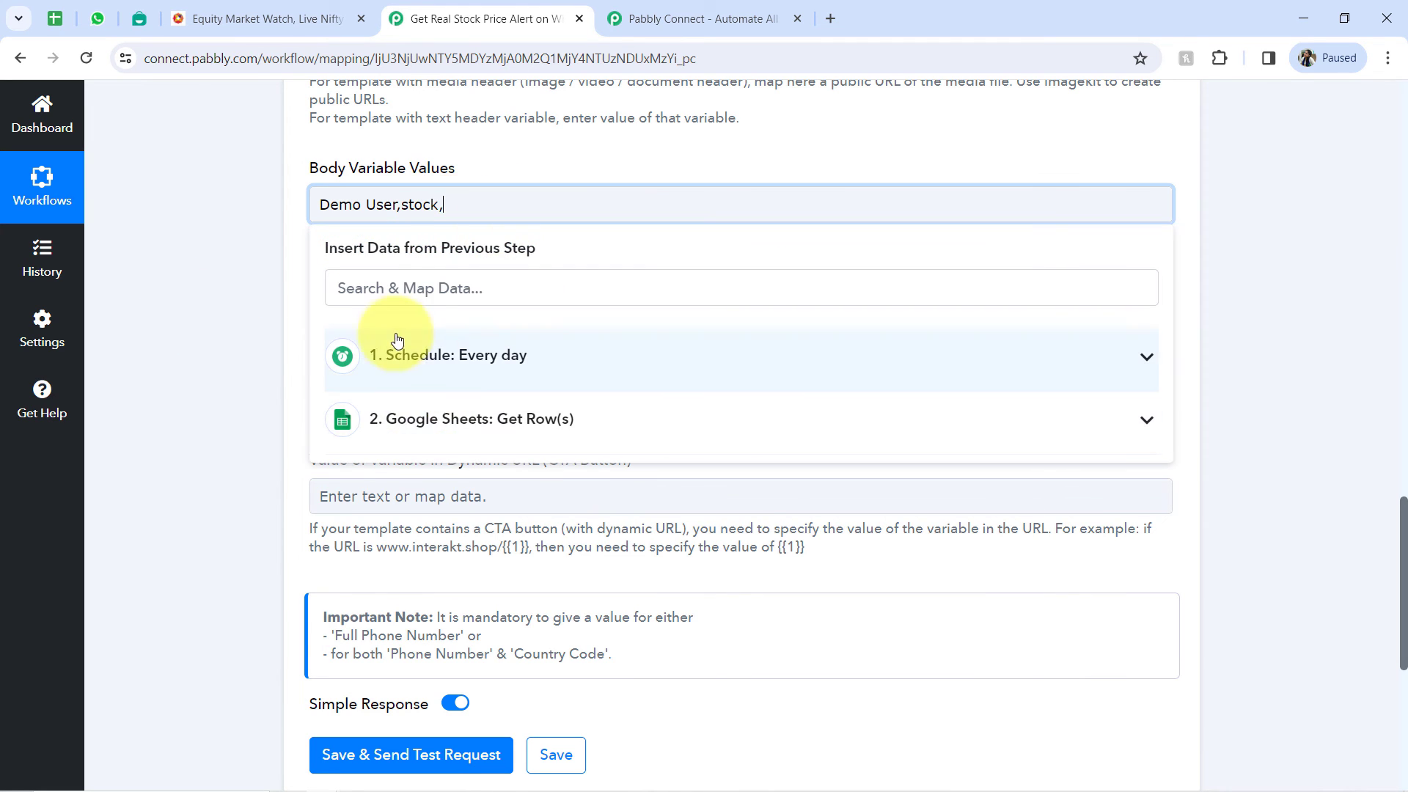
{"action": "left_click", "coordinate": [414, 429]}
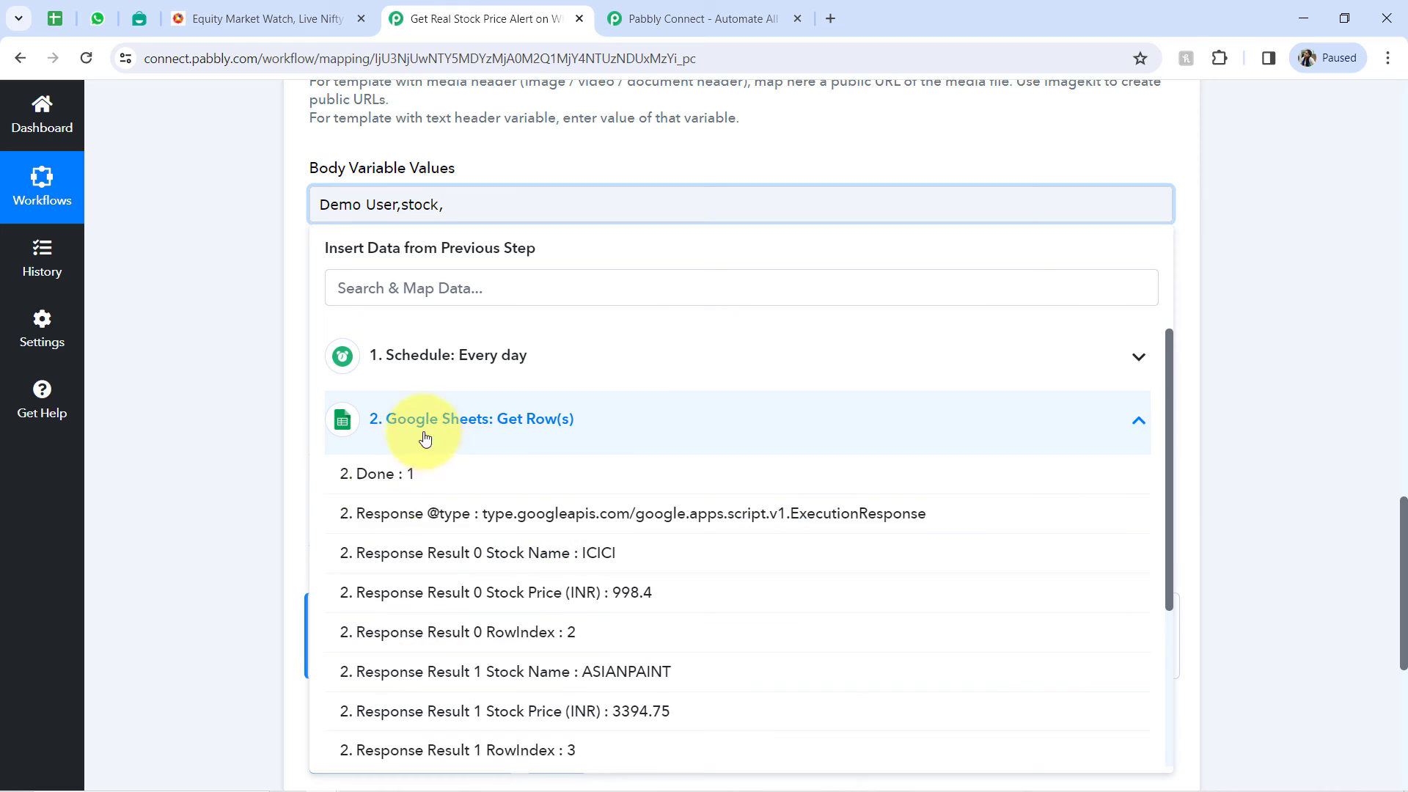
{"action": "left_click", "coordinate": [533, 555]}
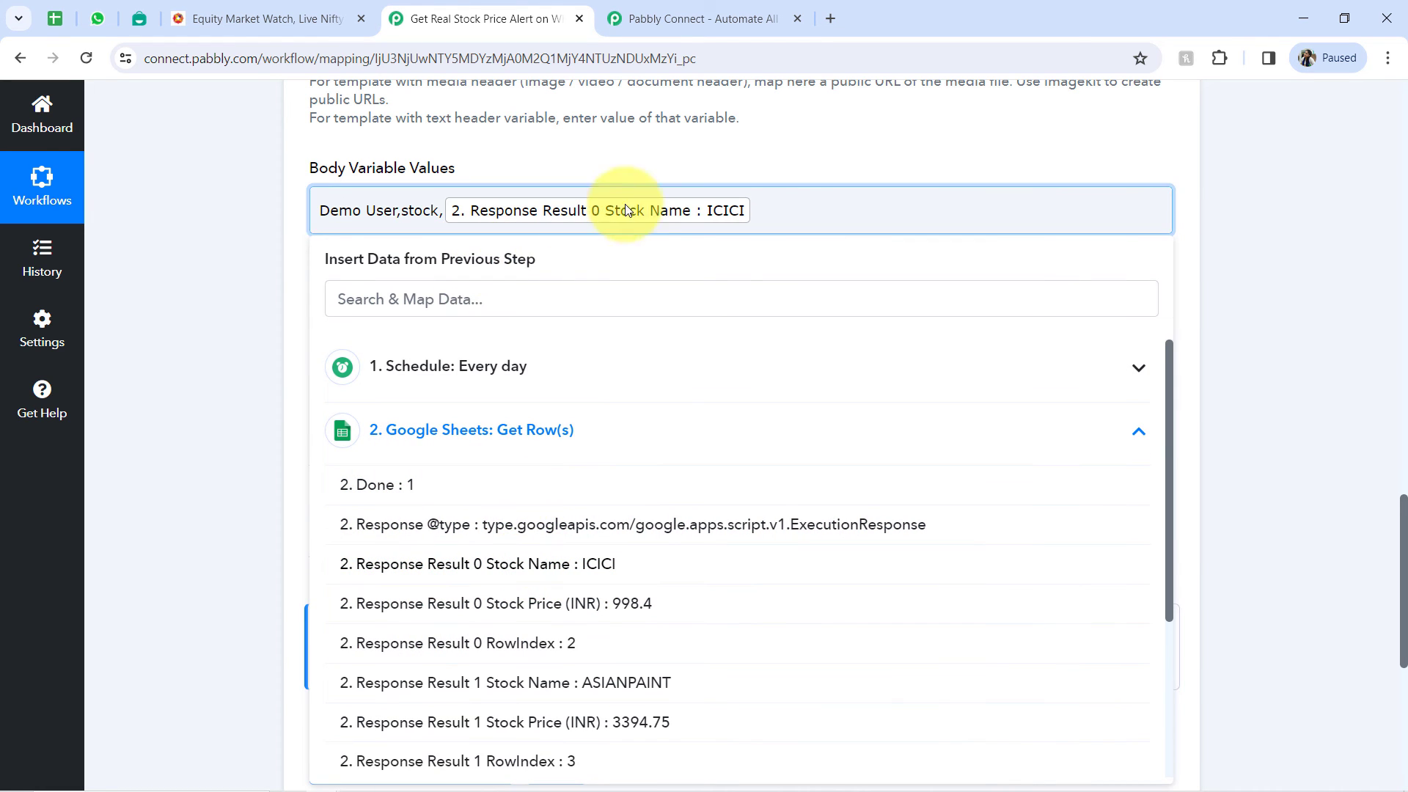
- Append a comma, the mapped Response Result 0 Stock Price (INR) and another comma to Body Variable Values
{"action": "left_click", "coordinate": [768, 204]}
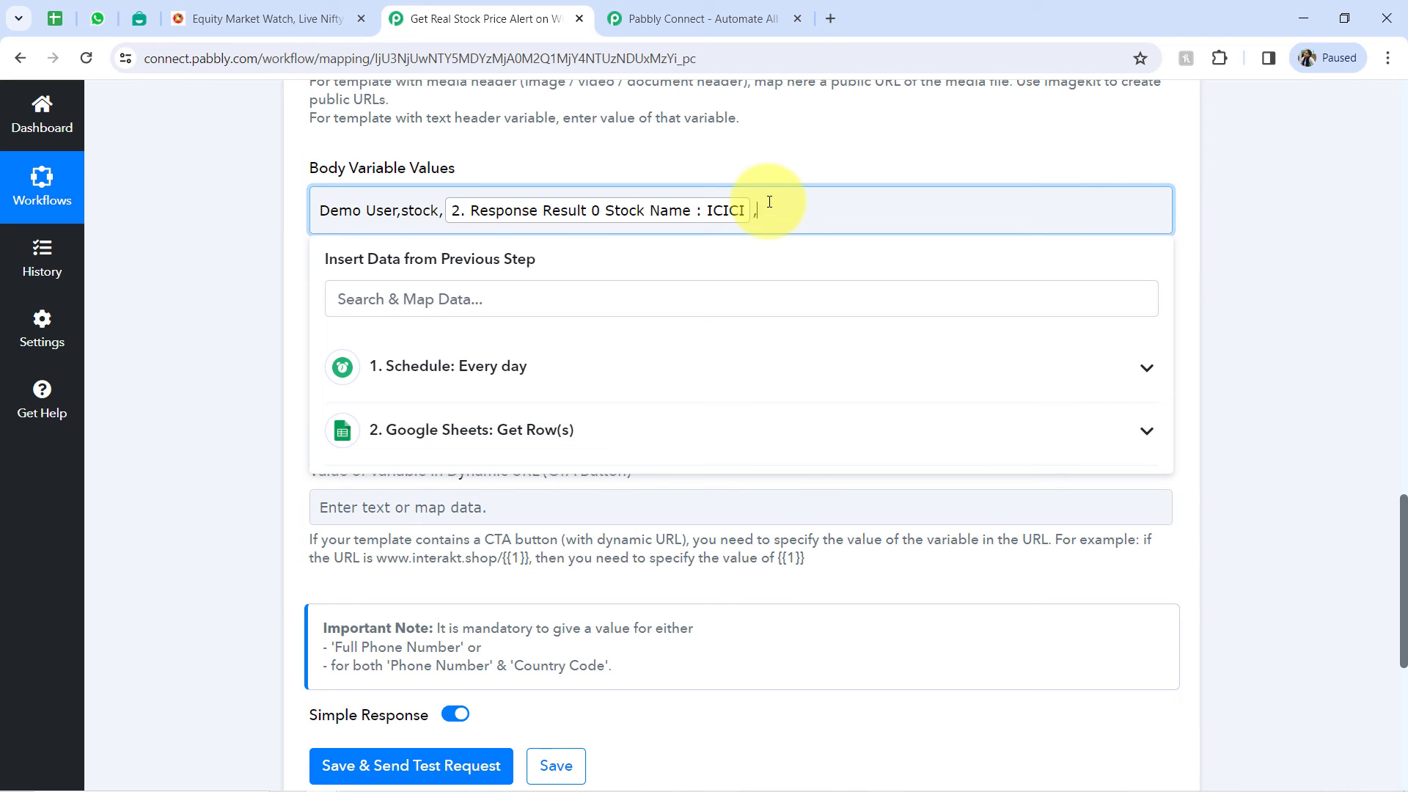
{"action": "left_click", "coordinate": [426, 440]}
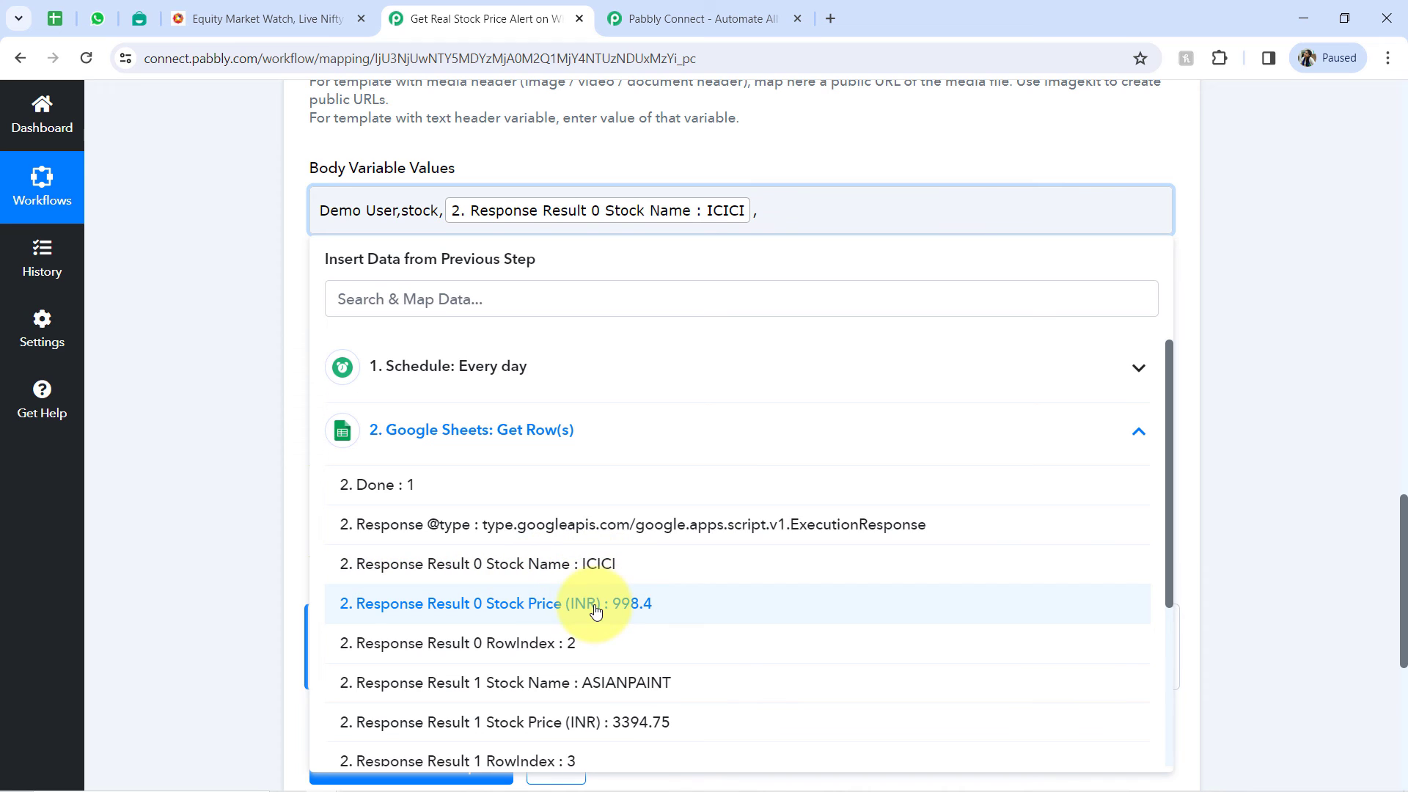
{"action": "left_click", "coordinate": [632, 610]}
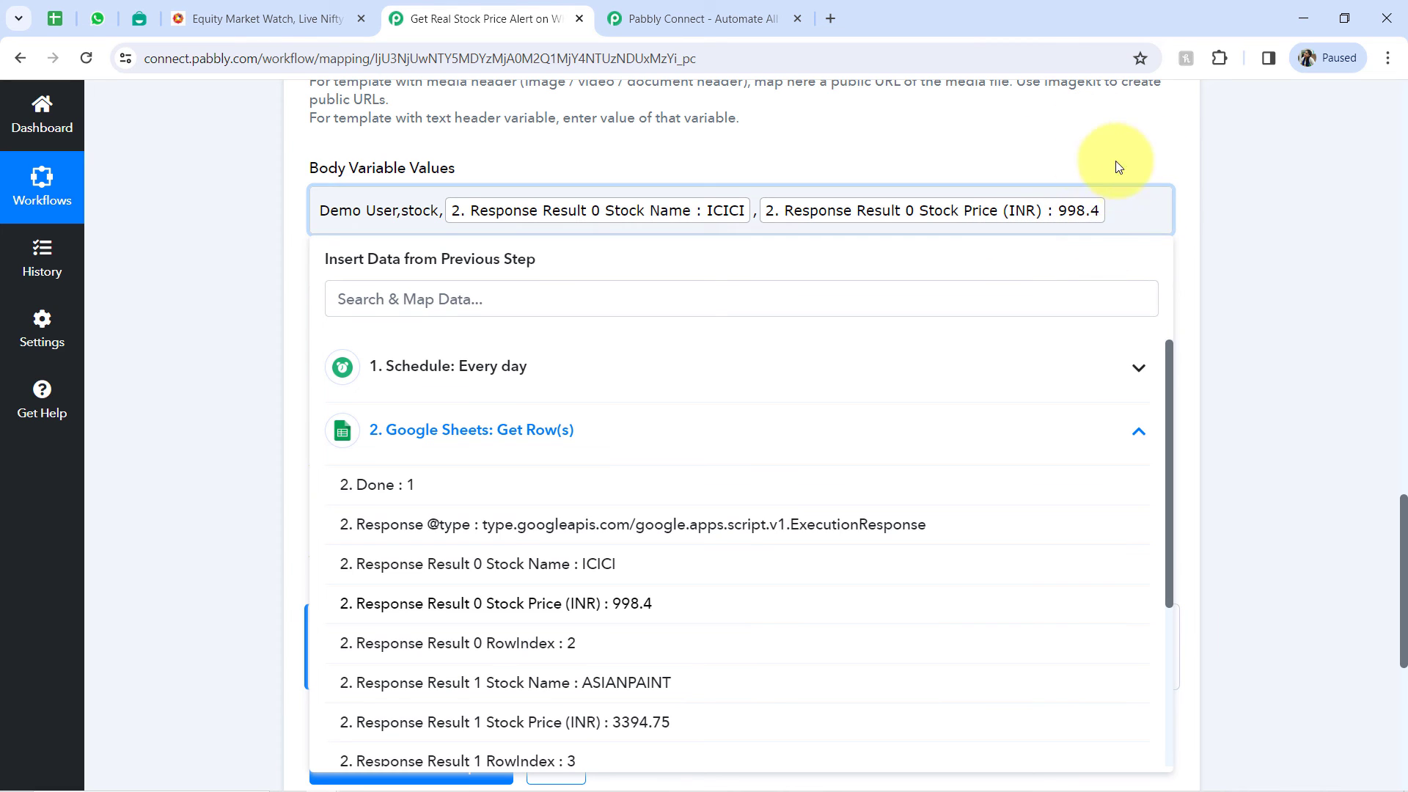
{"action": "left_click", "coordinate": [1108, 212]}
{"action": "type", "text": ","}
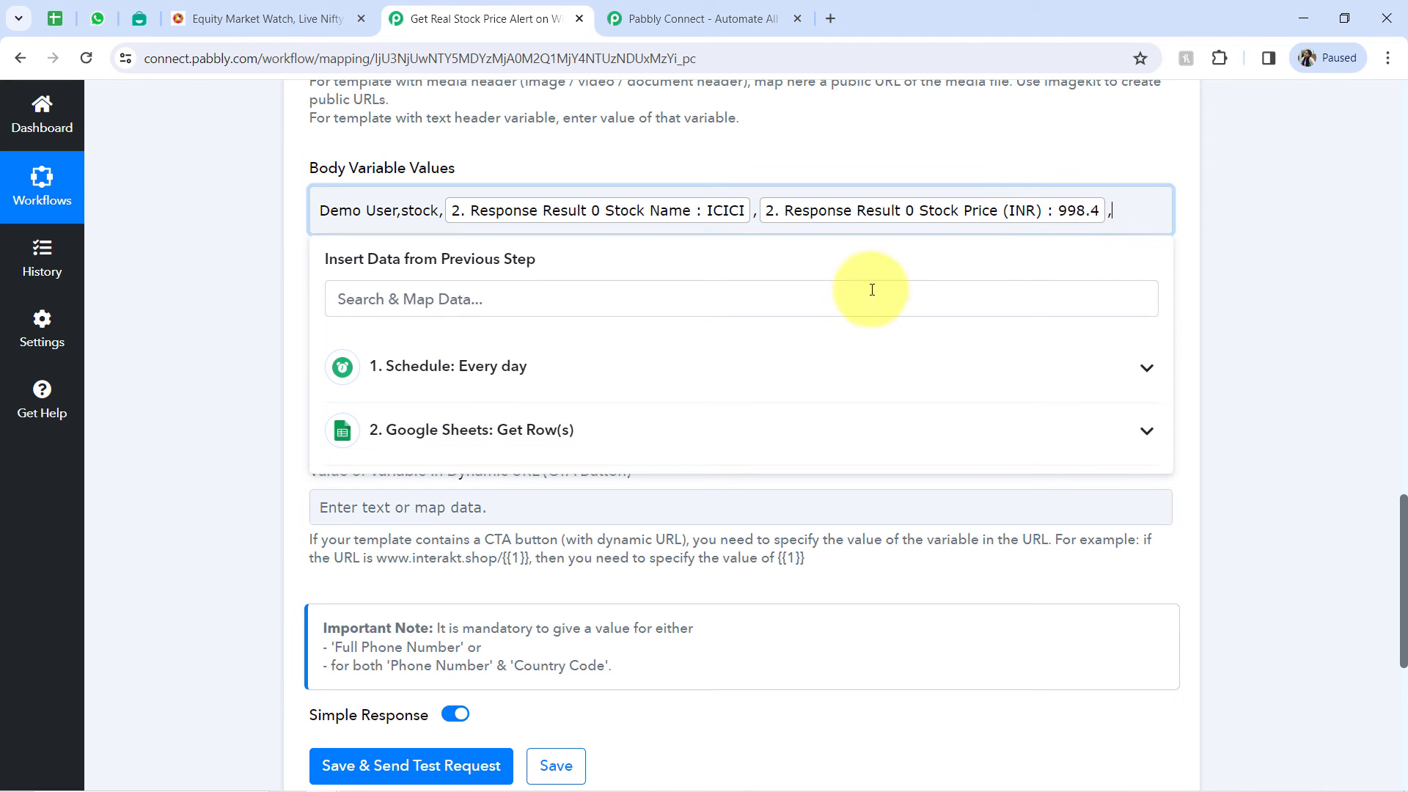
- Map Response Result 1 Stock Name and Stock Price (INR) into Body Variable Values, with a comma after each
{"action": "left_click", "coordinate": [499, 430]}
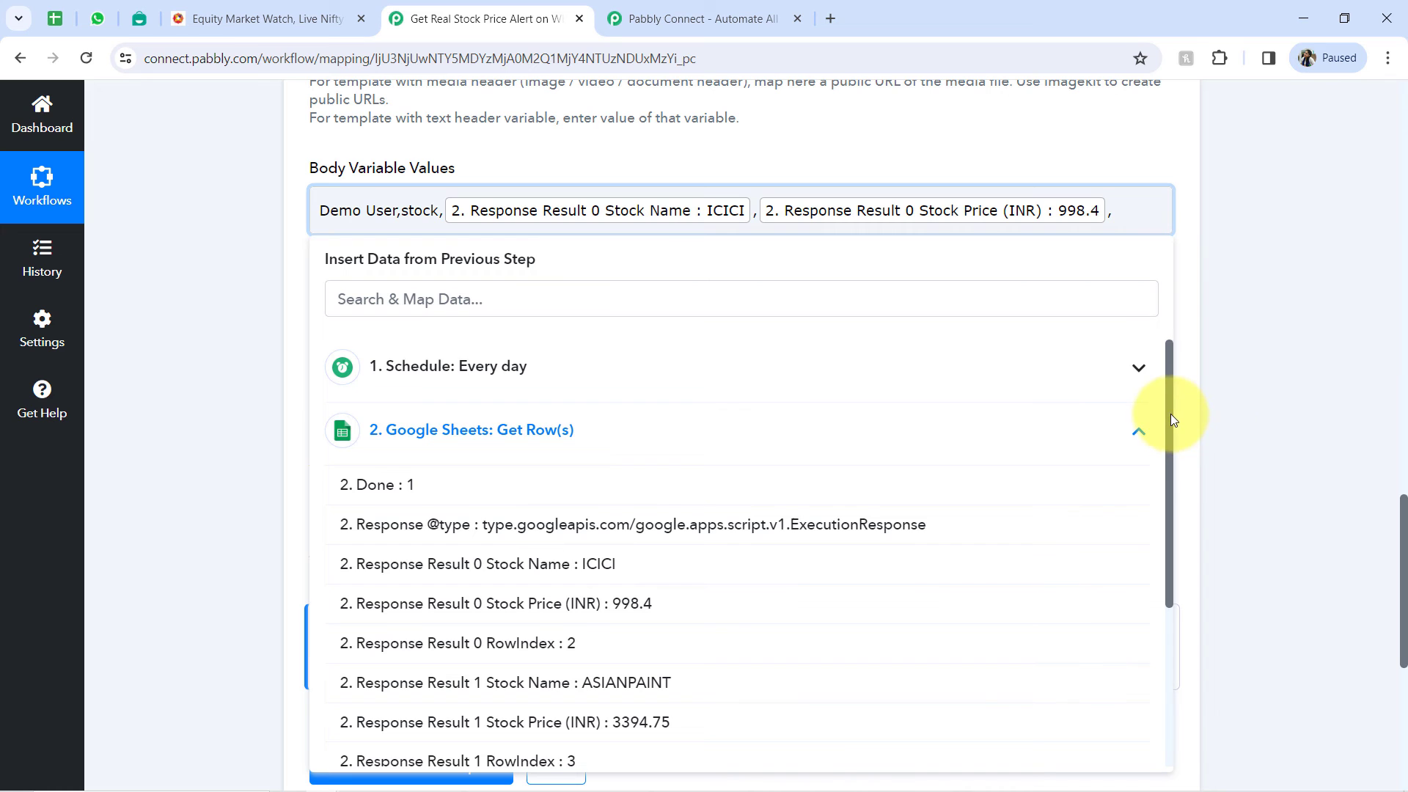
{"action": "left_click_drag", "start_coordinate": [1171, 415], "coordinate": [1150, 541]}
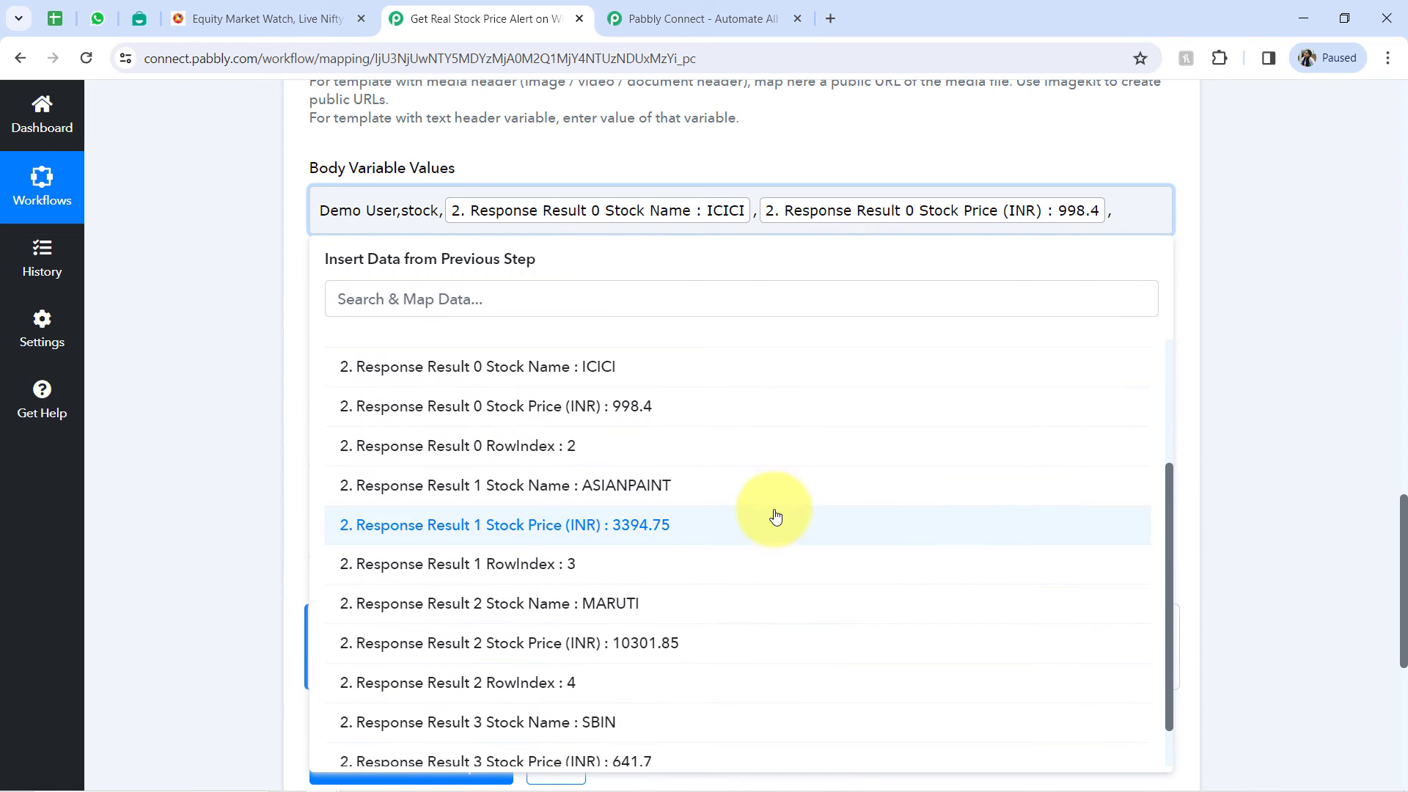
{"action": "left_click", "coordinate": [635, 489]}
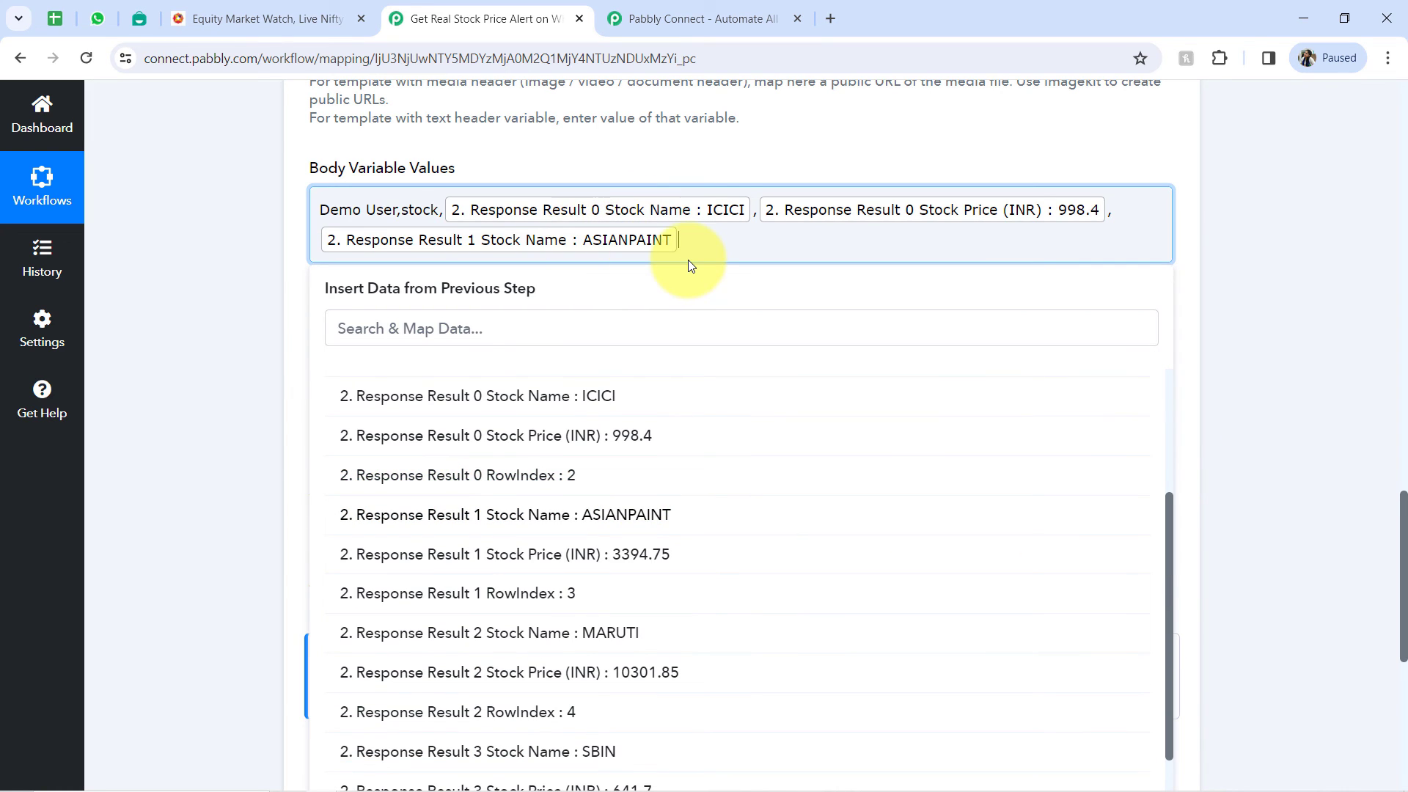
{"action": "type", "text": ","}
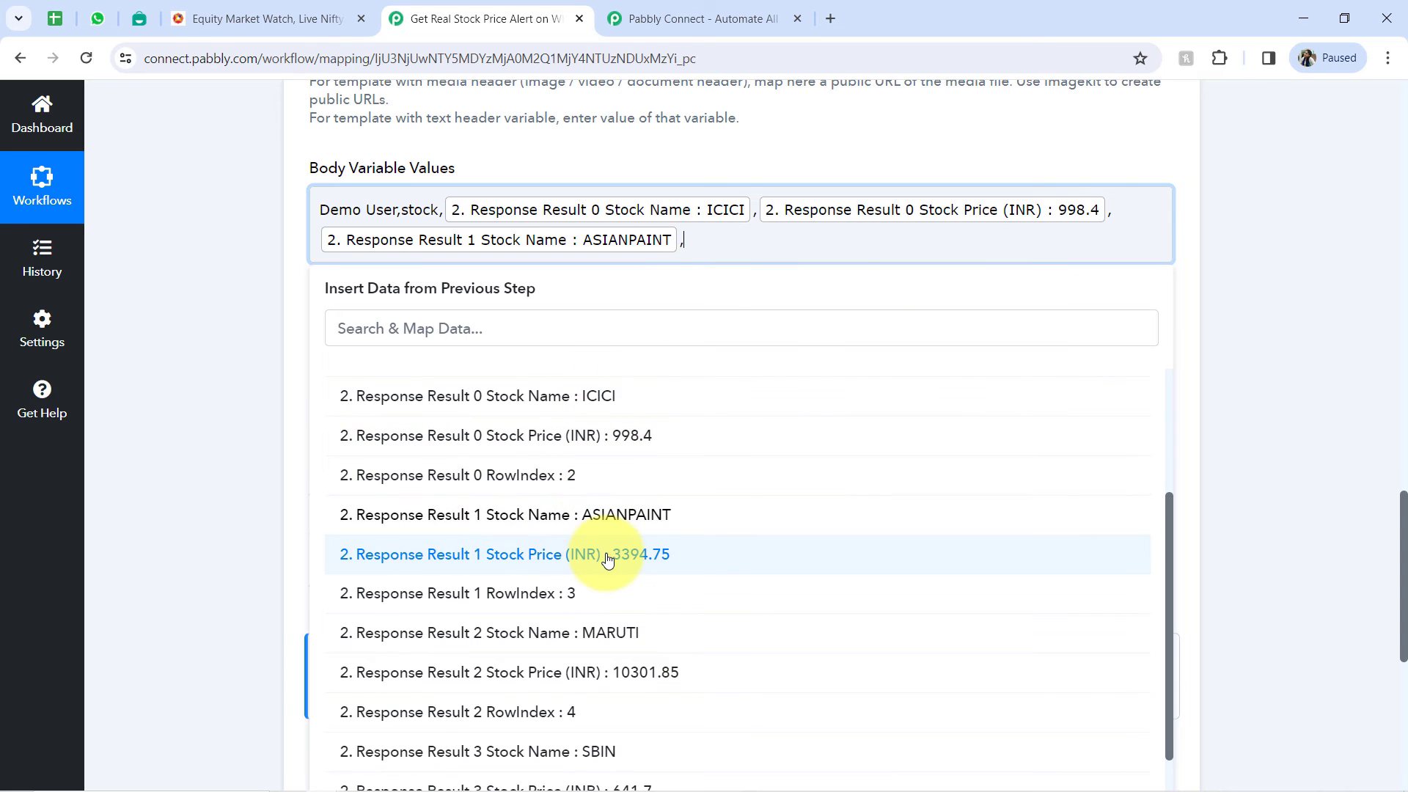
{"action": "left_click", "coordinate": [572, 554]}
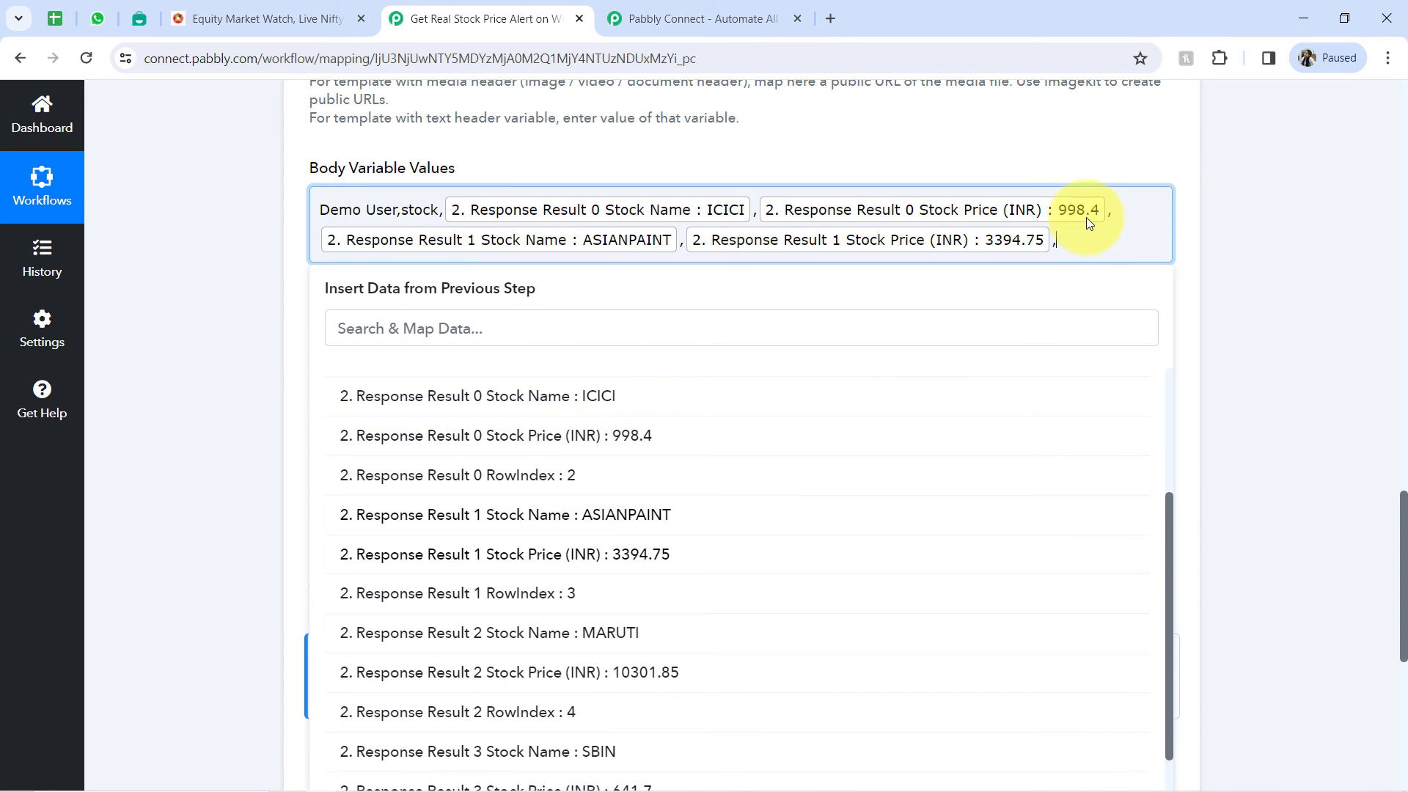
{"action": "type", "text": ","}
- Append the Stock Name and Stock Price (INR) of Response Results 2 and 3 to Body Variable Values, separated by commas
{"action": "left_click_drag", "start_coordinate": [1166, 520], "coordinate": [1169, 562]}
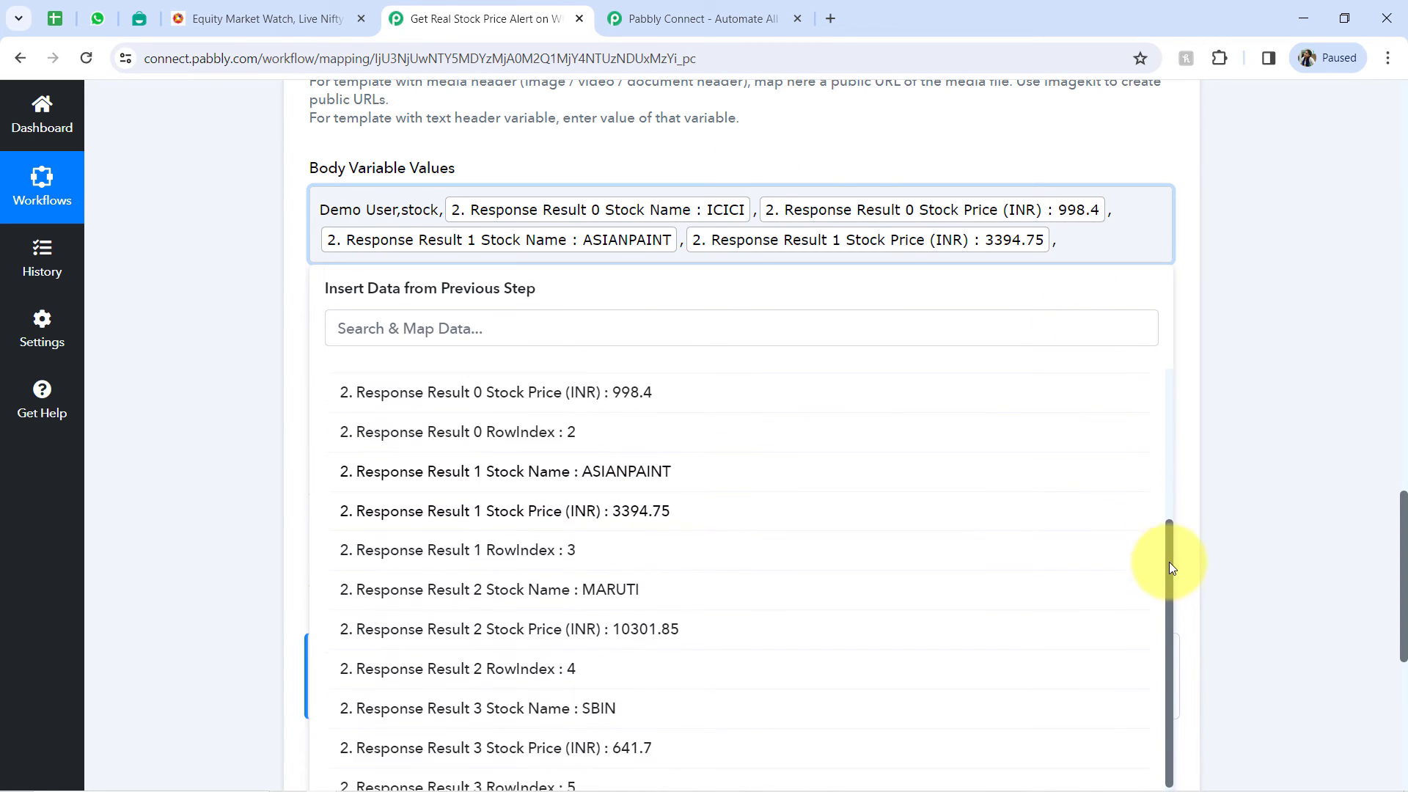
{"action": "left_click", "coordinate": [632, 584]}
{"action": "type", "text": ","}
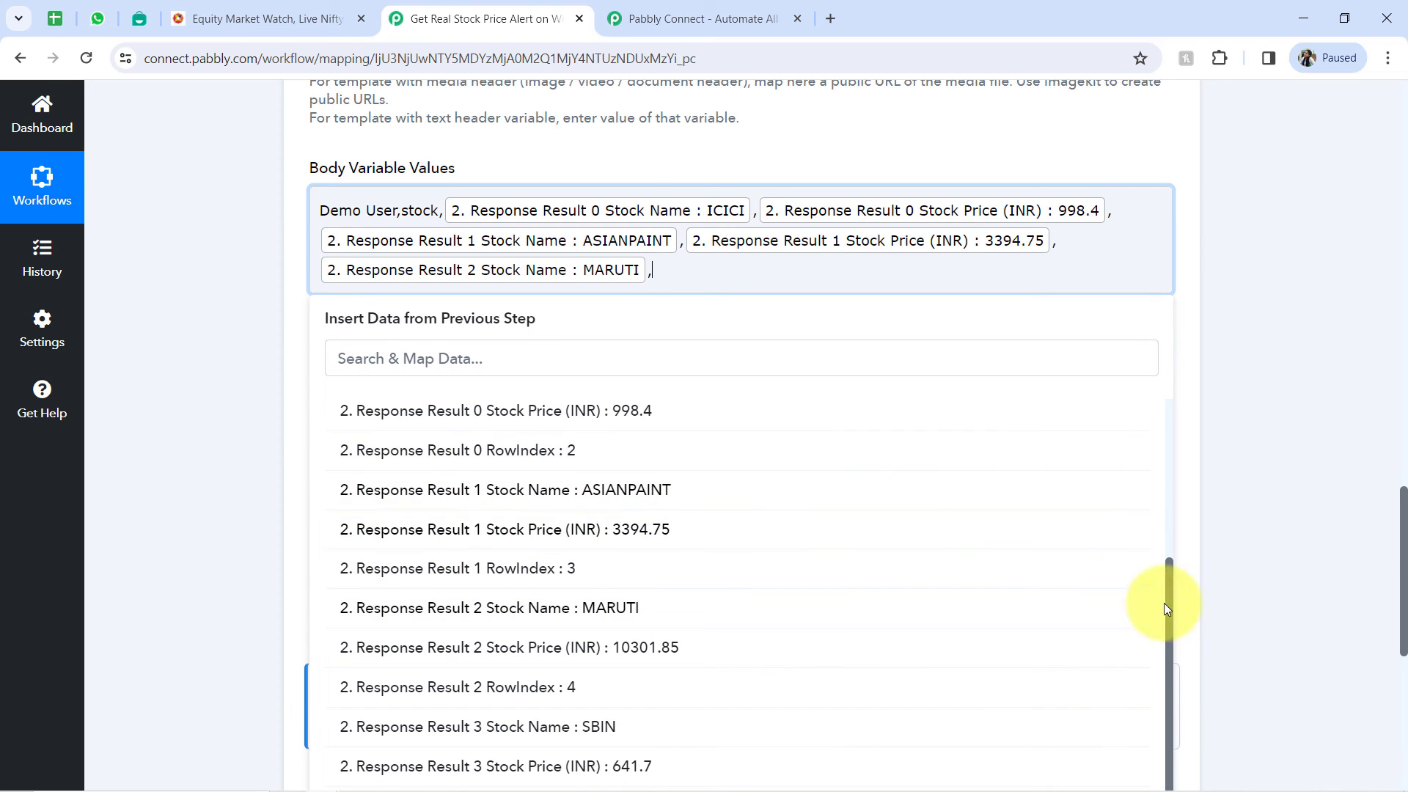
{"action": "scroll", "coordinate": [1402, 528], "scroll_direction": "down", "scroll_amount": 2}
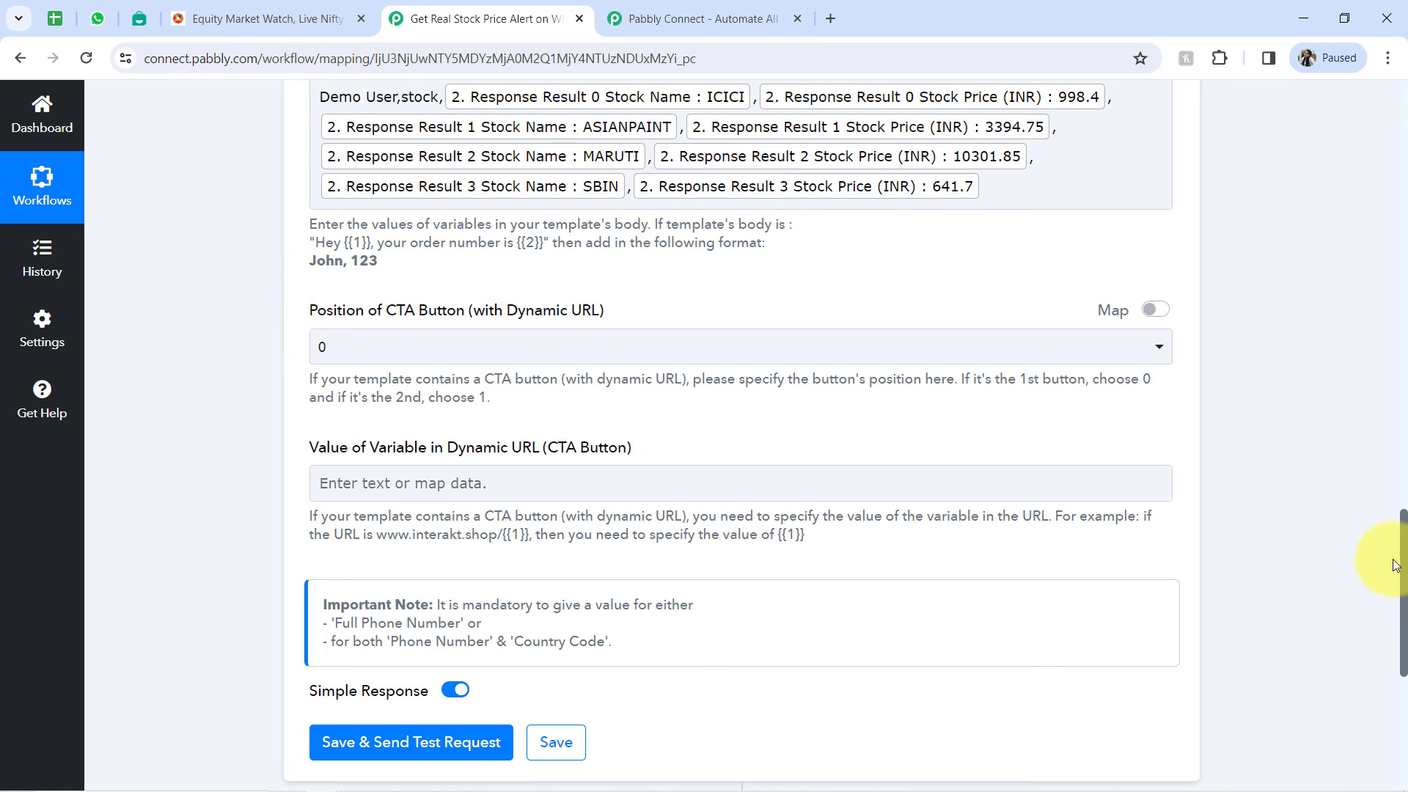
- Save the Interakt step with a test request and check the full phone number in the received response
{"action": "left_click_drag", "start_coordinate": [1401, 559], "coordinate": [1397, 664]}
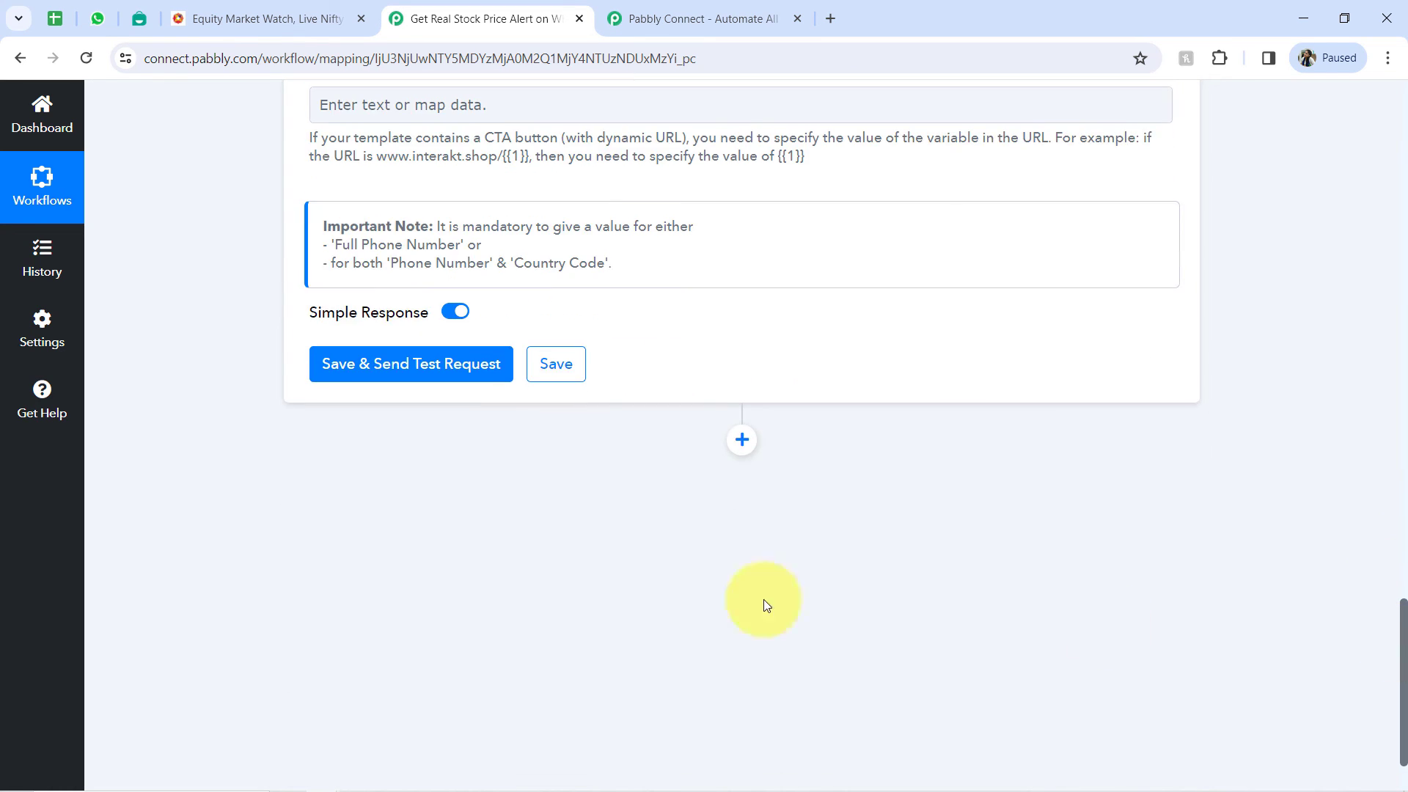
{"action": "left_click", "coordinate": [393, 367]}
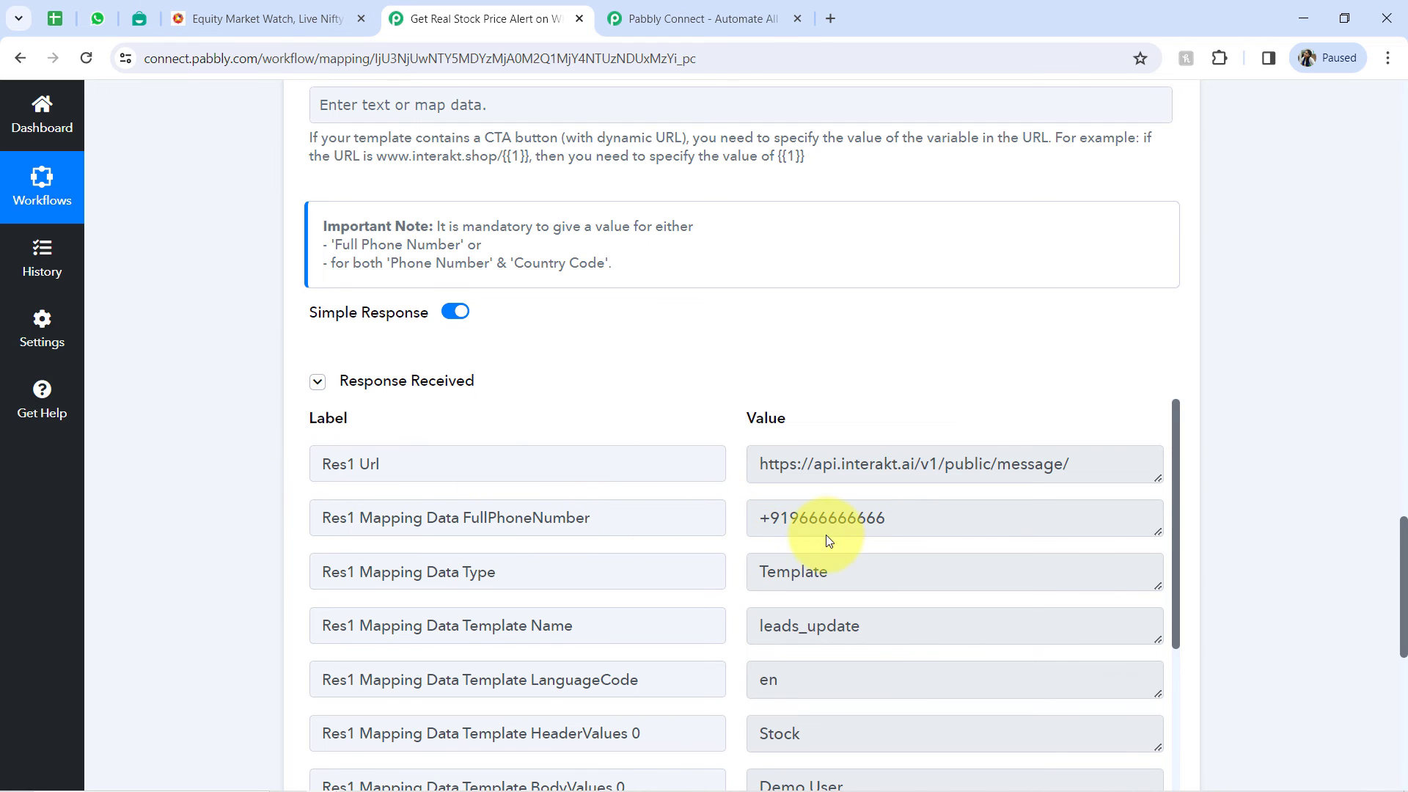
{"action": "left_click_drag", "start_coordinate": [771, 518], "coordinate": [891, 519]}
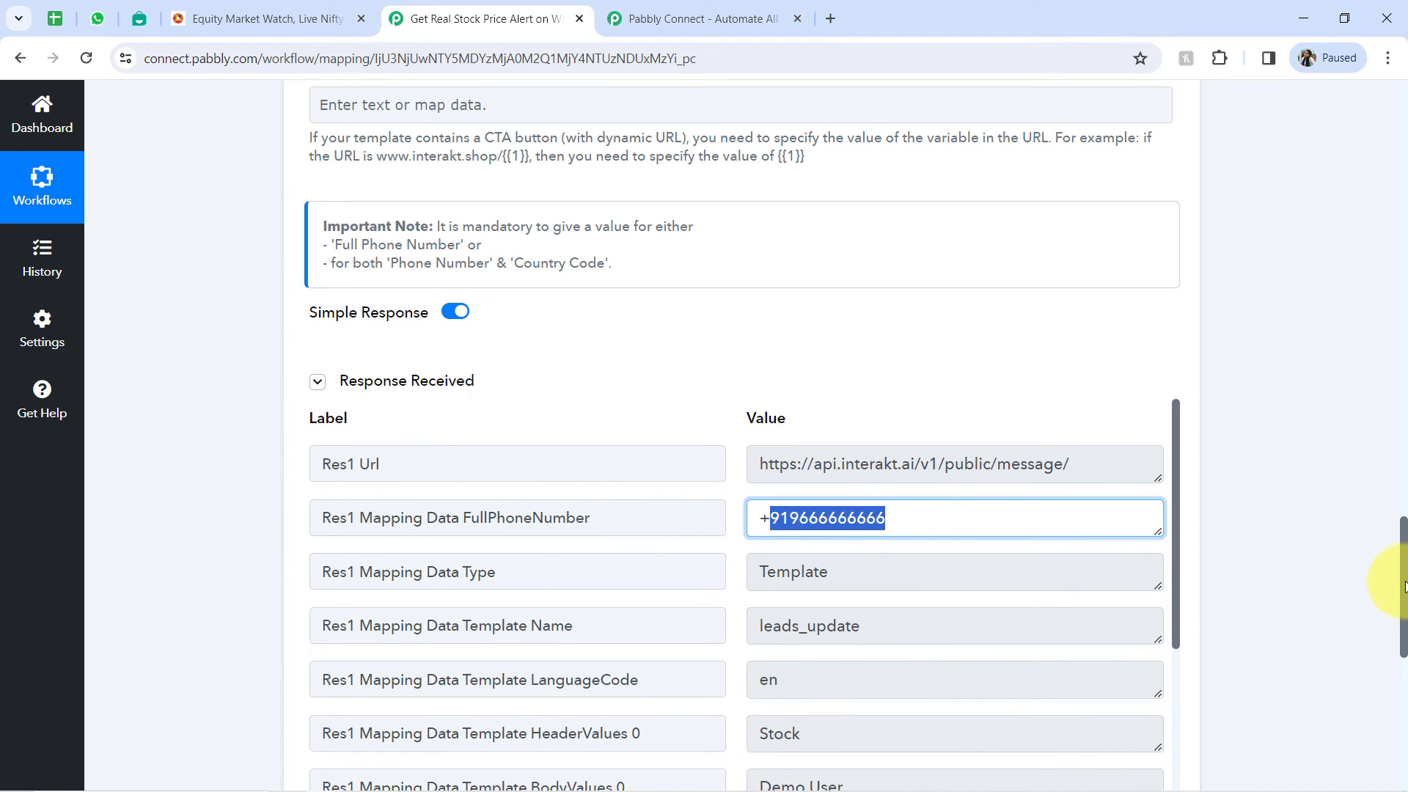
- Delete the digits after the +91 country code in the Interakt step's Full Phone Number
{"action": "left_click_drag", "start_coordinate": [1405, 586], "coordinate": [1375, 376]}
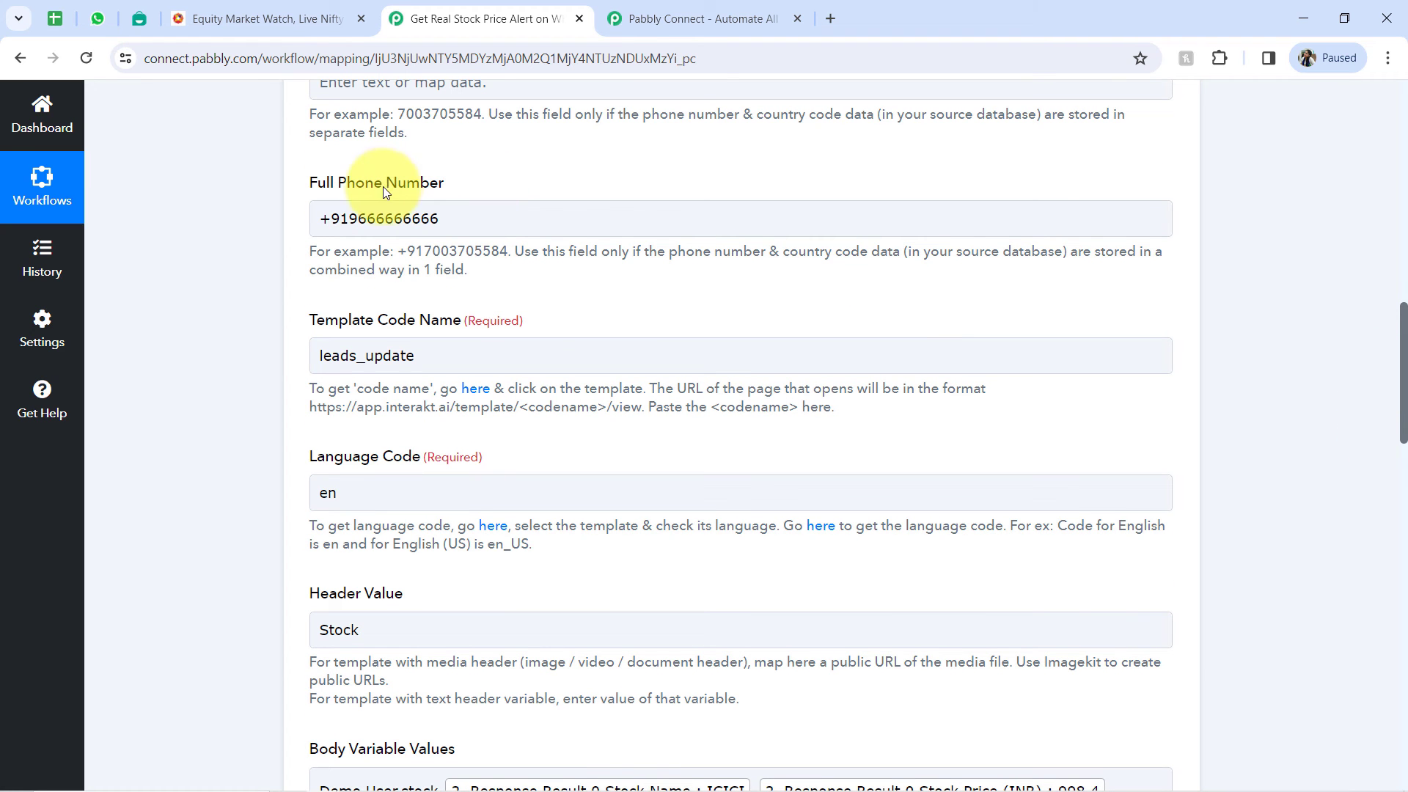
{"action": "left_click", "coordinate": [346, 219]}
{"action": "left_click_drag", "start_coordinate": [353, 219], "coordinate": [465, 228]}
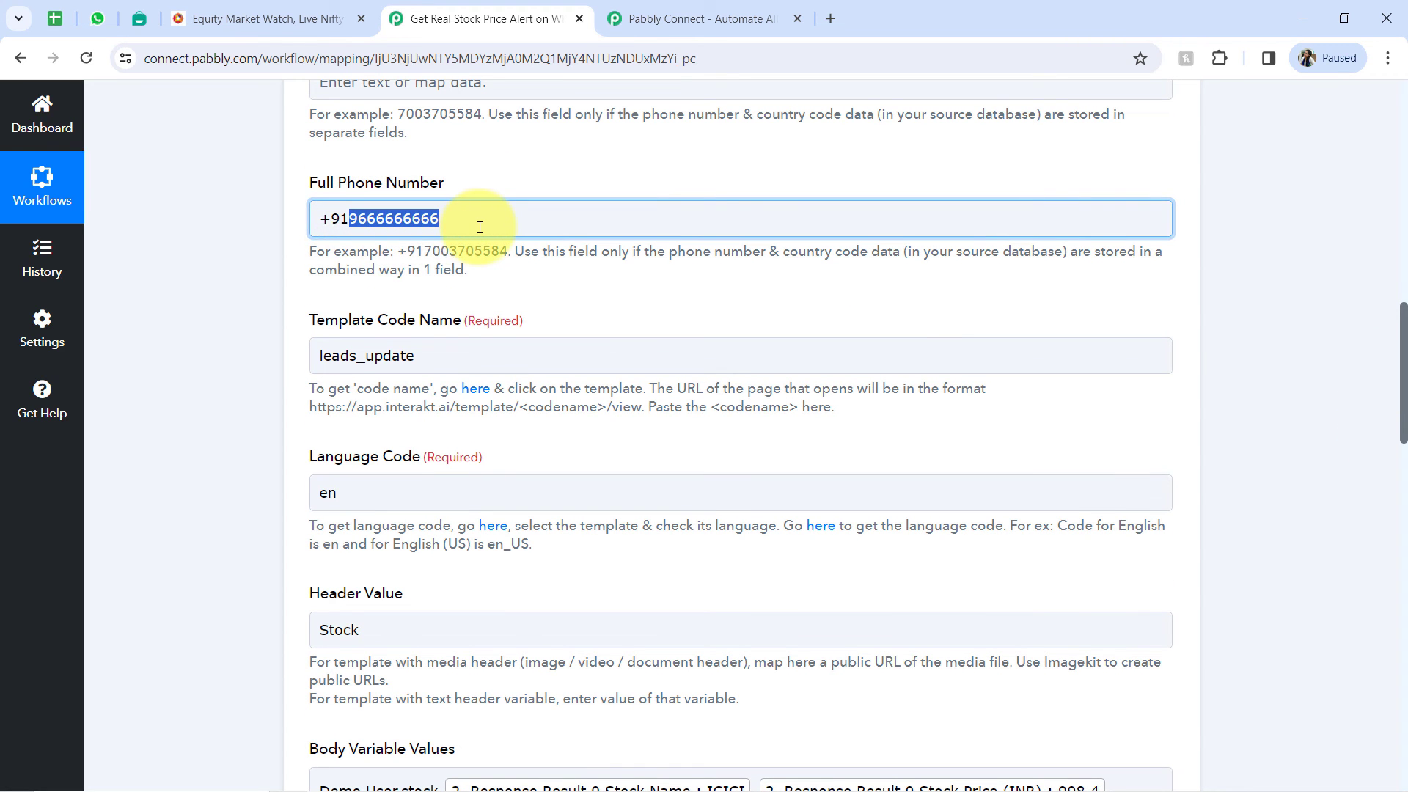
{"action": "key", "text": "BackSpace"}
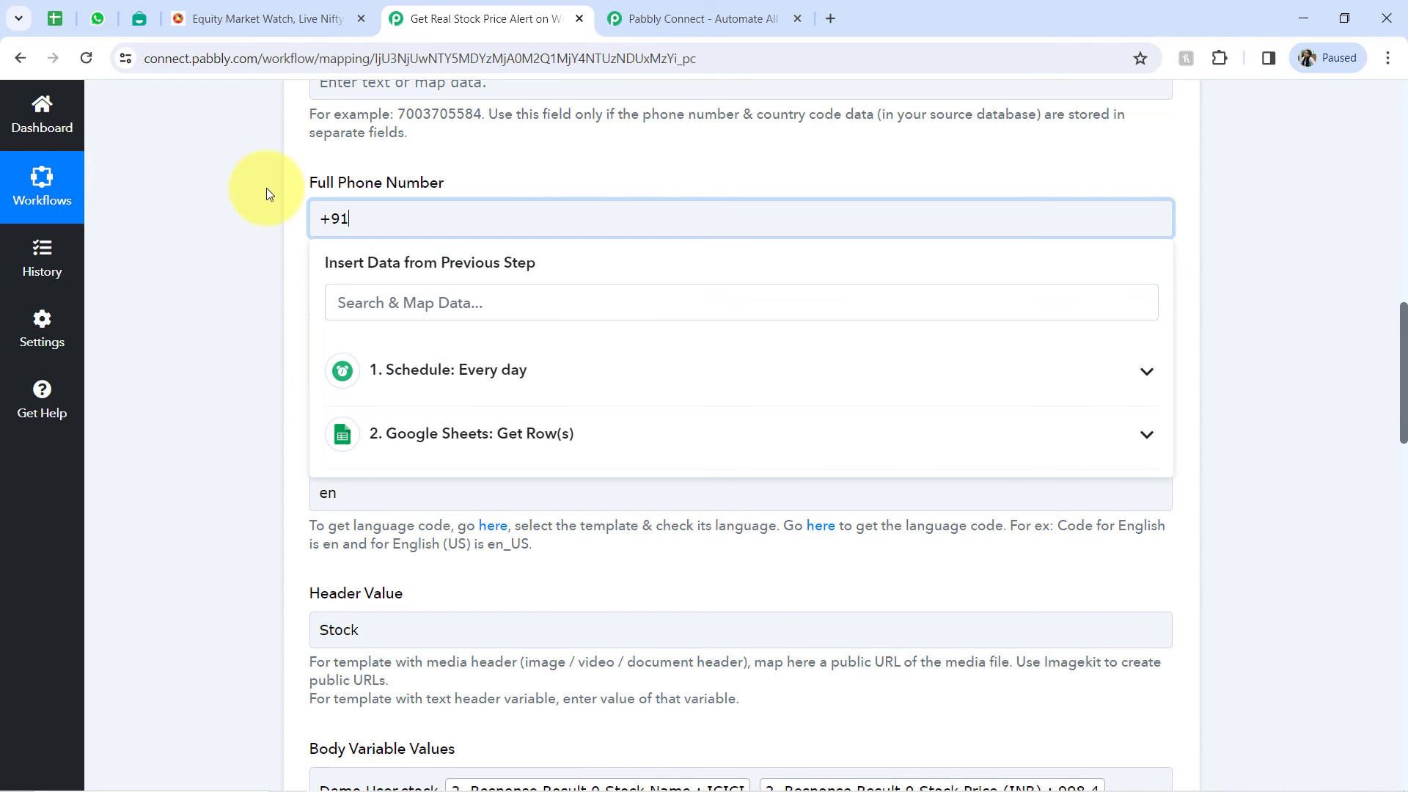
- Check the Interakt chat in WhatsApp Web, return to the Pabbly Connect workflow and send the test request again
{"action": "left_click", "coordinate": [107, 24]}
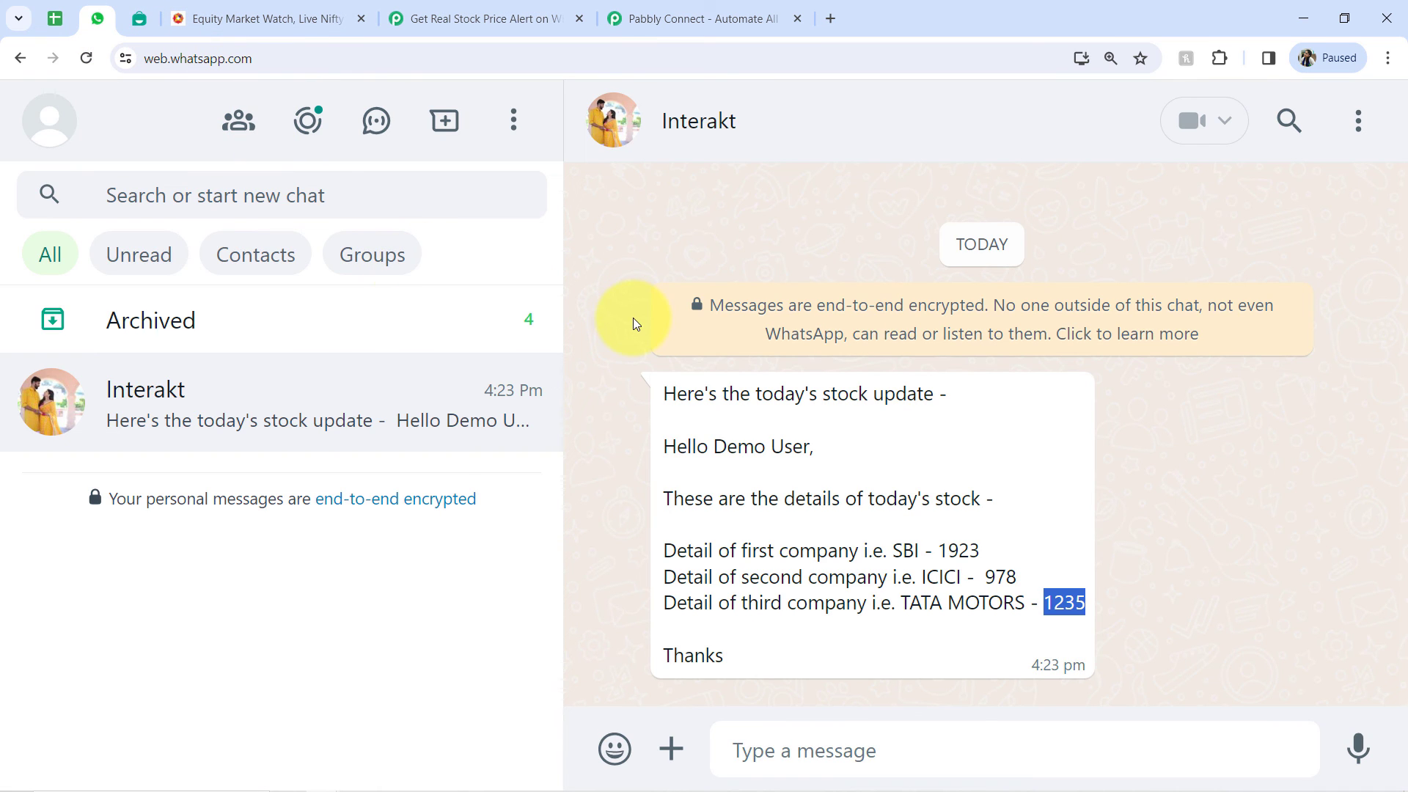
{"action": "left_click", "coordinate": [615, 23]}
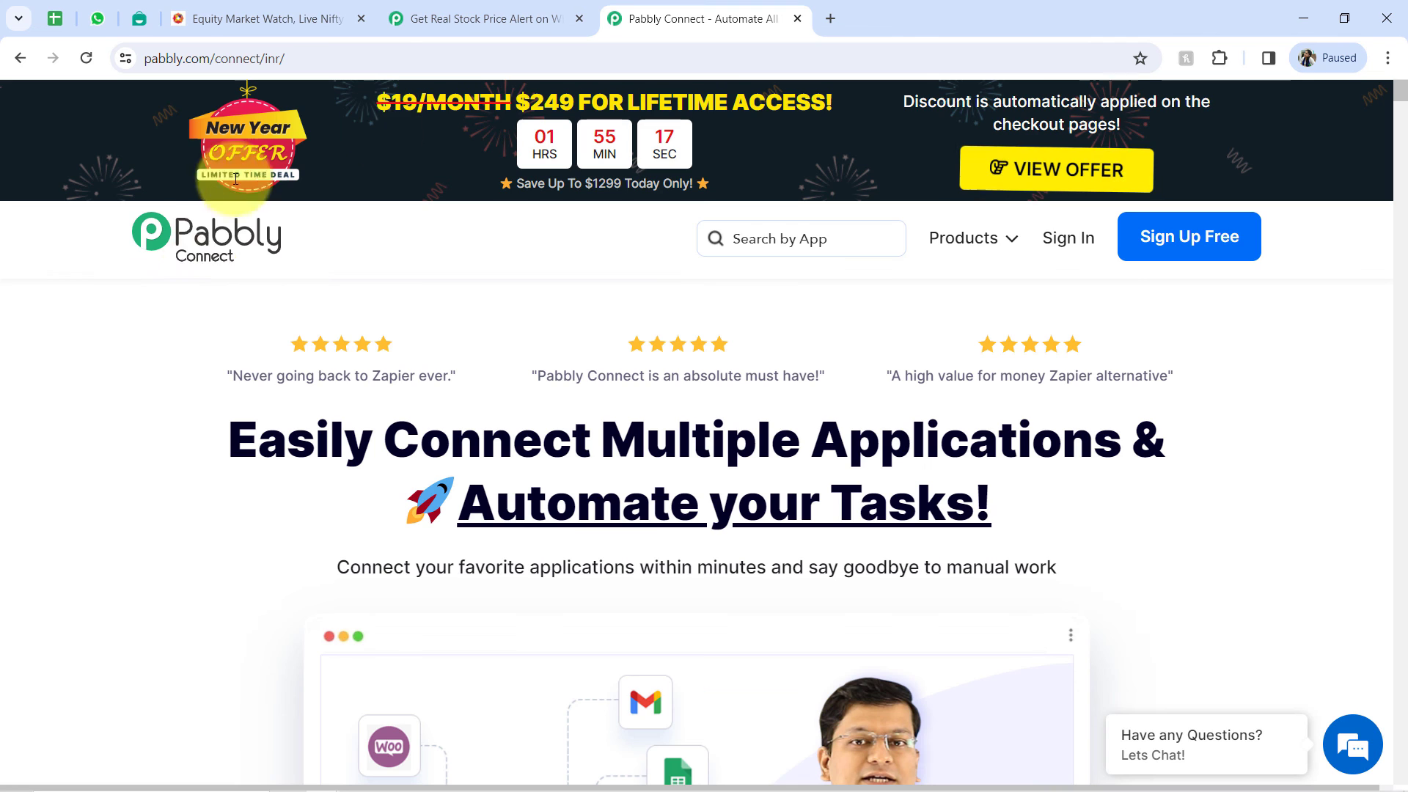
{"action": "left_click", "coordinate": [433, 18]}
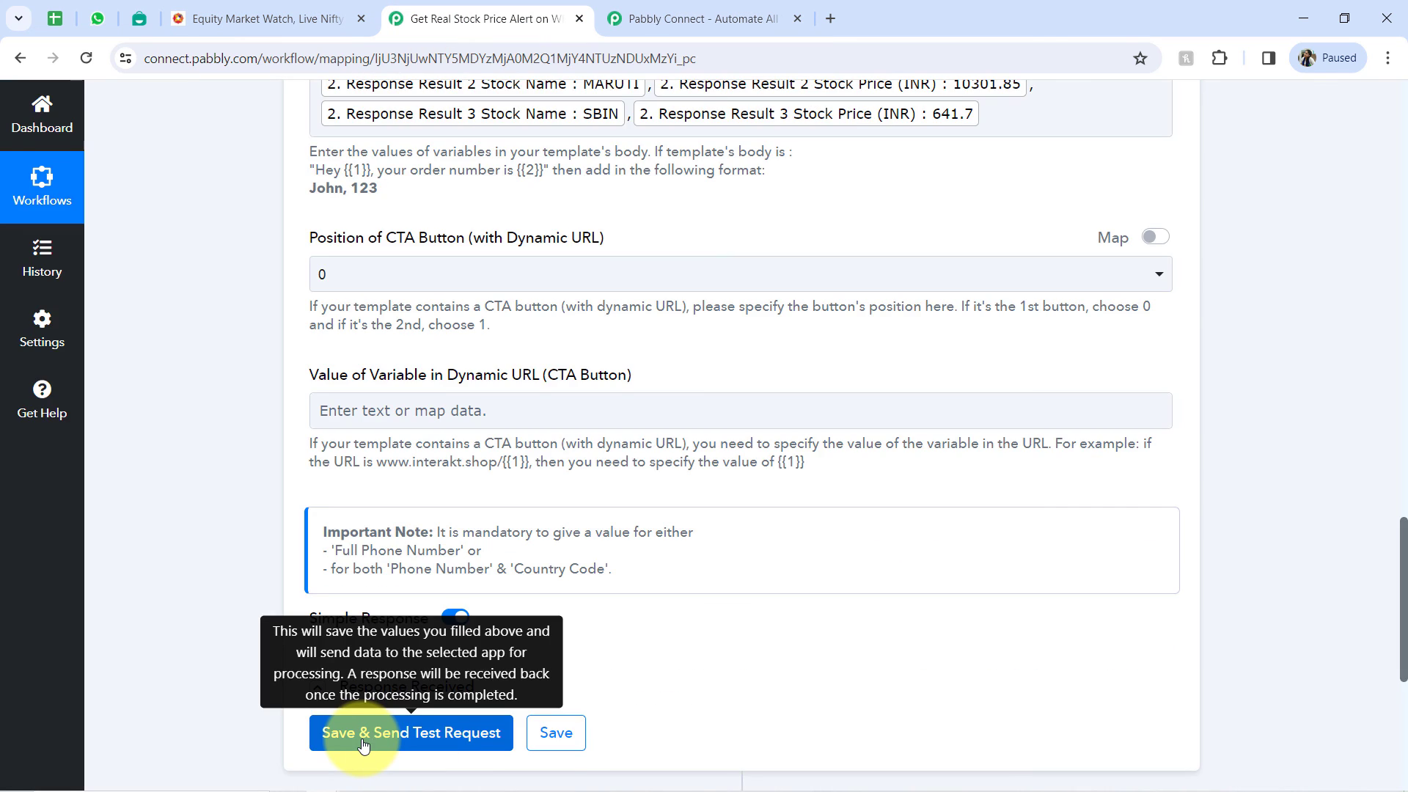
{"action": "left_click", "coordinate": [363, 744]}
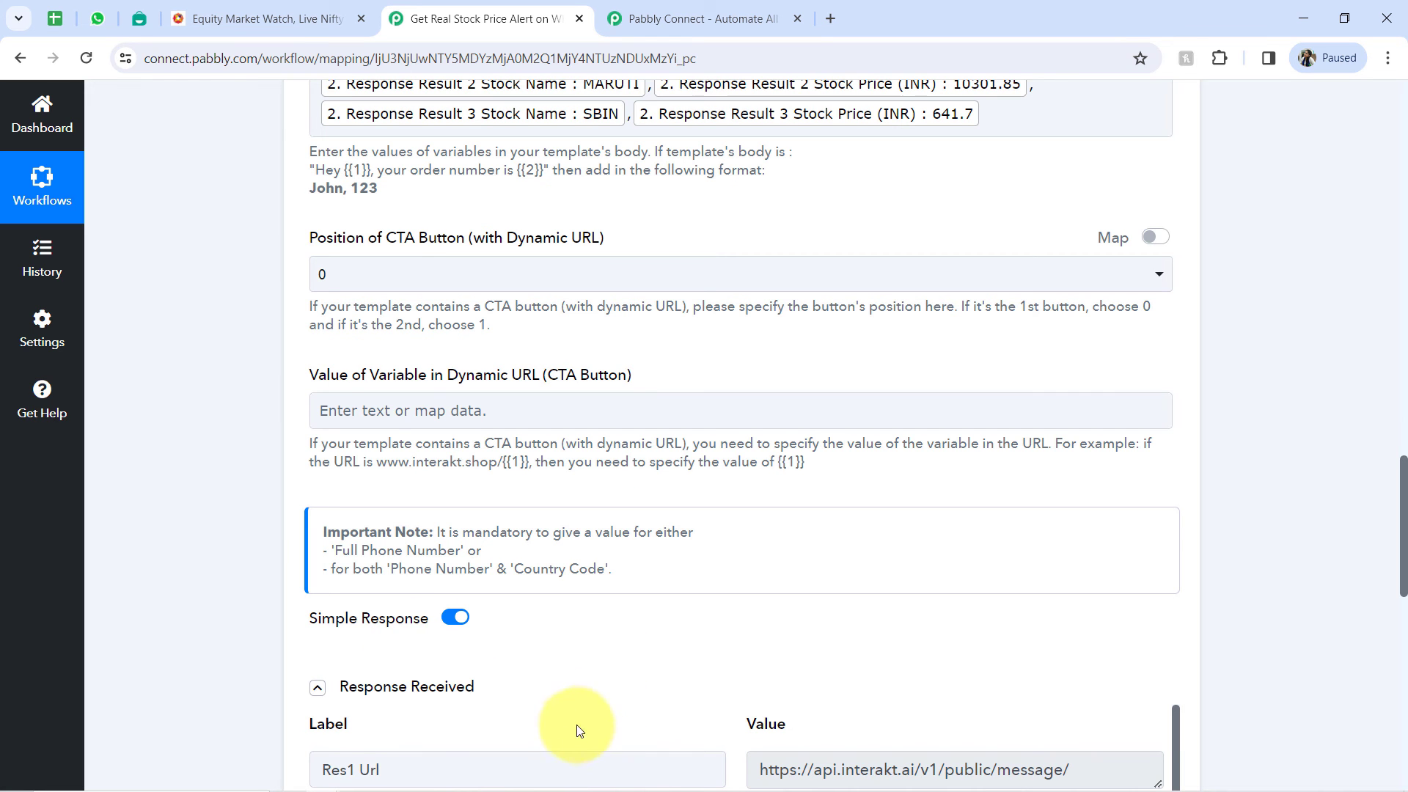
- Switch to WhatsApp Web, reload it, open the Interakt chat and review the new message's greeting and company stock details
{"action": "left_click", "coordinate": [89, 24]}
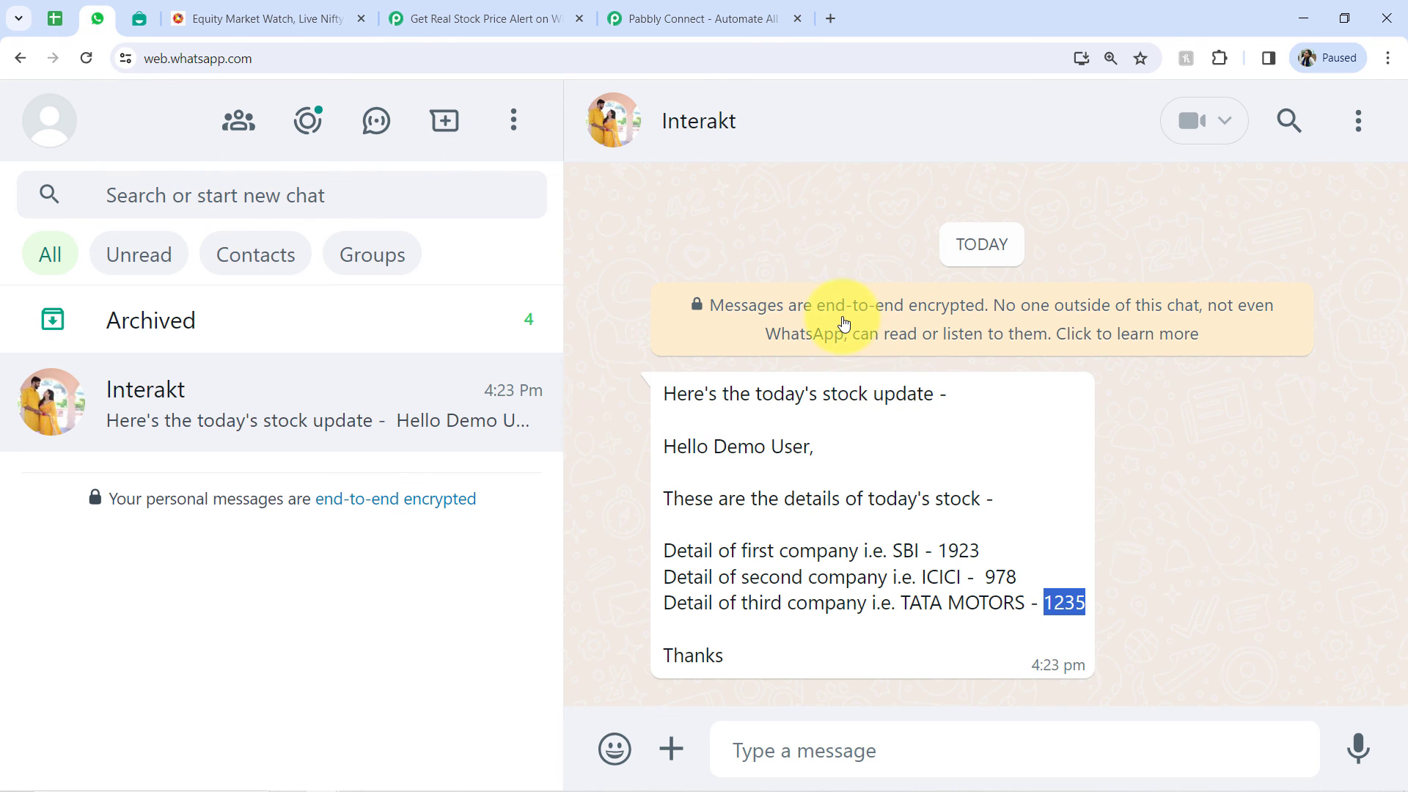
{"action": "left_click", "coordinate": [89, 59]}
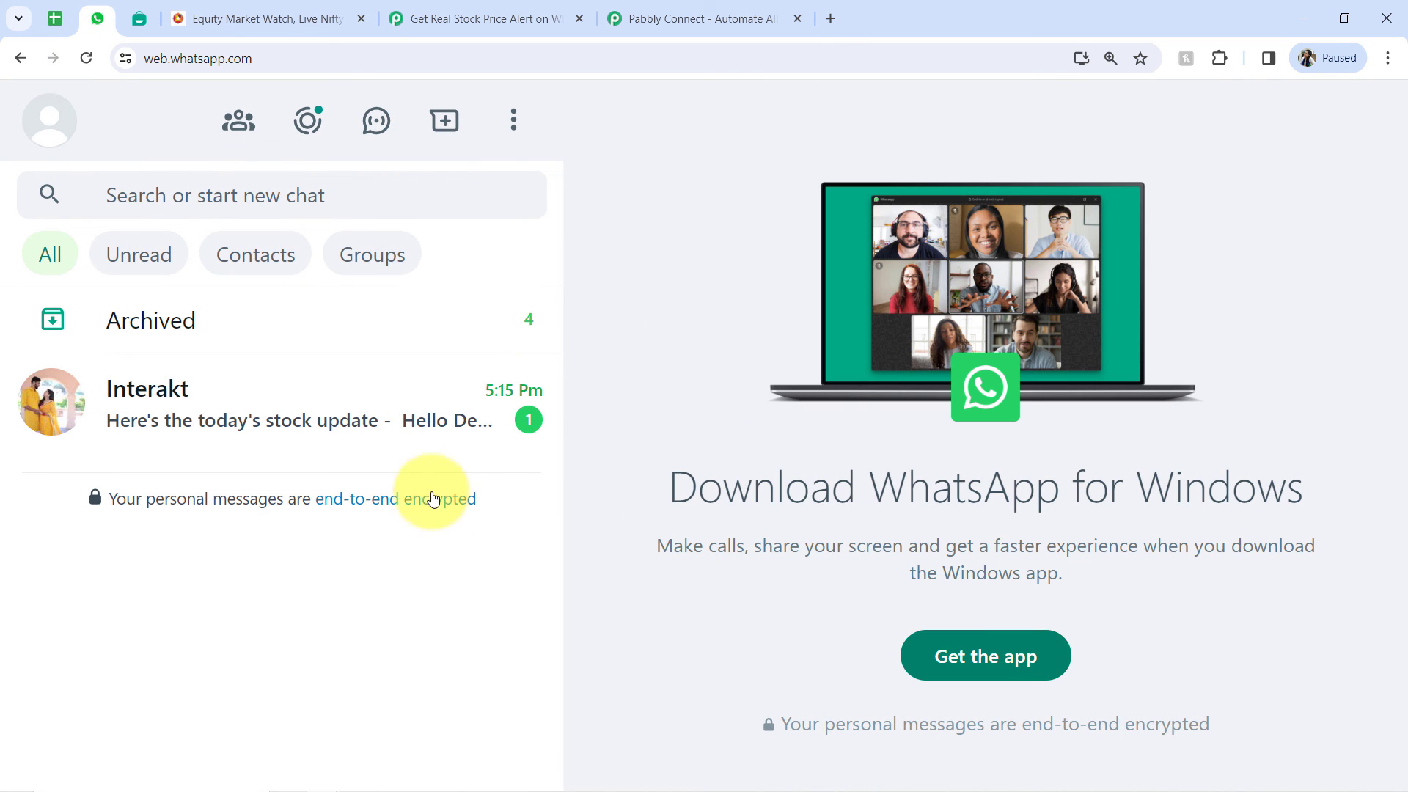
{"action": "left_click", "coordinate": [236, 415]}
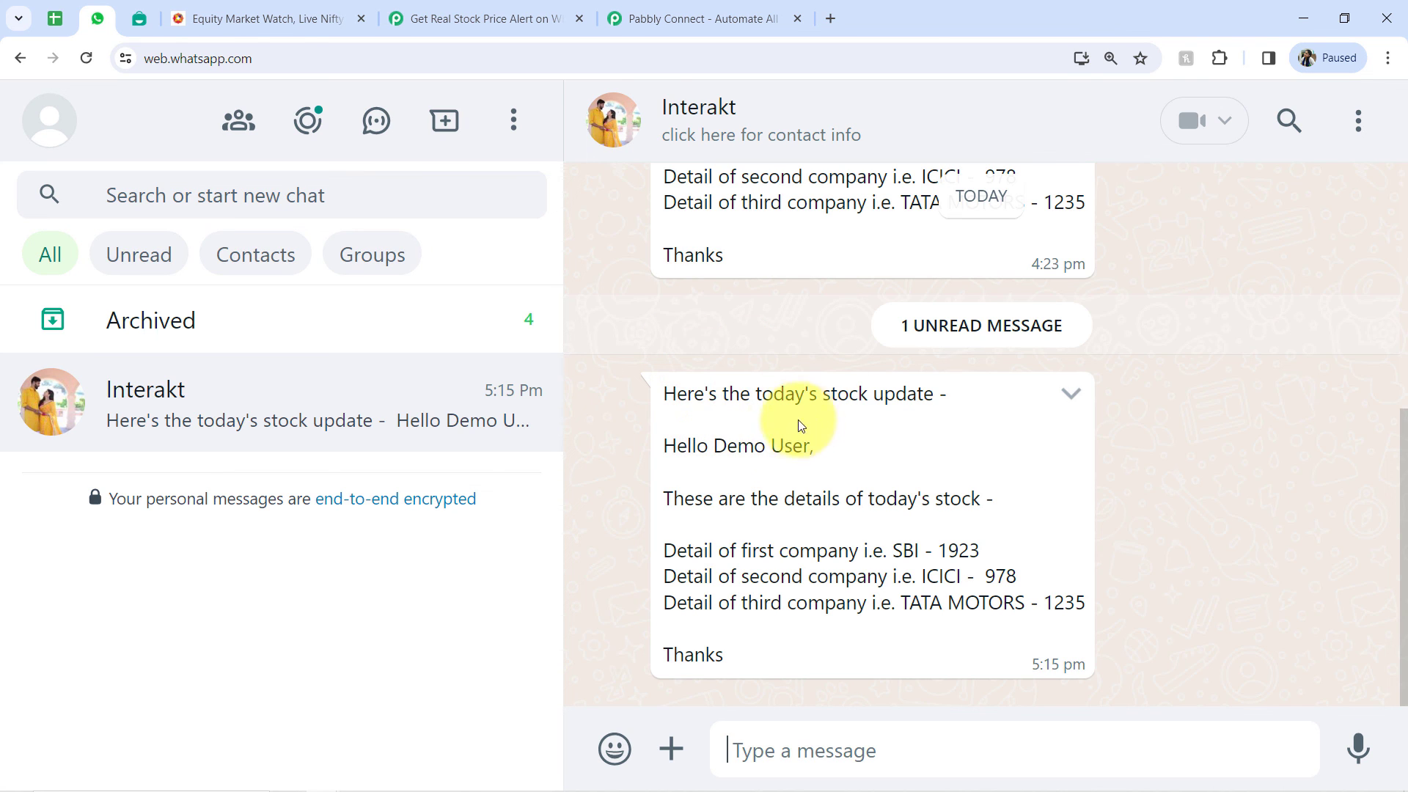
{"action": "left_click_drag", "start_coordinate": [711, 445], "coordinate": [855, 450]}
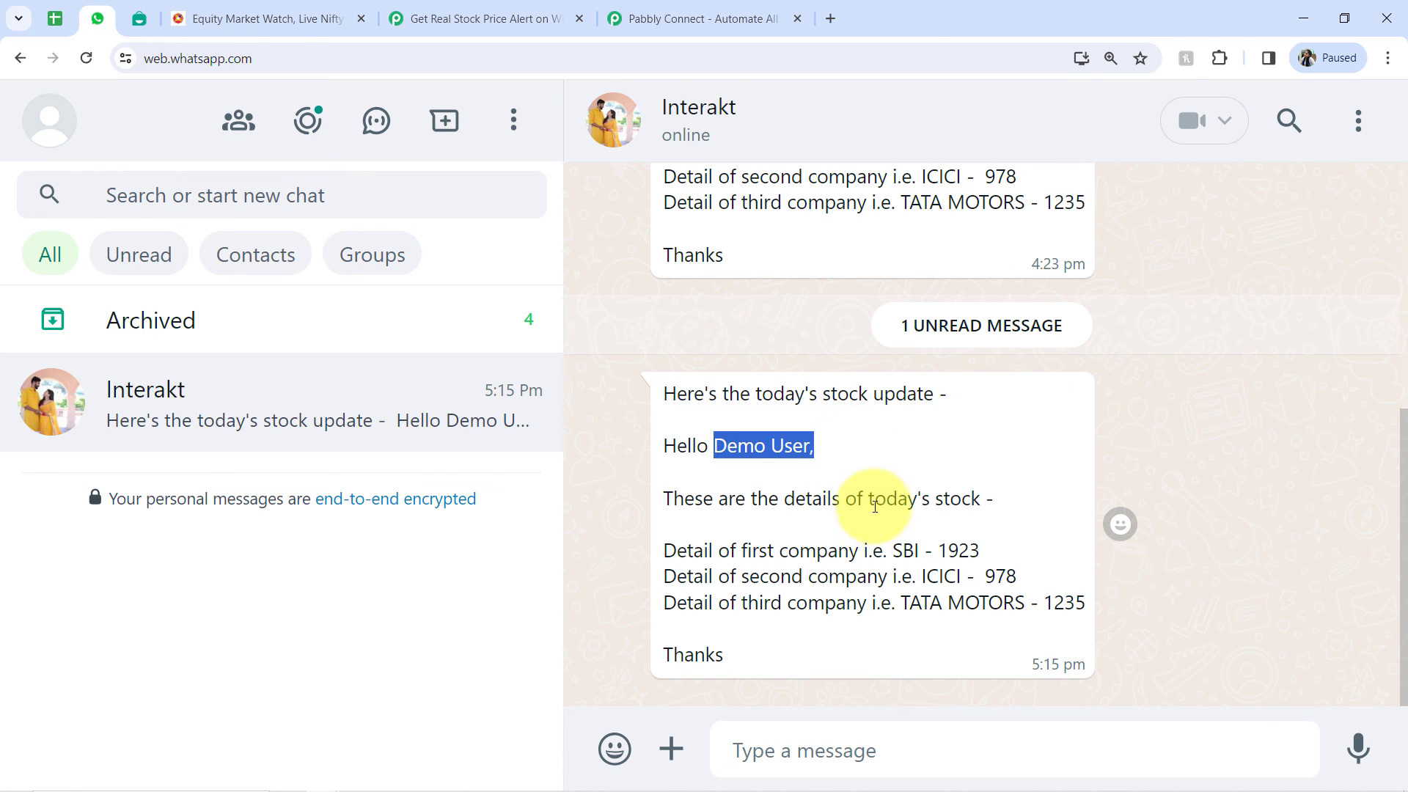
{"action": "left_click_drag", "start_coordinate": [891, 546], "coordinate": [1084, 605]}
{"action": "left_click", "coordinate": [945, 552]}
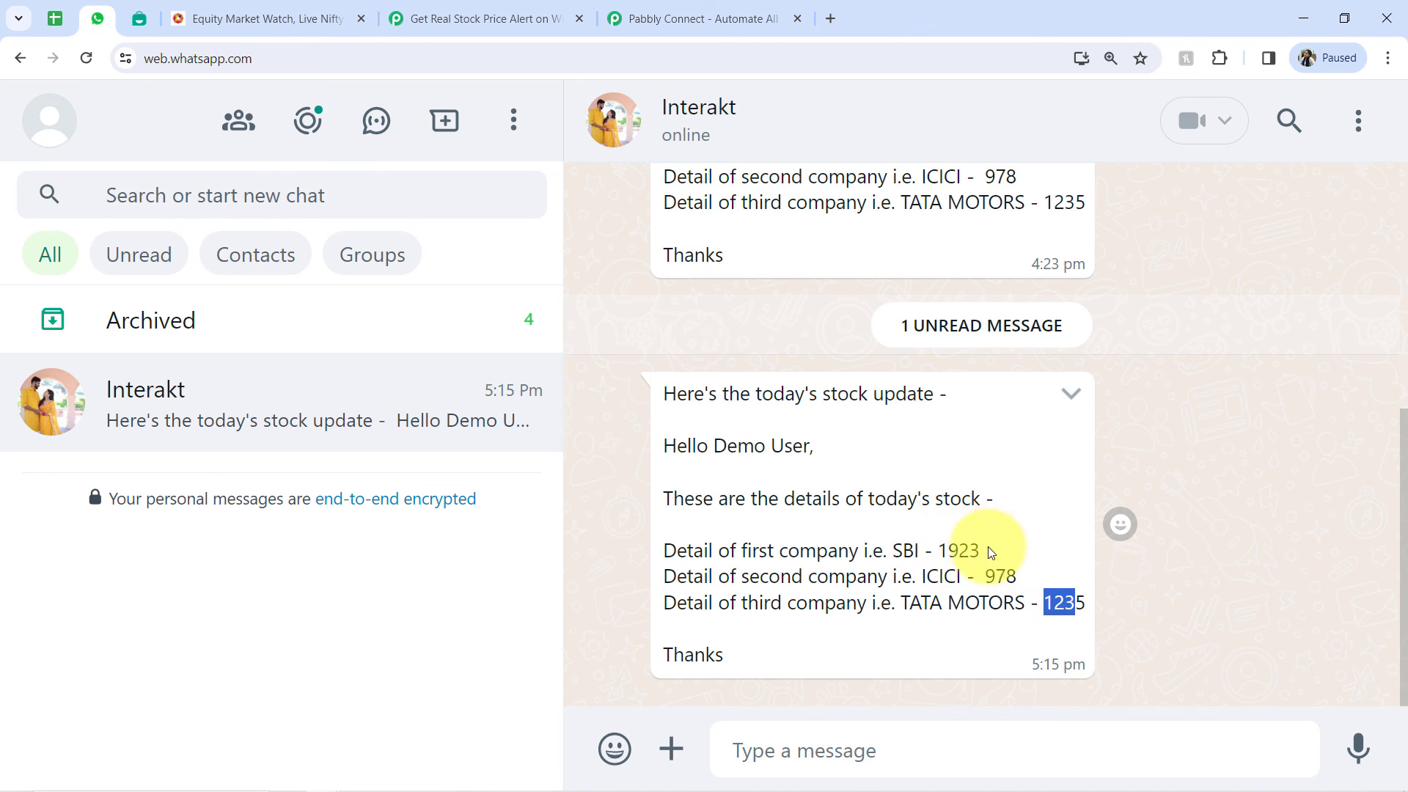
{"action": "left_click", "coordinate": [960, 551]}
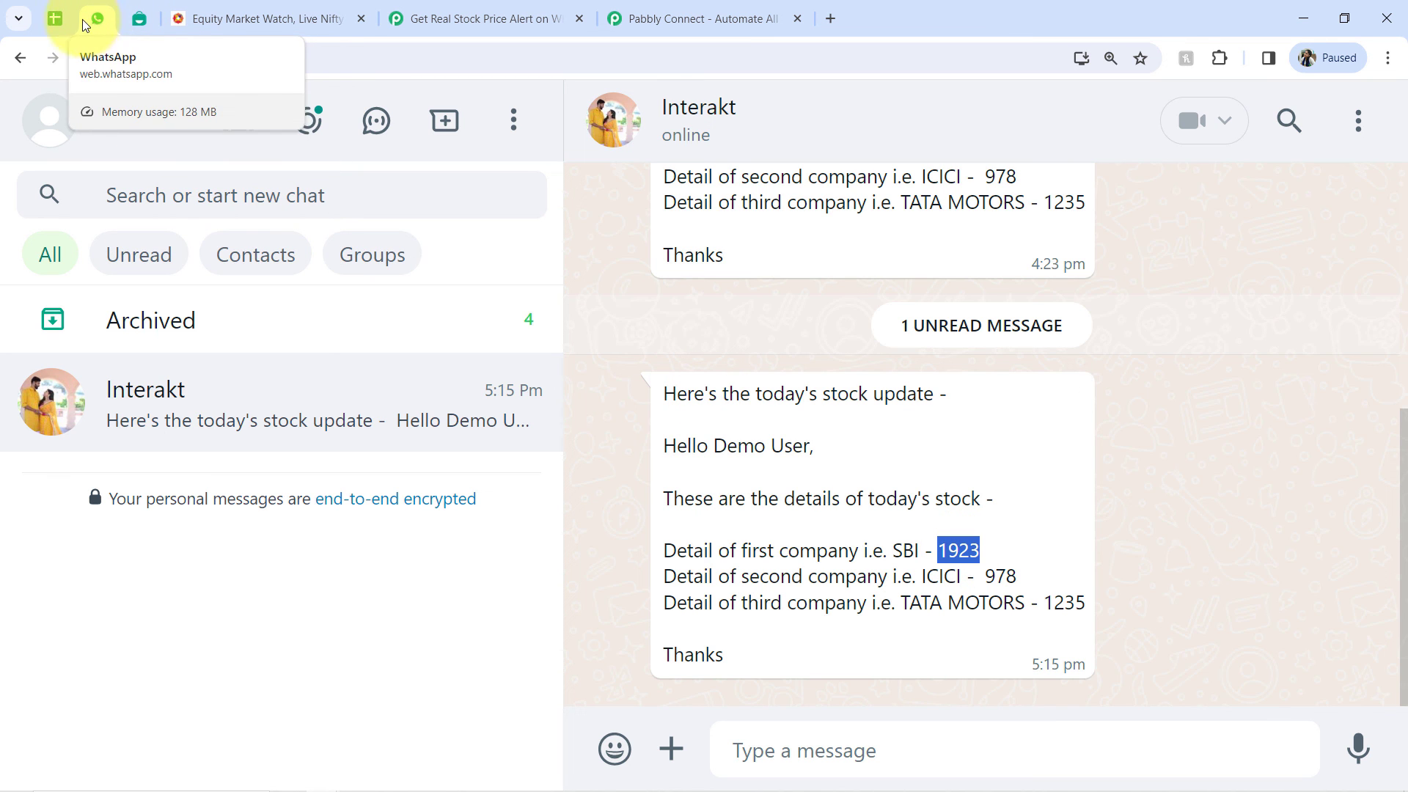
- Return to the Pabbly Connect workflow and add INR before the Result 0 and Result 1 stock prices in the Interakt step's body variable values
{"action": "left_click", "coordinate": [492, 7]}
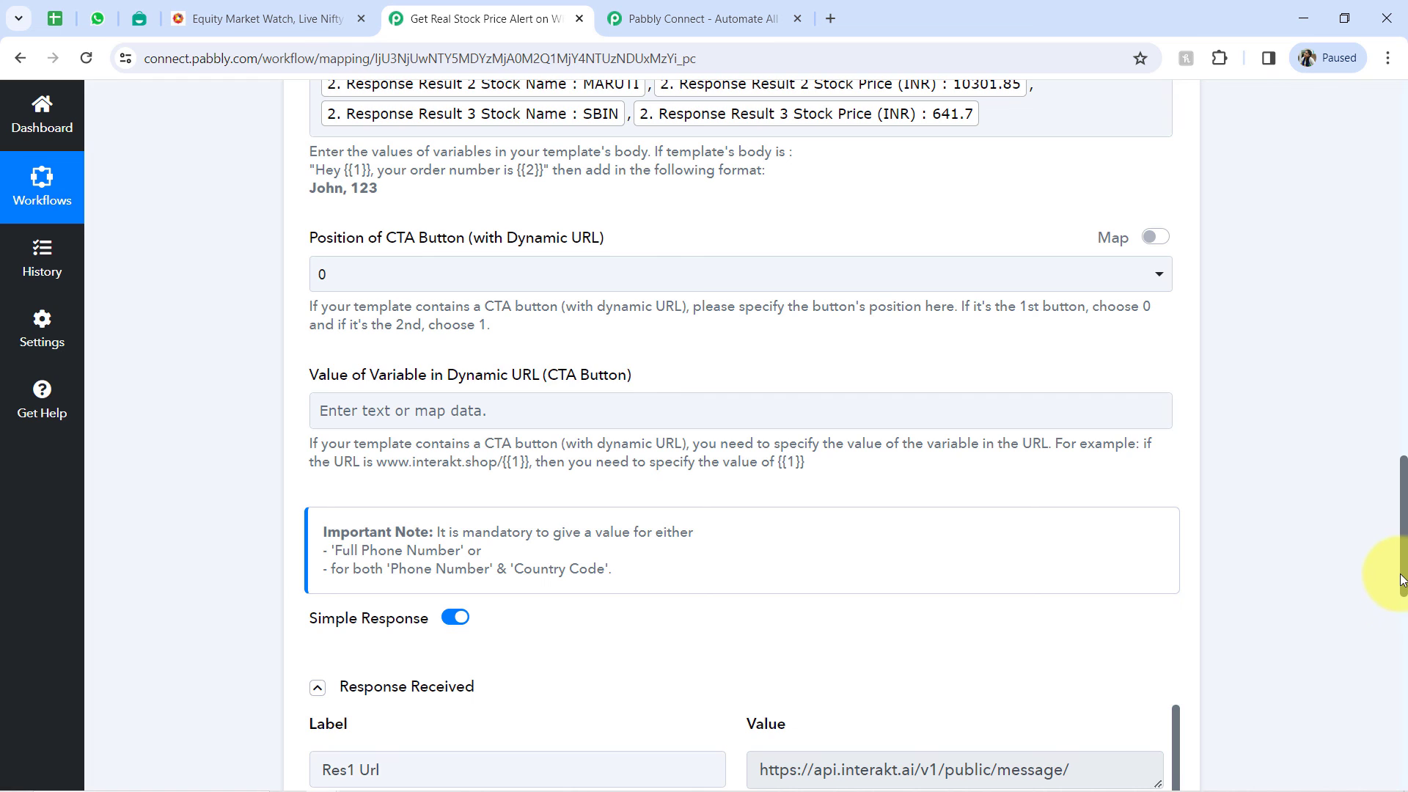
{"action": "scroll", "coordinate": [1399, 557], "scroll_direction": "up", "scroll_amount": 3}
{"action": "left_click", "coordinate": [1108, 241]}
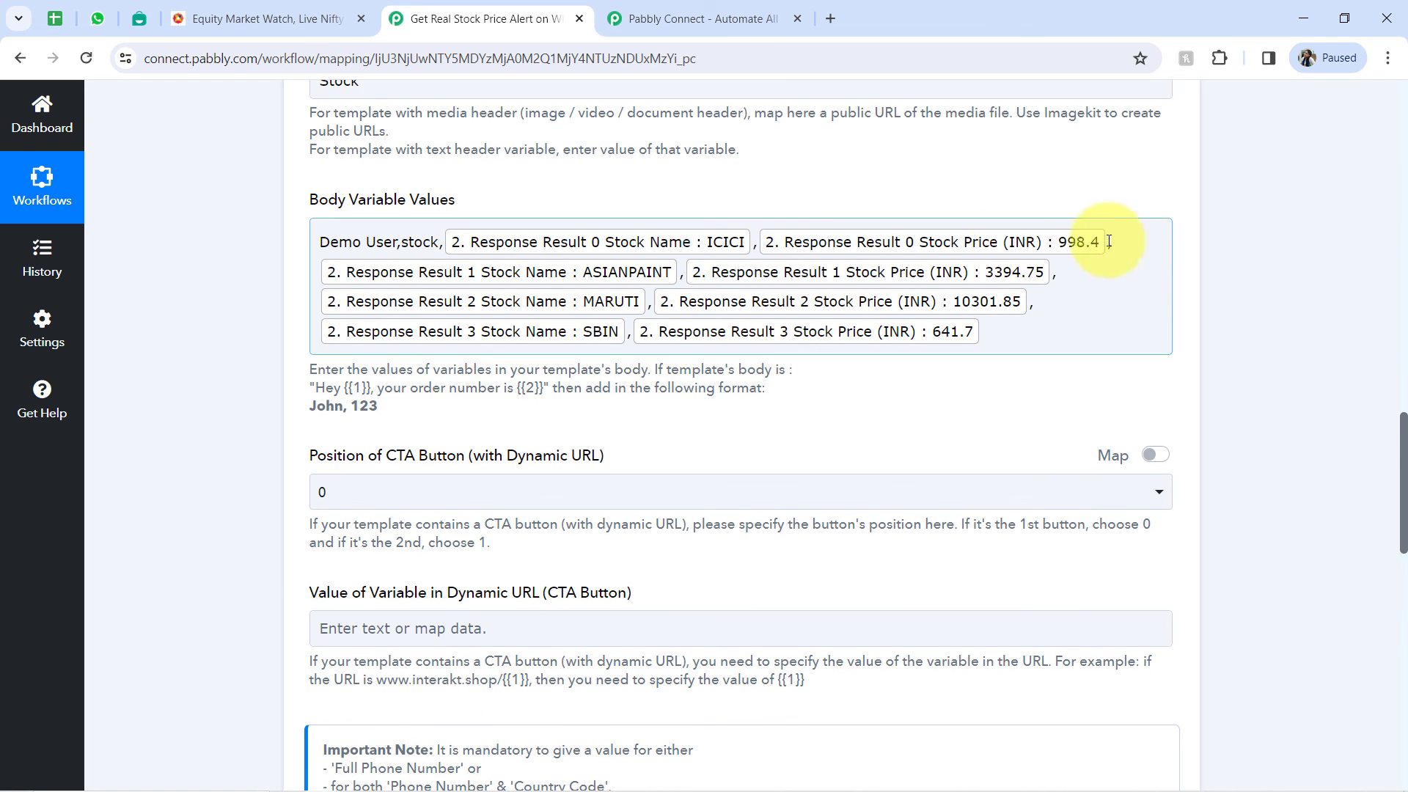
{"action": "left_click", "coordinate": [757, 245]}
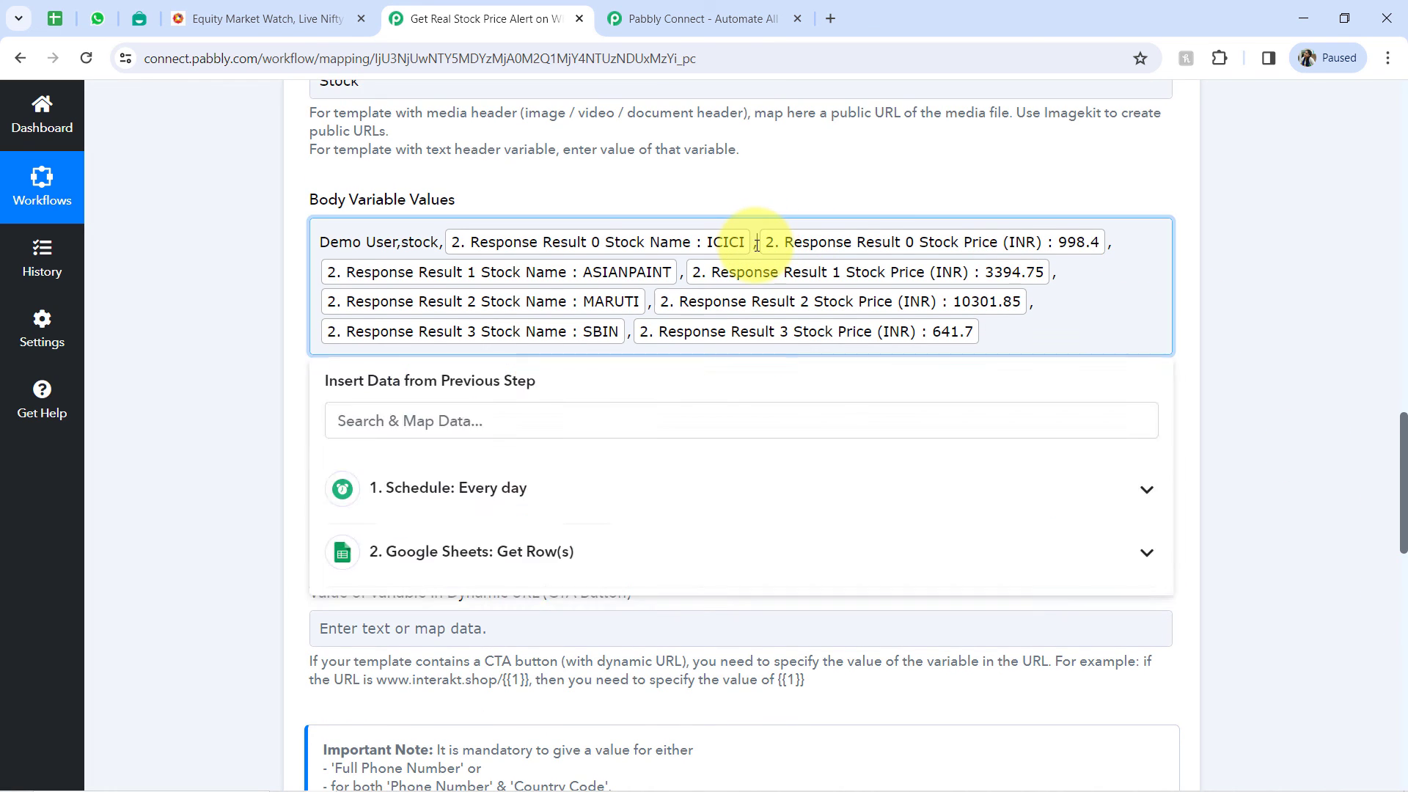
{"action": "type", "text": "INR"}
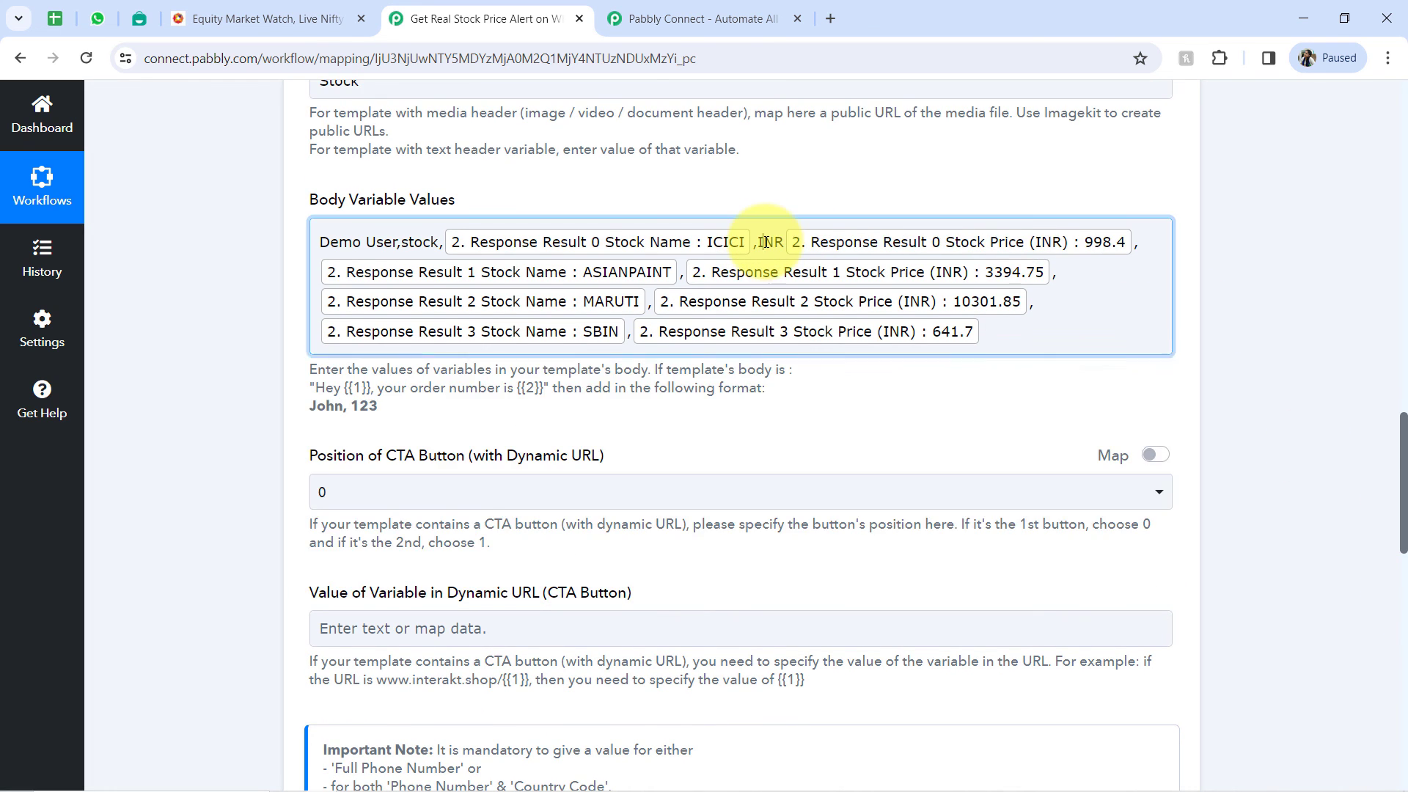
{"action": "double_click", "coordinate": [767, 244]}
{"action": "left_click", "coordinate": [768, 244]}
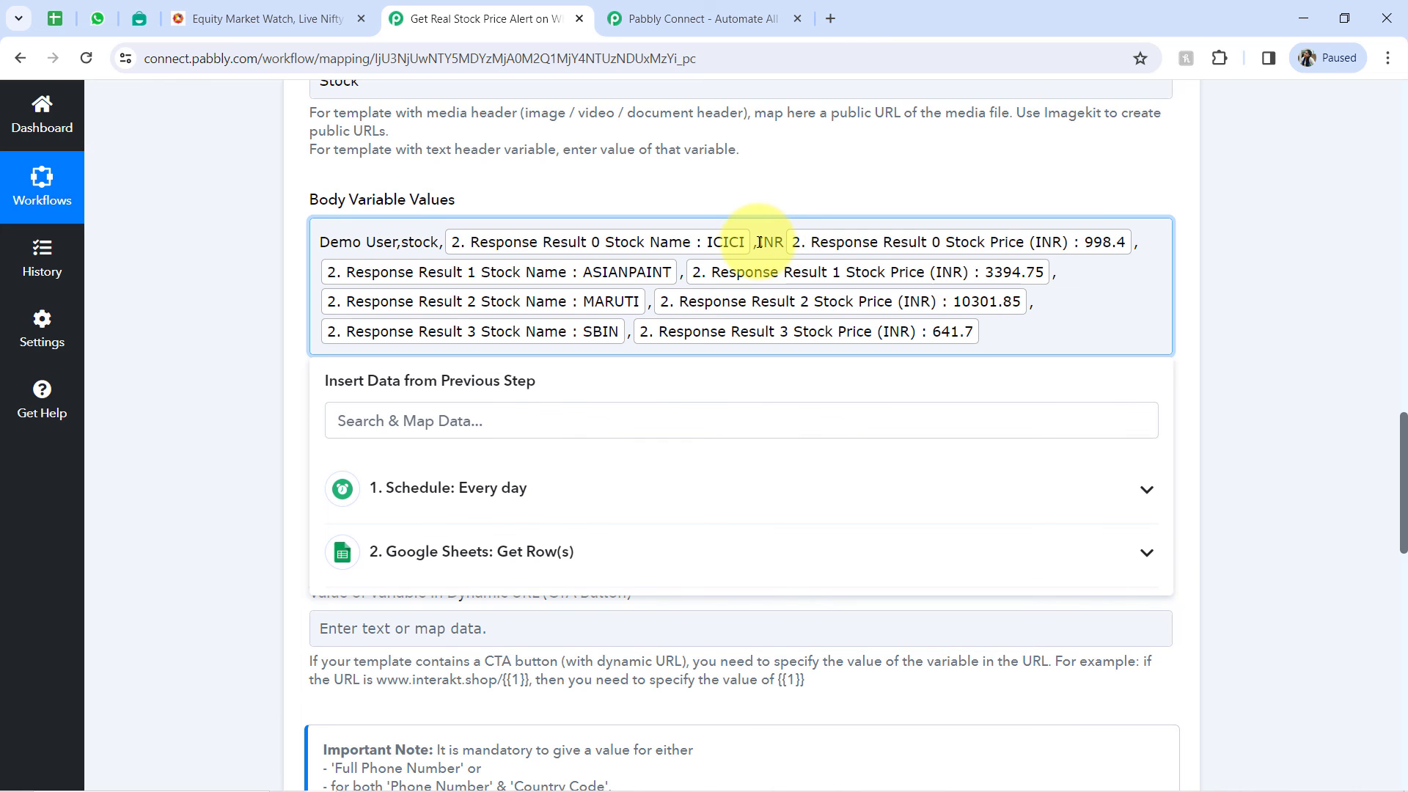
{"action": "left_click_drag", "start_coordinate": [757, 243], "coordinate": [782, 240]}
{"action": "key", "text": "ctrl+c"}
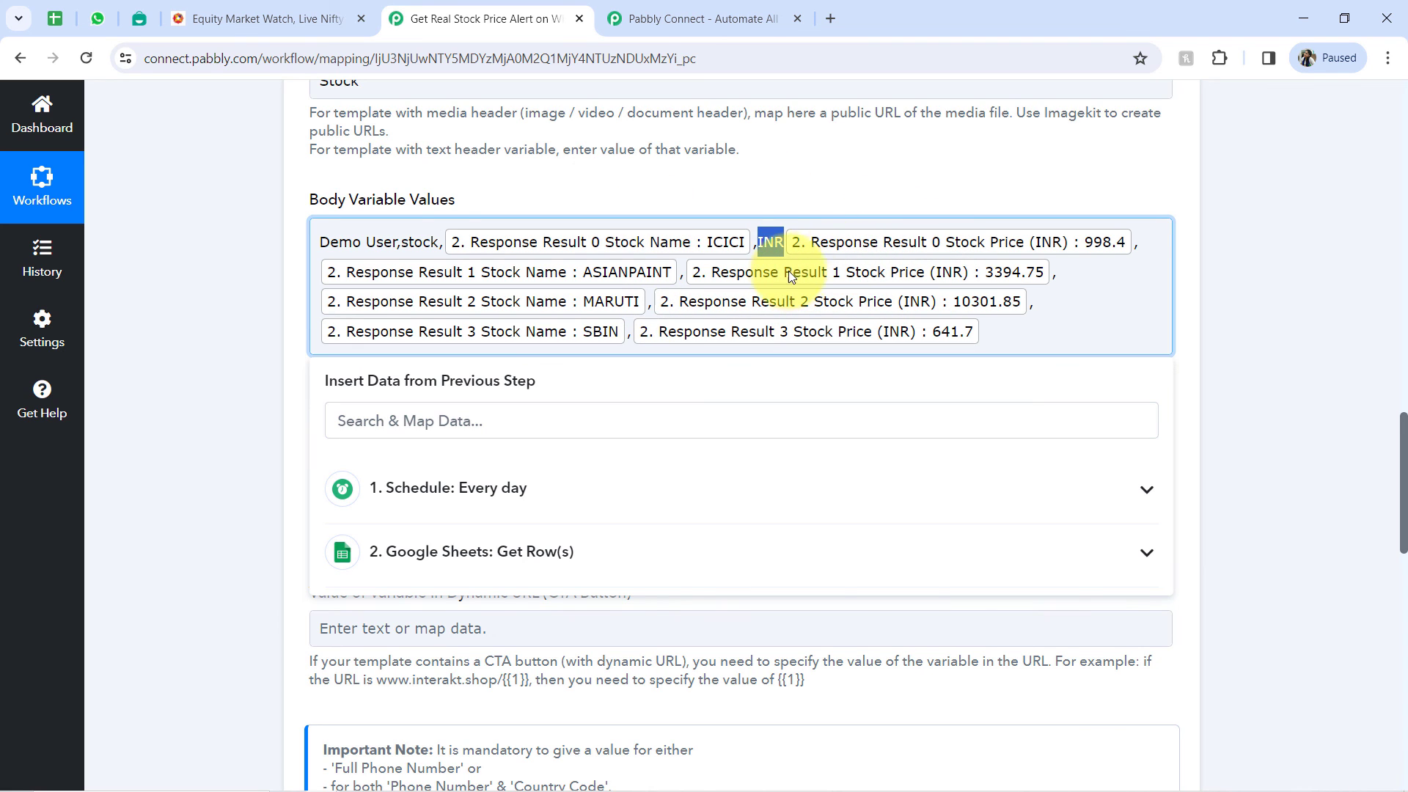
{"action": "left_click", "coordinate": [684, 277]}
{"action": "key", "text": "ctrl+v"}
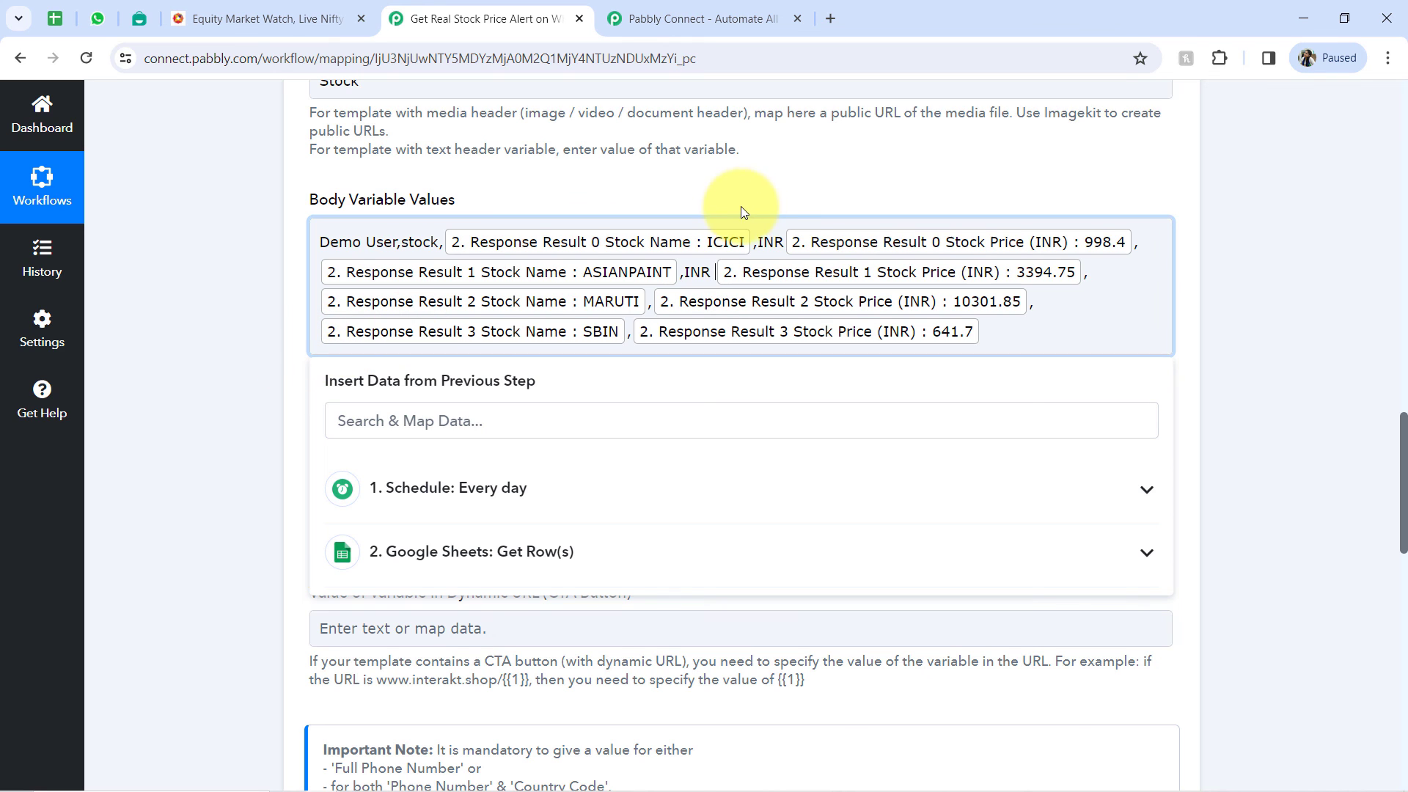
{"action": "left_click", "coordinate": [286, 374]}
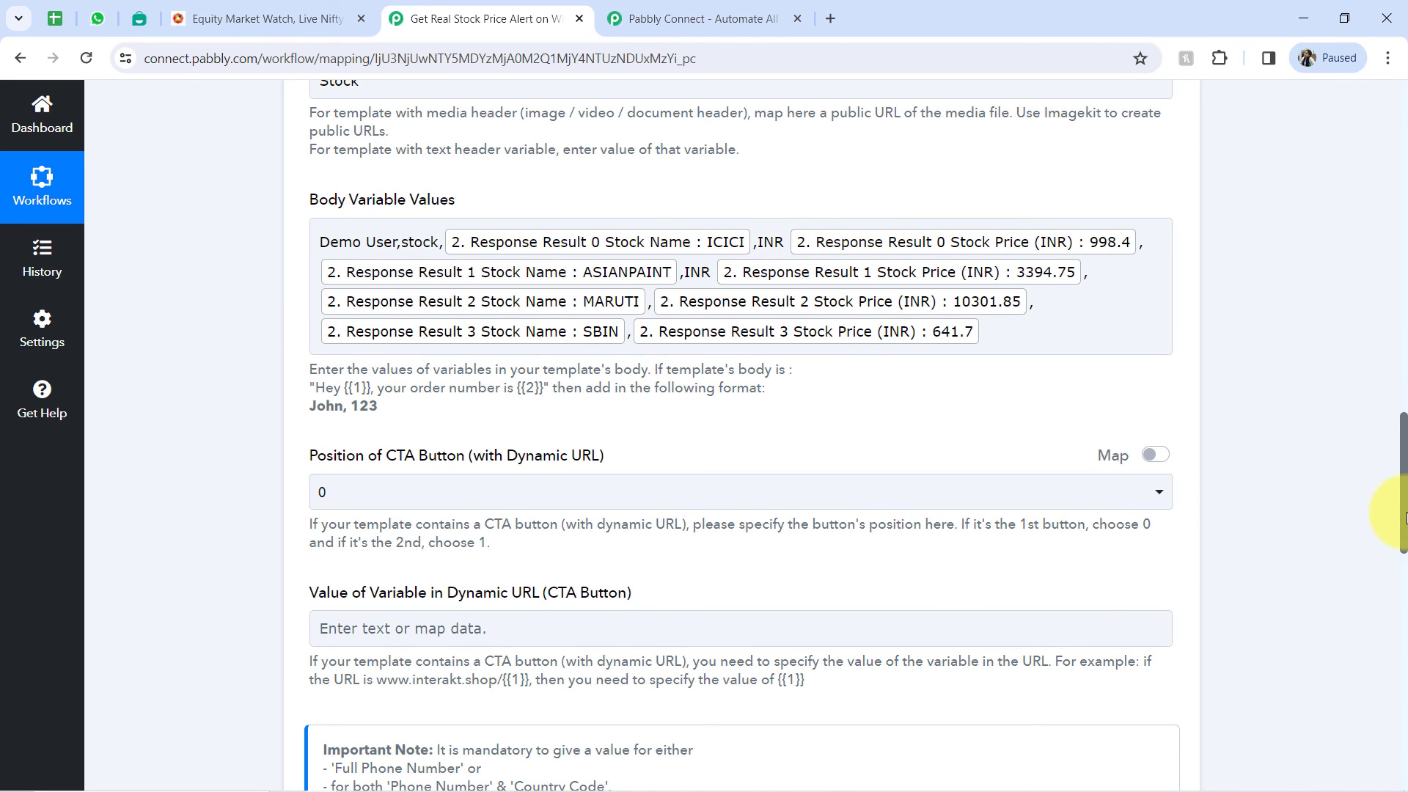
- Copy the share link of the Get Real Stock Price Alert on WhatsApp workflow and close the sharing dialog
{"action": "left_click_drag", "start_coordinate": [1391, 497], "coordinate": [1407, 28]}
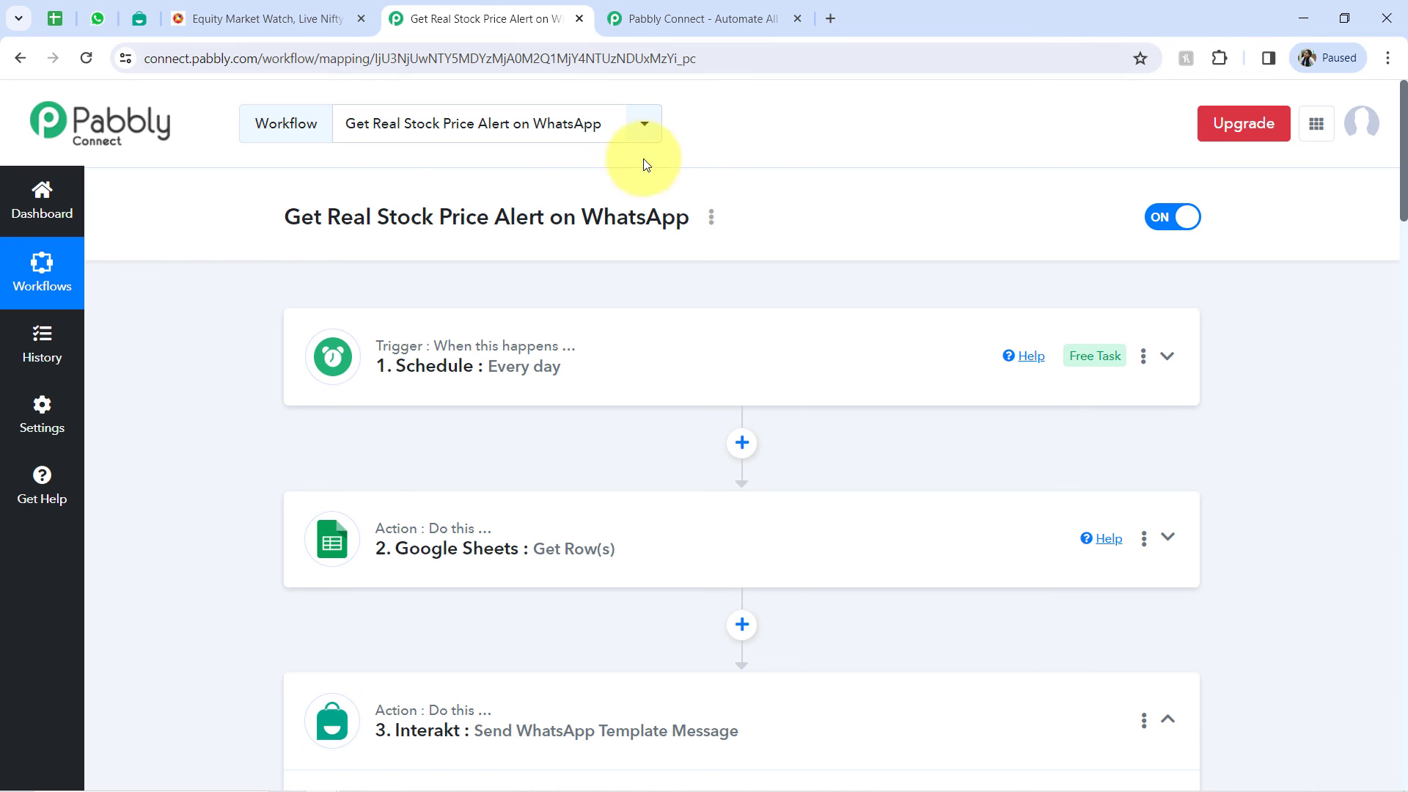
{"action": "left_click", "coordinate": [711, 218]}
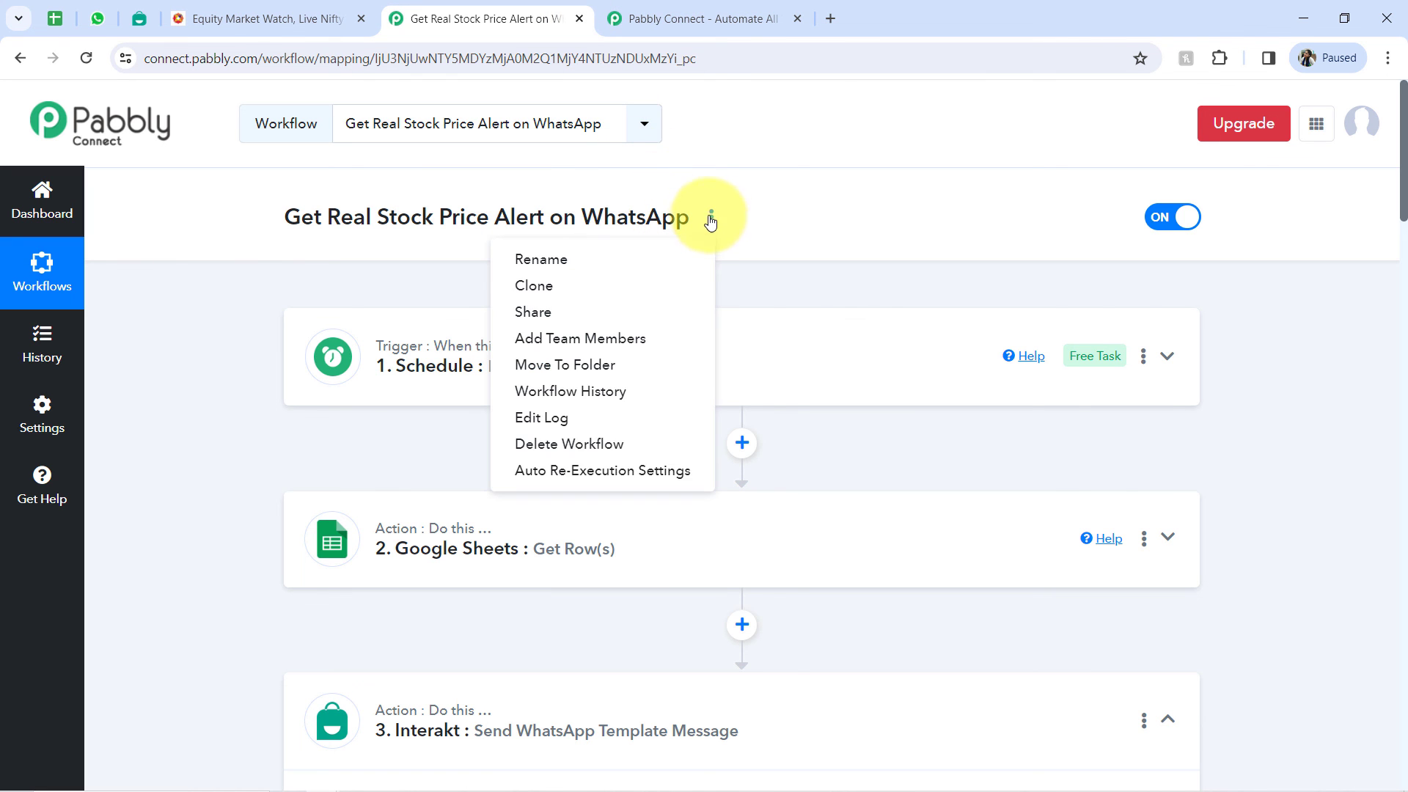
{"action": "left_click", "coordinate": [544, 311]}
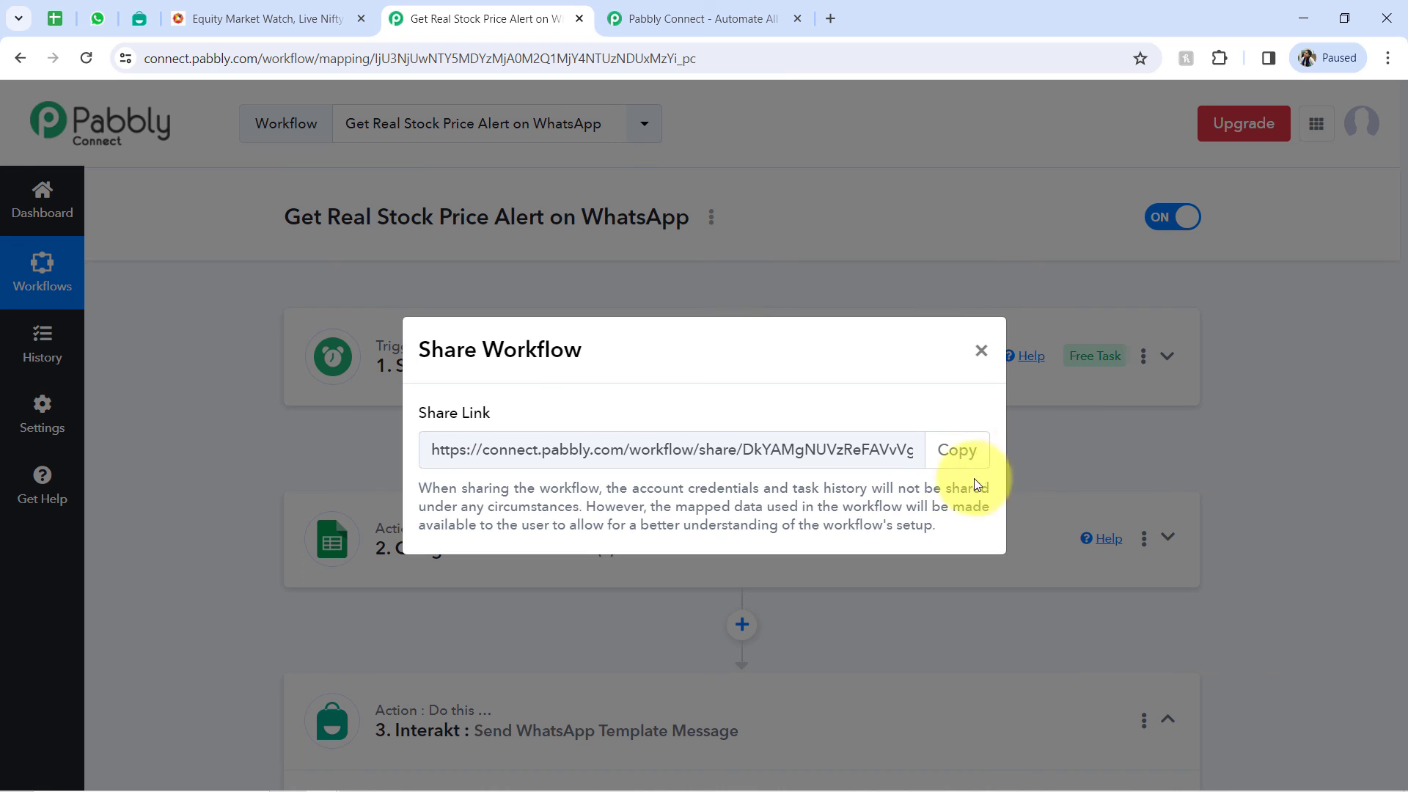
{"action": "left_click", "coordinate": [944, 466]}
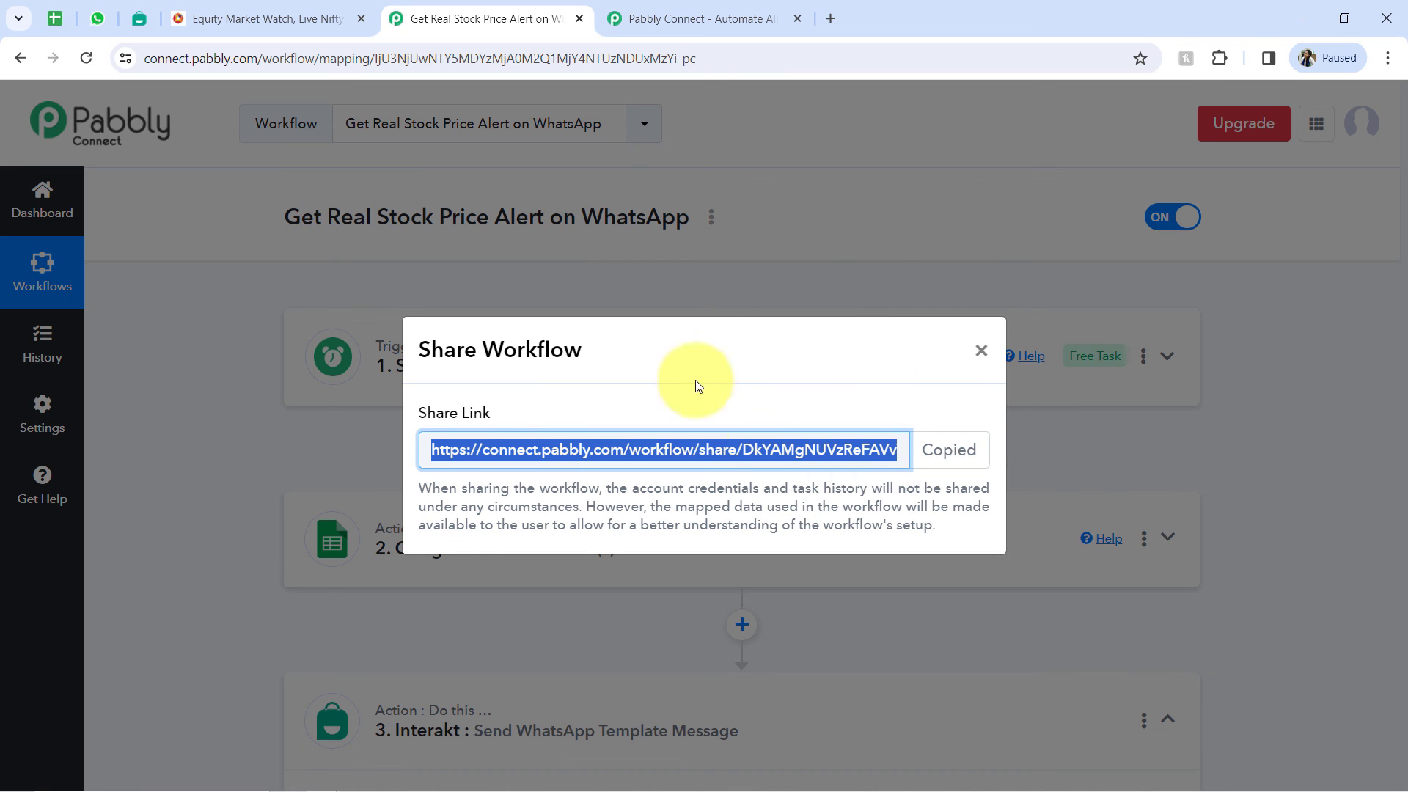
{"action": "left_click", "coordinate": [982, 355]}
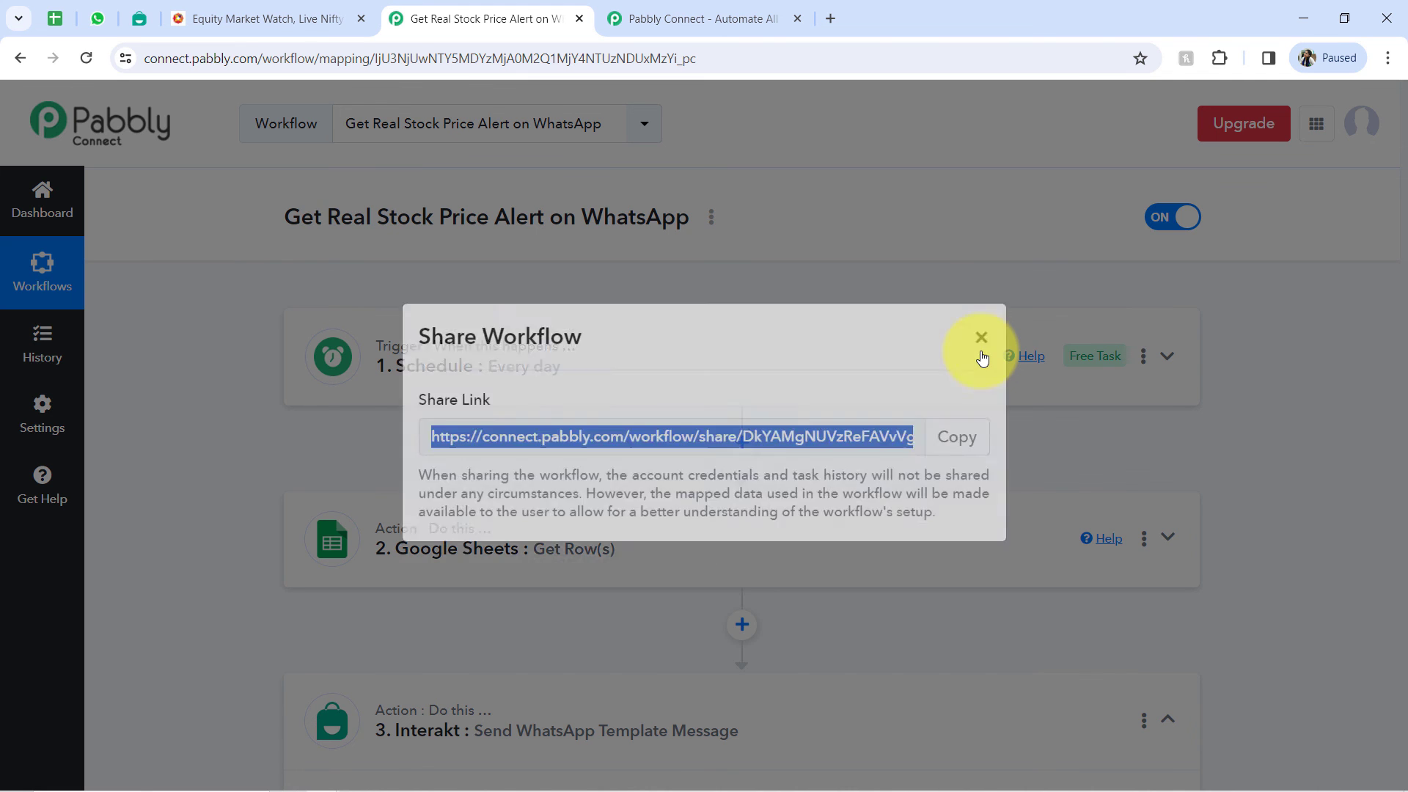